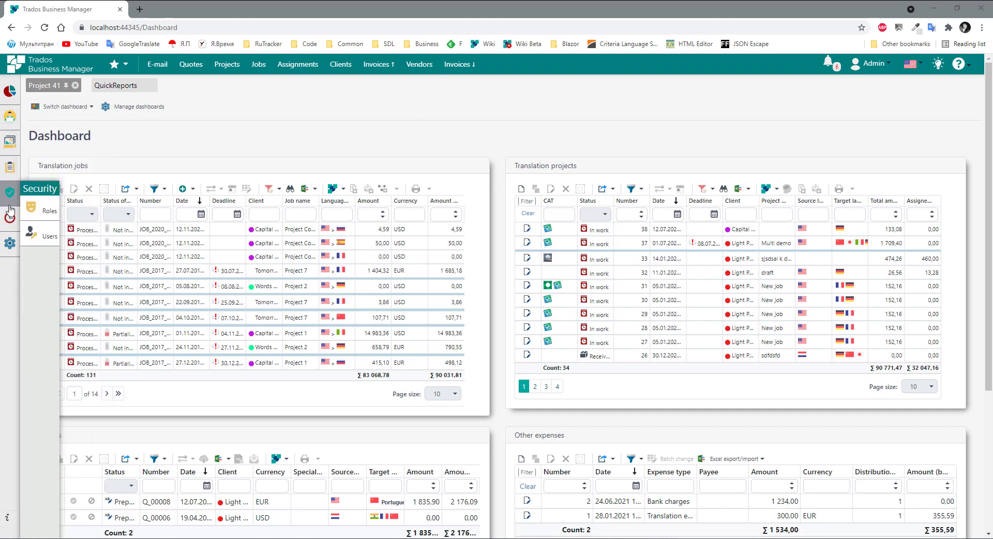
- Open the QuickReports list from the reports and templates section
{"action": "mouse_move", "coordinate": [7, 167]}
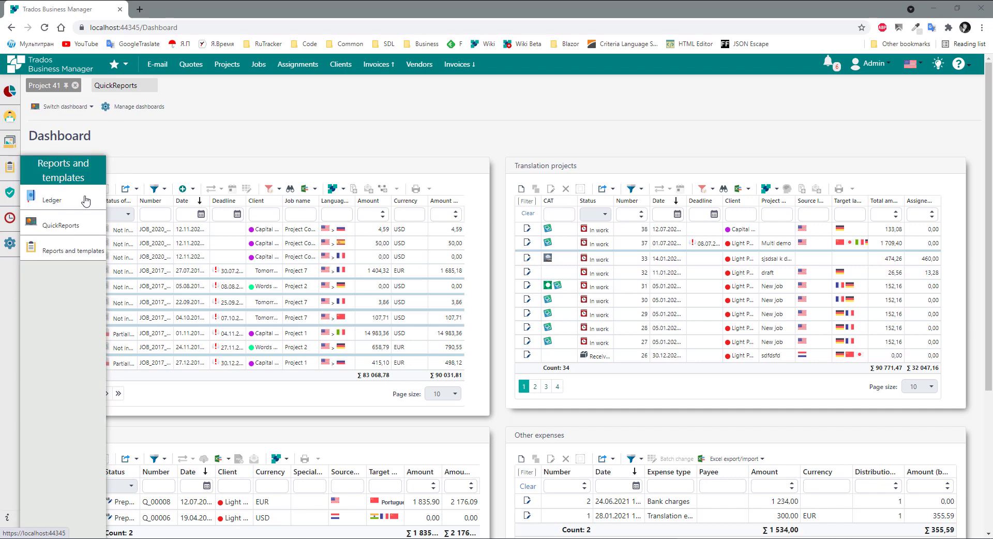
{"action": "left_click", "coordinate": [61, 226]}
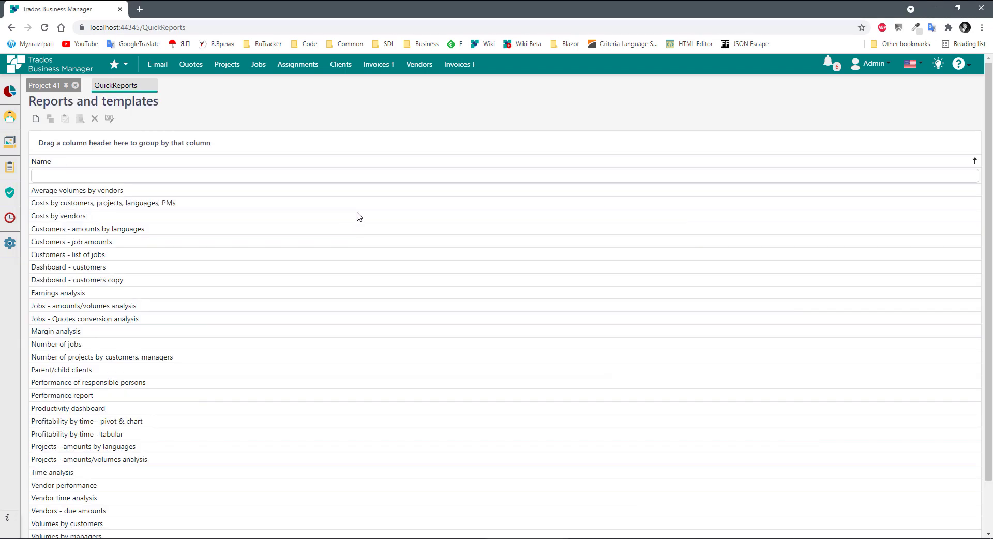
{"action": "scroll", "coordinate": [357, 220], "scroll_direction": "down", "scroll_amount": 2}
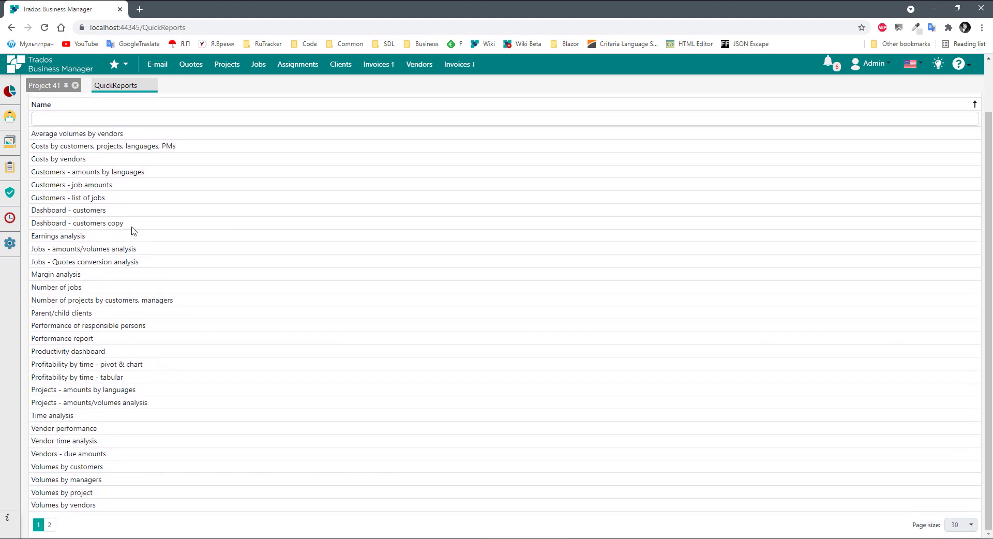
{"action": "scroll", "coordinate": [197, 254], "scroll_direction": "up", "scroll_amount": 2}
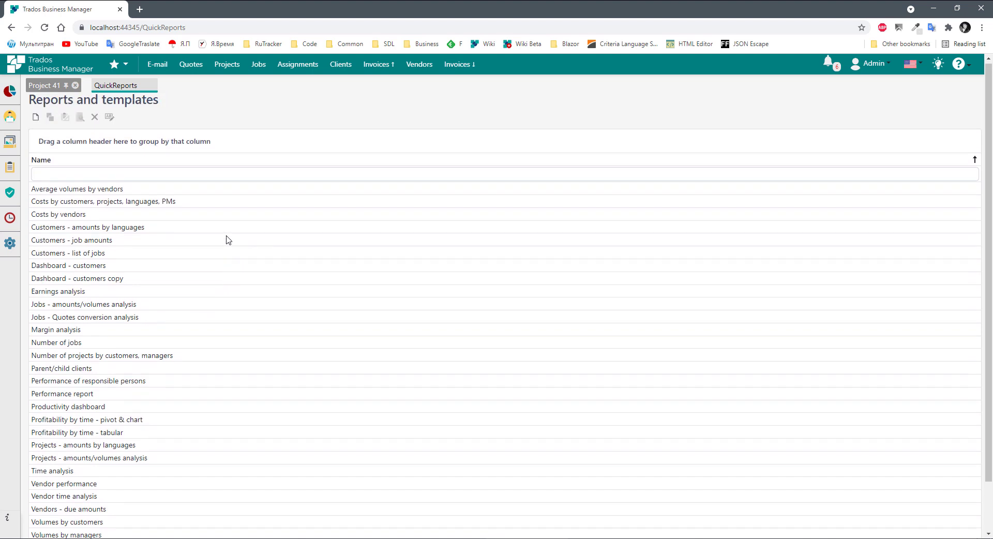
- View the "Dashboard - customers" report and return to the report list
{"action": "left_click", "coordinate": [58, 229]}
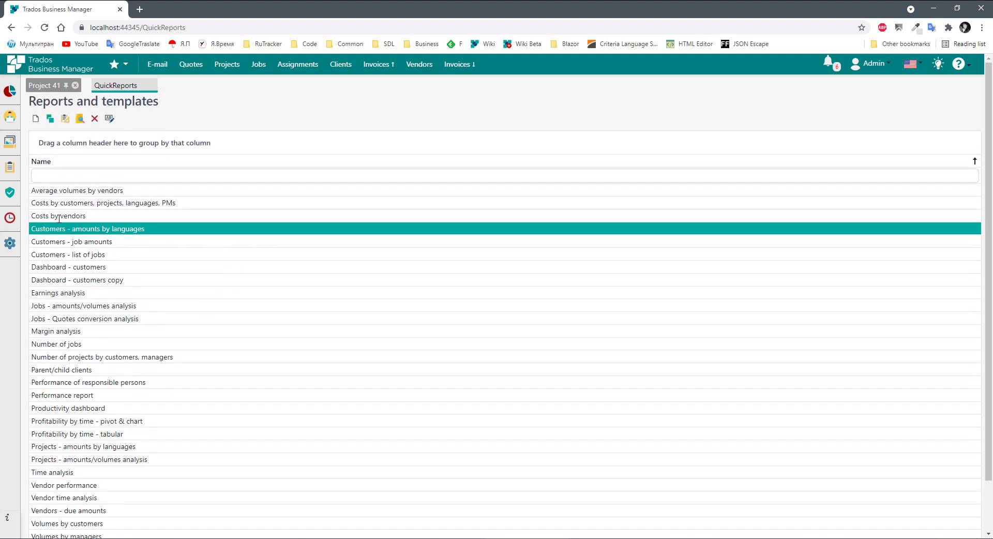
{"action": "double_click", "coordinate": [58, 267]}
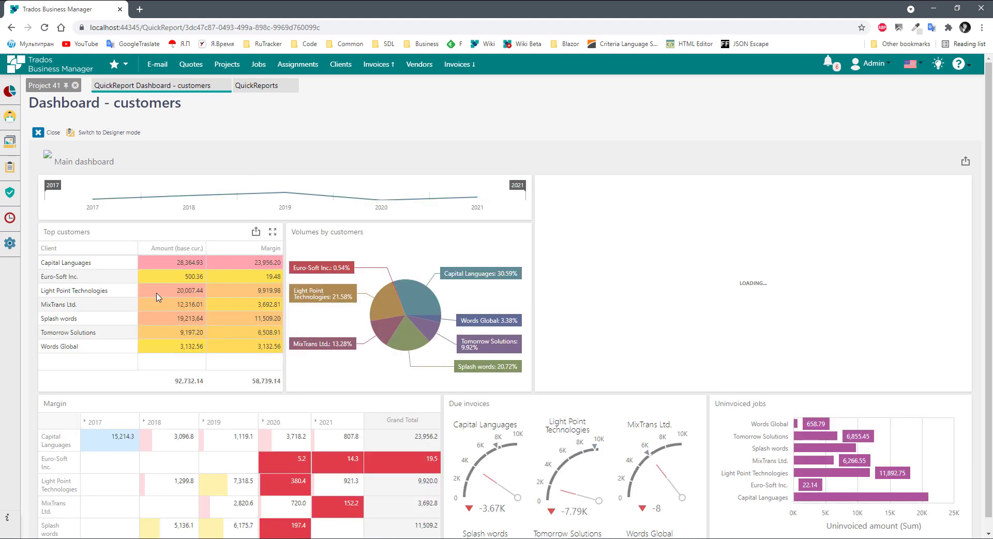
{"action": "scroll", "coordinate": [481, 296], "scroll_direction": "down", "scroll_amount": 1}
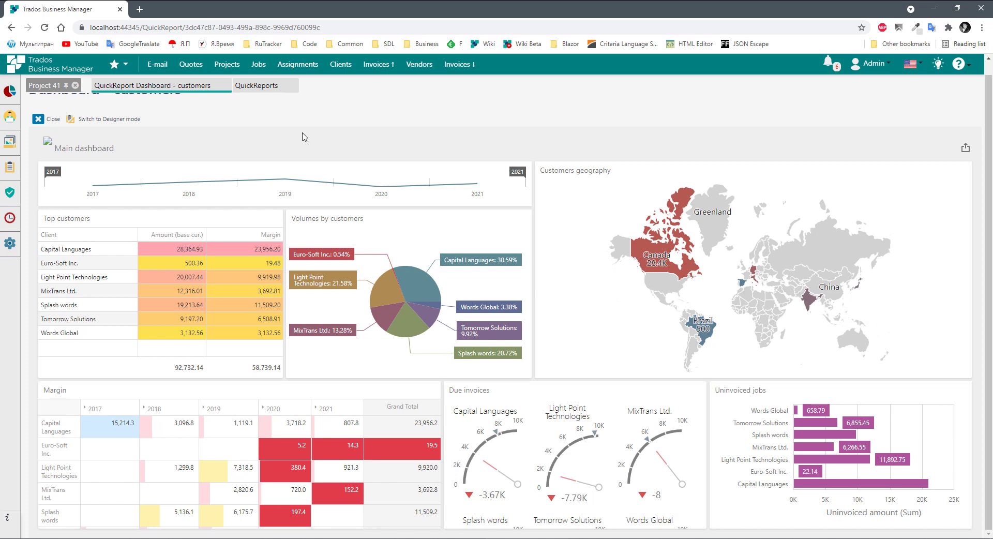
{"action": "left_click", "coordinate": [39, 119]}
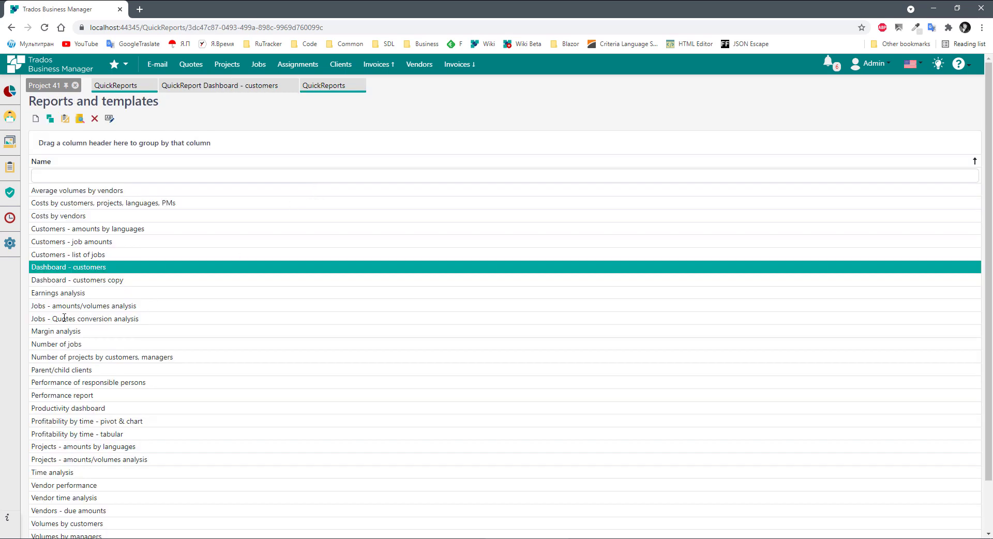
- Look through the existing reports in the QuickReports list
{"action": "left_click", "coordinate": [85, 231]}
{"action": "left_click", "coordinate": [85, 203]}
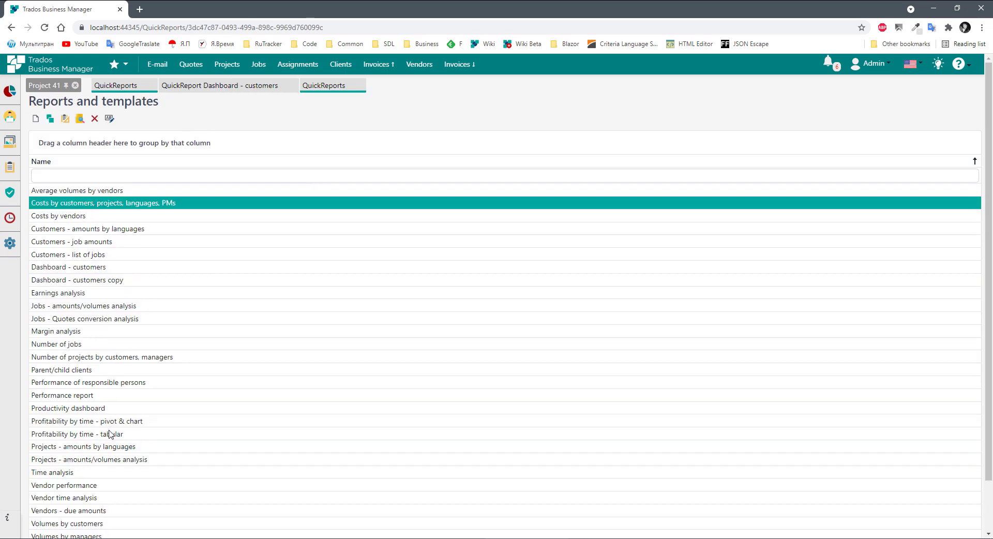
{"action": "scroll", "coordinate": [114, 424], "scroll_direction": "down", "scroll_amount": 1}
{"action": "scroll", "coordinate": [89, 319], "scroll_direction": "up", "scroll_amount": 1}
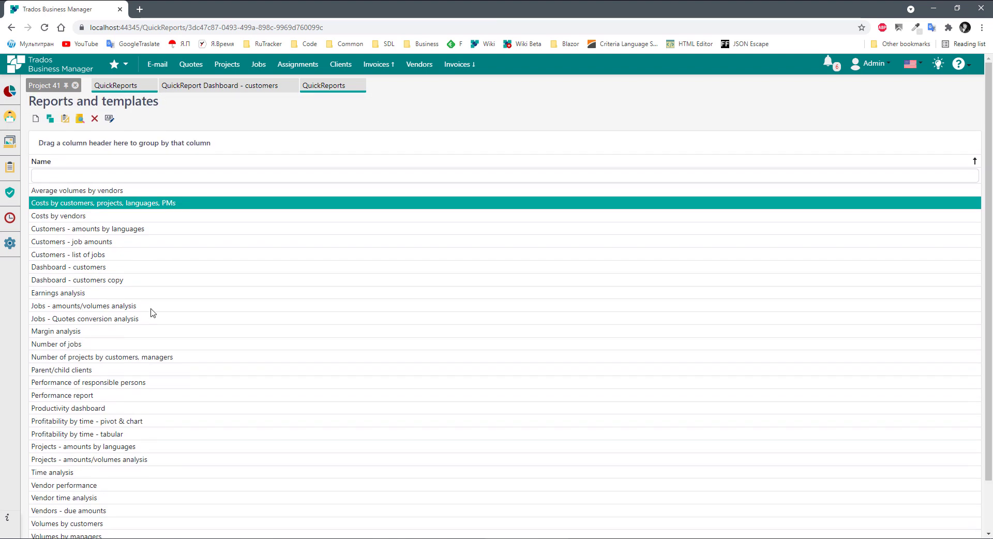
{"action": "scroll", "coordinate": [226, 283], "scroll_direction": "down", "scroll_amount": 1}
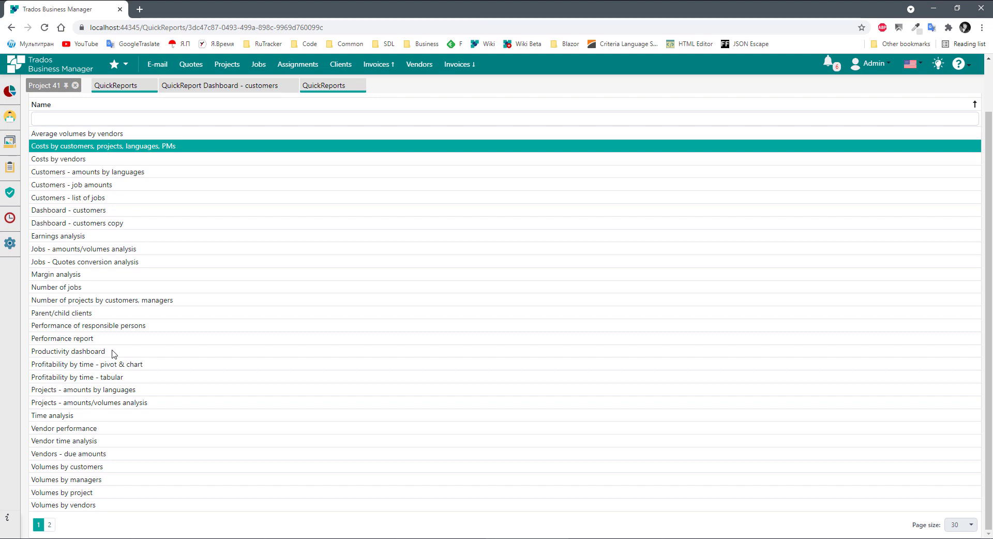
{"action": "left_click", "coordinate": [67, 274]}
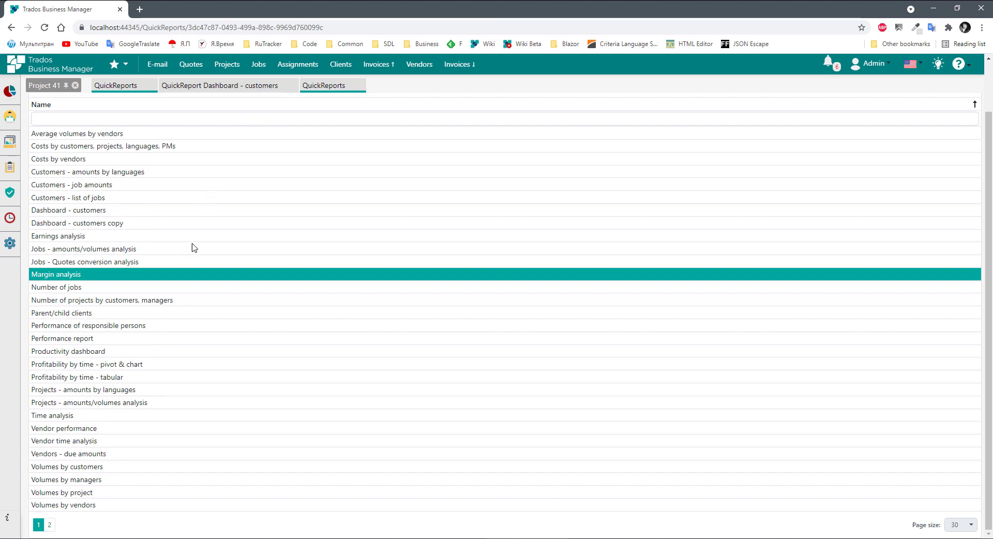
{"action": "scroll", "coordinate": [240, 266], "scroll_direction": "up", "scroll_amount": 1}
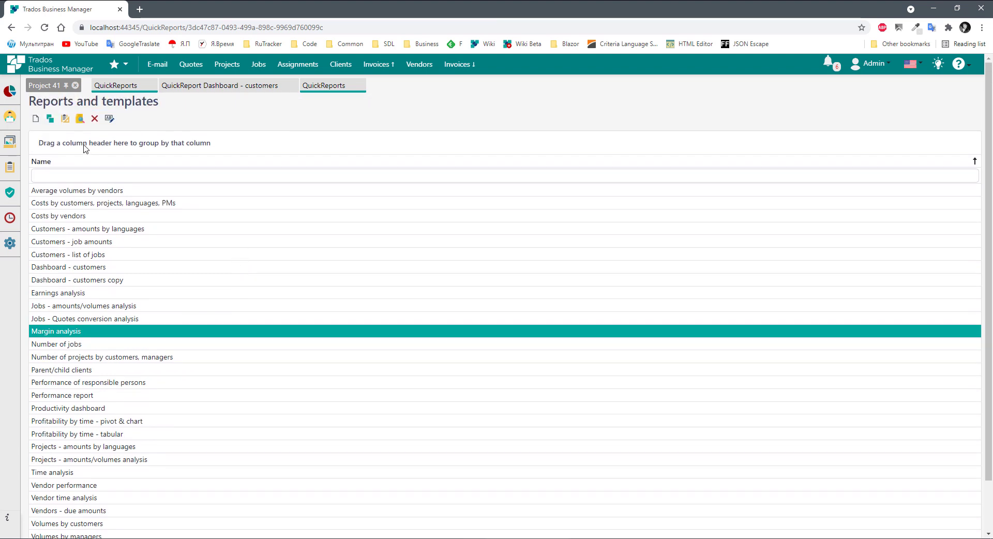
- Create a new report named "A1"
{"action": "left_click", "coordinate": [37, 120]}
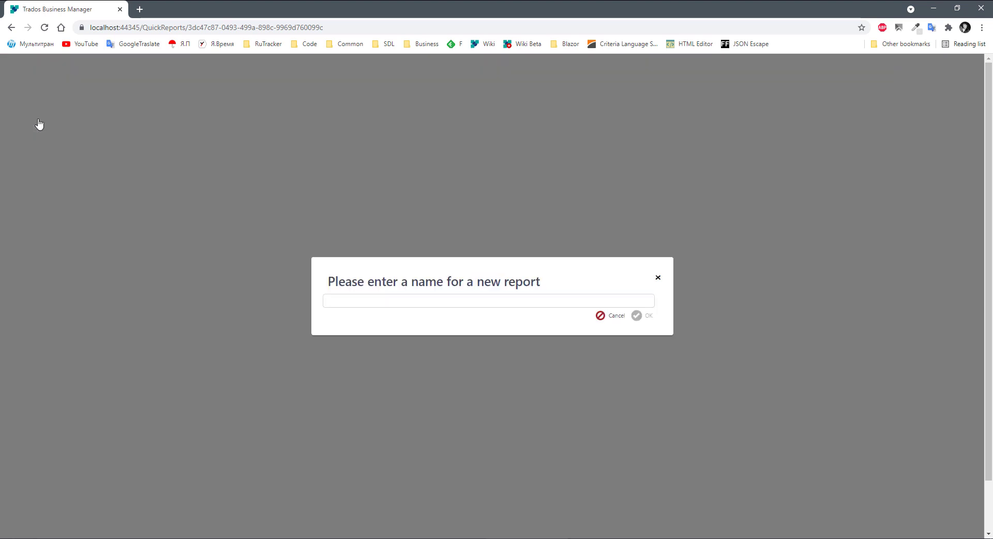
{"action": "left_click", "coordinate": [343, 300]}
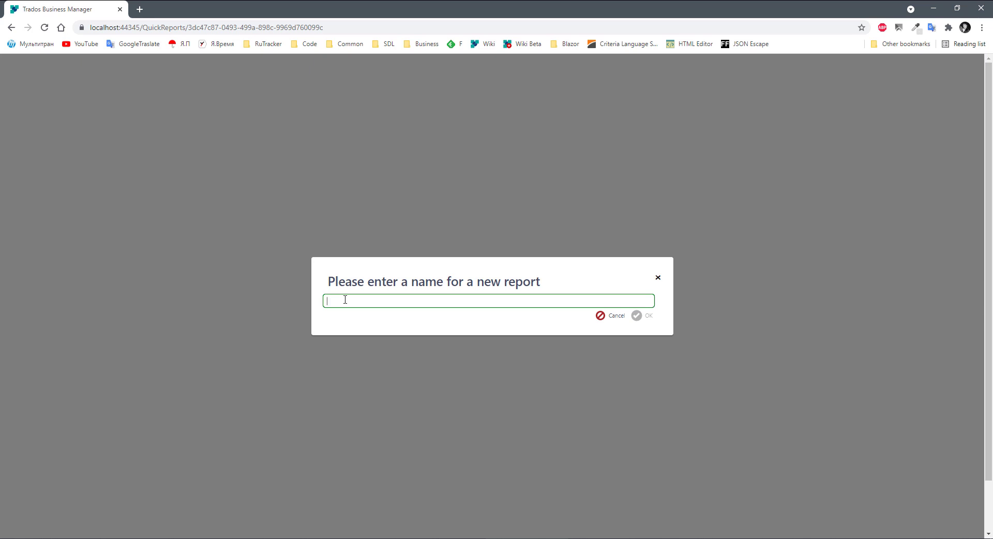
{"action": "type", "text": "A1"}
{"action": "left_click", "coordinate": [636, 316]}
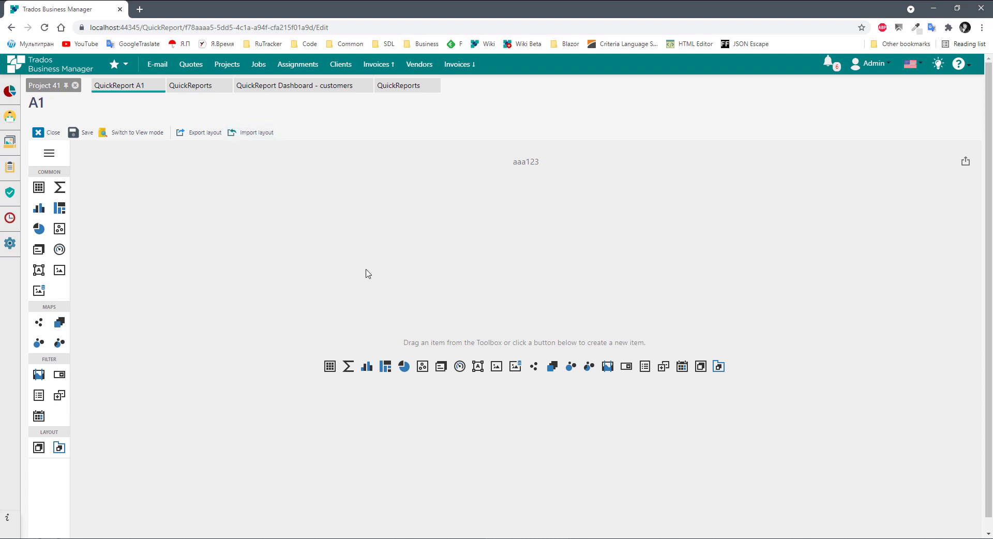
- Open the dashboard's data source settings and remove the TranslationJob data source
{"action": "left_click", "coordinate": [50, 160]}
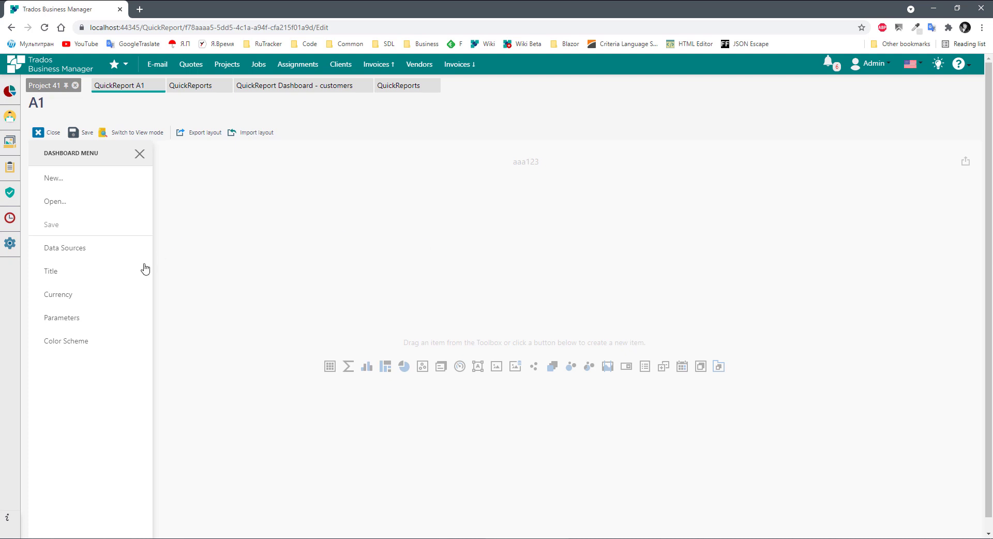
{"action": "left_click", "coordinate": [93, 254]}
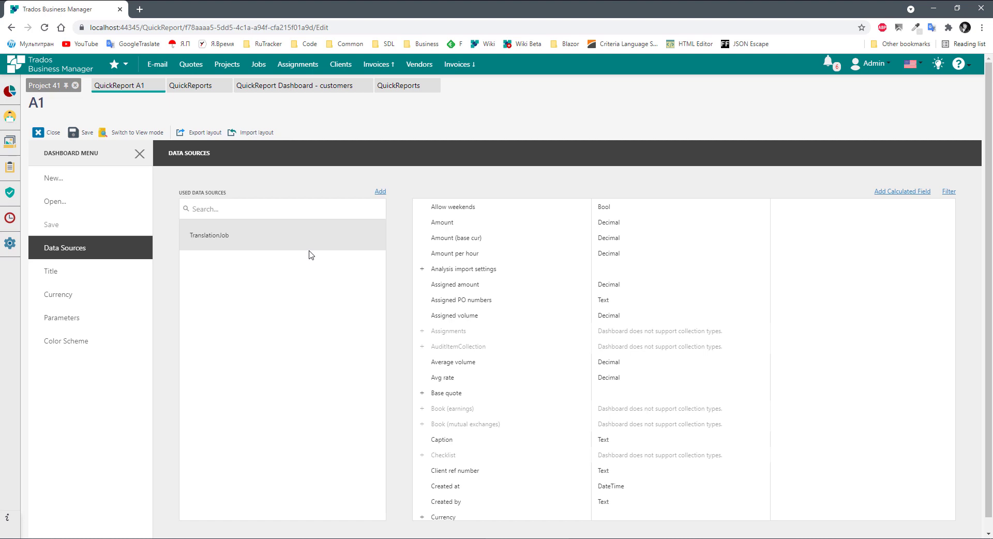
{"action": "mouse_move", "coordinate": [242, 244]}
{"action": "left_click", "coordinate": [371, 235]}
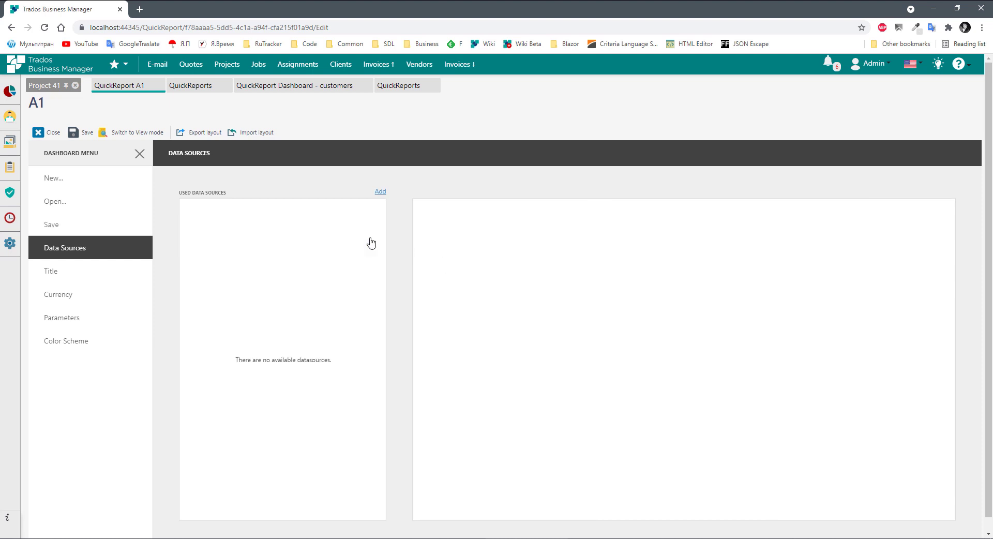
- Browse the full list of data sources that can be added to the dashboard, including the additional entries
{"action": "left_click", "coordinate": [380, 191]}
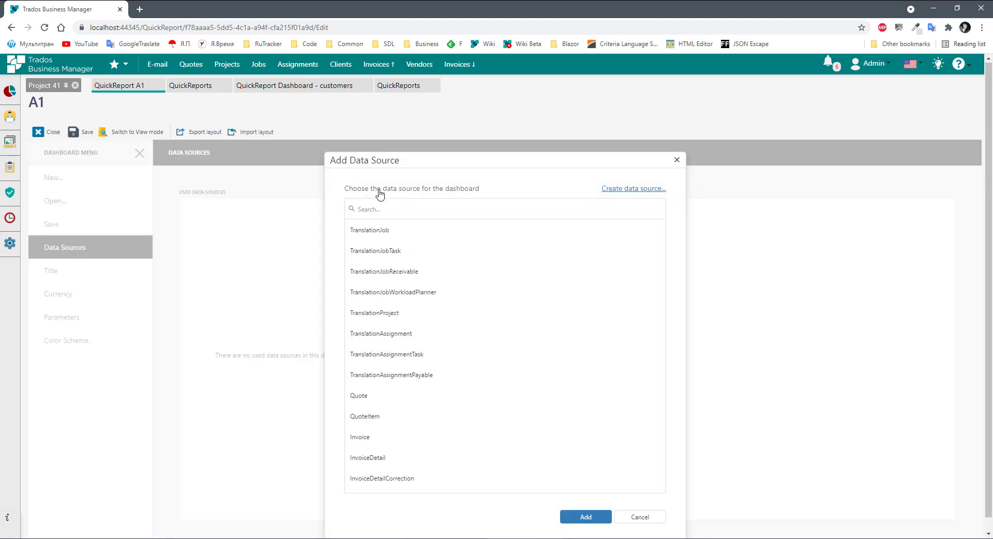
{"action": "scroll", "coordinate": [435, 312], "scroll_direction": "down", "scroll_amount": 3}
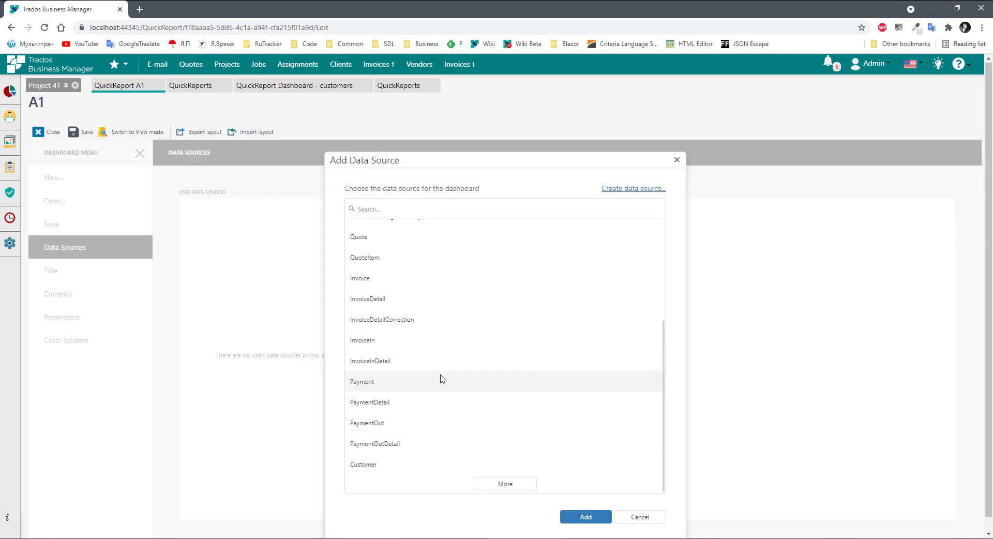
{"action": "scroll", "coordinate": [438, 377], "scroll_direction": "up", "scroll_amount": 3}
{"action": "scroll", "coordinate": [432, 378], "scroll_direction": "down", "scroll_amount": 5}
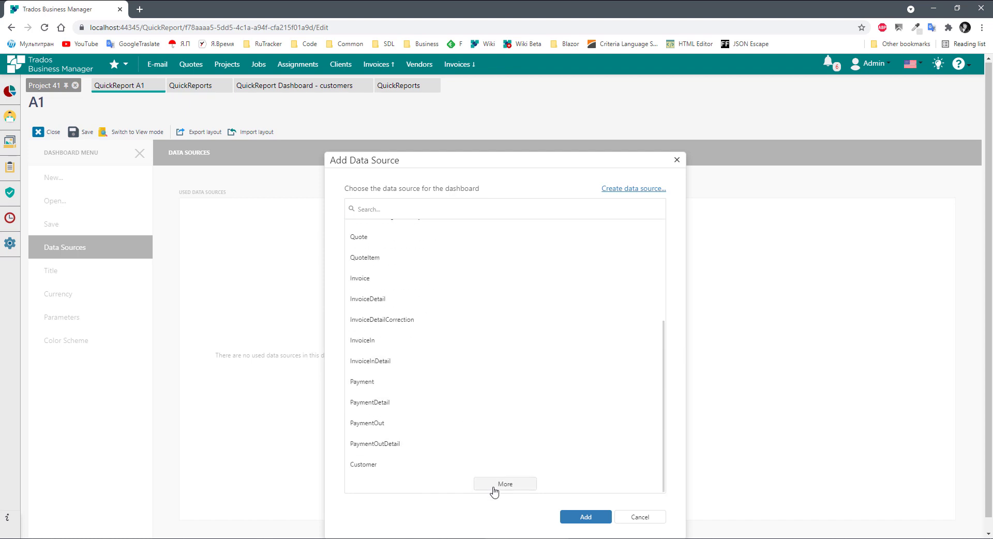
{"action": "left_click", "coordinate": [492, 488]}
{"action": "scroll", "coordinate": [462, 397], "scroll_direction": "down", "scroll_amount": 3}
{"action": "scroll", "coordinate": [439, 430], "scroll_direction": "up", "scroll_amount": 6}
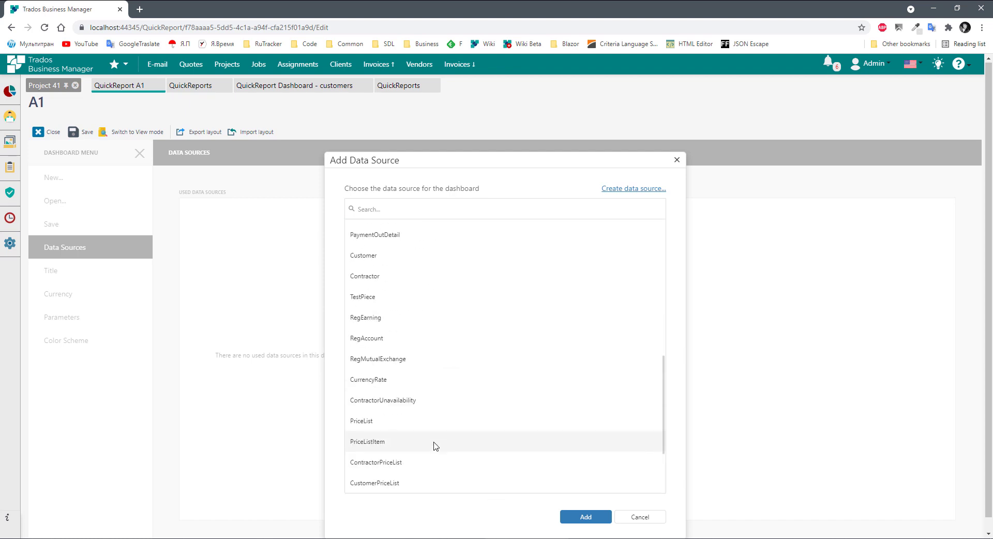
{"action": "scroll", "coordinate": [444, 414], "scroll_direction": "up", "scroll_amount": 2}
{"action": "scroll", "coordinate": [465, 337], "scroll_direction": "down", "scroll_amount": 7}
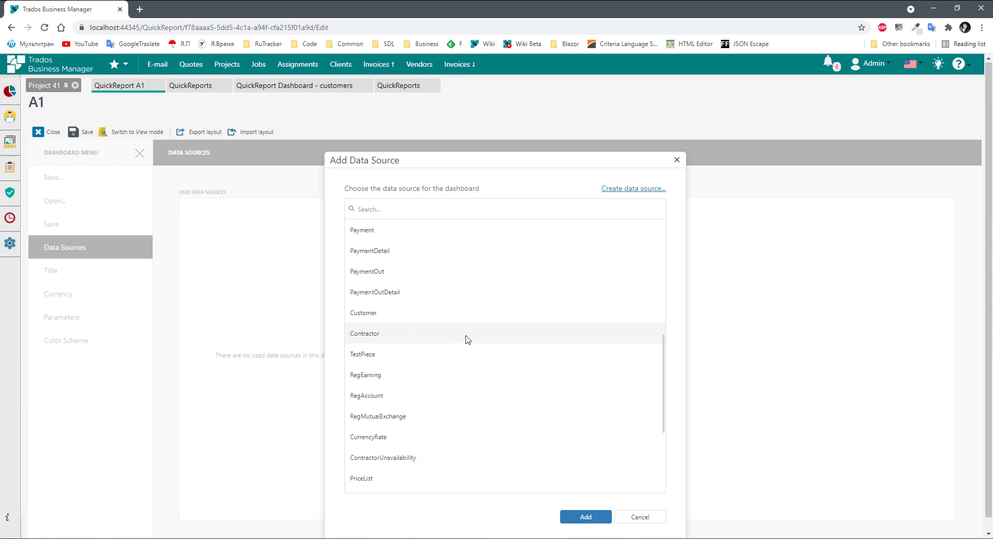
{"action": "scroll", "coordinate": [471, 337], "scroll_direction": "up", "scroll_amount": 8}
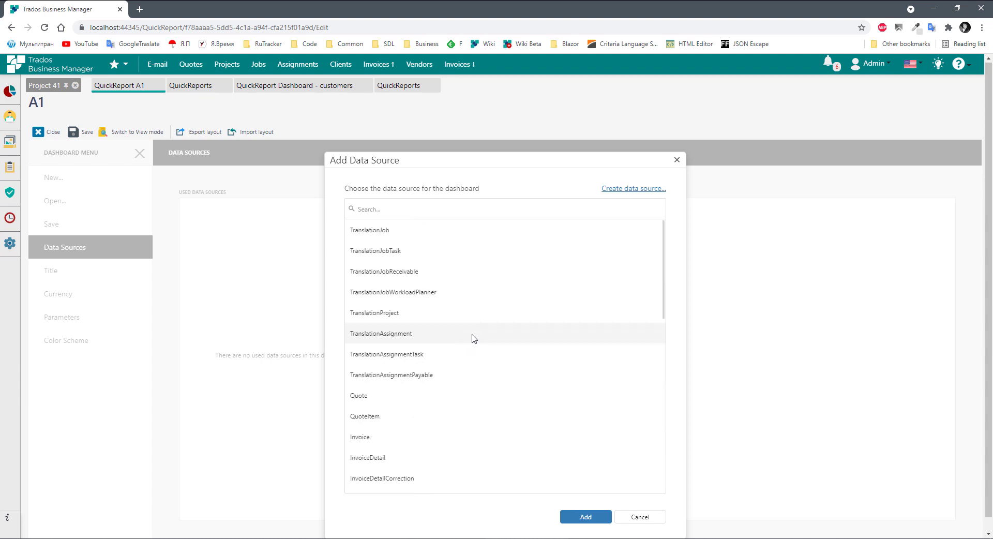
- Add the TranslationJob data source to the dashboard and look through its fields
{"action": "left_click", "coordinate": [377, 233]}
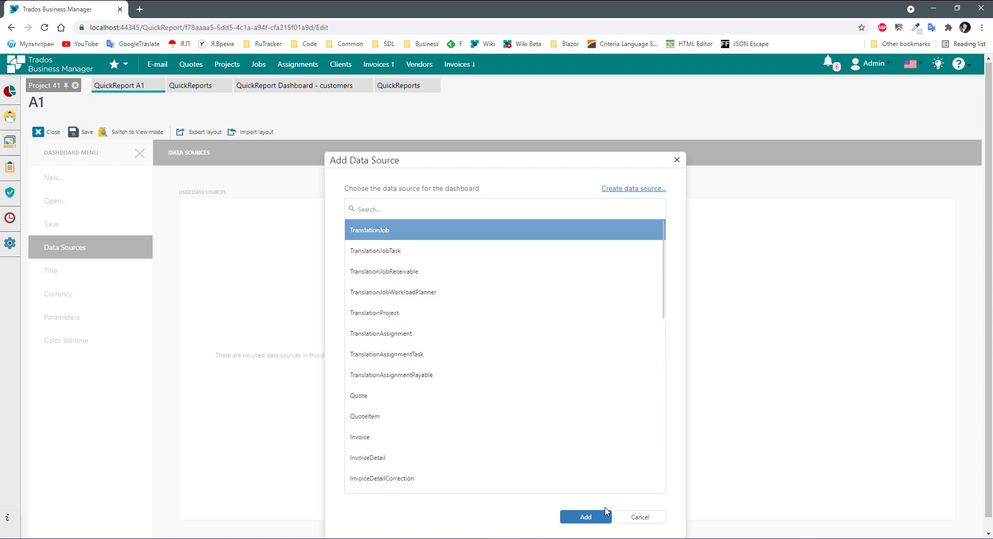
{"action": "left_click", "coordinate": [594, 518]}
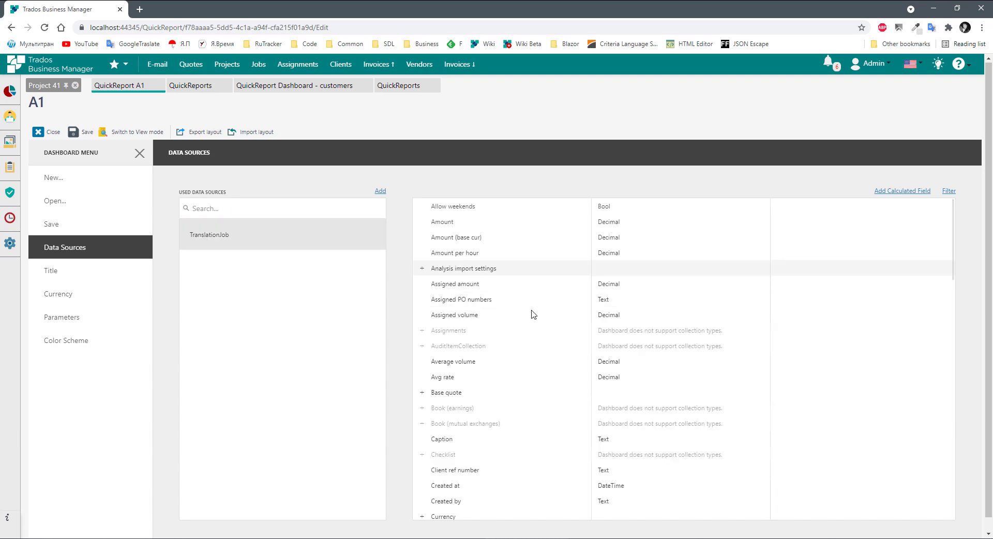
{"action": "scroll", "coordinate": [530, 303], "scroll_direction": "down", "scroll_amount": 4}
{"action": "scroll", "coordinate": [530, 303], "scroll_direction": "down", "scroll_amount": 10}
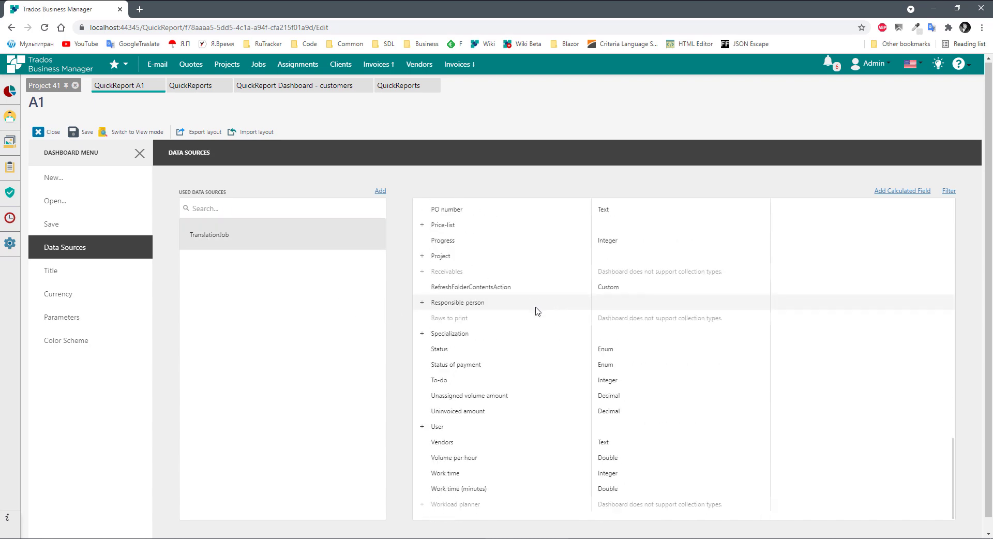
{"action": "scroll", "coordinate": [549, 387], "scroll_direction": "up", "scroll_amount": 14}
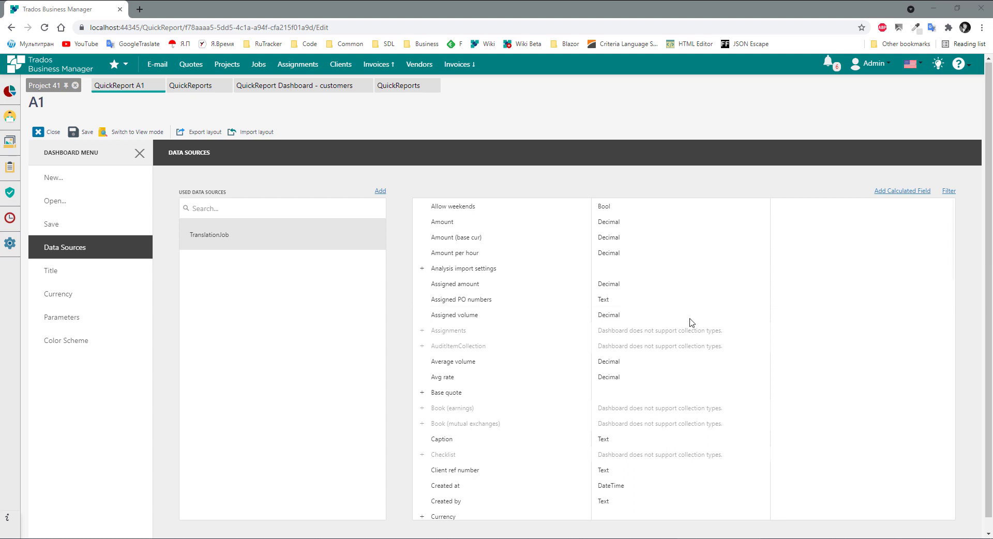
{"action": "mouse_move", "coordinate": [302, 246]}
- Try an "Allow weekends" Equals filter condition on TranslationJob, inspect its expression in Advanced Mode, and discard the filter
{"action": "left_click", "coordinate": [948, 192]}
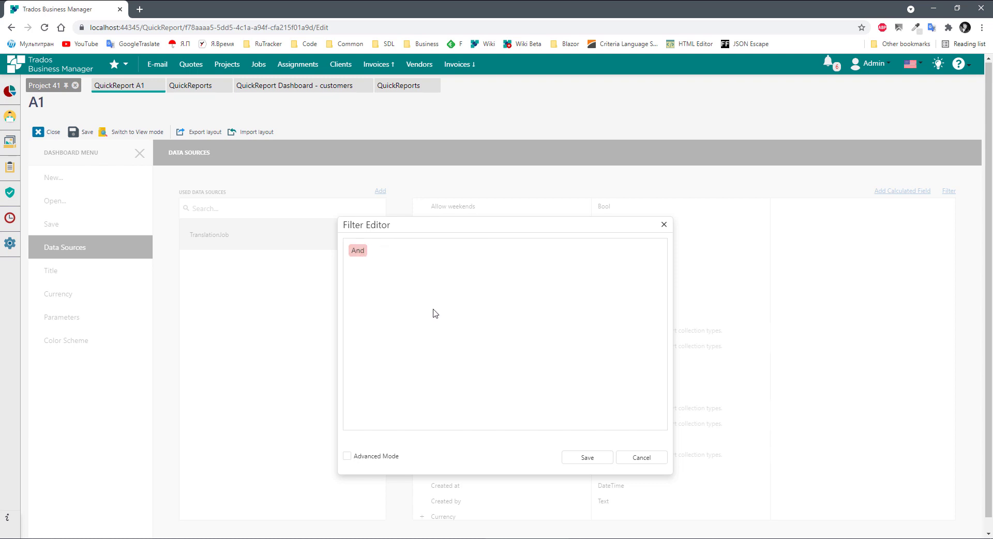
{"action": "left_click", "coordinate": [363, 456]}
{"action": "left_click", "coordinate": [357, 456]}
{"action": "mouse_move", "coordinate": [367, 252]}
{"action": "left_click", "coordinate": [377, 253]}
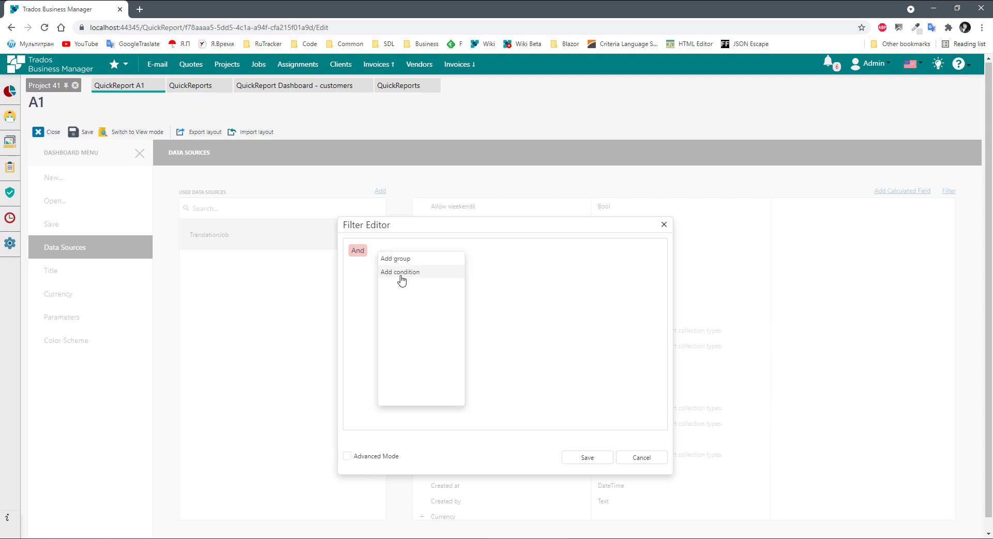
{"action": "left_click", "coordinate": [399, 272]}
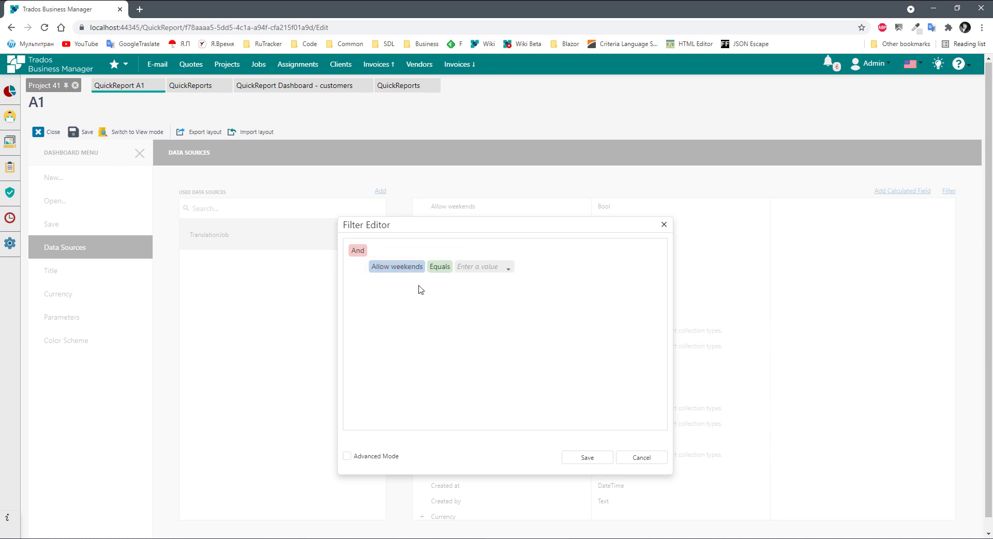
{"action": "left_click", "coordinate": [364, 460]}
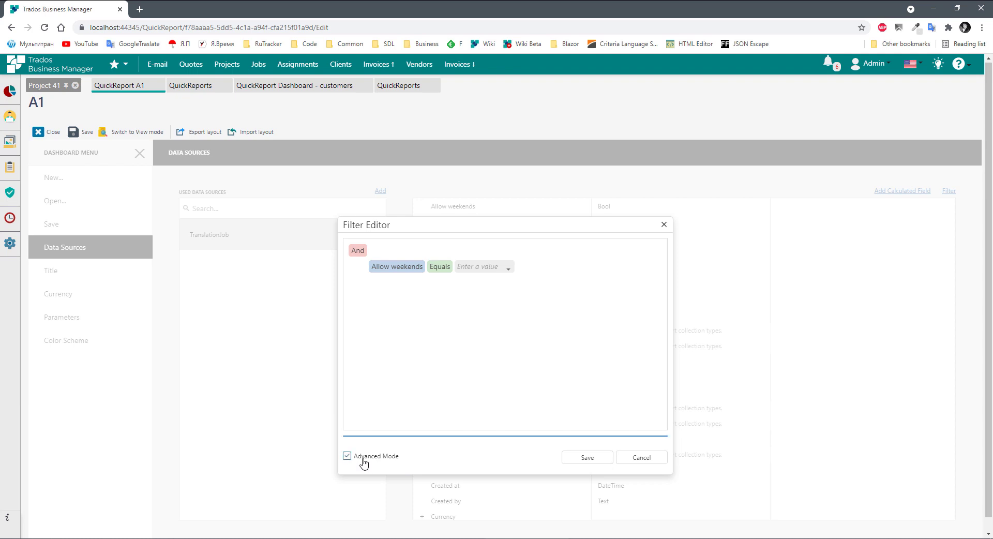
{"action": "left_click", "coordinate": [434, 394]}
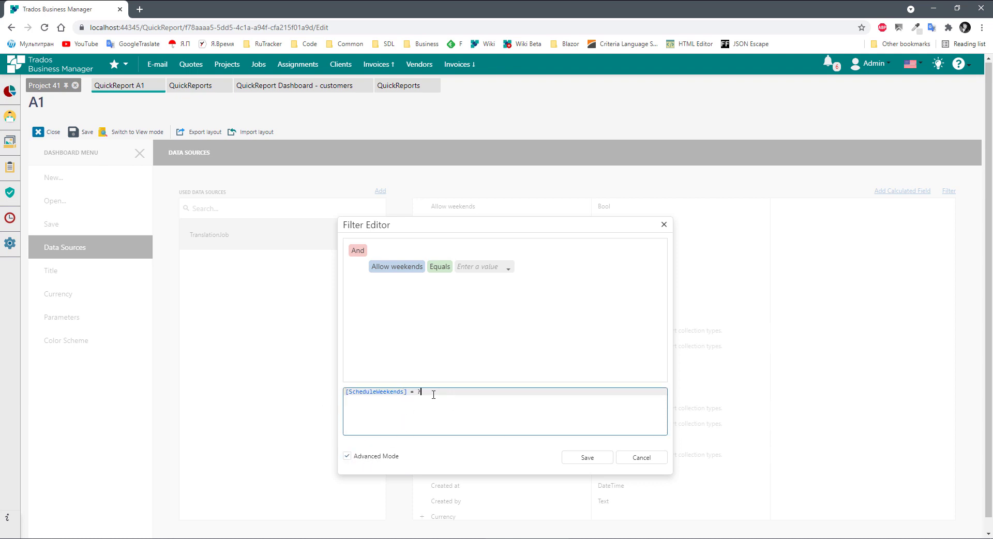
{"action": "left_click", "coordinate": [641, 457]}
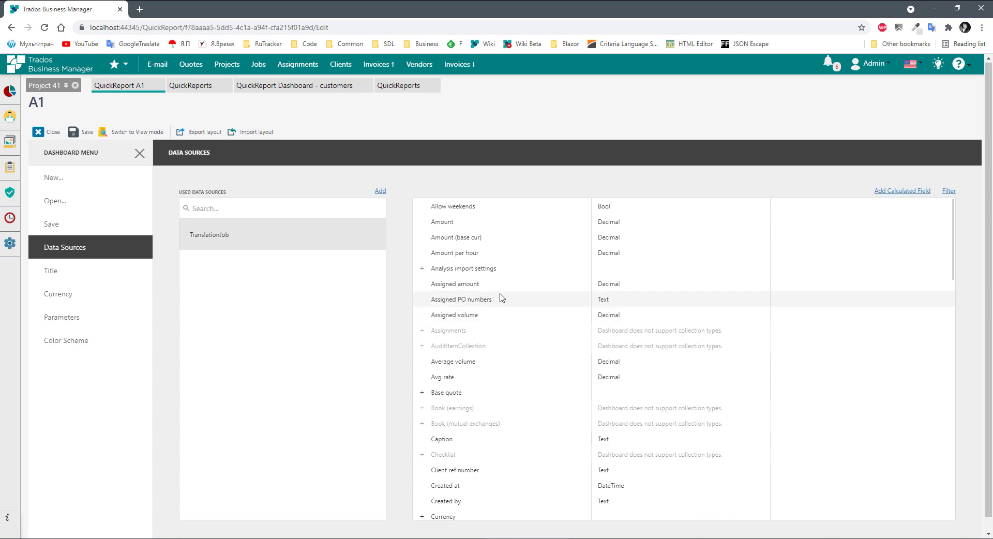
- Start a new calculated field for the TranslationJob data source and name it "Unassigned volume"
{"action": "left_click", "coordinate": [893, 192]}
{"action": "left_click_drag", "start_coordinate": [539, 189], "coordinate": [424, 191]}
{"action": "type", "text": "Unass"}
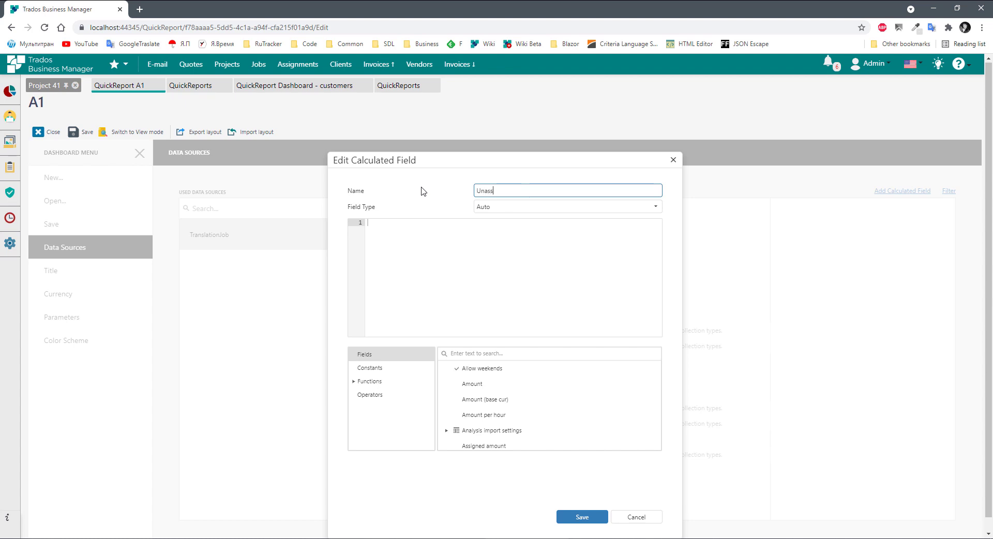
{"action": "type", "text": "igned volume"}
{"action": "left_click", "coordinate": [414, 229]}
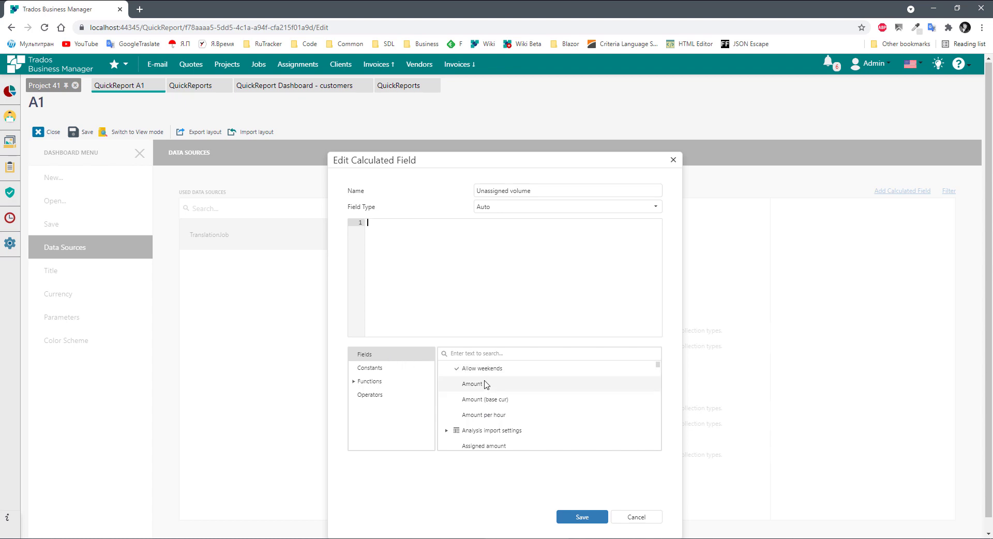
- Look through the fields, constants, functions and operators available for the calculated field's expression
{"action": "scroll", "coordinate": [481, 388], "scroll_direction": "down", "scroll_amount": 3}
{"action": "scroll", "coordinate": [497, 408], "scroll_direction": "down", "scroll_amount": 5}
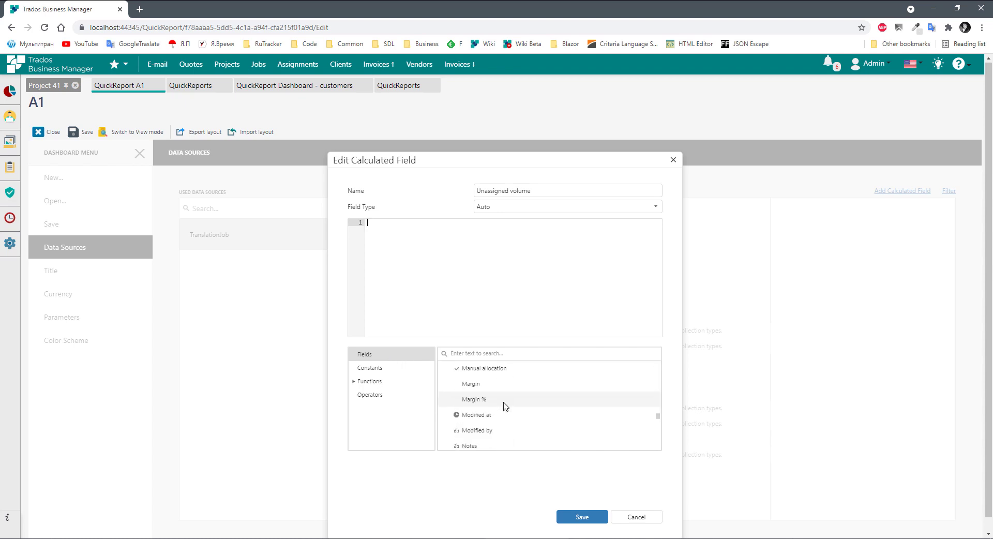
{"action": "left_click", "coordinate": [371, 368]}
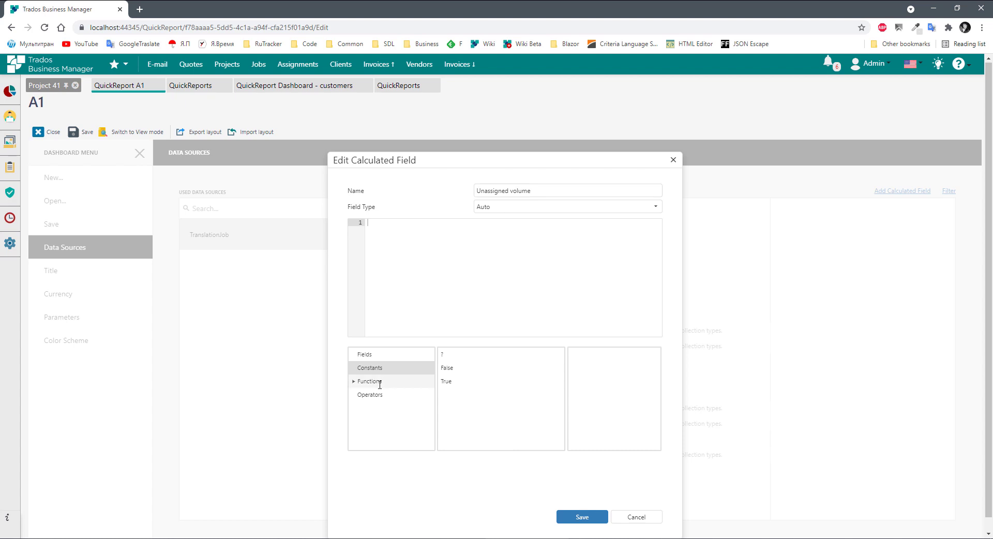
{"action": "left_click", "coordinate": [377, 381]}
{"action": "scroll", "coordinate": [406, 409], "scroll_direction": "down", "scroll_amount": 2}
{"action": "scroll", "coordinate": [409, 414], "scroll_direction": "up", "scroll_amount": 2}
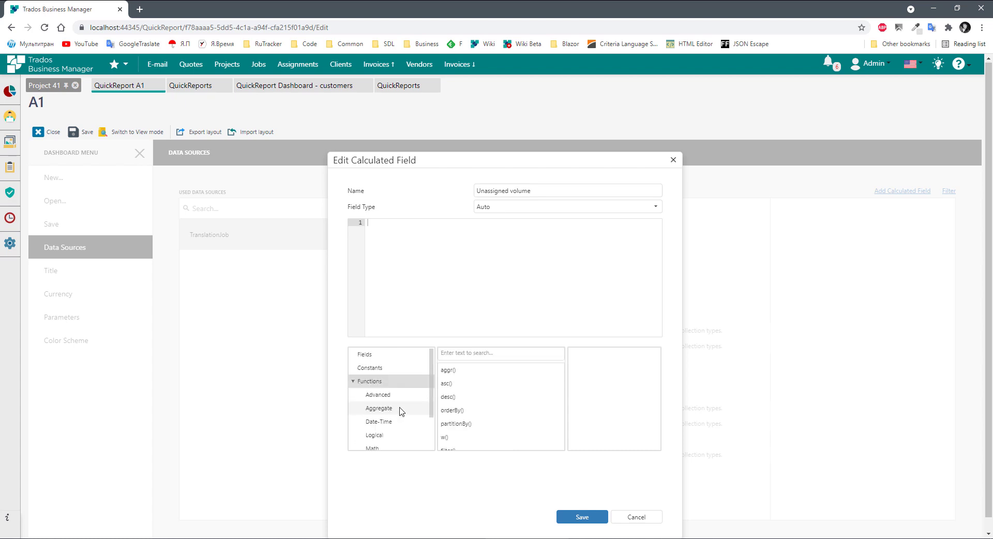
{"action": "scroll", "coordinate": [399, 411], "scroll_direction": "down", "scroll_amount": 2}
{"action": "left_click", "coordinate": [370, 443]}
{"action": "scroll", "coordinate": [390, 394], "scroll_direction": "up", "scroll_amount": 2}
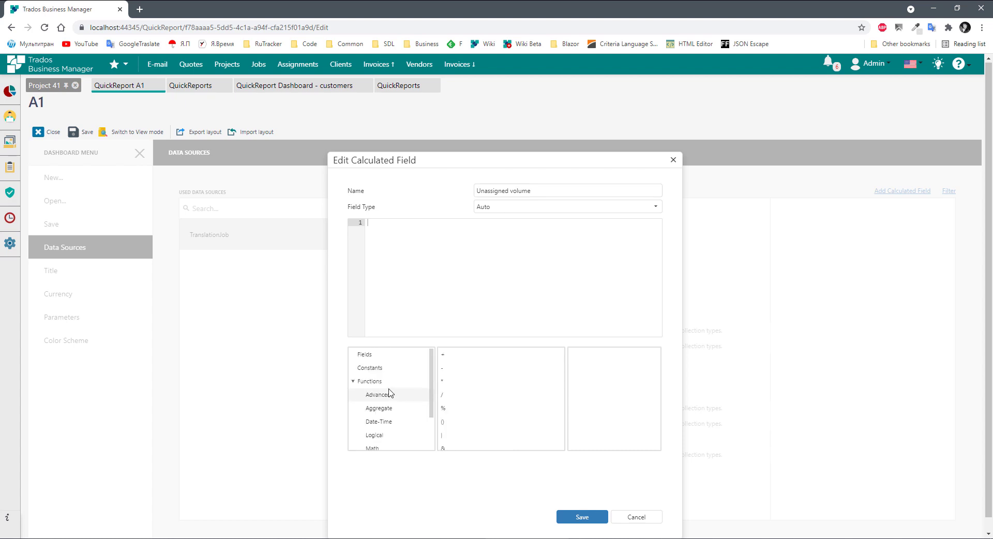
{"action": "left_click", "coordinate": [382, 355]}
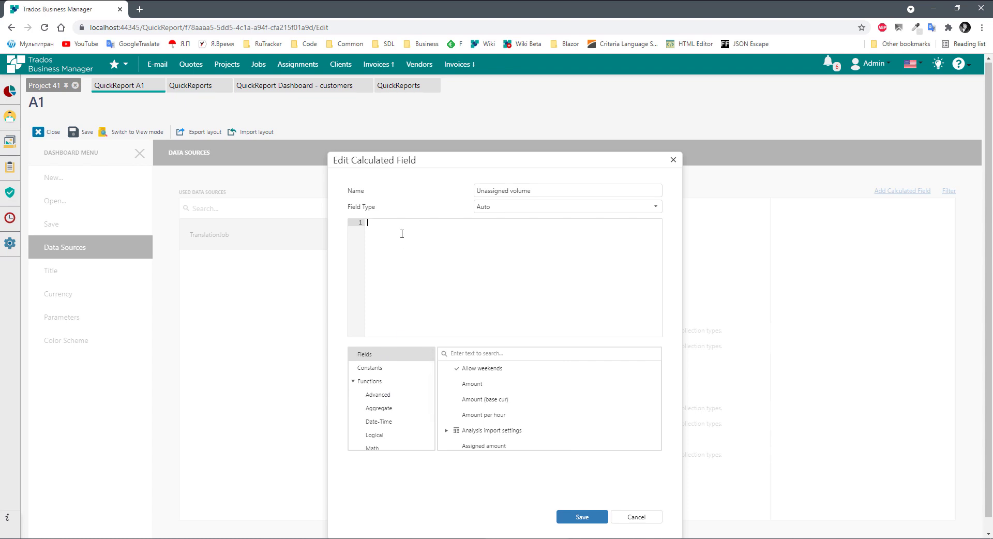
- Define the calculated field's expression as [Average volume] - [Assigned volume] and save the field
{"action": "type", "text": "[aver"}
{"action": "key", "text": "Down"}
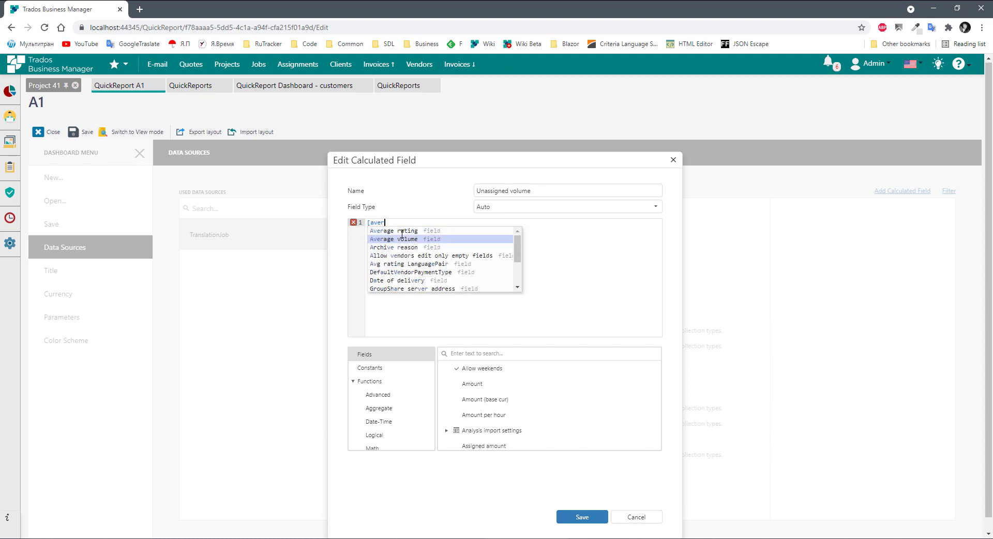
{"action": "key", "text": "Return"}
{"action": "type", "text": "- [as"}
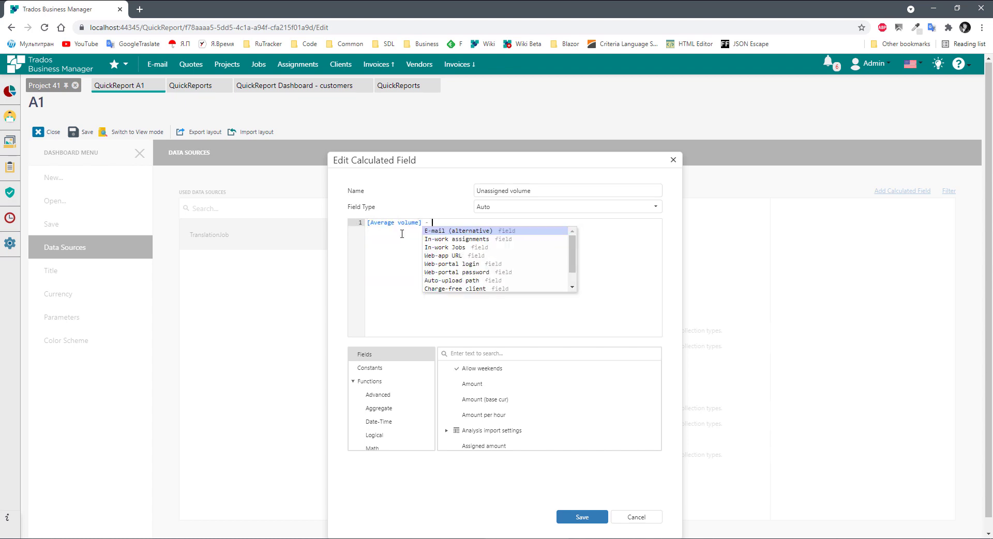
{"action": "key", "text": "Down"}
{"action": "key", "text": "Down"}
{"action": "key", "text": "Down"}
{"action": "key", "text": "Down"}
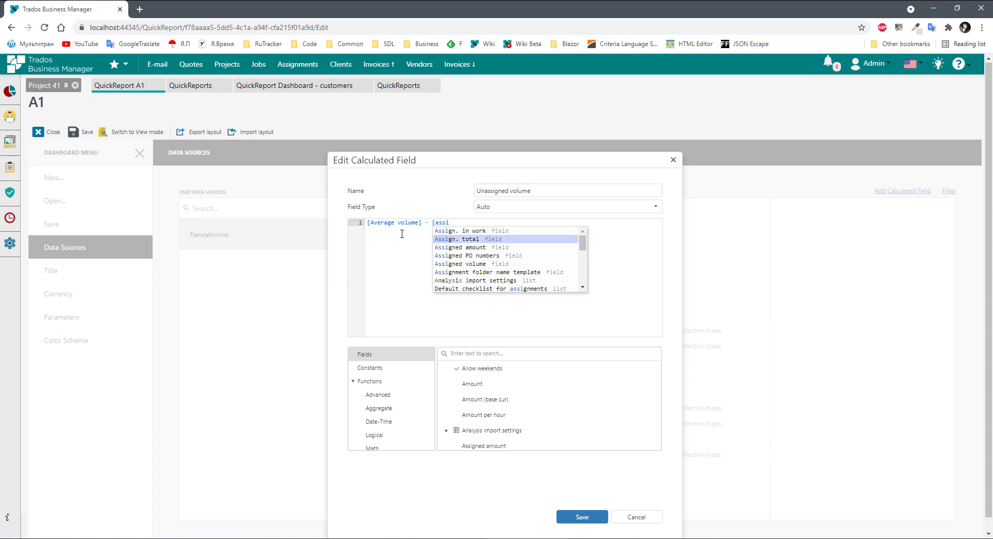
{"action": "key", "text": "Return"}
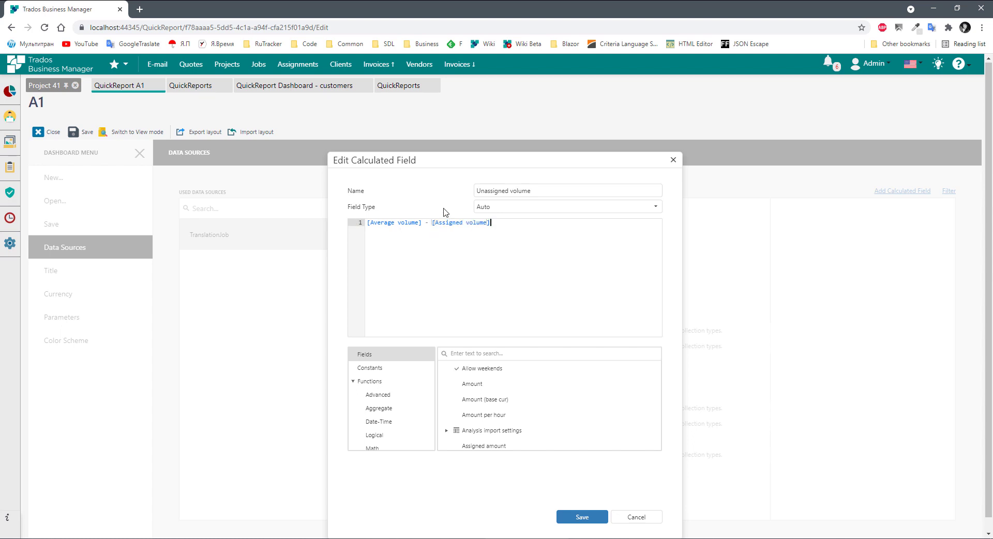
{"action": "left_click_drag", "start_coordinate": [539, 192], "coordinate": [450, 193]}
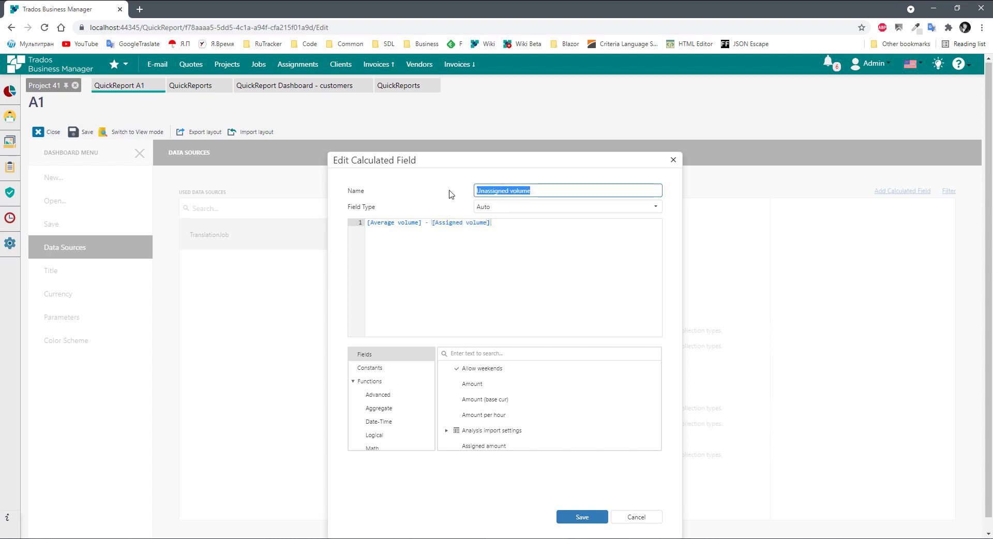
{"action": "left_click", "coordinate": [449, 223]}
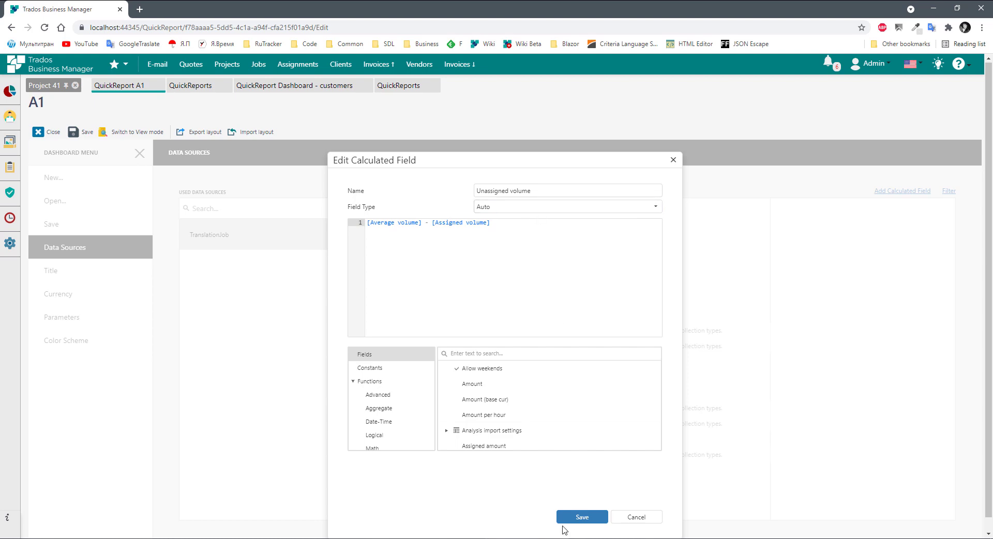
{"action": "left_click", "coordinate": [579, 517]}
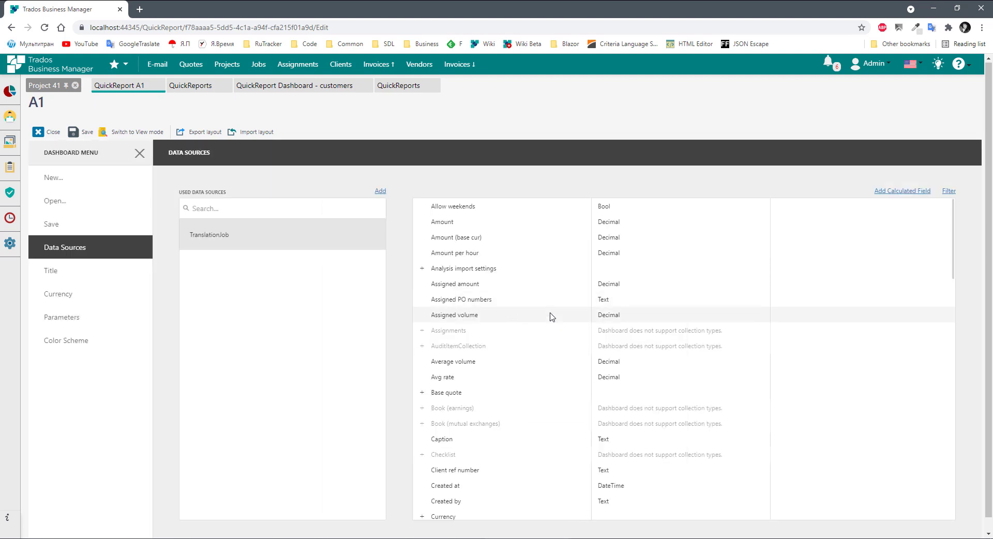
- Find the "Unassigned volume" calculated field in the TranslationJob field list, review its definition and close it without changes
{"action": "scroll", "coordinate": [454, 255], "scroll_direction": "down", "scroll_amount": 20}
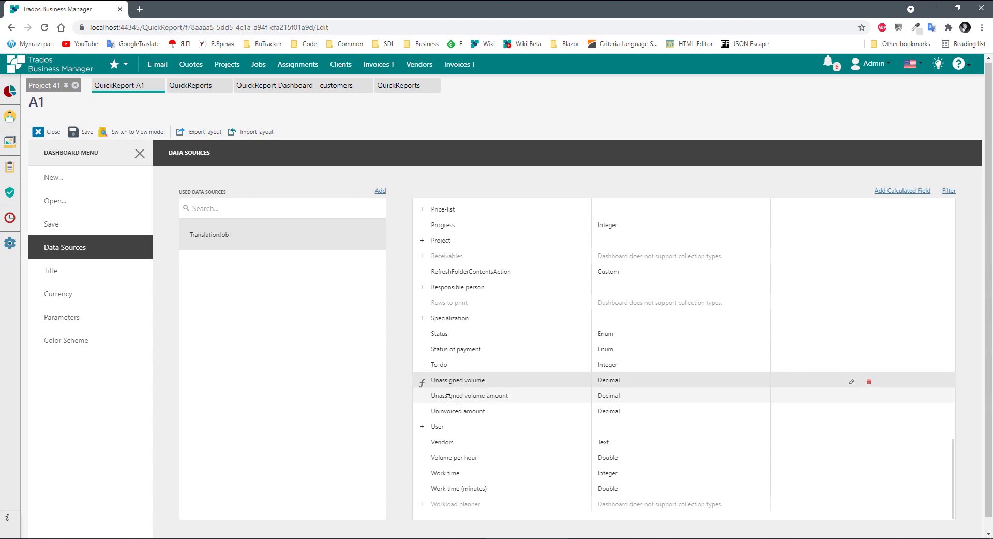
{"action": "left_click", "coordinate": [851, 384]}
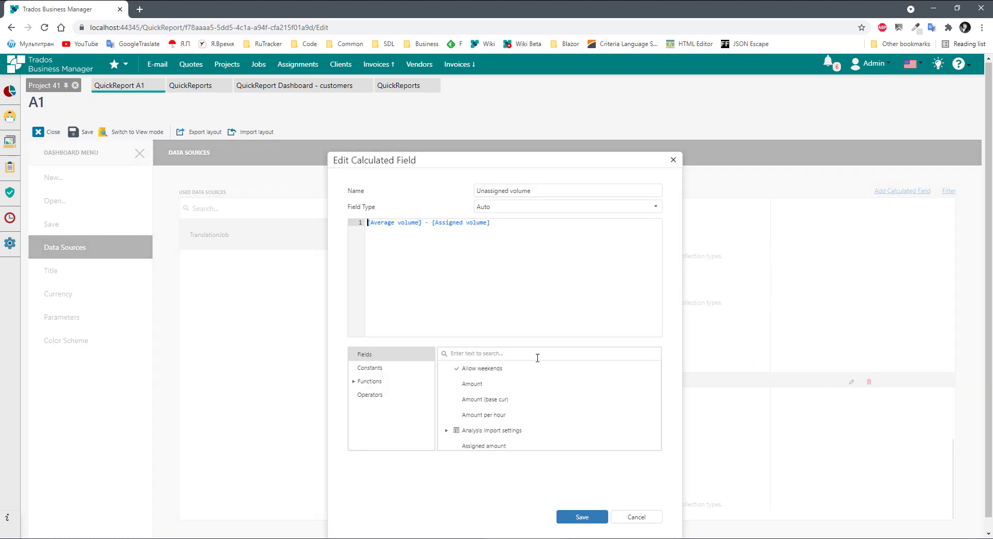
{"action": "left_click", "coordinate": [647, 516]}
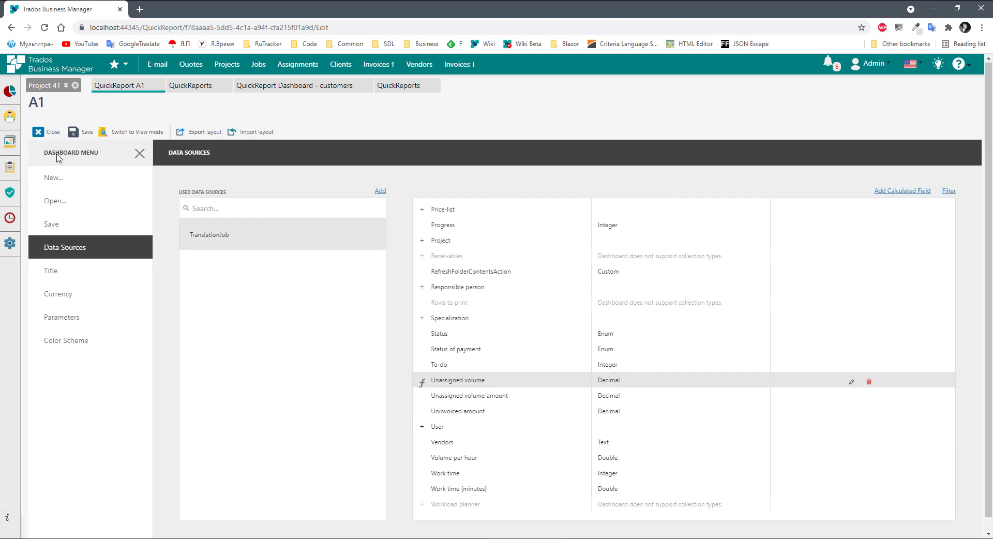
- Change the dashboard's title text to "My quick report"
{"action": "left_click", "coordinate": [56, 273]}
{"action": "double_click", "coordinate": [288, 213]}
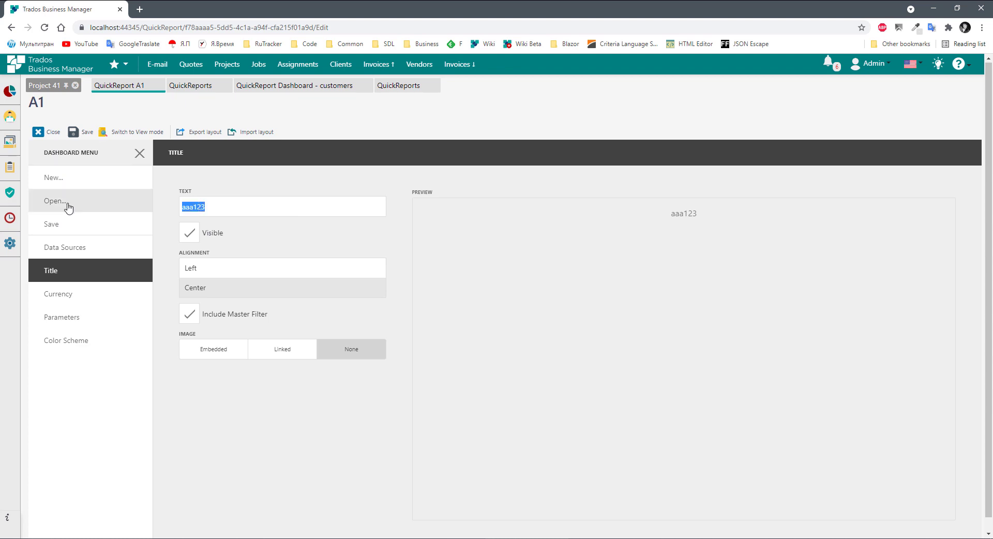
{"action": "type", "text": "My dash"}
{"action": "key", "text": "ctrl+shift+Left"}
{"action": "type", "text": "quick report"}
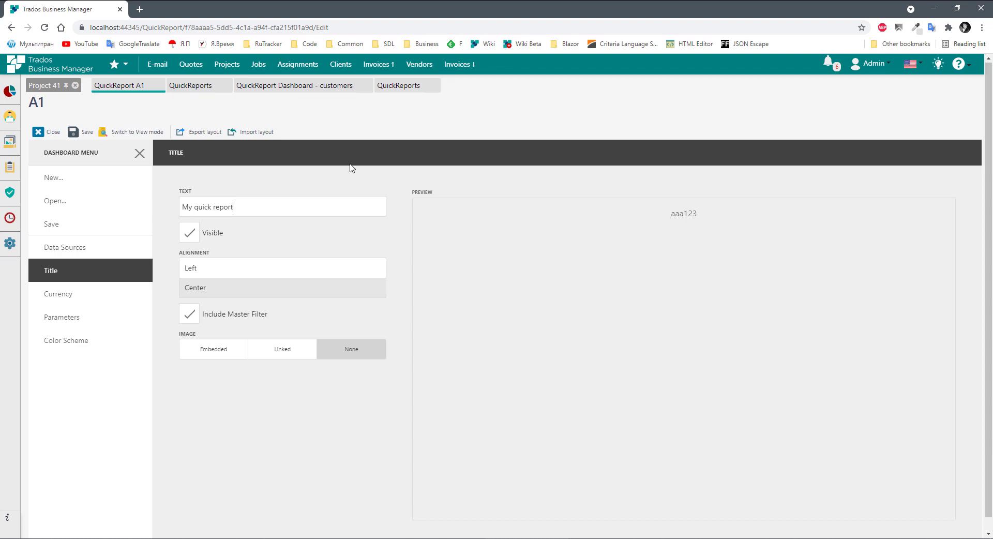
- Set the dashboard currency to EUR (Euro) with the German (Germany) culture
{"action": "left_click", "coordinate": [52, 302]}
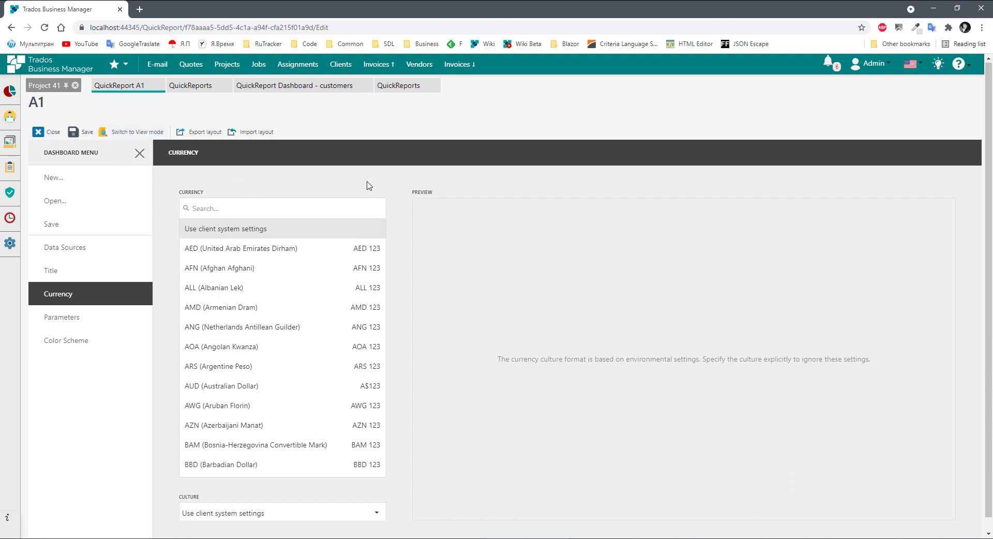
{"action": "type", "text": "eur"}
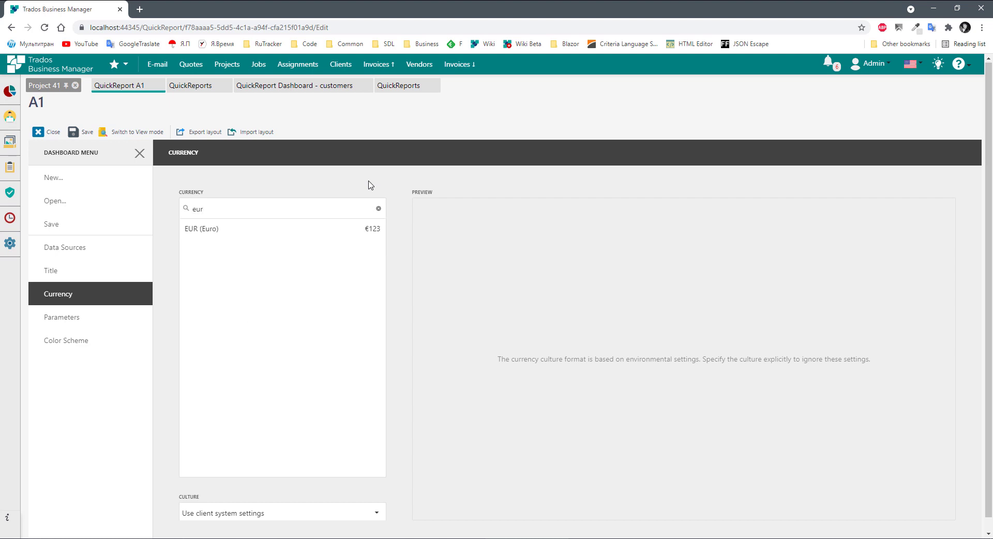
{"action": "left_click", "coordinate": [229, 233]}
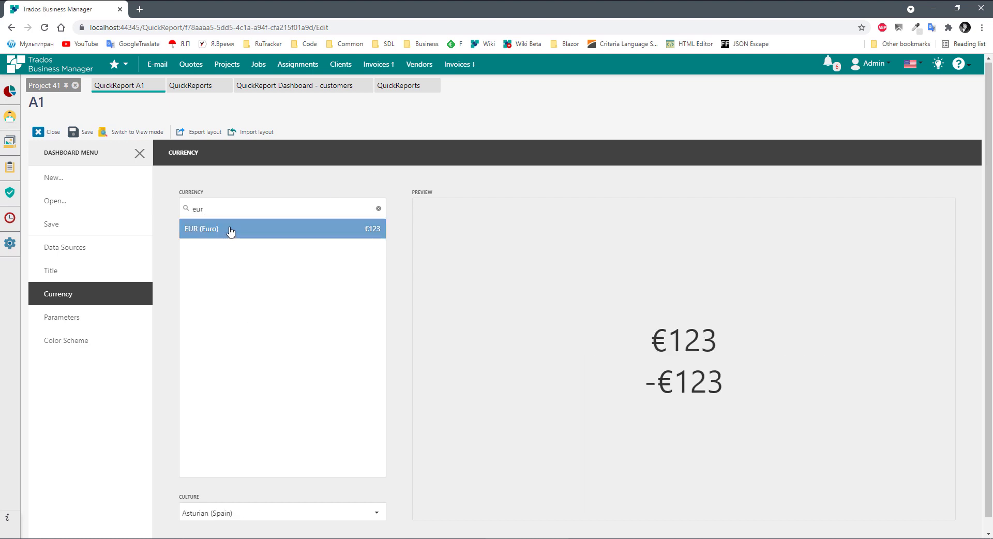
{"action": "left_click", "coordinate": [213, 513]}
{"action": "scroll", "coordinate": [249, 414], "scroll_direction": "down", "scroll_amount": 15}
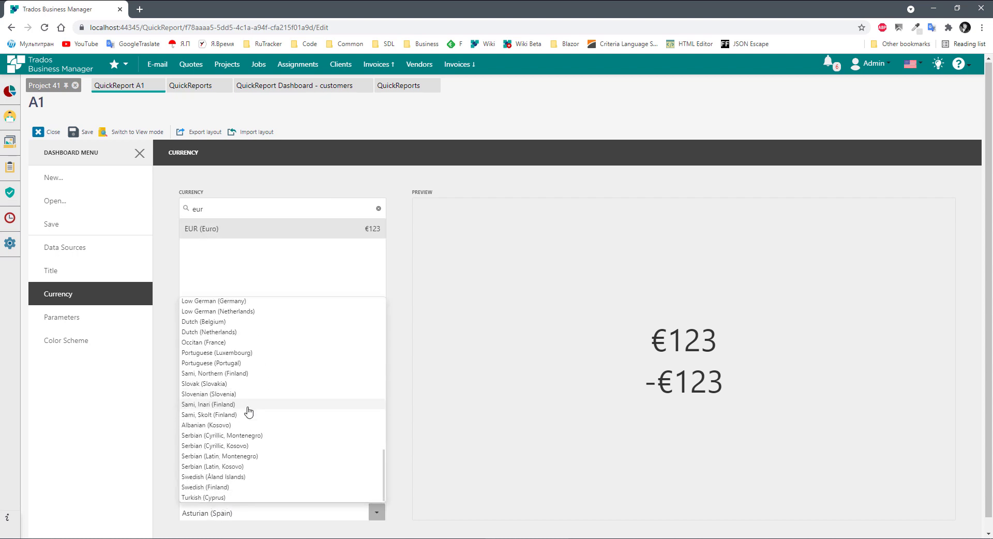
{"action": "scroll", "coordinate": [248, 412], "scroll_direction": "up", "scroll_amount": 15}
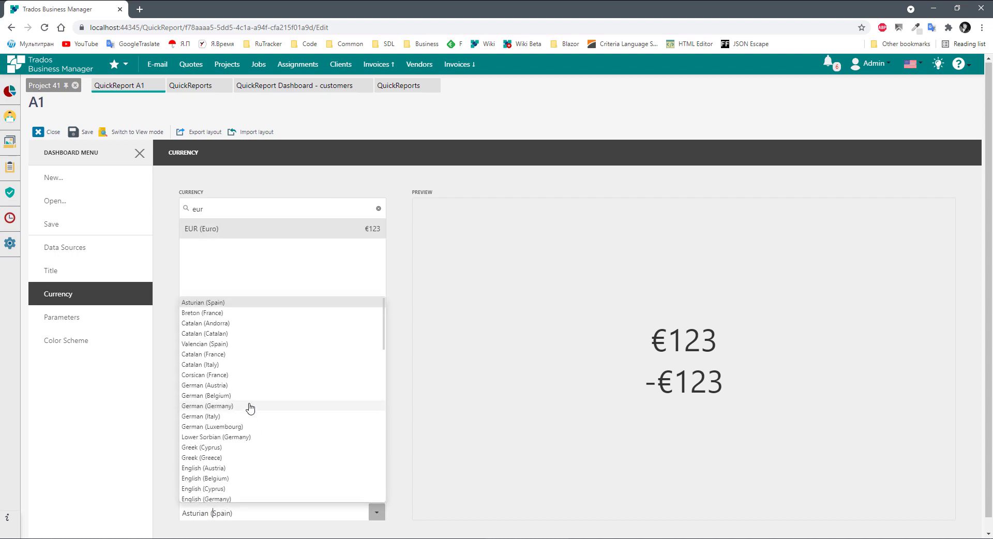
{"action": "scroll", "coordinate": [316, 372], "scroll_direction": "down", "scroll_amount": 8}
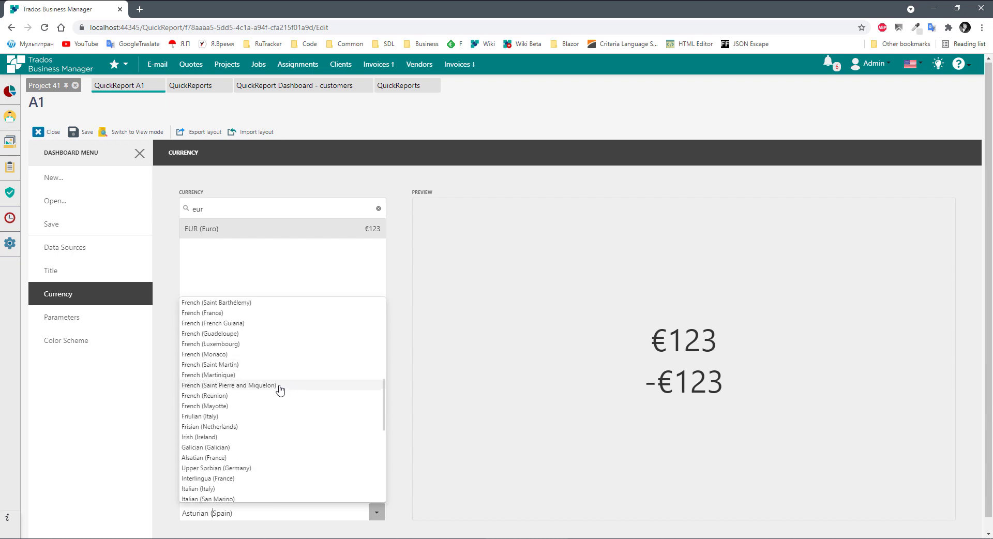
{"action": "scroll", "coordinate": [255, 405], "scroll_direction": "up", "scroll_amount": 8}
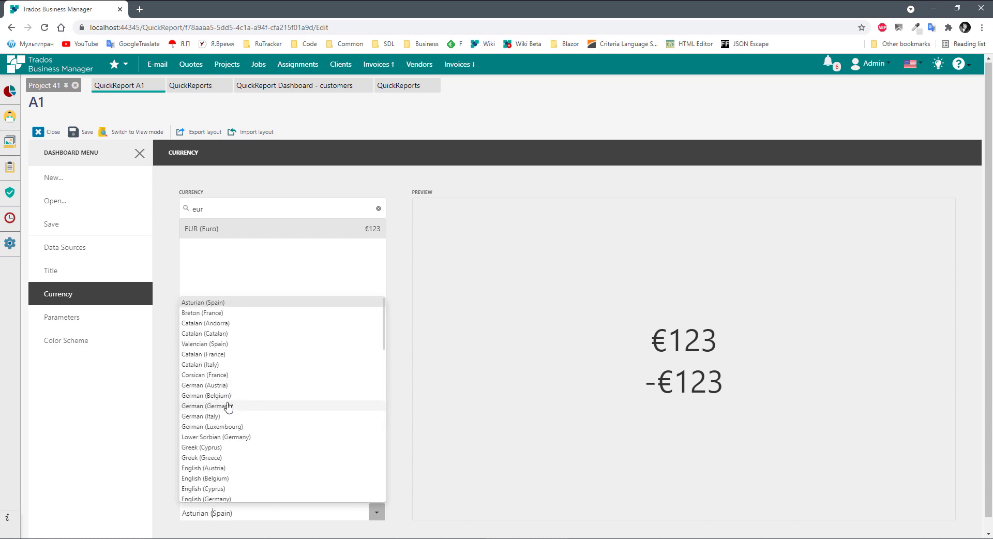
{"action": "left_click", "coordinate": [228, 407]}
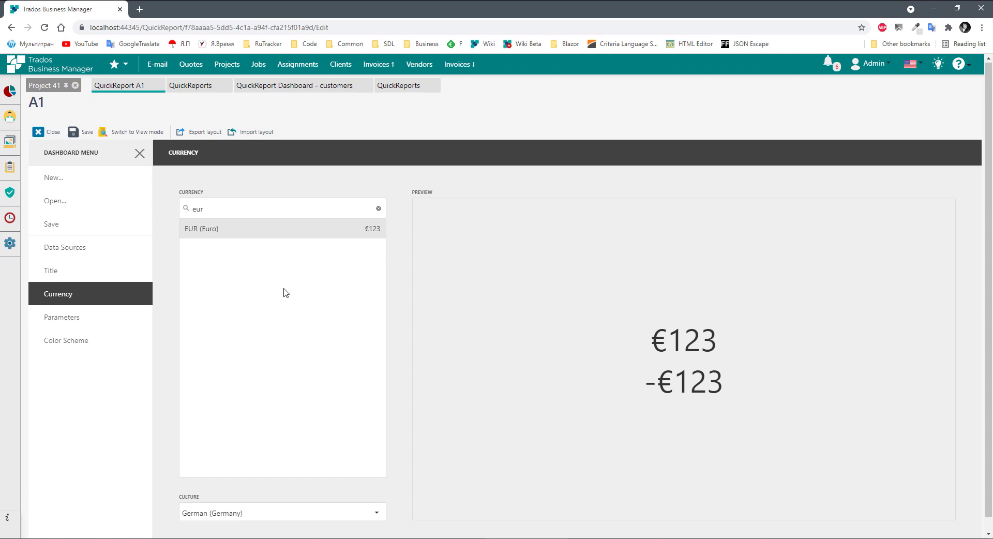
- Check the dashboard's parameter list, return to the design surface and add a Grid item
{"action": "left_click", "coordinate": [91, 320]}
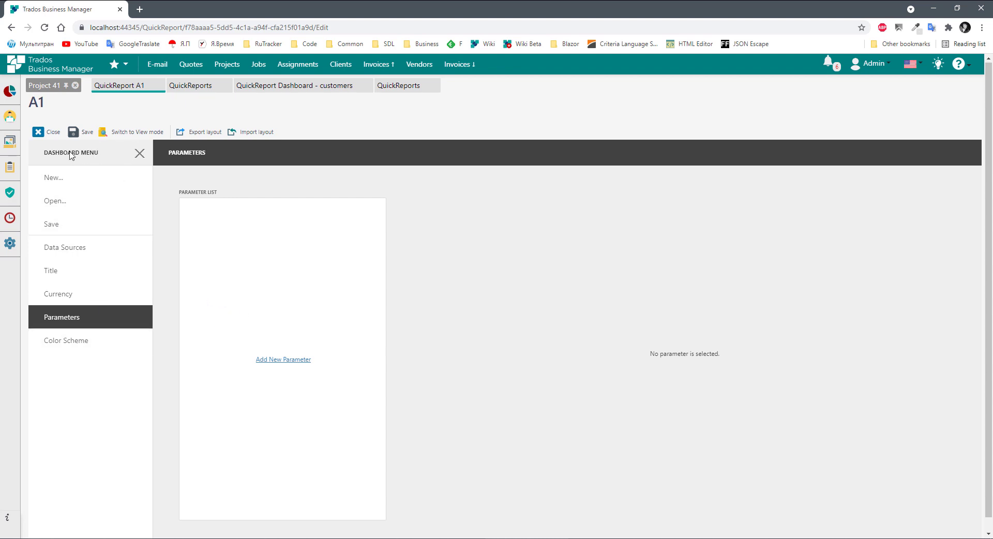
{"action": "left_click", "coordinate": [139, 154]}
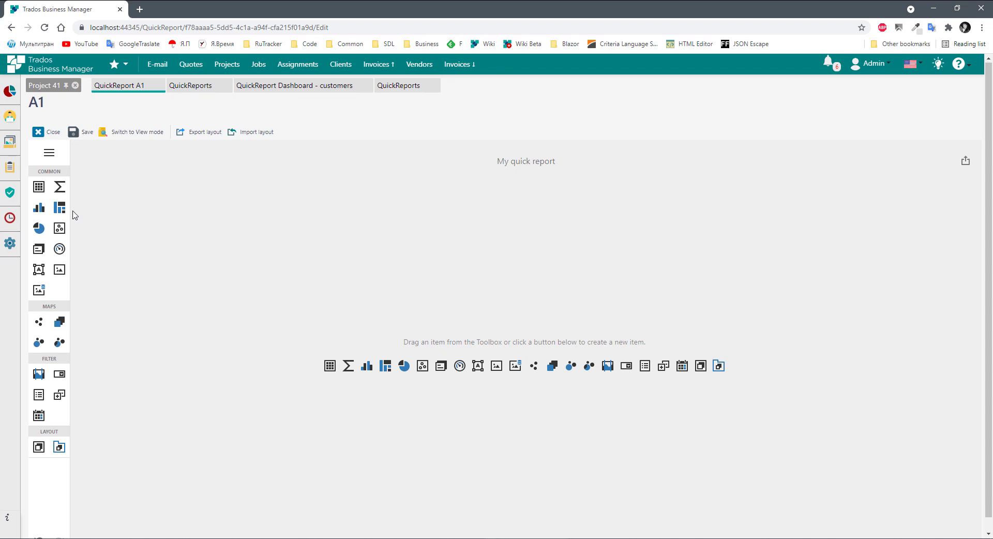
{"action": "left_click", "coordinate": [37, 187]}
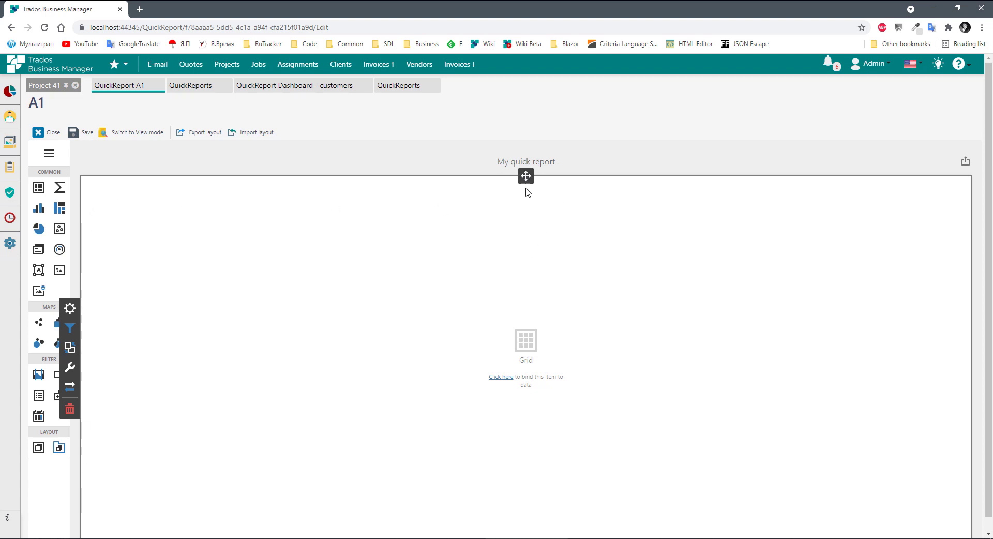
- Try adding a second Grid item and placing it side by side with the first
{"action": "left_click_drag", "start_coordinate": [526, 176], "coordinate": [529, 234]}
{"action": "left_click", "coordinate": [39, 188]}
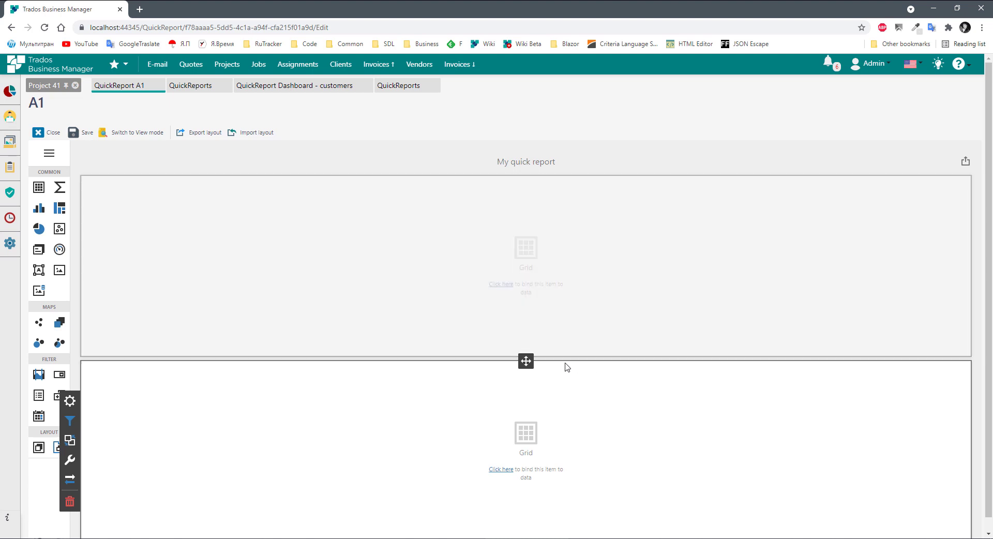
{"action": "left_click_drag", "start_coordinate": [526, 361], "coordinate": [762, 355]}
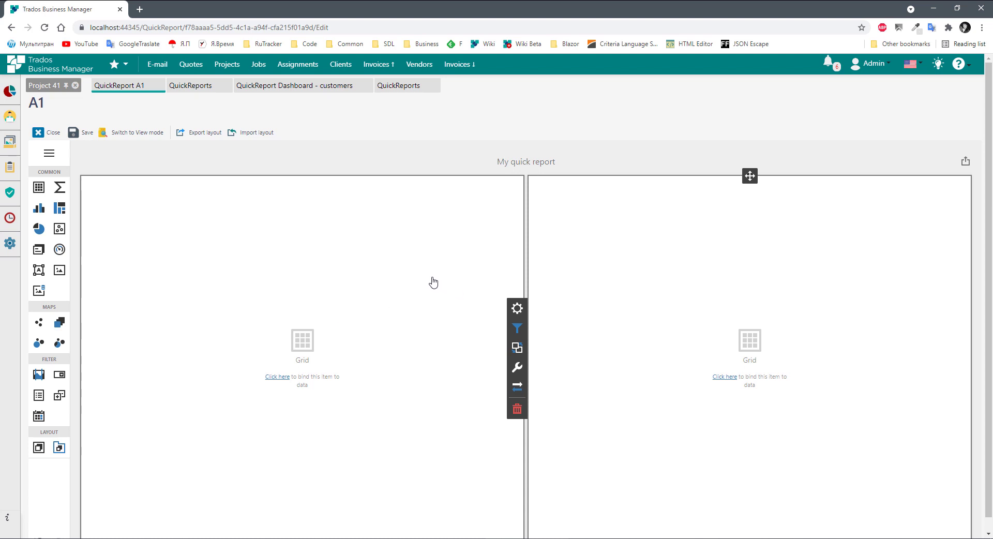
- Delete the second Grid item on the right half of the dashboard
{"action": "left_click", "coordinate": [414, 275]}
{"action": "left_click", "coordinate": [538, 400]}
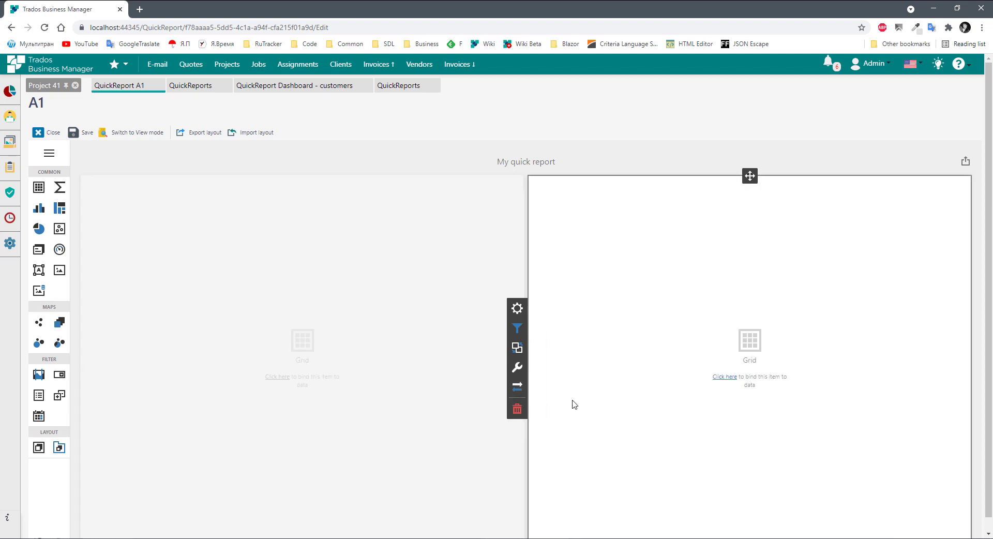
{"action": "left_click", "coordinate": [518, 408]}
- Open the remaining grid's data bindings and add a first column bound to the Number field
{"action": "left_click", "coordinate": [374, 282]}
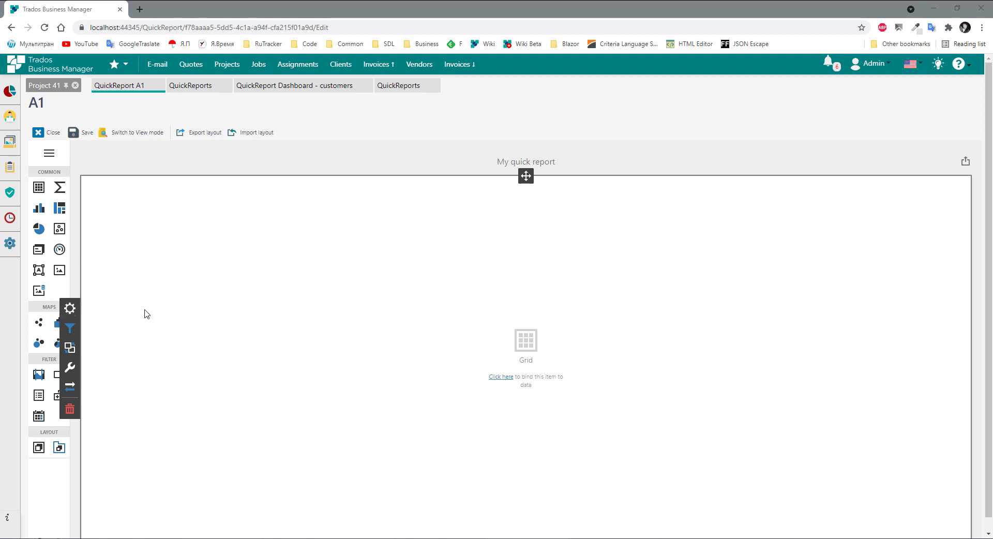
{"action": "left_click", "coordinate": [70, 308]}
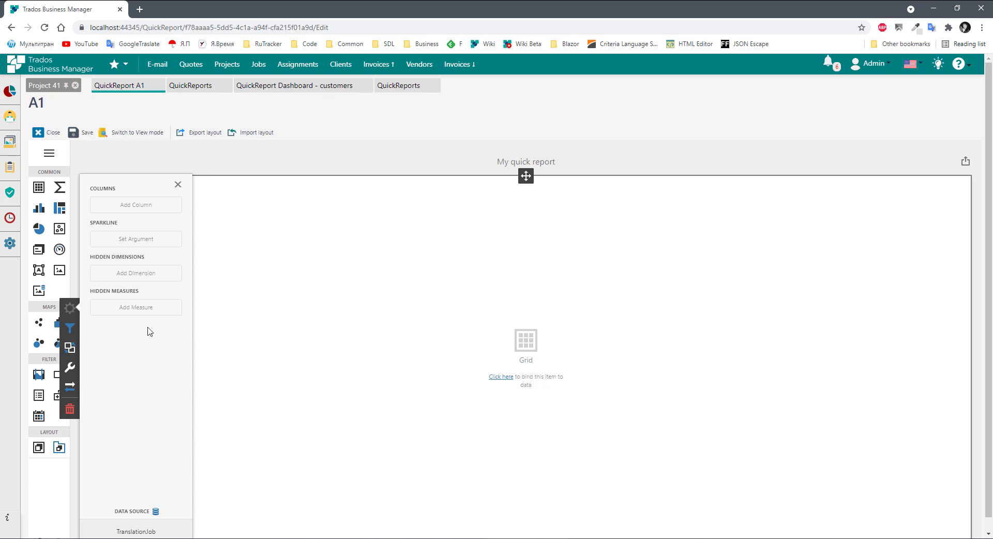
{"action": "left_click", "coordinate": [140, 206]}
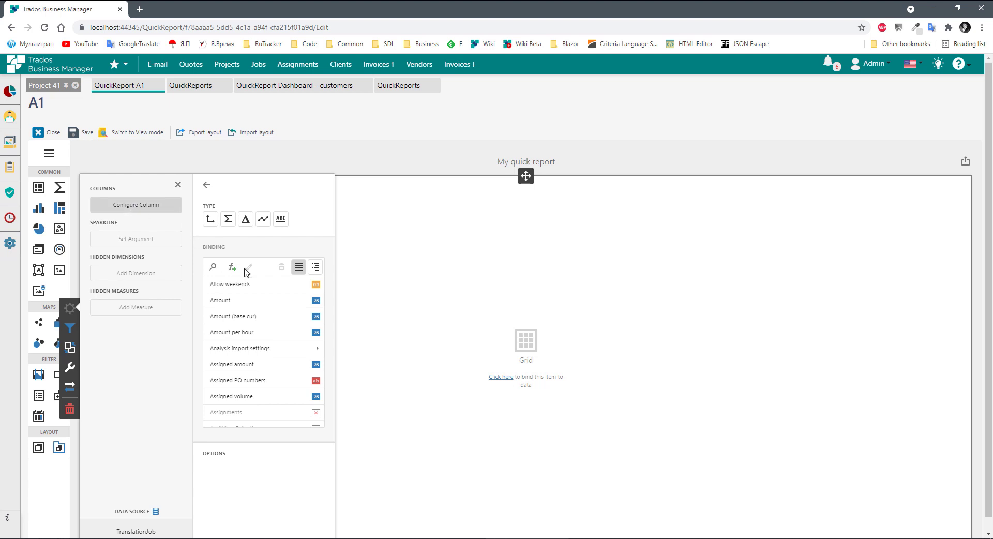
{"action": "scroll", "coordinate": [278, 336], "scroll_direction": "down", "scroll_amount": 10}
{"action": "scroll", "coordinate": [280, 337], "scroll_direction": "up", "scroll_amount": 10}
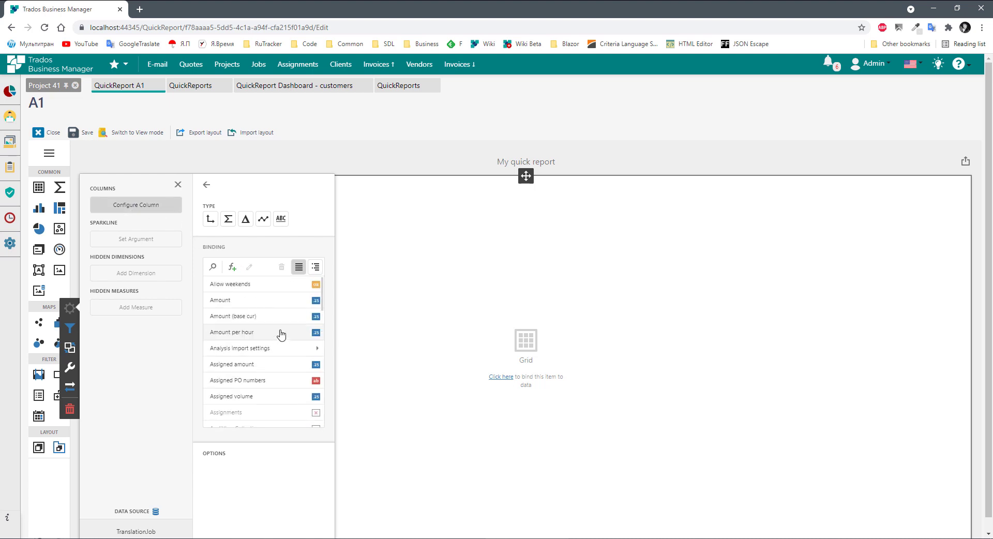
{"action": "scroll", "coordinate": [281, 331], "scroll_direction": "down", "scroll_amount": 5}
{"action": "scroll", "coordinate": [283, 330], "scroll_direction": "up", "scroll_amount": 4}
{"action": "scroll", "coordinate": [282, 330], "scroll_direction": "down", "scroll_amount": 2}
{"action": "scroll", "coordinate": [280, 333], "scroll_direction": "down", "scroll_amount": 5}
{"action": "scroll", "coordinate": [278, 336], "scroll_direction": "down", "scroll_amount": 5}
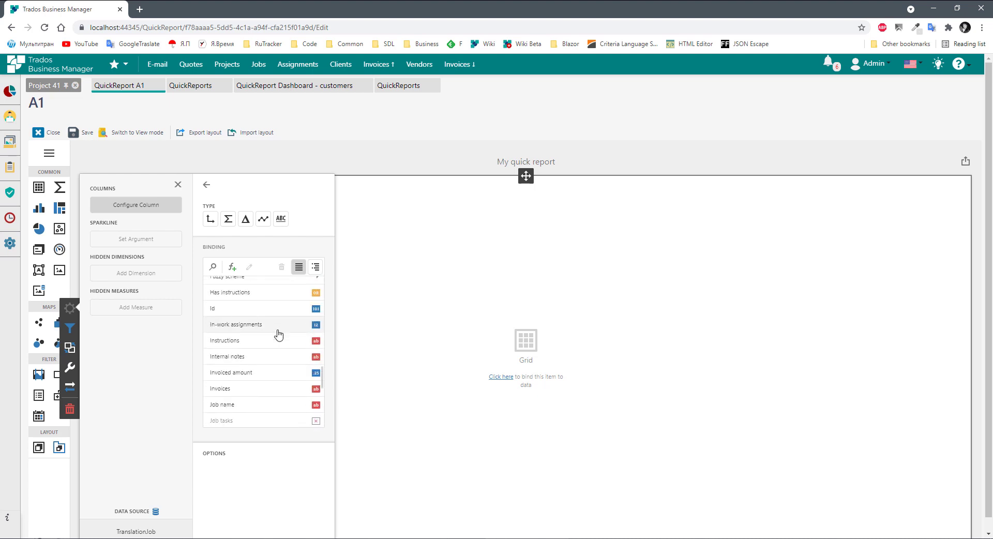
{"action": "scroll", "coordinate": [279, 335], "scroll_direction": "down", "scroll_amount": 5}
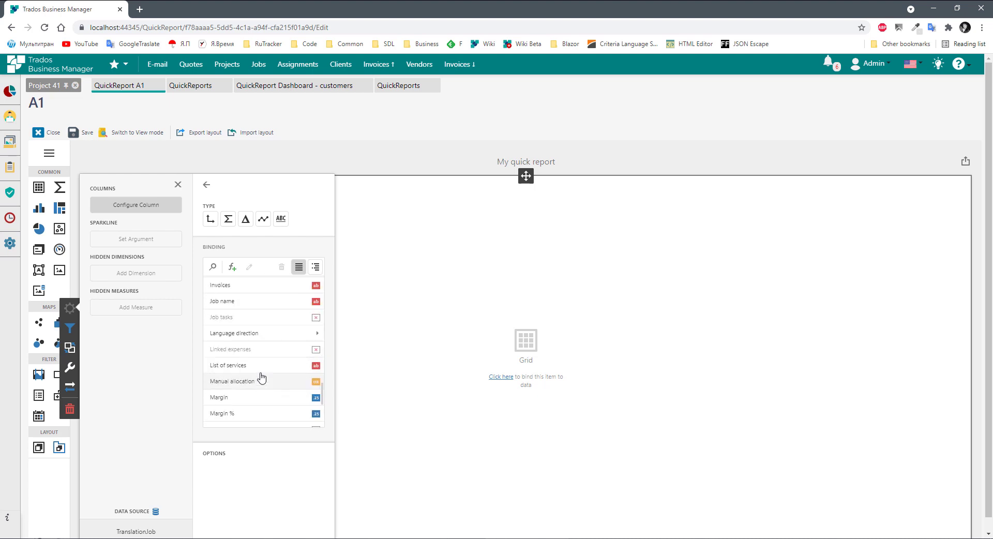
{"action": "scroll", "coordinate": [261, 376], "scroll_direction": "down", "scroll_amount": 2}
{"action": "left_click", "coordinate": [231, 408]}
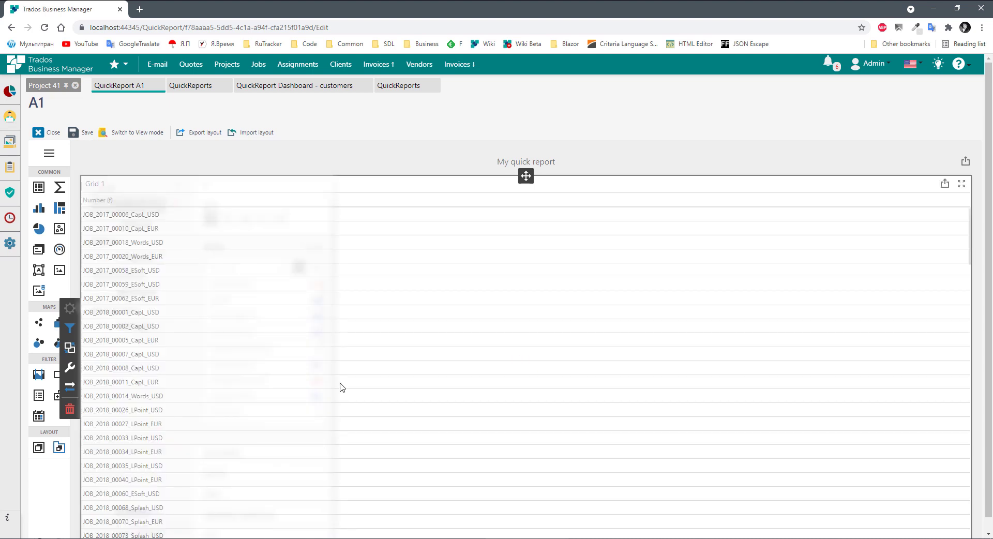
{"action": "scroll", "coordinate": [521, 292], "scroll_direction": "down", "scroll_amount": 20}
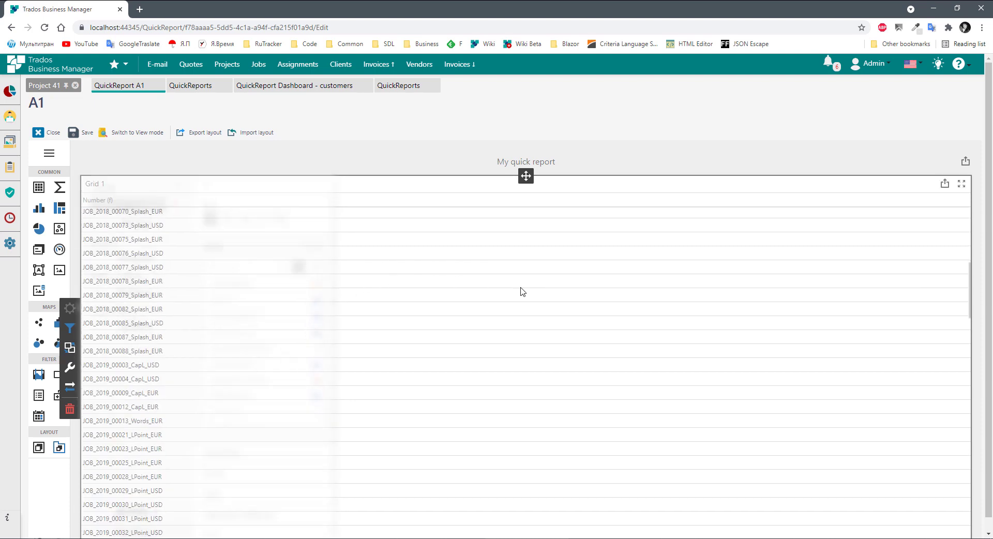
{"action": "scroll", "coordinate": [521, 291], "scroll_direction": "up", "scroll_amount": 20}
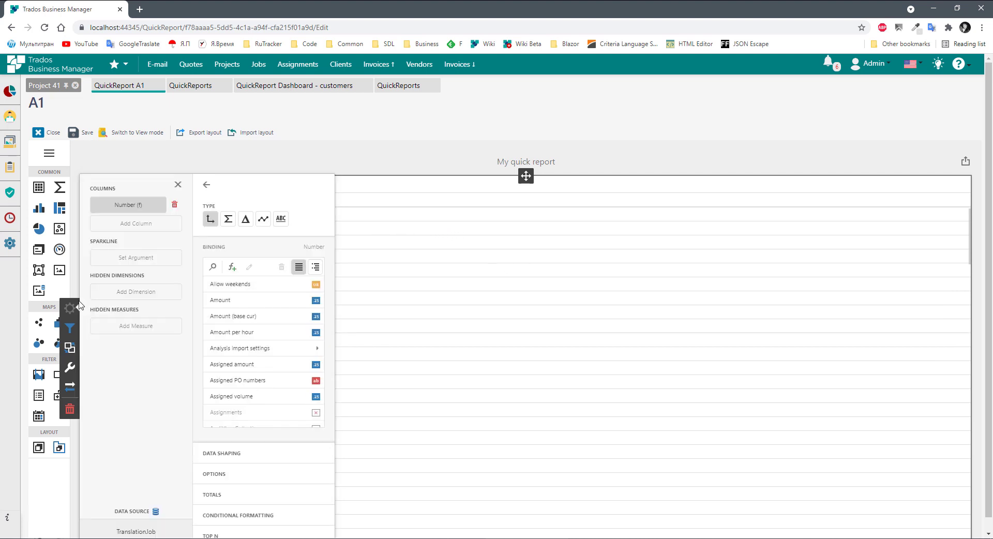
- Add a column bound to the Date field and a column bound to the Amount field to the grid
{"action": "left_click", "coordinate": [127, 226]}
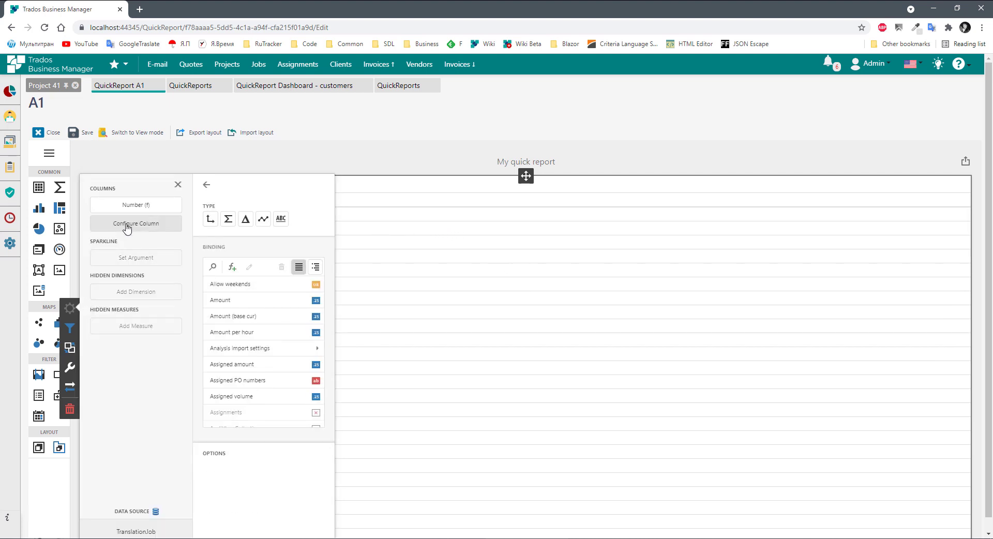
{"action": "scroll", "coordinate": [274, 344], "scroll_direction": "down", "scroll_amount": 5}
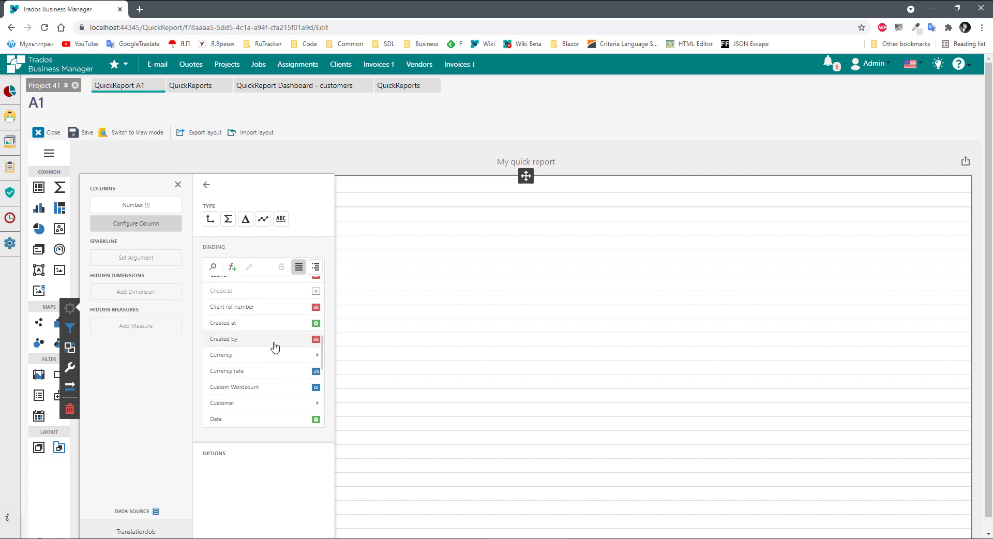
{"action": "scroll", "coordinate": [275, 345], "scroll_direction": "down", "scroll_amount": 1}
{"action": "left_click", "coordinate": [234, 371]}
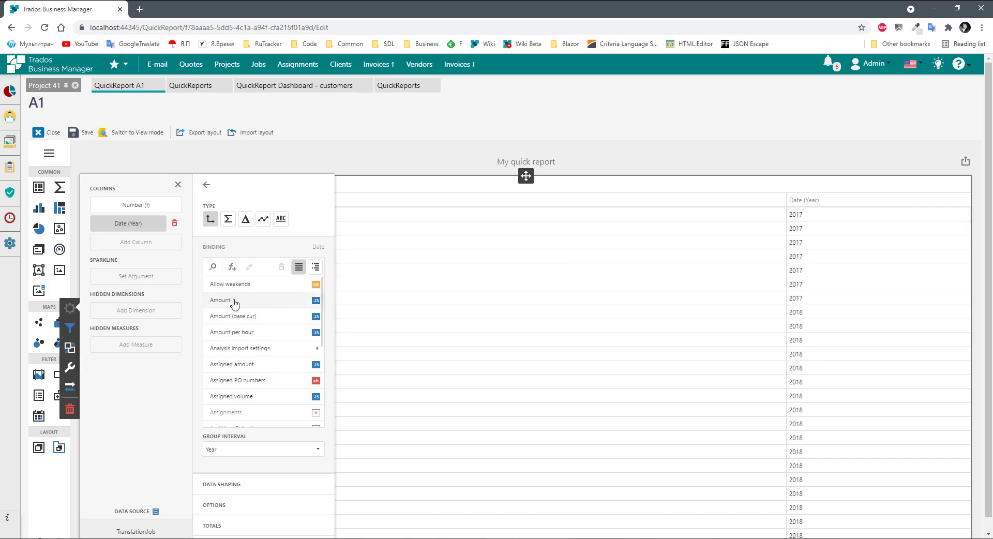
{"action": "left_click", "coordinate": [140, 243]}
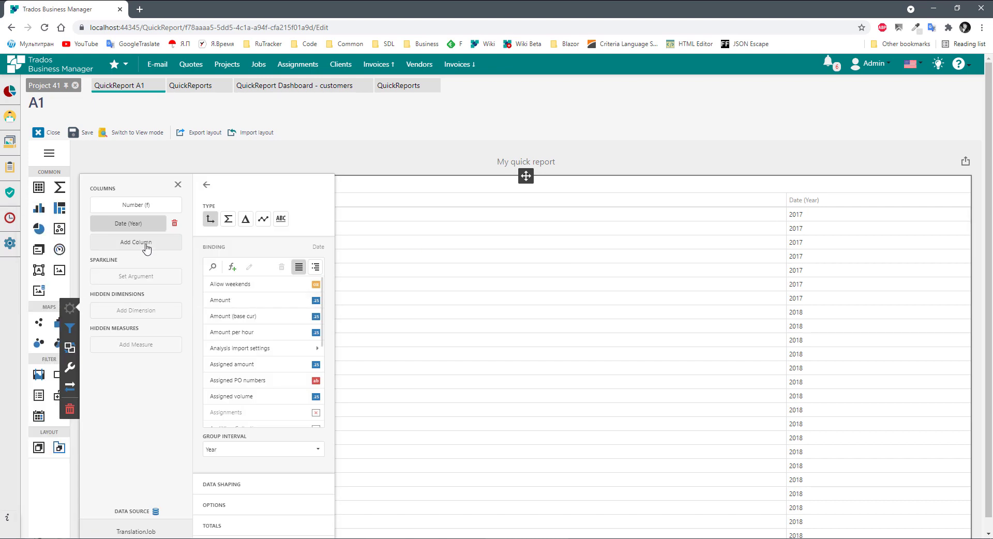
{"action": "left_click", "coordinate": [233, 304]}
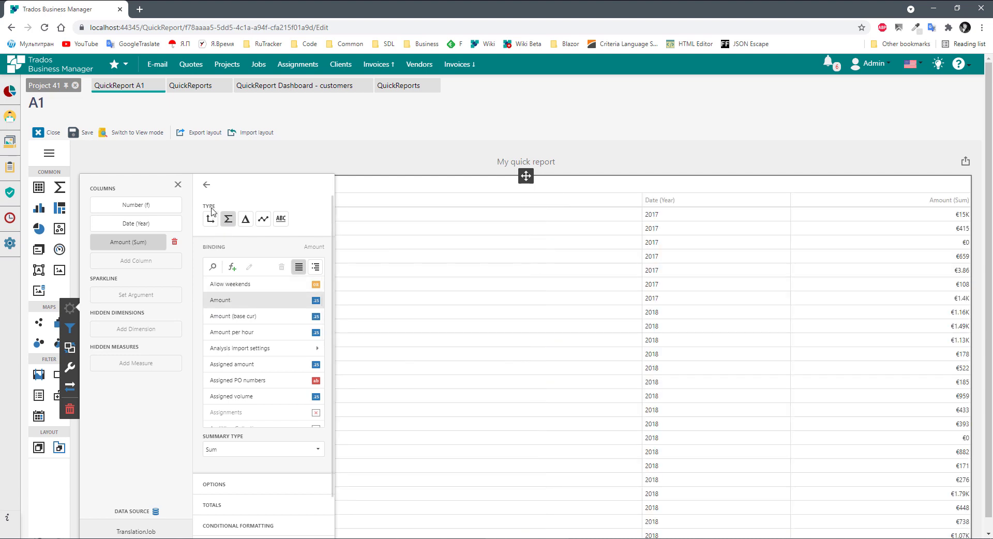
- Check the types of the three grid columns and remove the Number column
{"action": "left_click", "coordinate": [130, 206]}
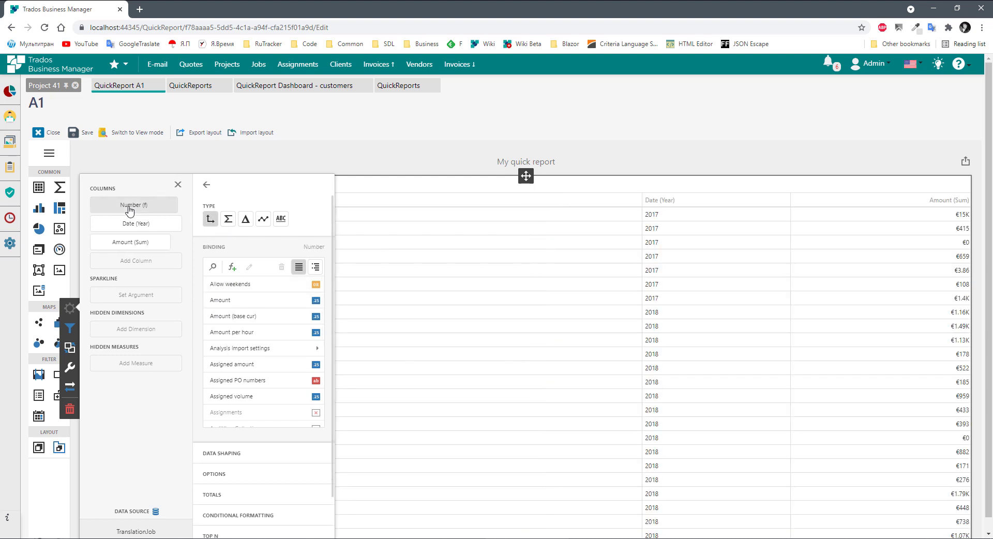
{"action": "left_click", "coordinate": [136, 226]}
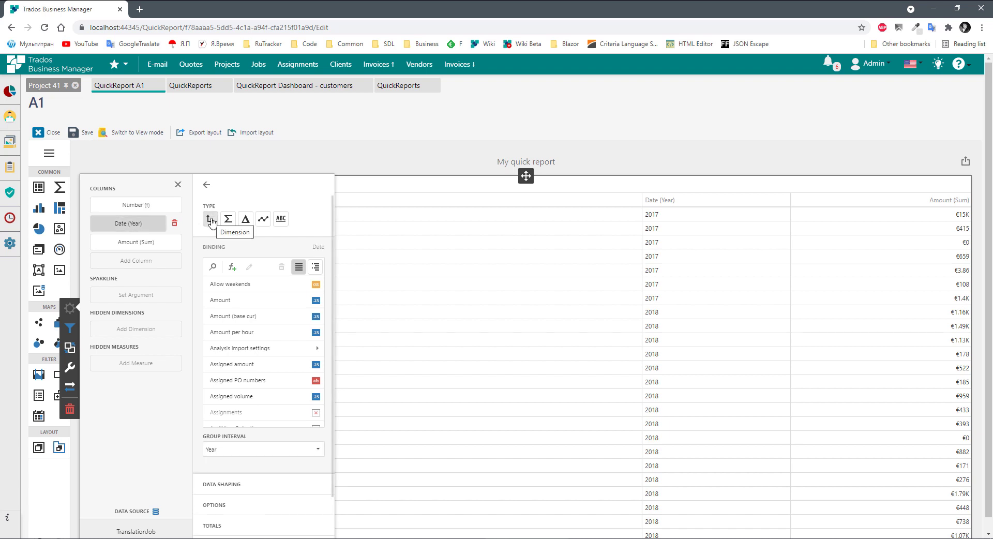
{"action": "left_click", "coordinate": [139, 243]}
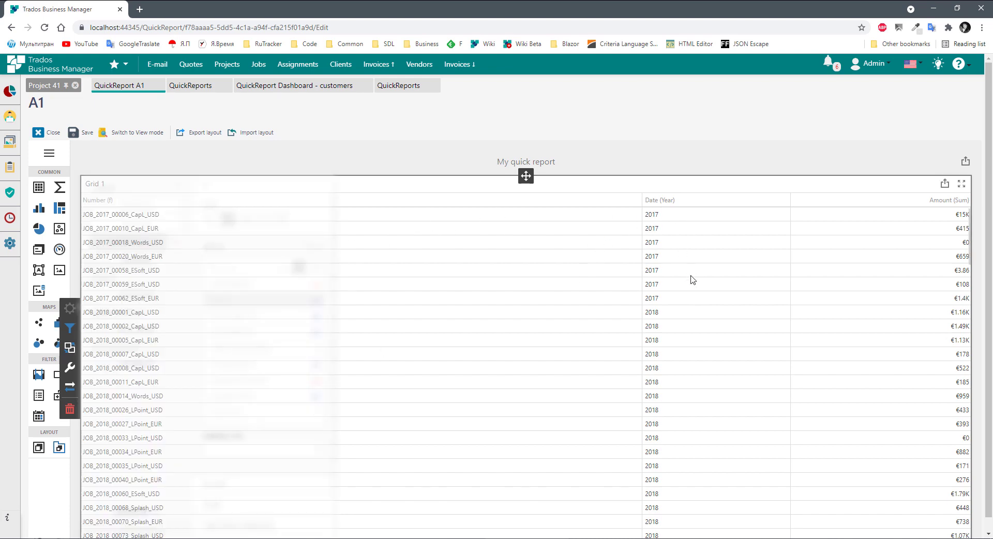
{"action": "scroll", "coordinate": [698, 310], "scroll_direction": "down", "scroll_amount": 5}
{"action": "scroll", "coordinate": [725, 326], "scroll_direction": "up", "scroll_amount": 5}
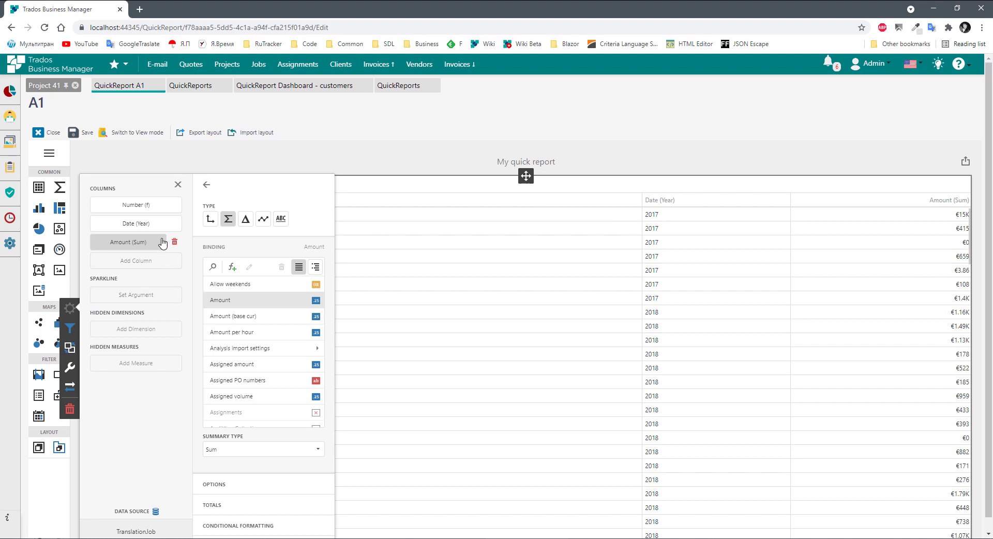
{"action": "left_click", "coordinate": [143, 207]}
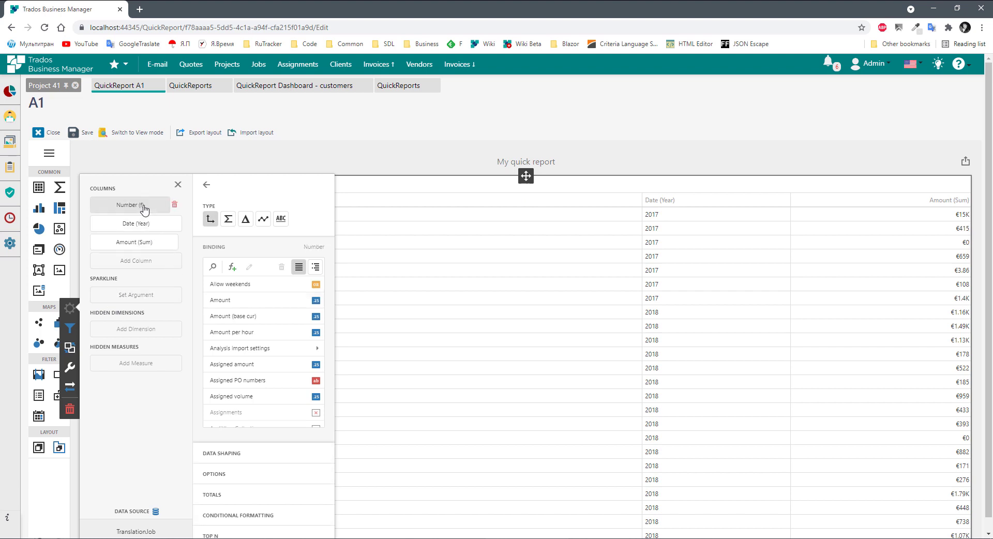
{"action": "left_click", "coordinate": [173, 207]}
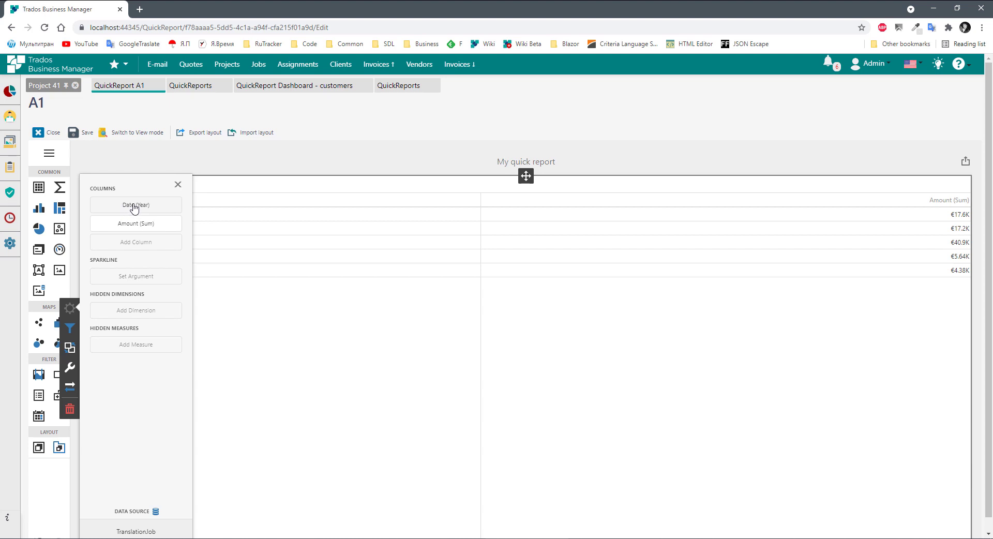
{"action": "left_click", "coordinate": [387, 226]}
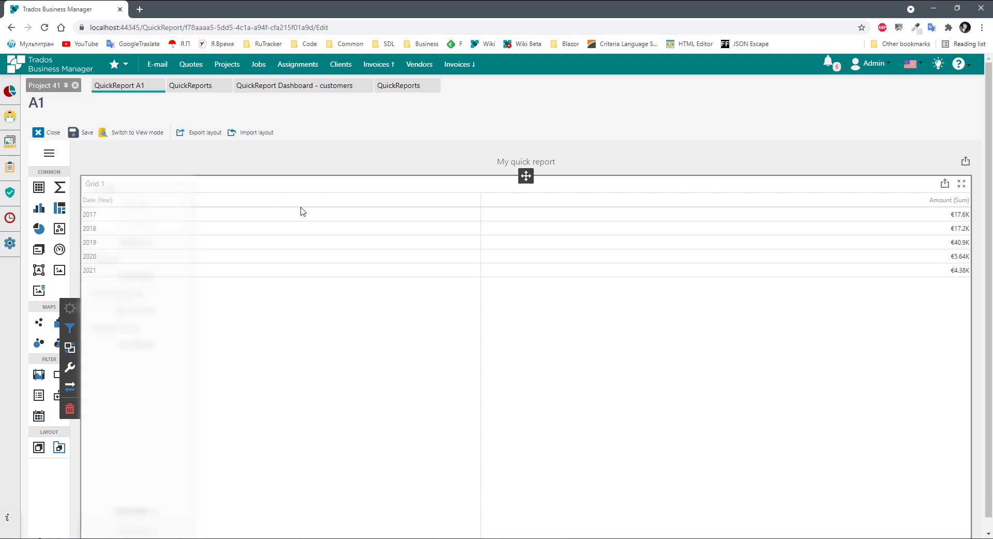
- Set the Date column's group interval to Month
{"action": "mouse_move", "coordinate": [136, 221]}
{"action": "left_click", "coordinate": [133, 205]}
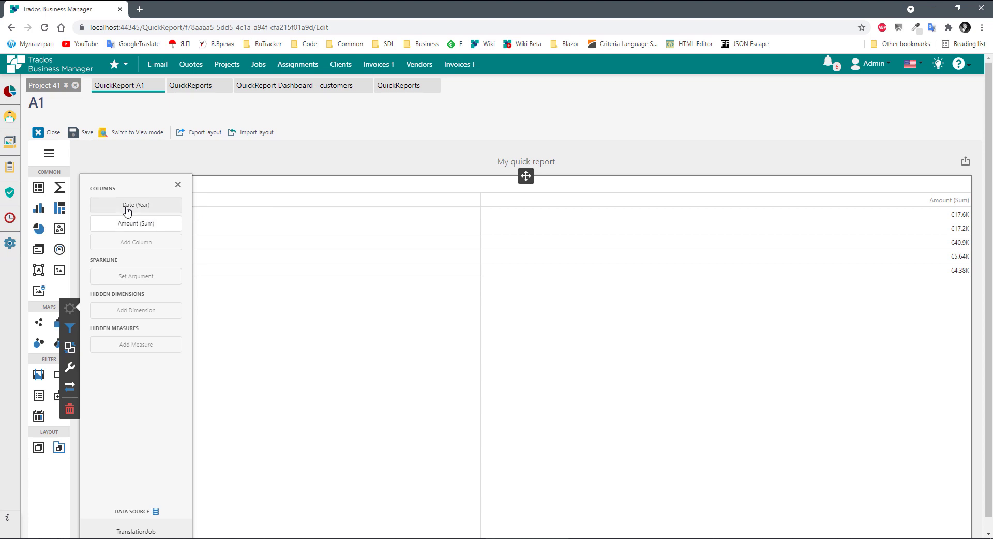
{"action": "left_click", "coordinate": [217, 453]}
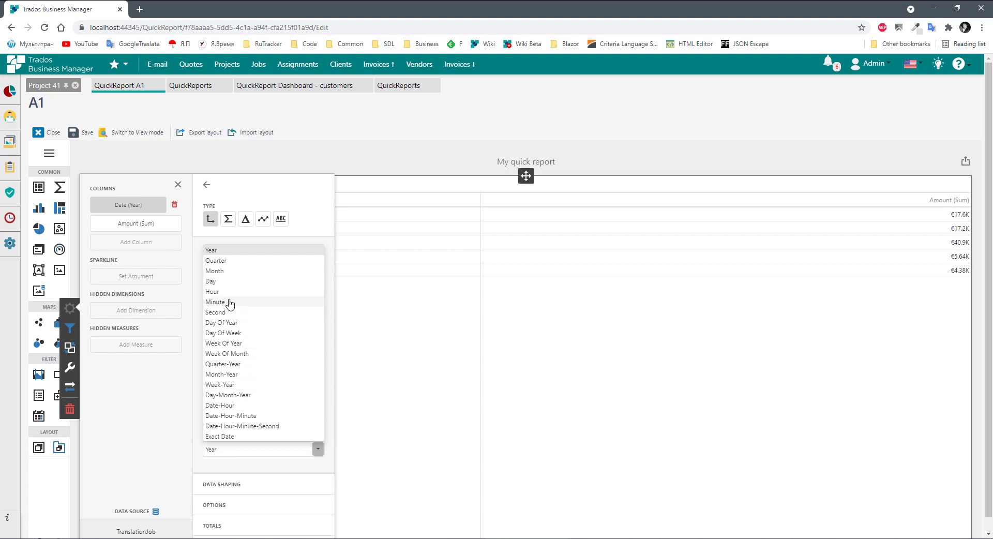
{"action": "left_click", "coordinate": [224, 271]}
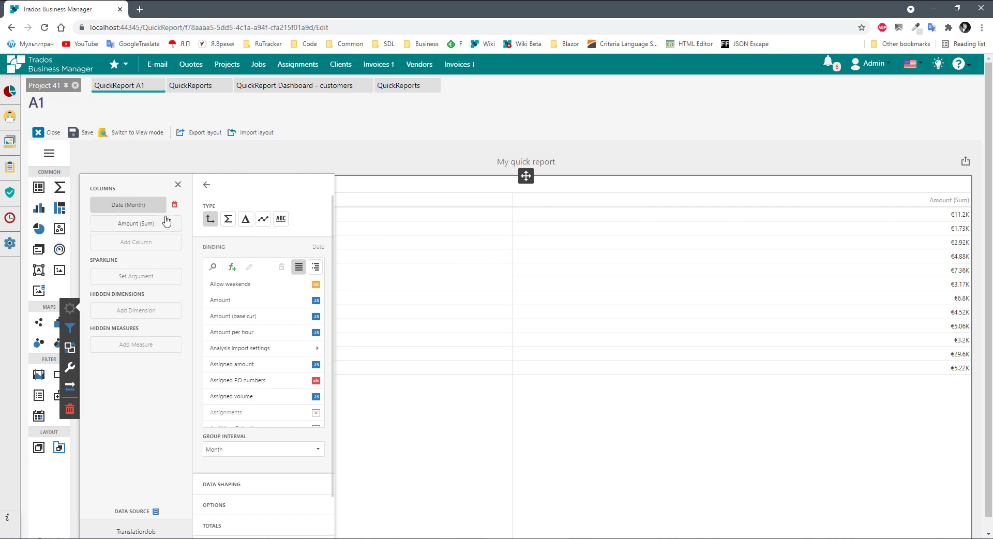
- Group the grid's Date column by Month-Year and look through the resulting rows
{"action": "left_click", "coordinate": [234, 455]}
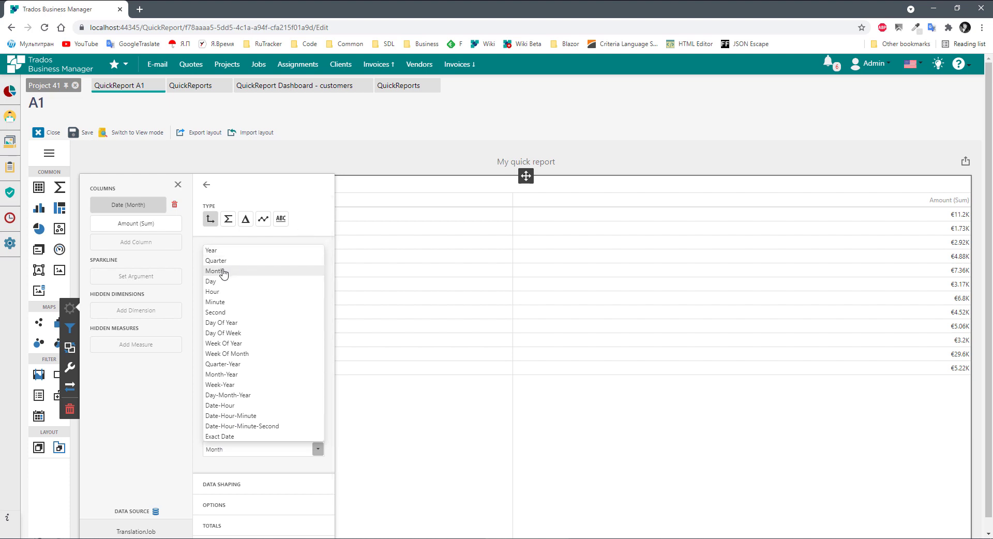
{"action": "left_click", "coordinate": [230, 374]}
{"action": "left_click", "coordinate": [446, 299]}
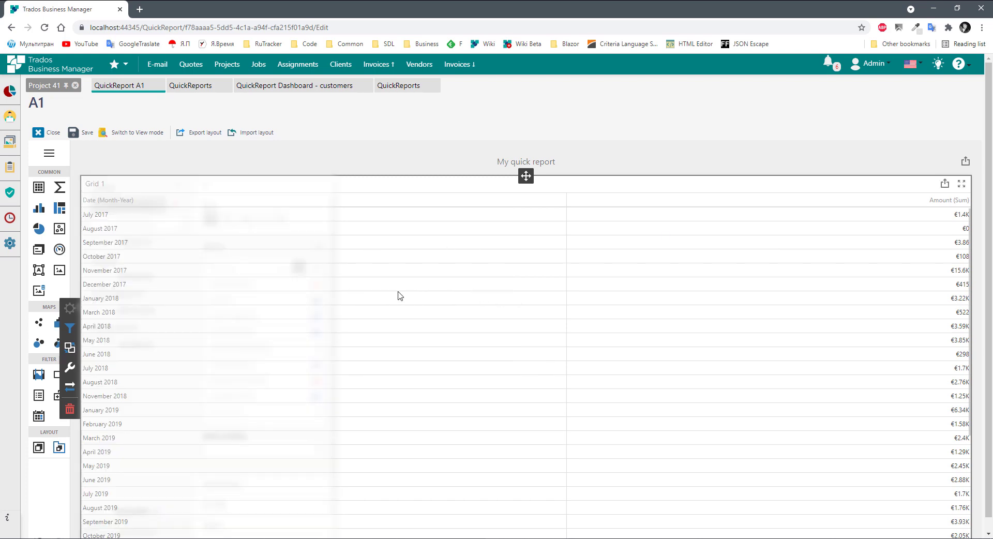
{"action": "scroll", "coordinate": [466, 315], "scroll_direction": "down", "scroll_amount": 3}
{"action": "scroll", "coordinate": [424, 391], "scroll_direction": "up", "scroll_amount": 3}
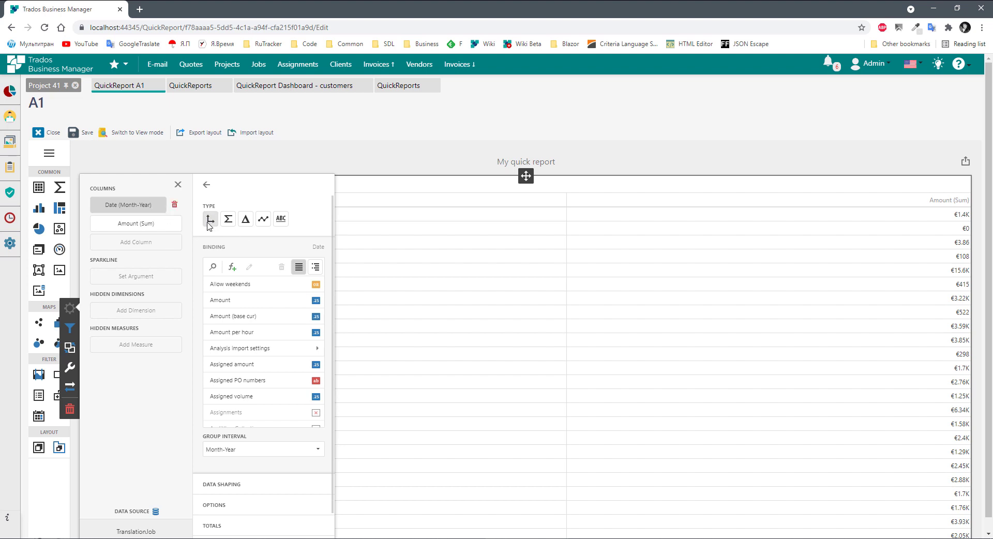
- Switch the Amount column from a measure to a dimension and look through the individual rows in the grid
{"action": "left_click", "coordinate": [137, 223]}
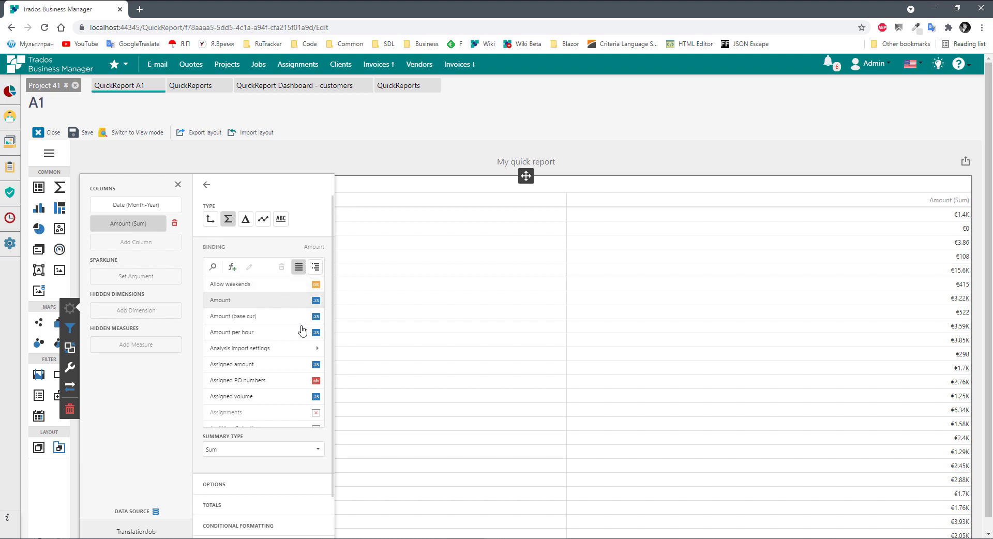
{"action": "left_click", "coordinate": [926, 248]}
{"action": "left_click", "coordinate": [210, 218]}
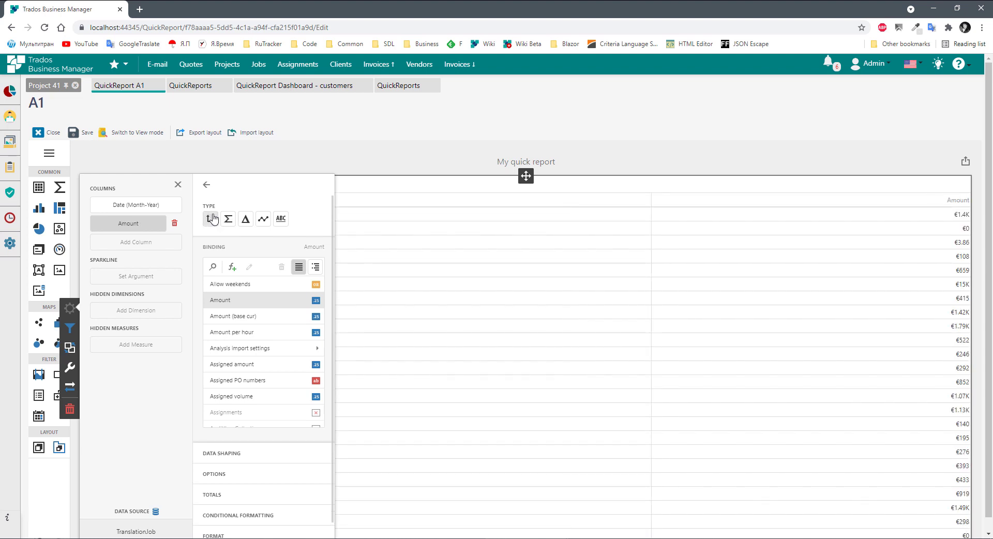
{"action": "left_click", "coordinate": [479, 256]}
{"action": "scroll", "coordinate": [631, 304], "scroll_direction": "down", "scroll_amount": 10}
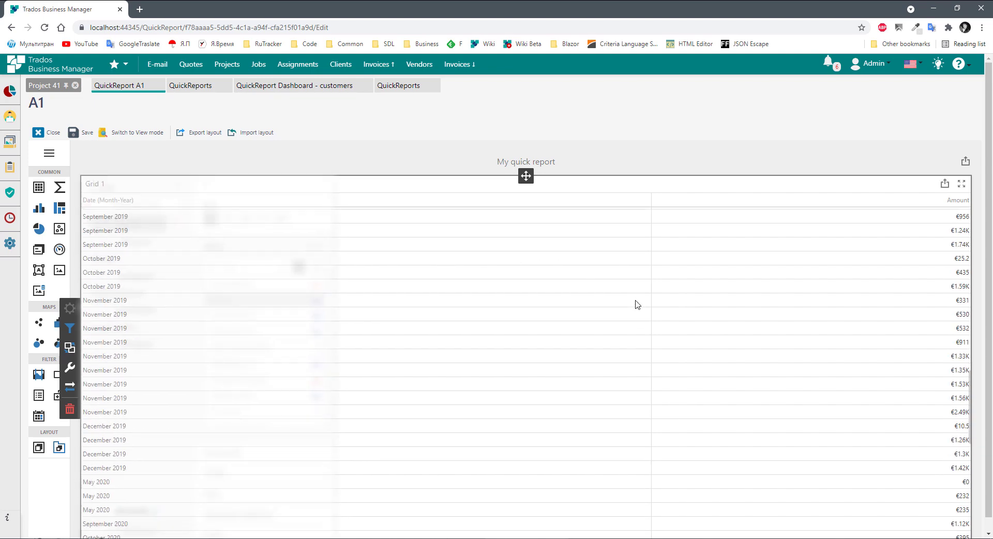
{"action": "scroll", "coordinate": [636, 305], "scroll_direction": "down", "scroll_amount": 7}
{"action": "scroll", "coordinate": [639, 304], "scroll_direction": "up", "scroll_amount": 15}
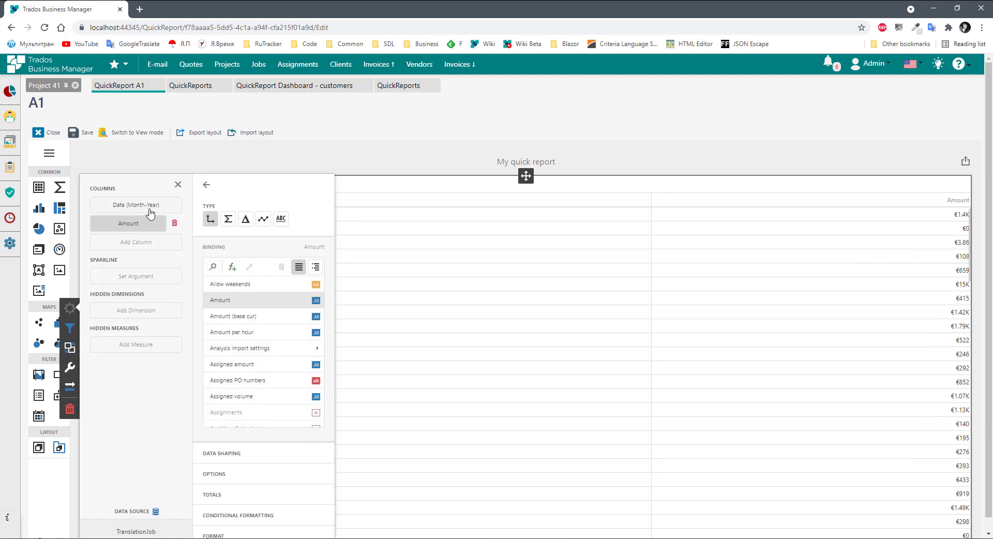
- Add a third grid column bound to the Name field of Currency
{"action": "left_click", "coordinate": [123, 207]}
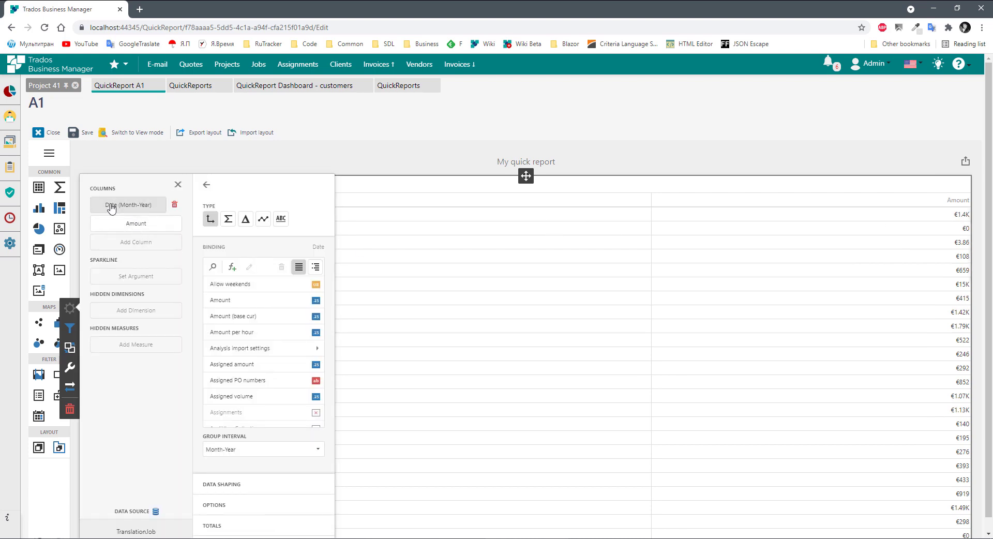
{"action": "left_click", "coordinate": [137, 248]}
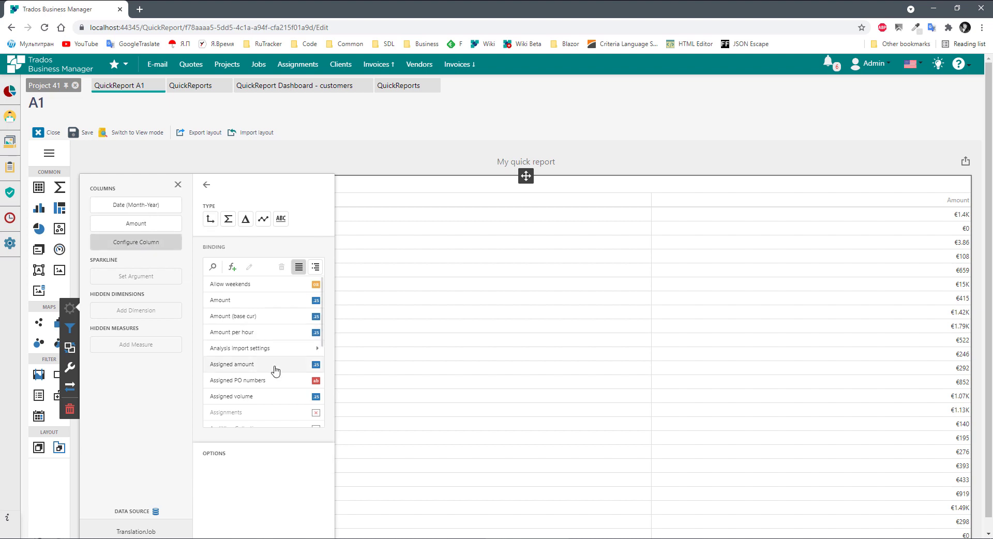
{"action": "scroll", "coordinate": [276, 371], "scroll_direction": "down", "scroll_amount": 3}
{"action": "scroll", "coordinate": [264, 373], "scroll_direction": "down", "scroll_amount": 4}
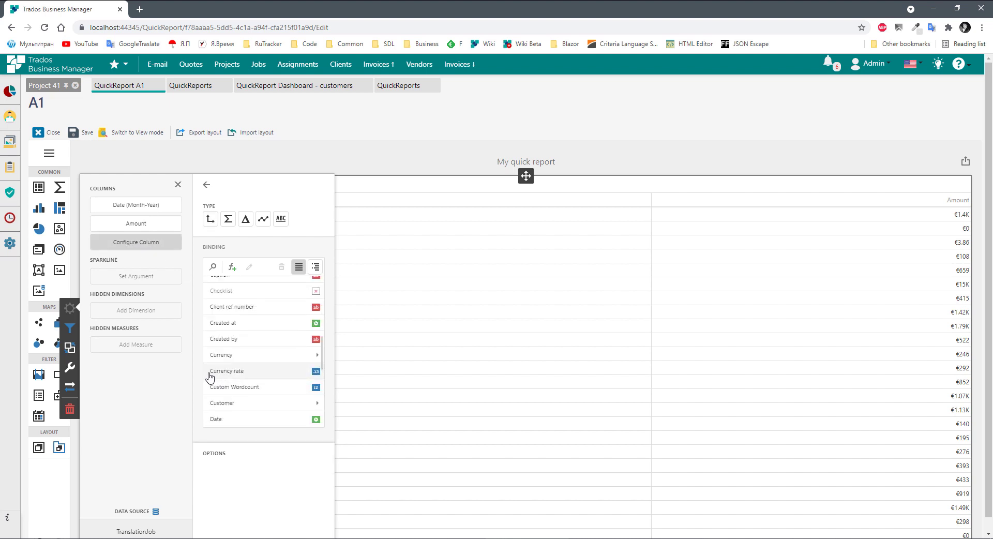
{"action": "left_click", "coordinate": [225, 356]}
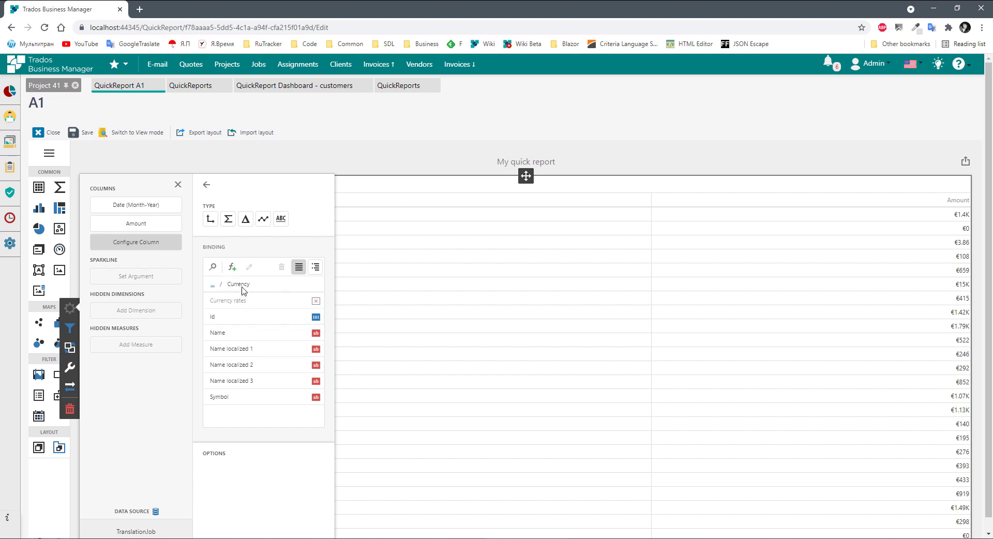
{"action": "left_click", "coordinate": [226, 336]}
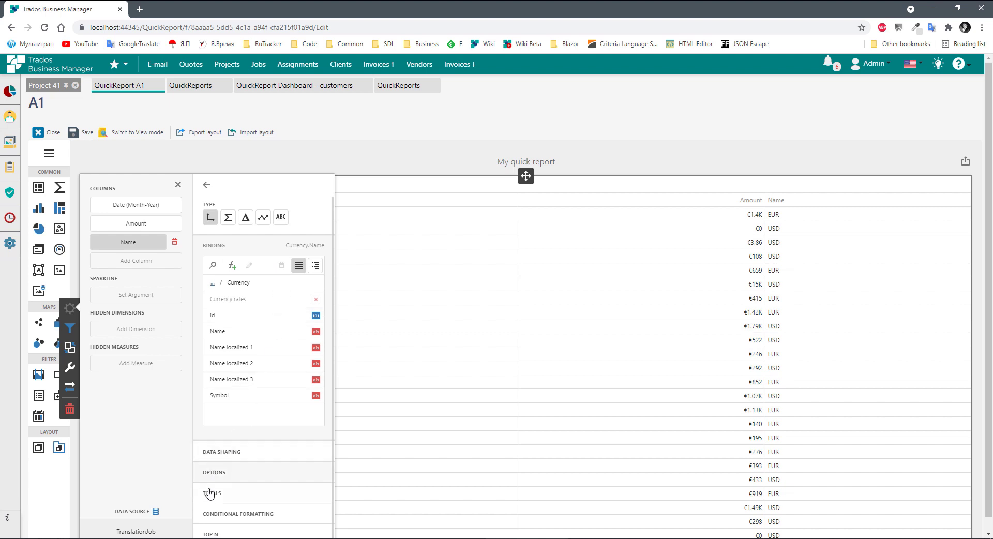
- Check the data shaping settings of the new Name column and set its caption to Currency
{"action": "left_click", "coordinate": [231, 453]}
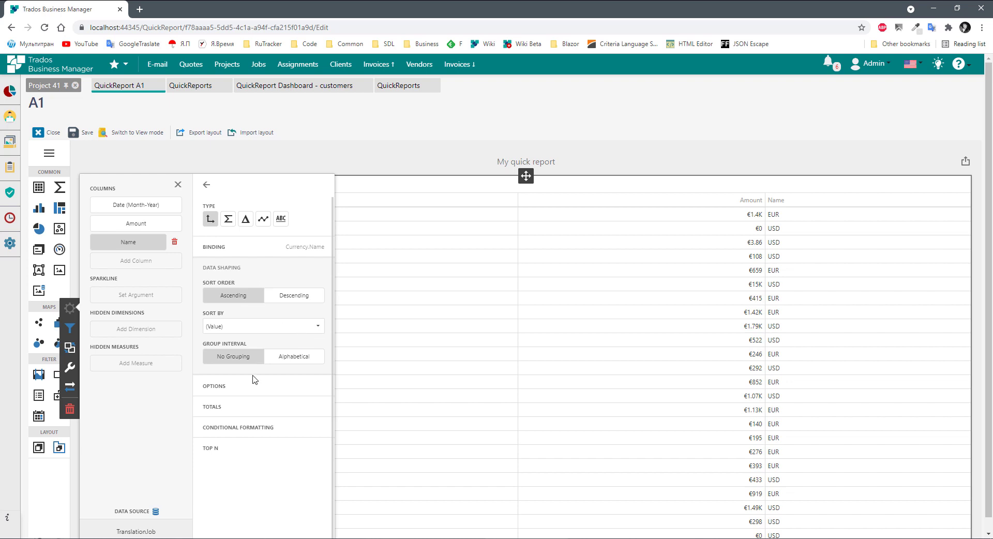
{"action": "left_click", "coordinate": [236, 392]}
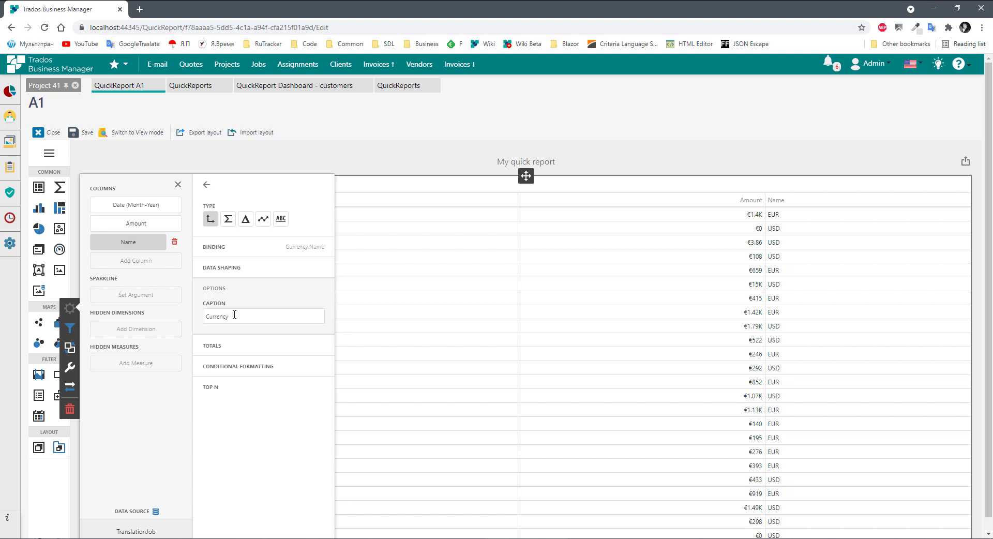
{"action": "left_click", "coordinate": [240, 294]}
{"action": "left_click", "coordinate": [232, 296]}
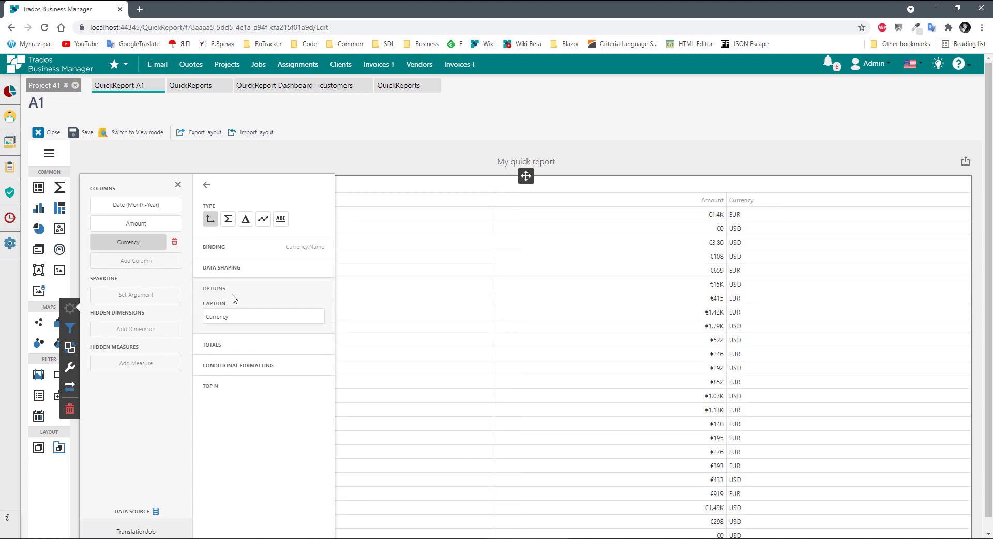
{"action": "left_click", "coordinate": [792, 212]}
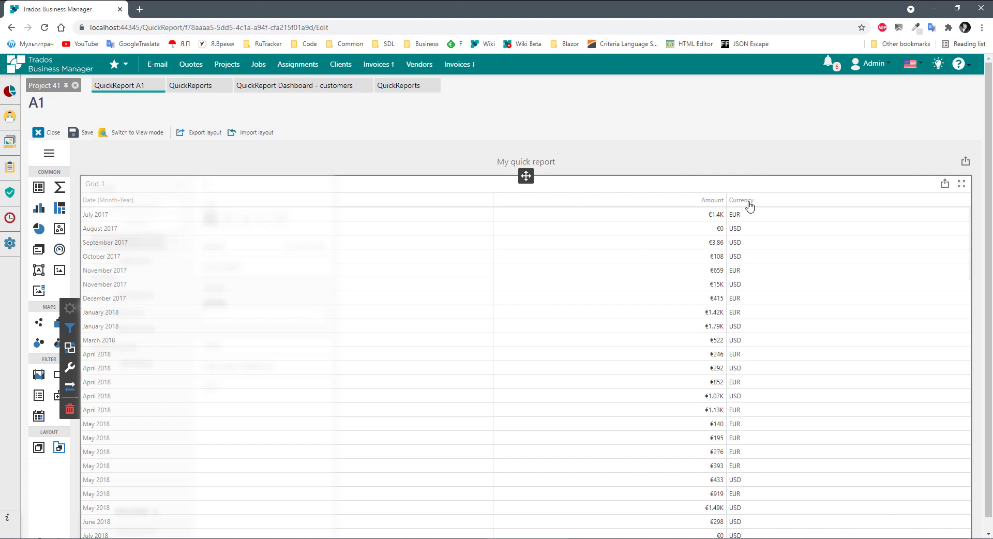
- Add a Count total to the Currency column and a Sum total to the Amount column
{"action": "mouse_move", "coordinate": [116, 286]}
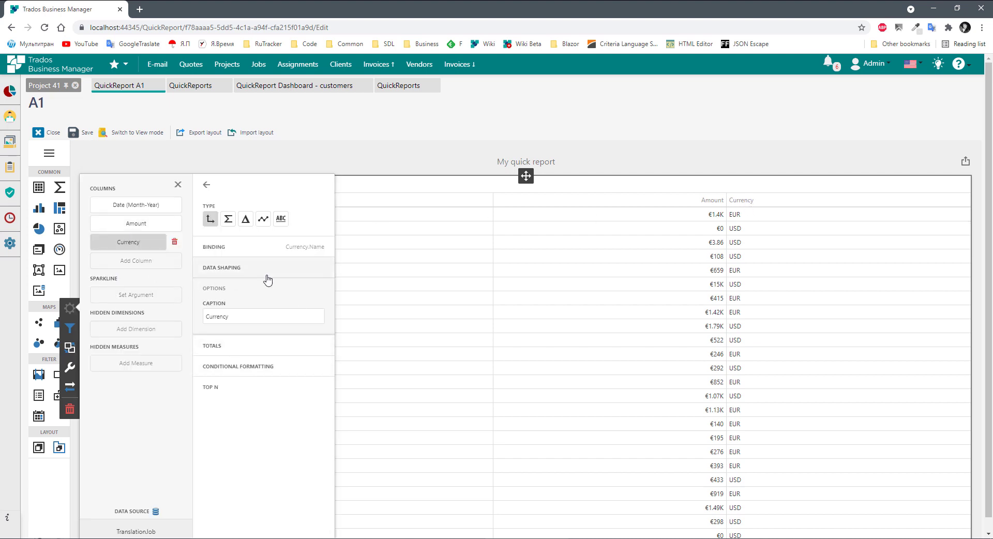
{"action": "left_click", "coordinate": [234, 344]}
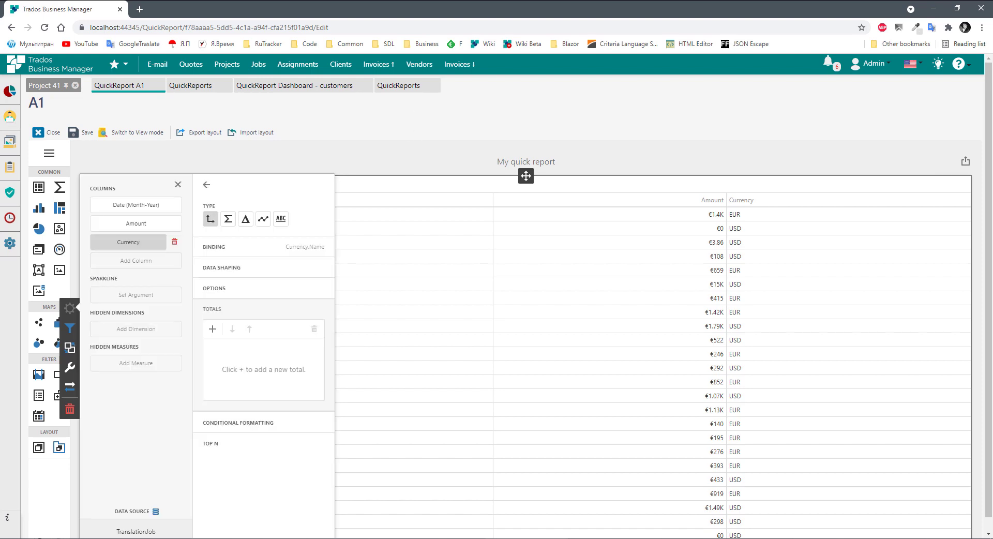
{"action": "scroll", "coordinate": [750, 487], "scroll_direction": "down", "scroll_amount": 5}
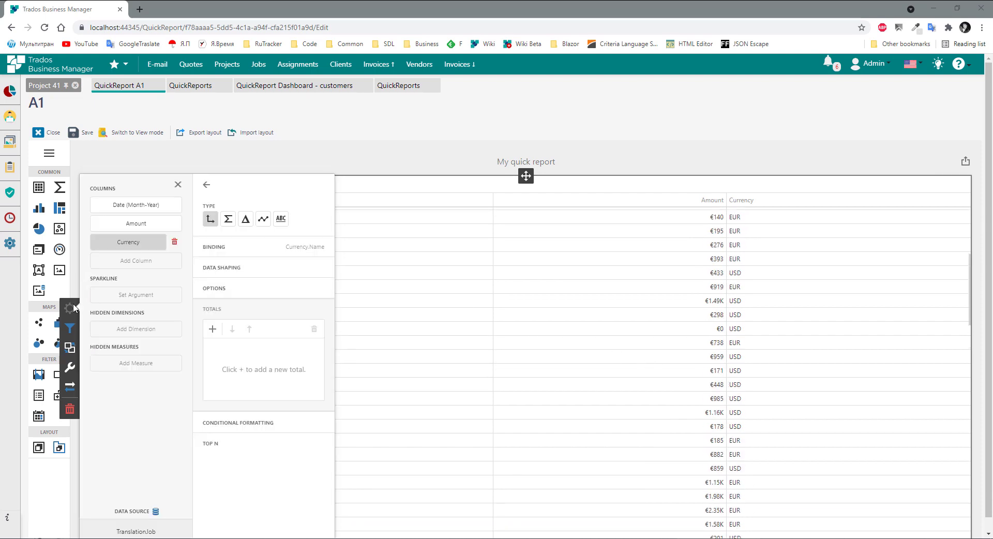
{"action": "left_click", "coordinate": [212, 329]}
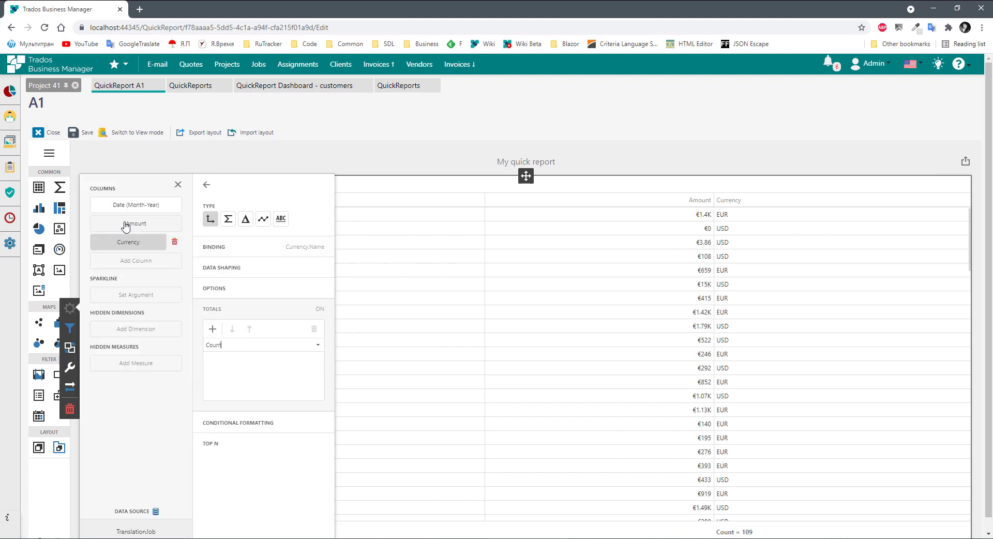
{"action": "left_click", "coordinate": [125, 225]}
{"action": "left_click", "coordinate": [212, 332]}
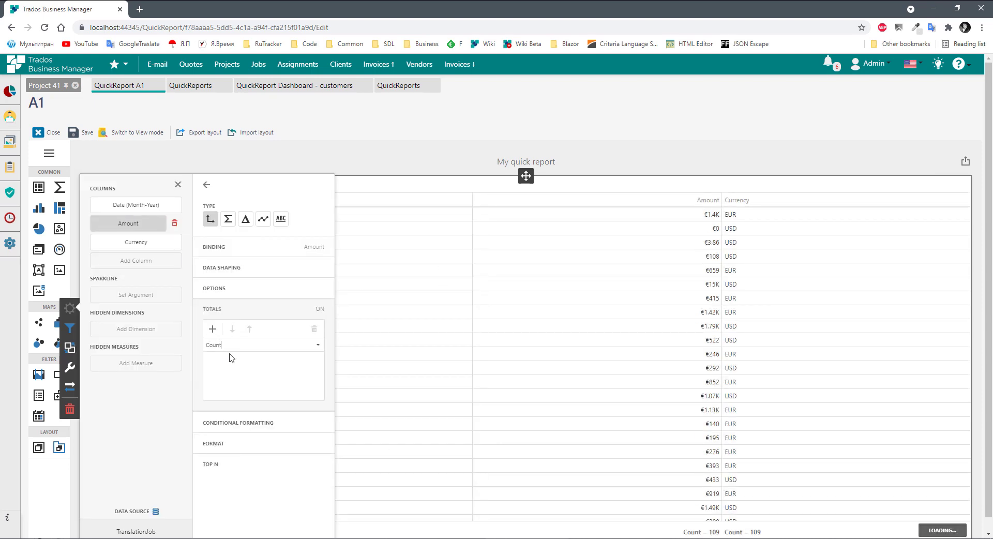
{"action": "left_click", "coordinate": [317, 345]}
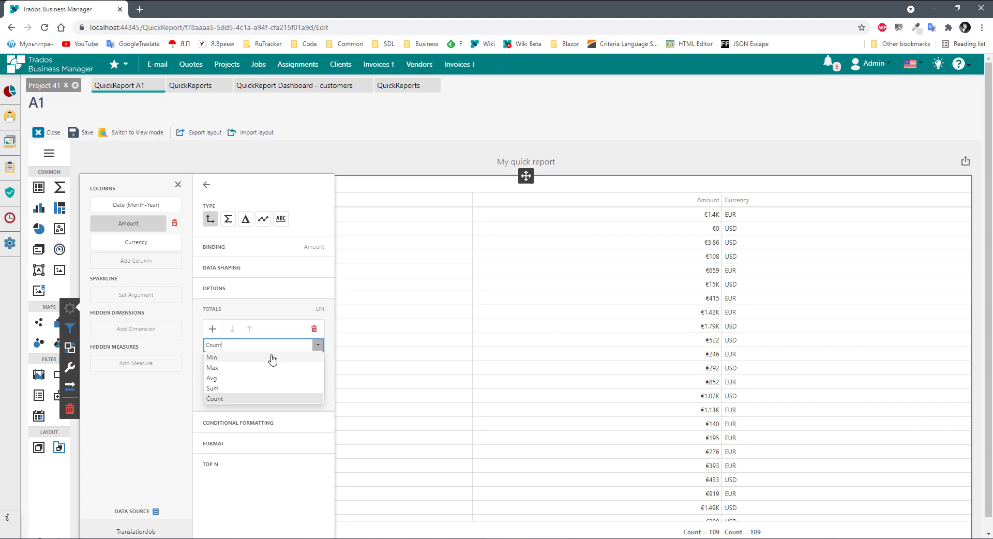
{"action": "left_click", "coordinate": [217, 389]}
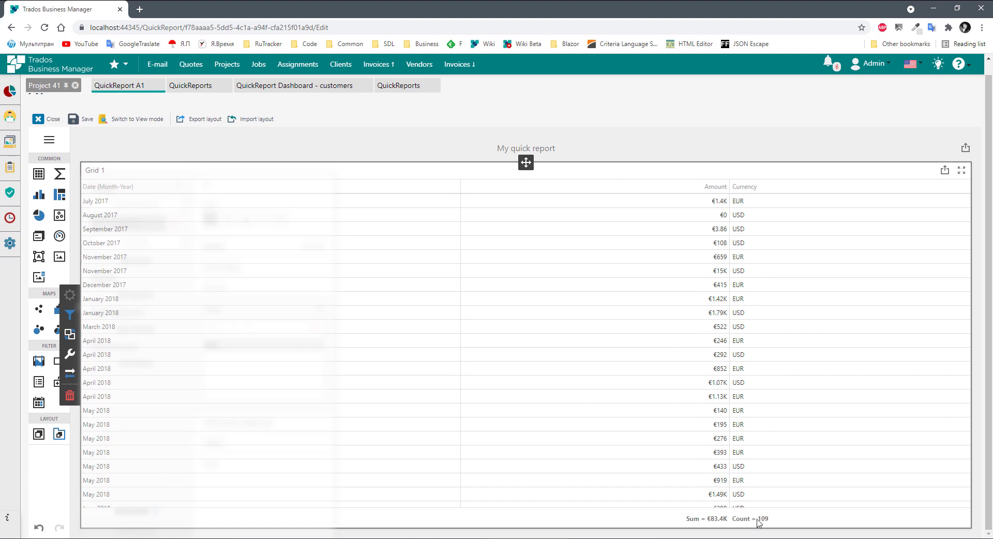
- Format the Amount column as Number with unit Ones and the group separator on, and look through the grid's rows
{"action": "mouse_move", "coordinate": [260, 289]}
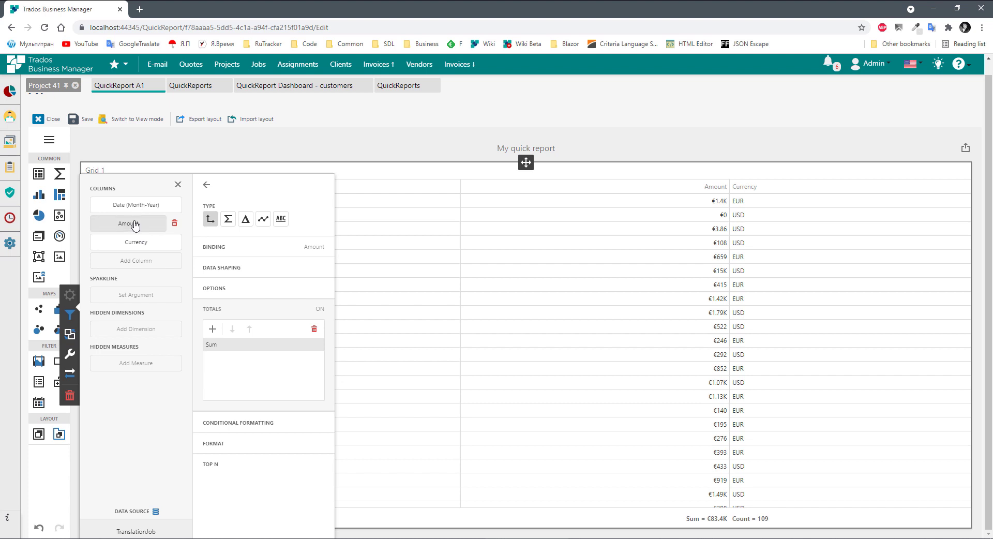
{"action": "left_click", "coordinate": [222, 449]}
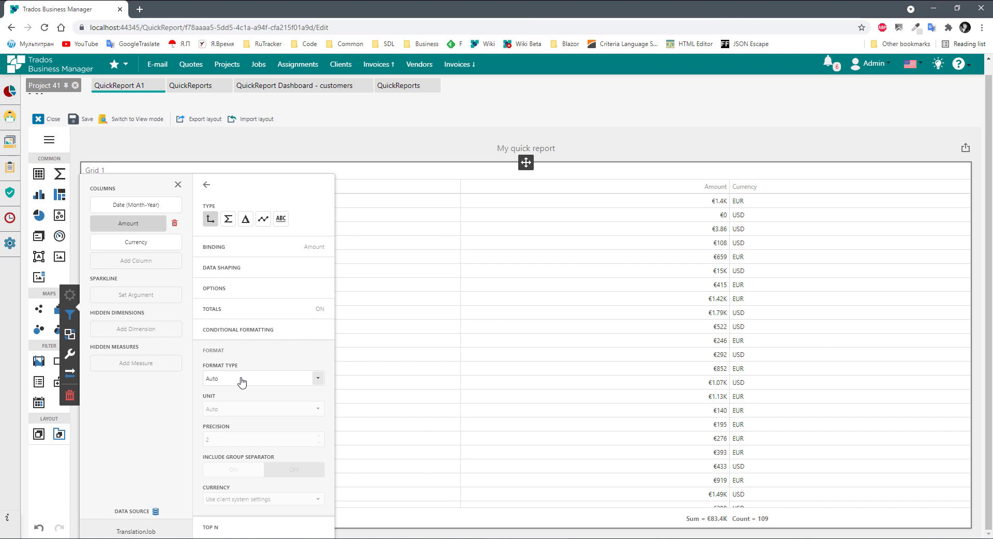
{"action": "left_click", "coordinate": [780, 271]}
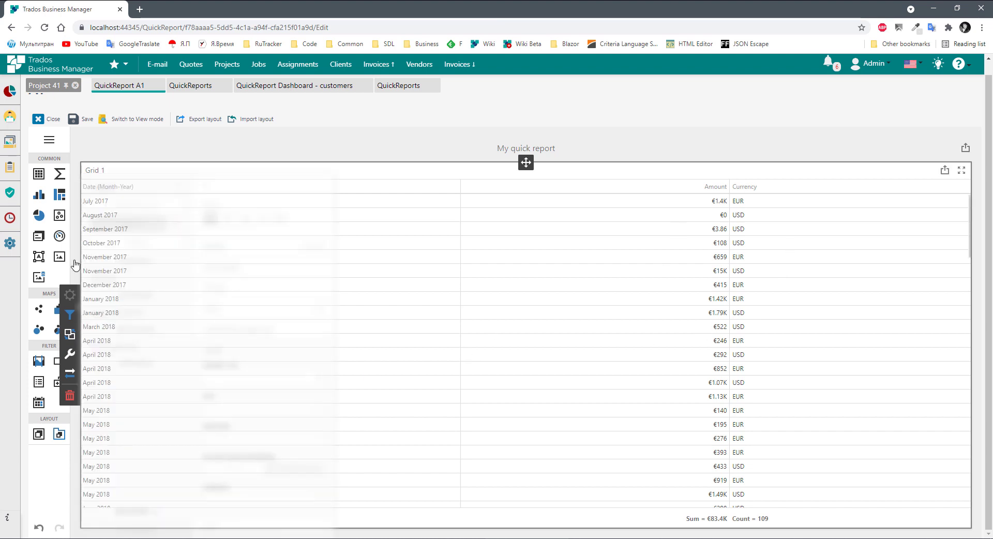
{"action": "left_click", "coordinate": [70, 294]}
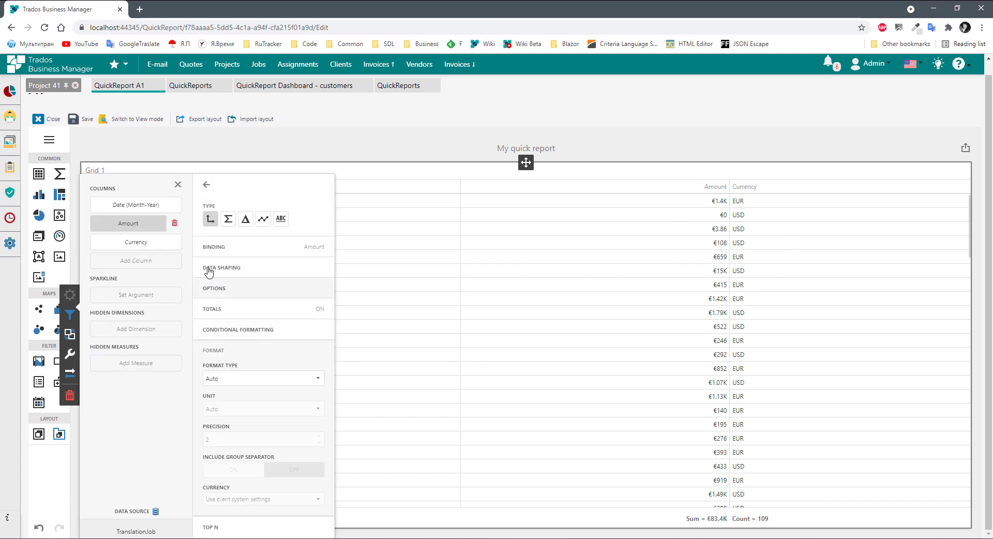
{"action": "left_click", "coordinate": [246, 381]}
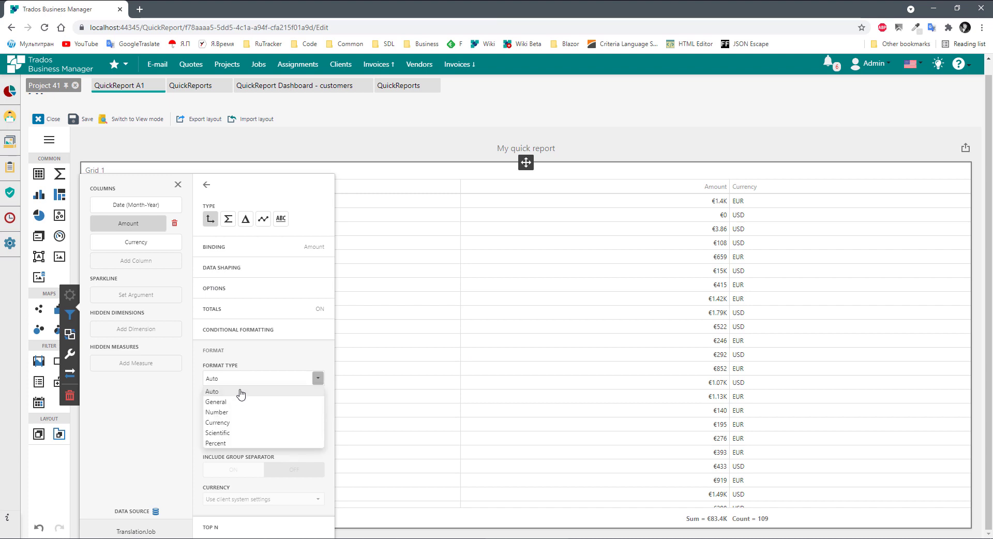
{"action": "left_click", "coordinate": [222, 412]}
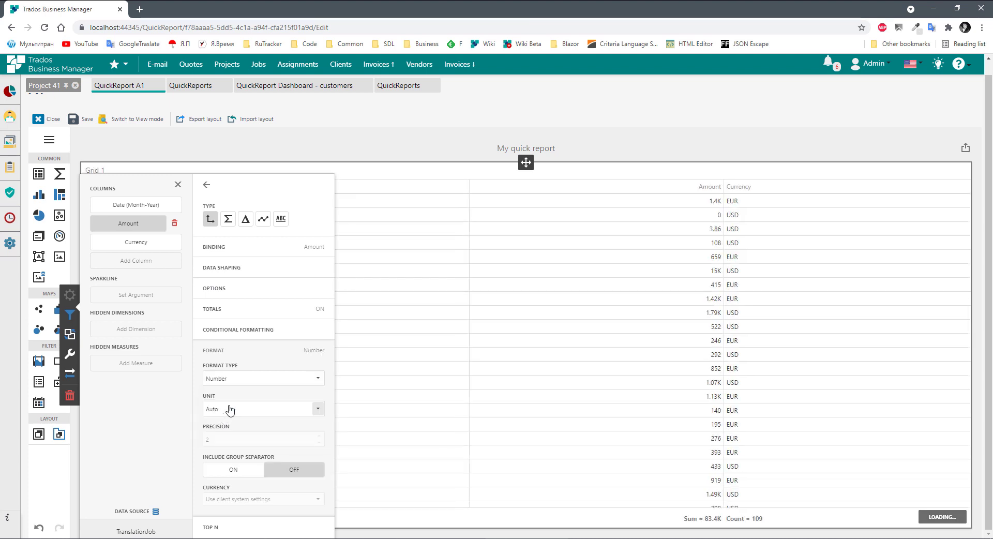
{"action": "left_click", "coordinate": [232, 410]}
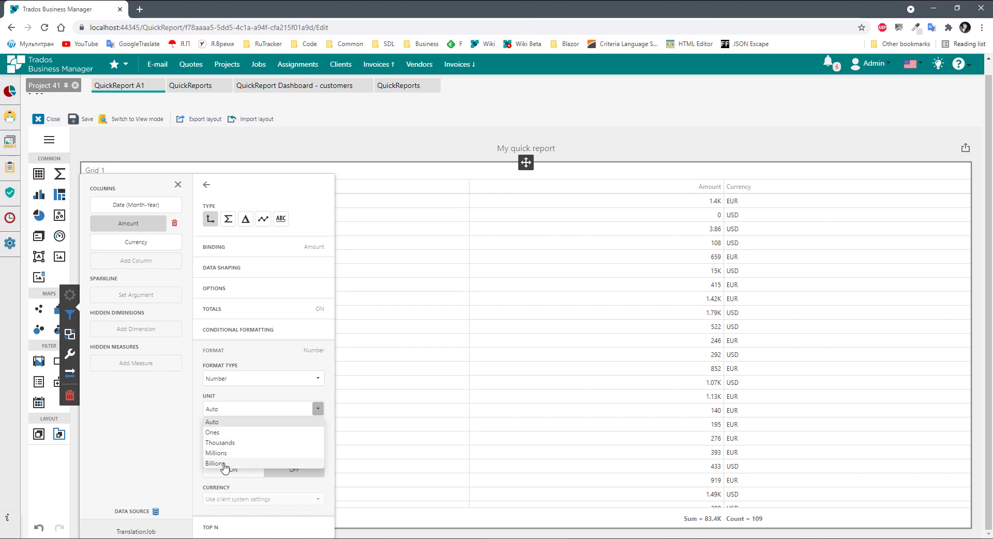
{"action": "left_click", "coordinate": [227, 436]}
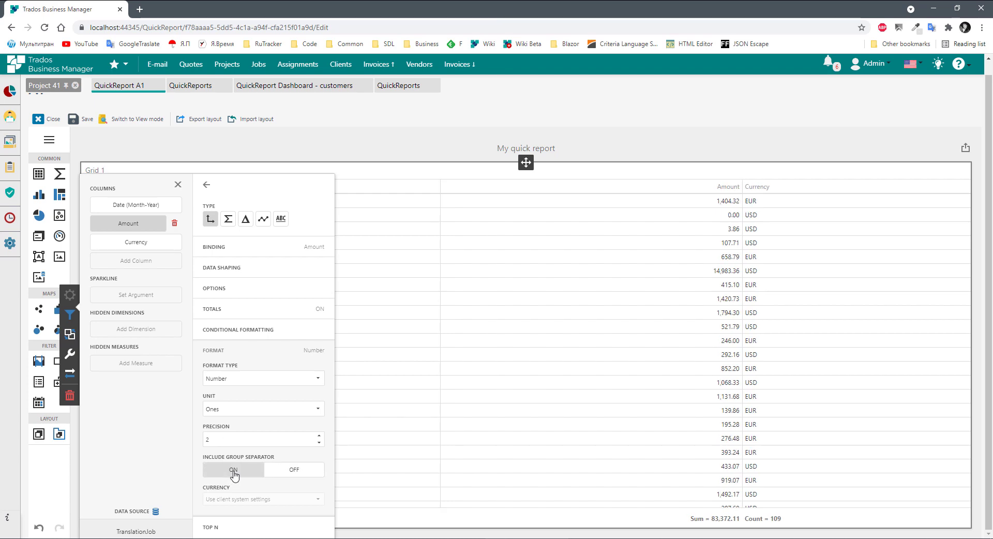
{"action": "left_click", "coordinate": [571, 359]}
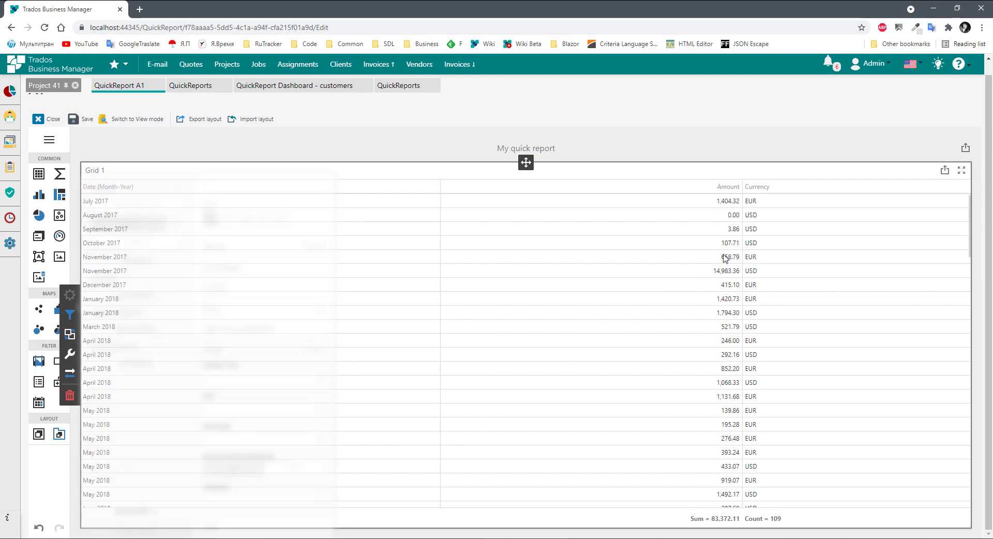
{"action": "scroll", "coordinate": [682, 432], "scroll_direction": "down", "scroll_amount": 6}
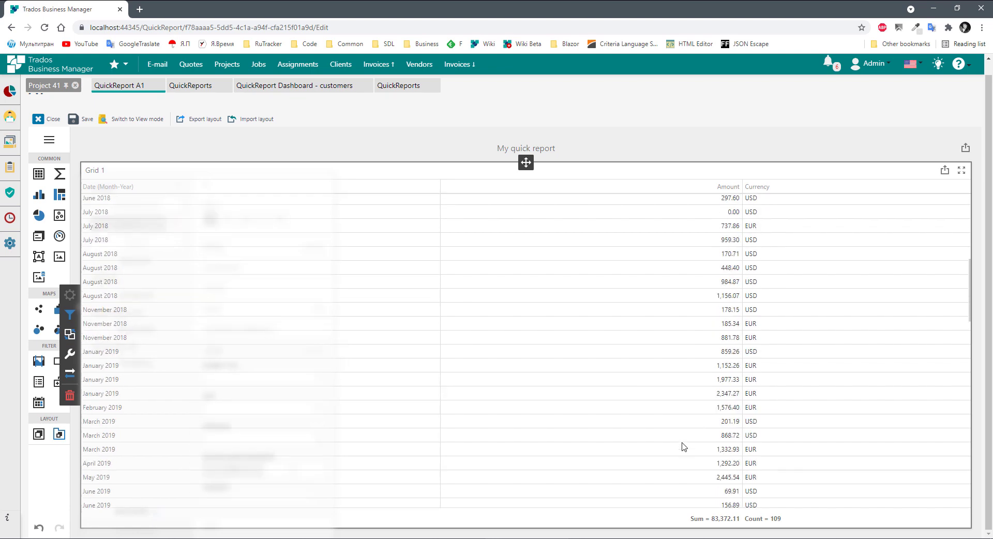
{"action": "scroll", "coordinate": [684, 446], "scroll_direction": "up", "scroll_amount": 6}
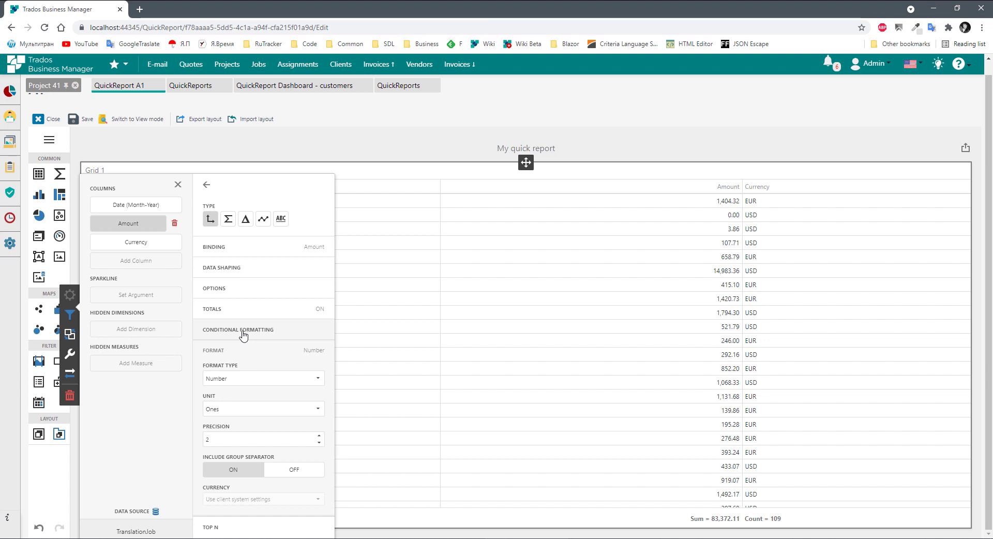
- Try the Sparkline type on the Amount column and return it to a dimension
{"action": "left_click", "coordinate": [362, 294]}
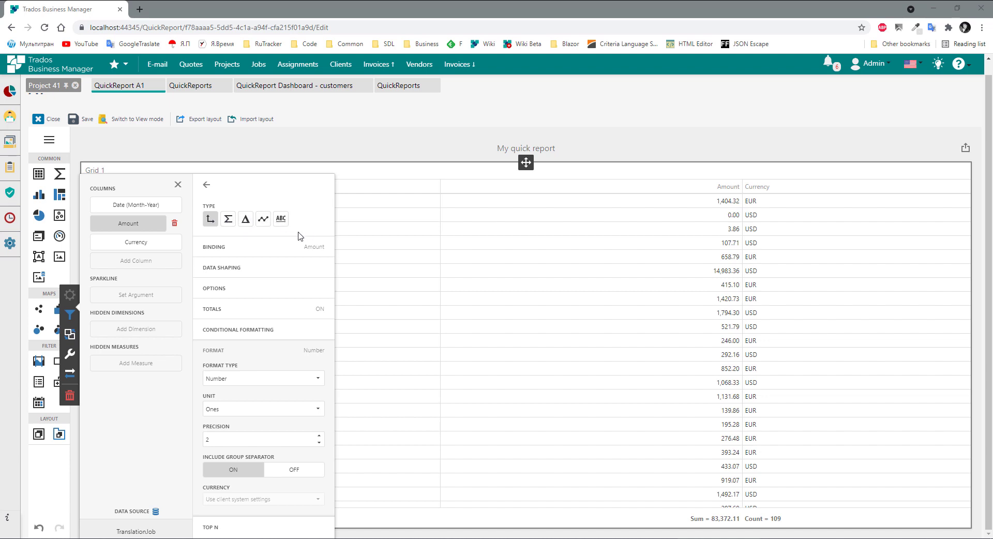
{"action": "left_click", "coordinate": [262, 220]}
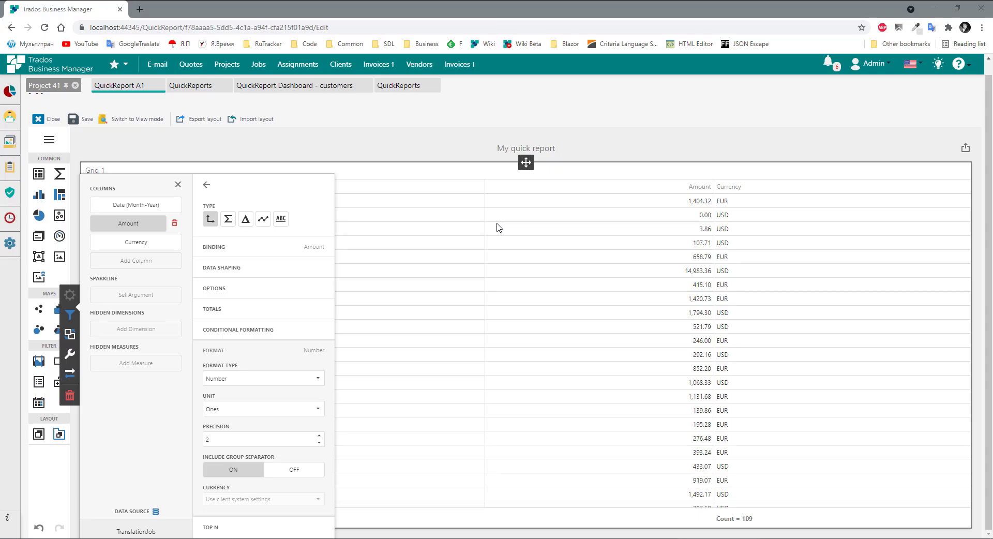
- Add a delta column comparing Amount as the actual value with a new calculated field of 10000 as the target
{"action": "left_click", "coordinate": [125, 261]}
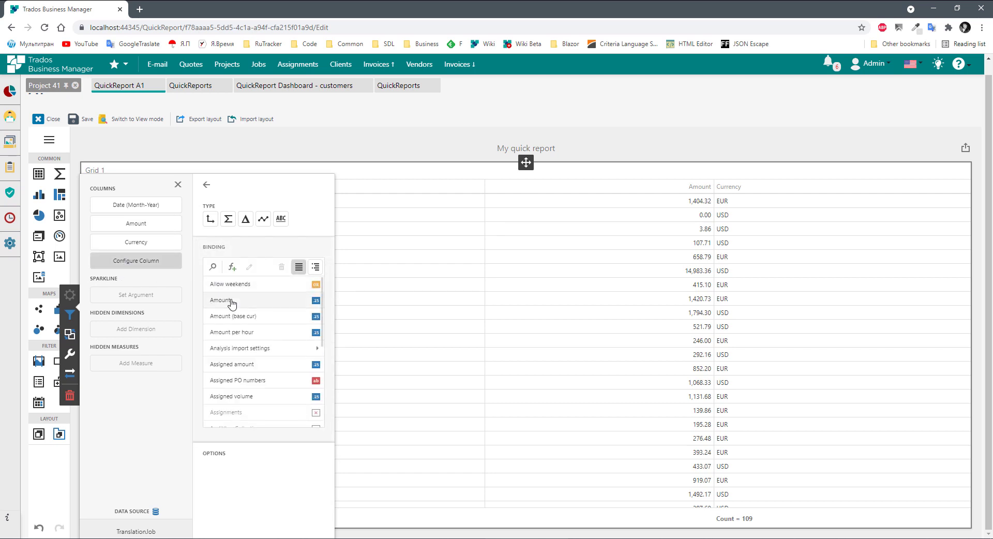
{"action": "left_click", "coordinate": [247, 221]}
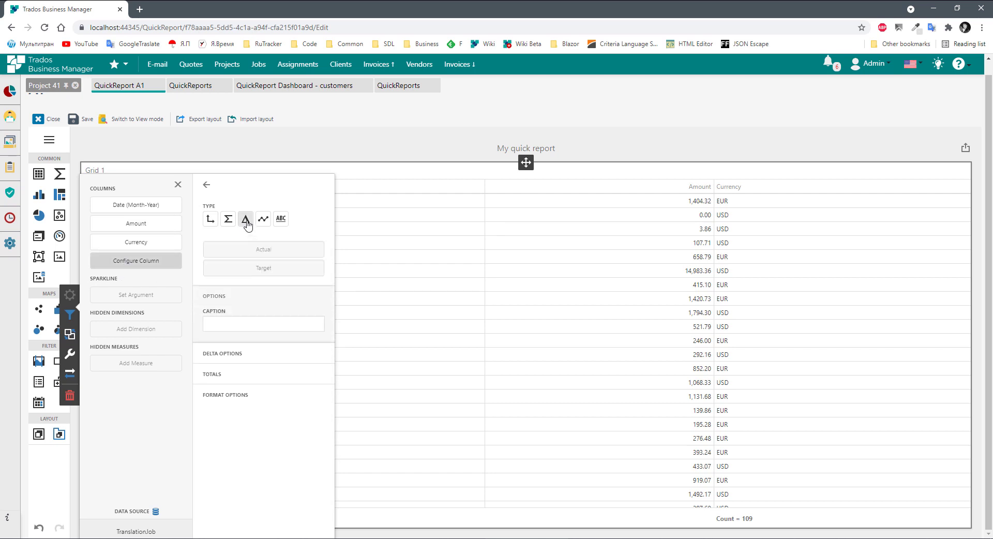
{"action": "left_click", "coordinate": [264, 250]}
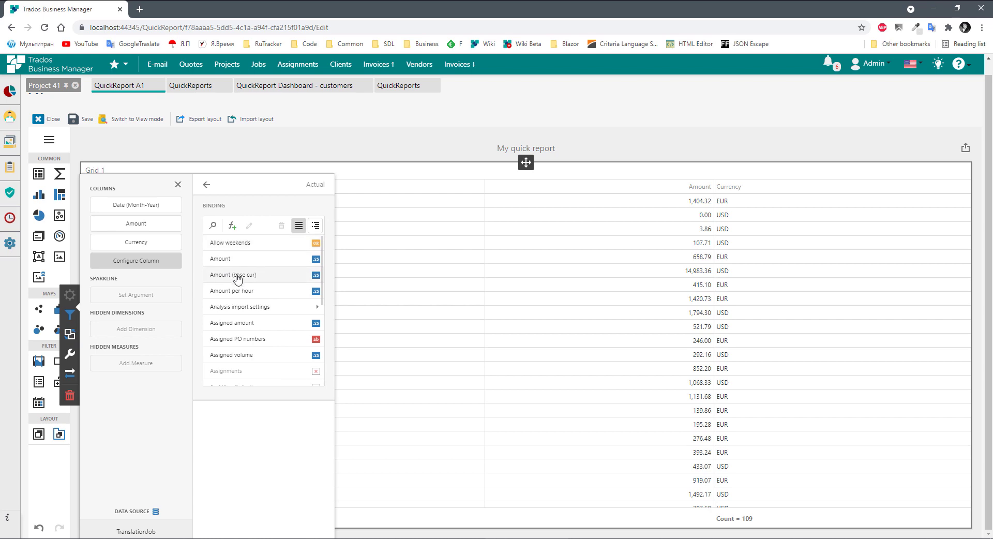
{"action": "left_click", "coordinate": [234, 259]}
{"action": "left_click", "coordinate": [265, 268]}
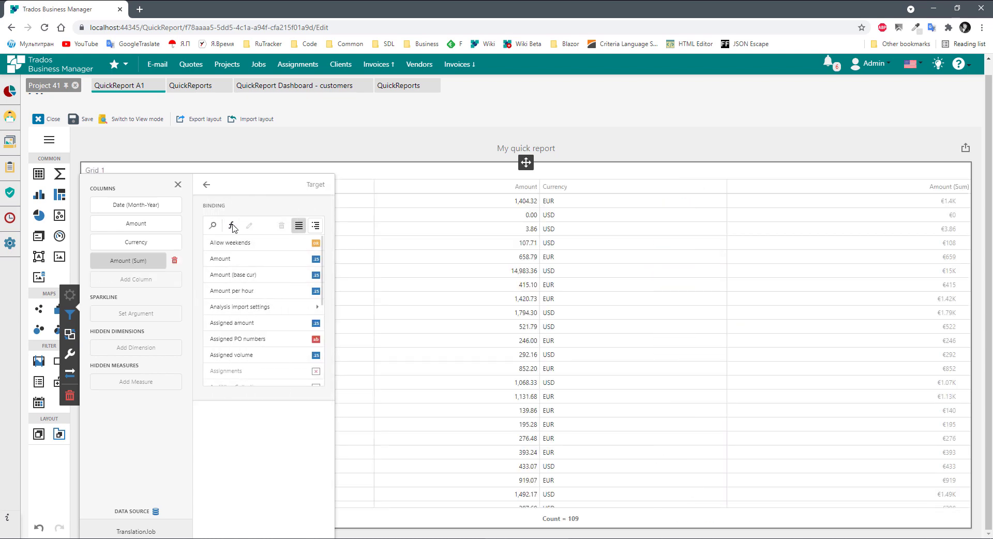
{"action": "left_click", "coordinate": [233, 226]}
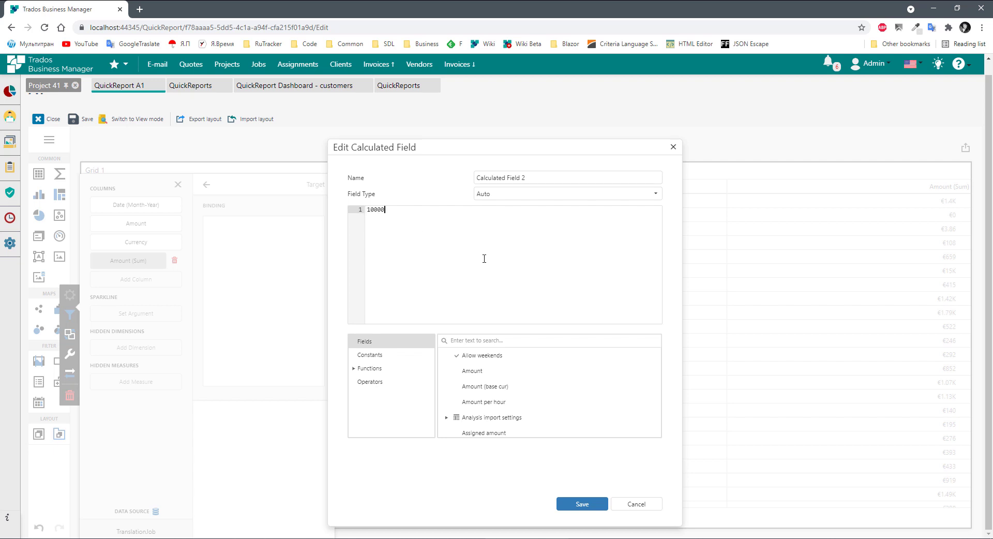
{"action": "left_click", "coordinate": [581, 503]}
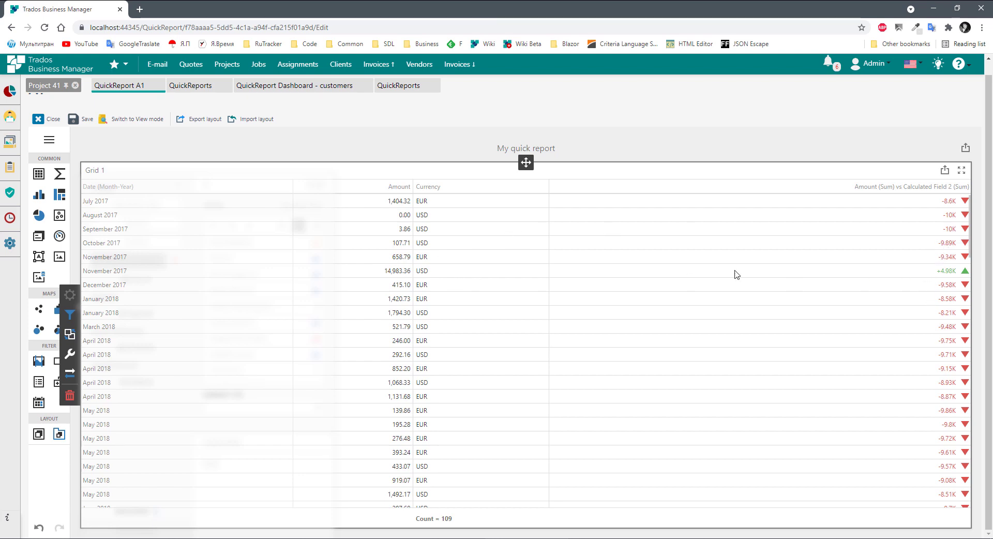
- Look through the delta column's rows in the grid and review the column's delta options
{"action": "scroll", "coordinate": [882, 353], "scroll_direction": "down", "scroll_amount": 20}
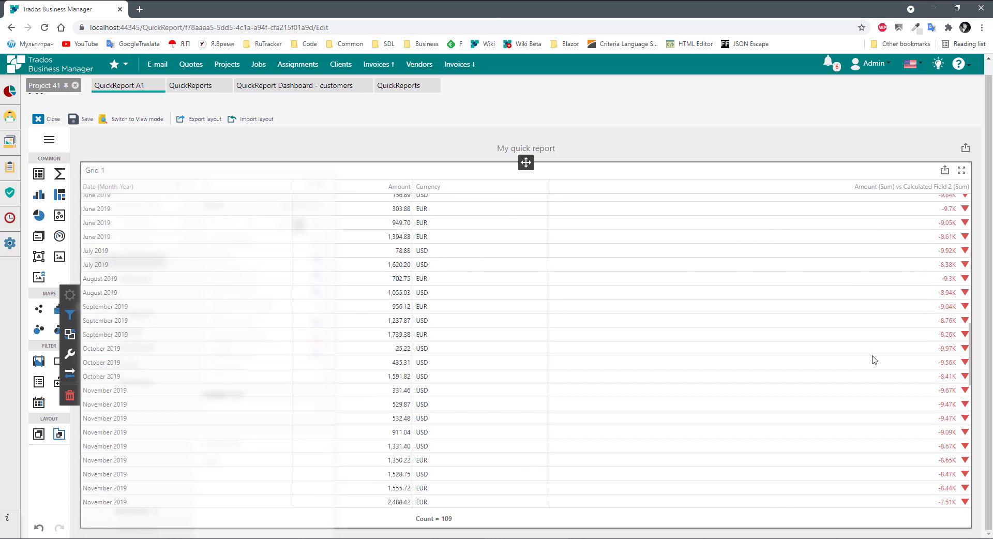
{"action": "scroll", "coordinate": [882, 353], "scroll_direction": "up", "scroll_amount": 20}
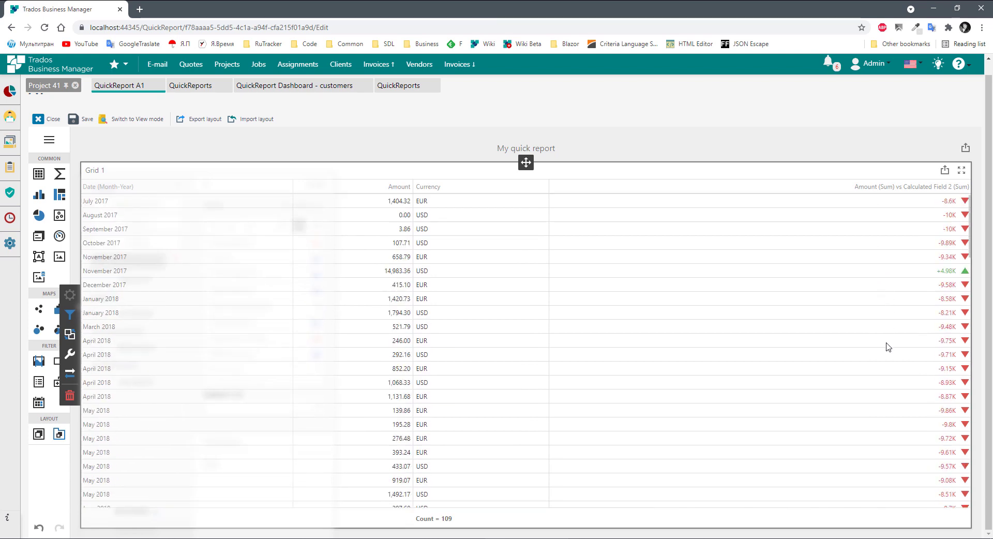
{"action": "mouse_move", "coordinate": [255, 280]}
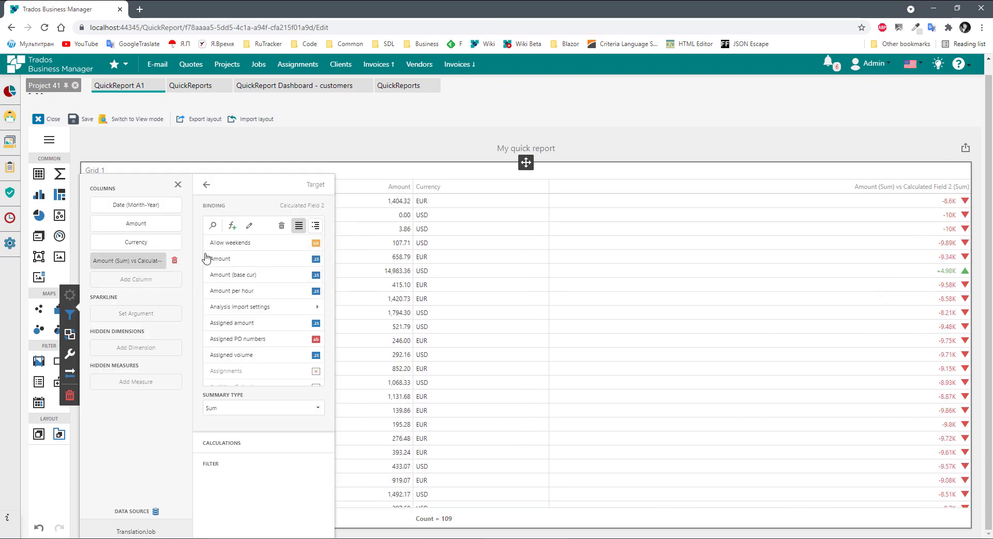
{"action": "left_click", "coordinate": [121, 264]}
{"action": "left_click", "coordinate": [120, 265]}
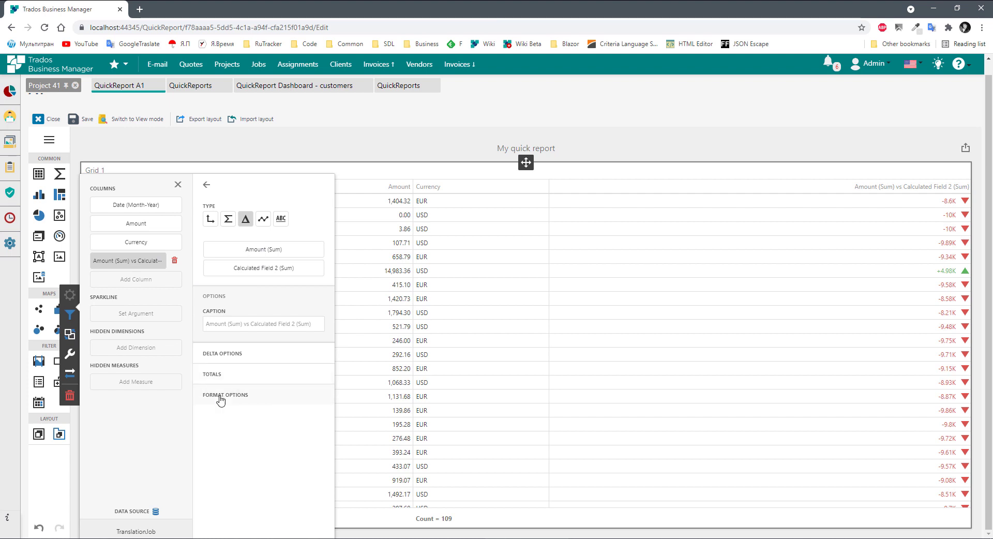
{"action": "left_click", "coordinate": [223, 357]}
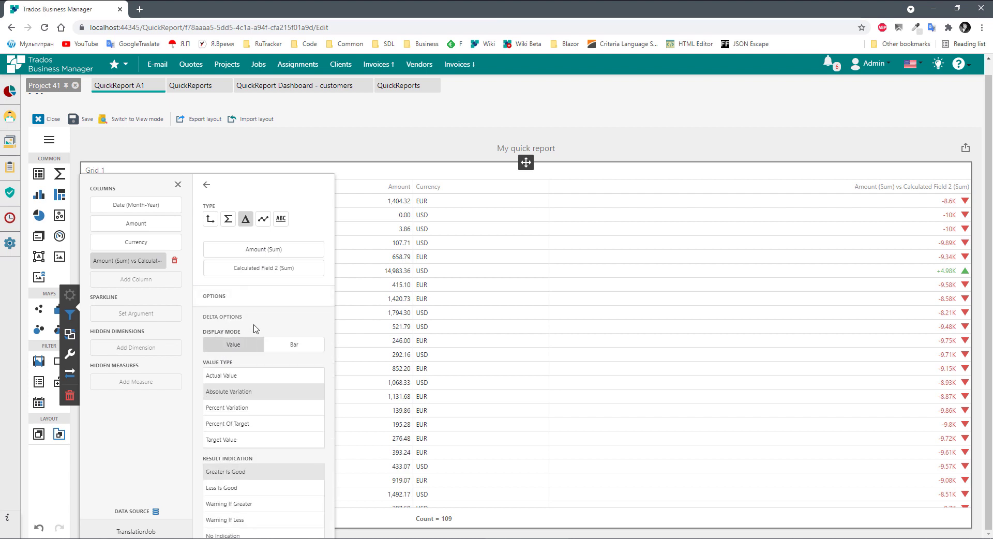
{"action": "scroll", "coordinate": [303, 318], "scroll_direction": "down", "scroll_amount": 3}
{"action": "scroll", "coordinate": [303, 317], "scroll_direction": "up", "scroll_amount": 2}
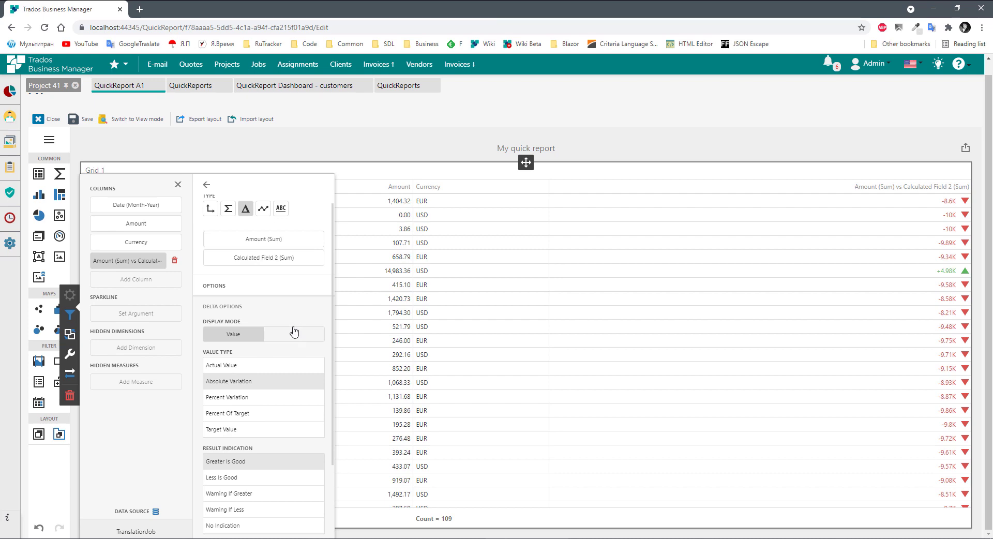
- Try the Bar display mode on the delta column and return it to Value
{"action": "left_click", "coordinate": [289, 337]}
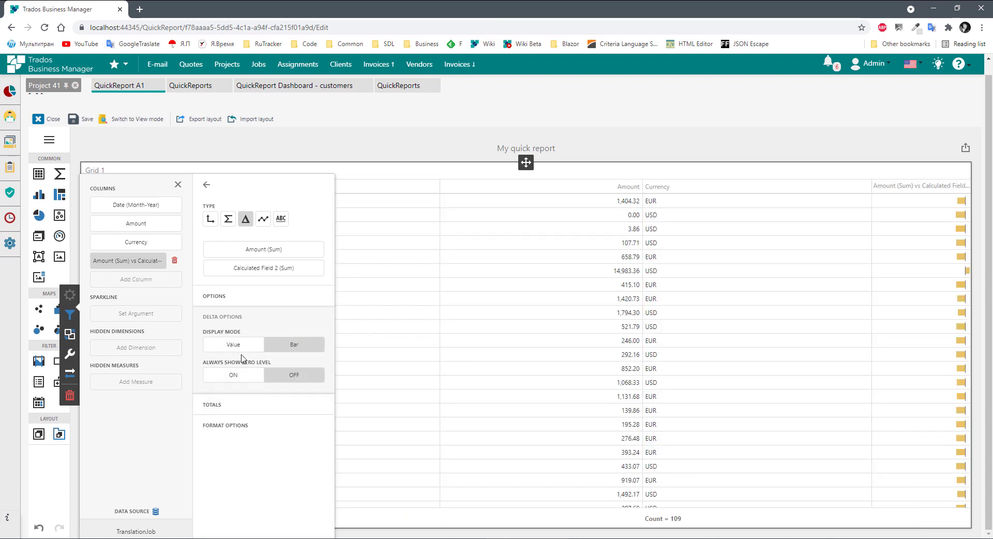
{"action": "left_click", "coordinate": [220, 345]}
{"action": "scroll", "coordinate": [278, 400], "scroll_direction": "down", "scroll_amount": 3}
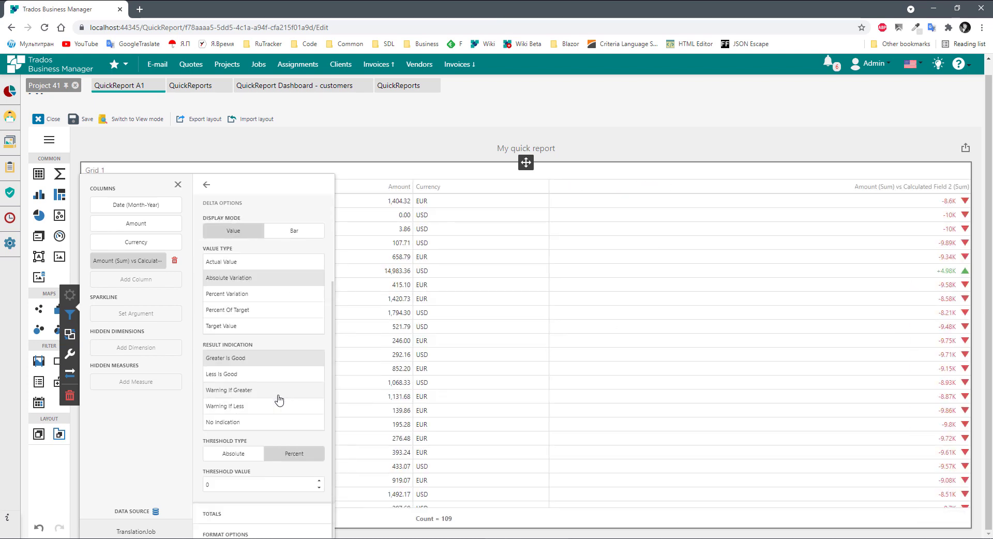
{"action": "scroll", "coordinate": [279, 402], "scroll_direction": "up", "scroll_amount": 3}
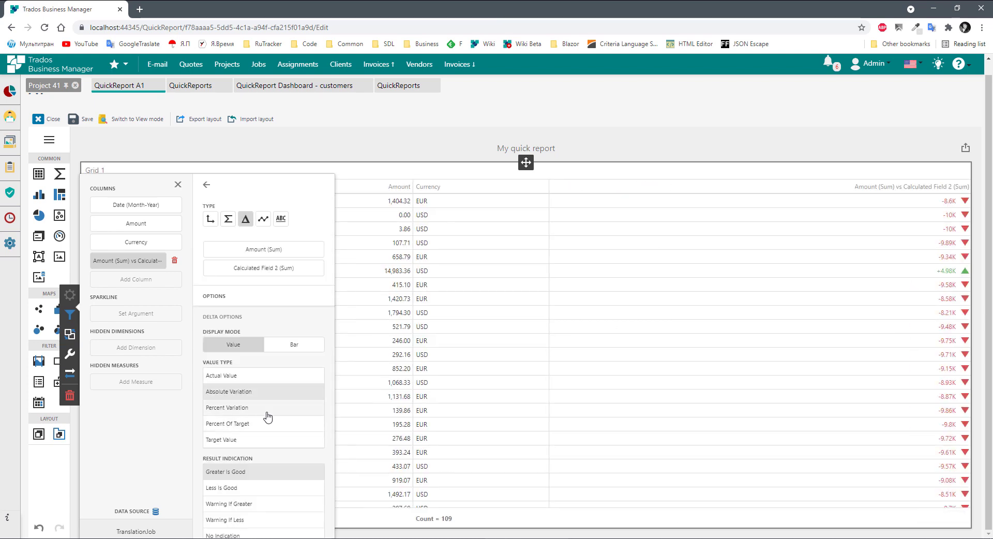
- Change the delta column to a Sparkline of Amount and set Date as the sparkline argument
{"action": "left_click", "coordinate": [265, 221]}
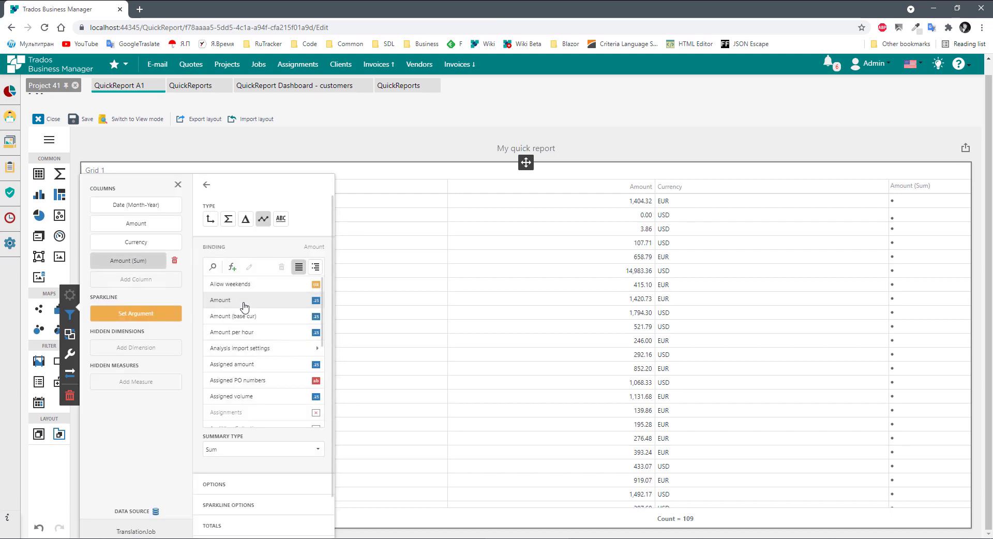
{"action": "scroll", "coordinate": [272, 436], "scroll_direction": "down", "scroll_amount": 1}
{"action": "scroll", "coordinate": [257, 323], "scroll_direction": "up", "scroll_amount": 1}
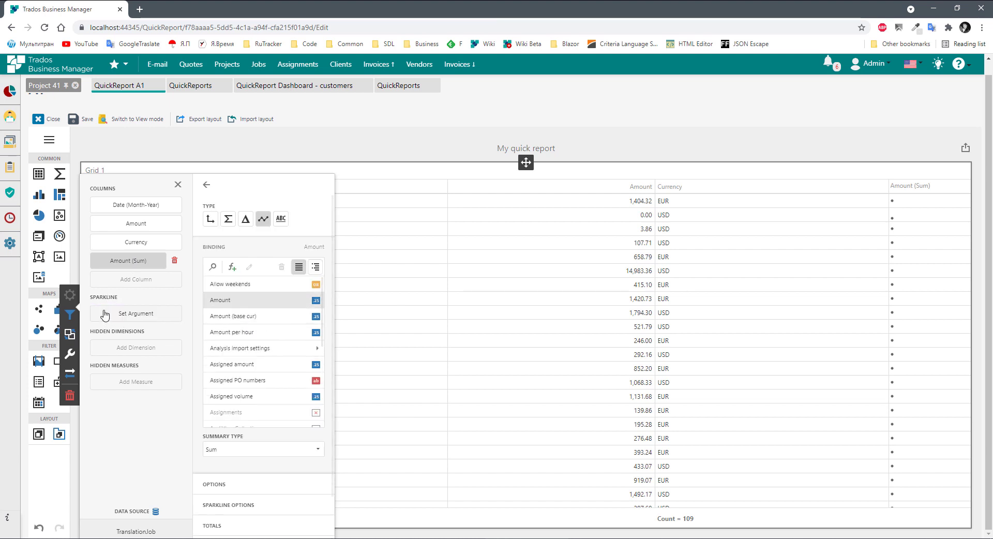
{"action": "left_click", "coordinate": [138, 316]}
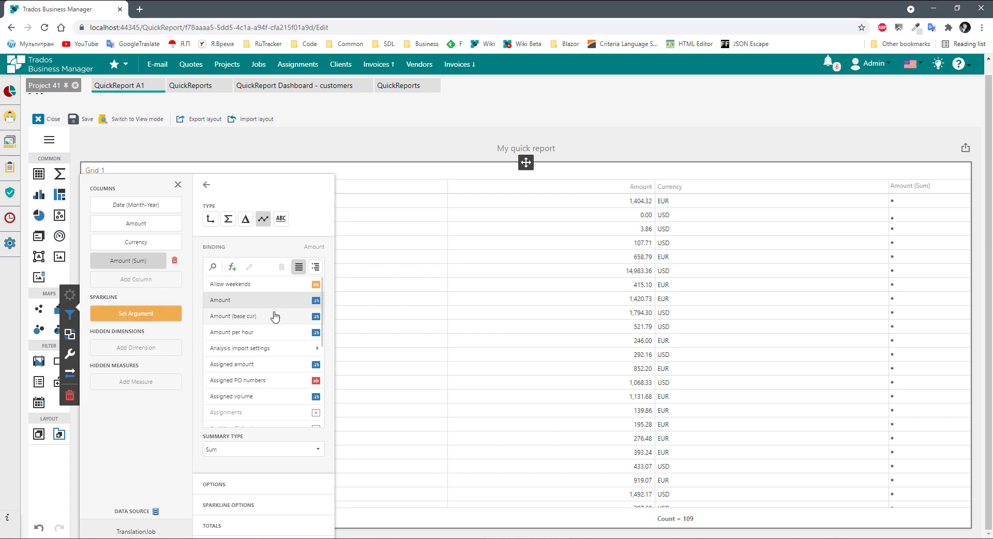
{"action": "left_click", "coordinate": [141, 319]}
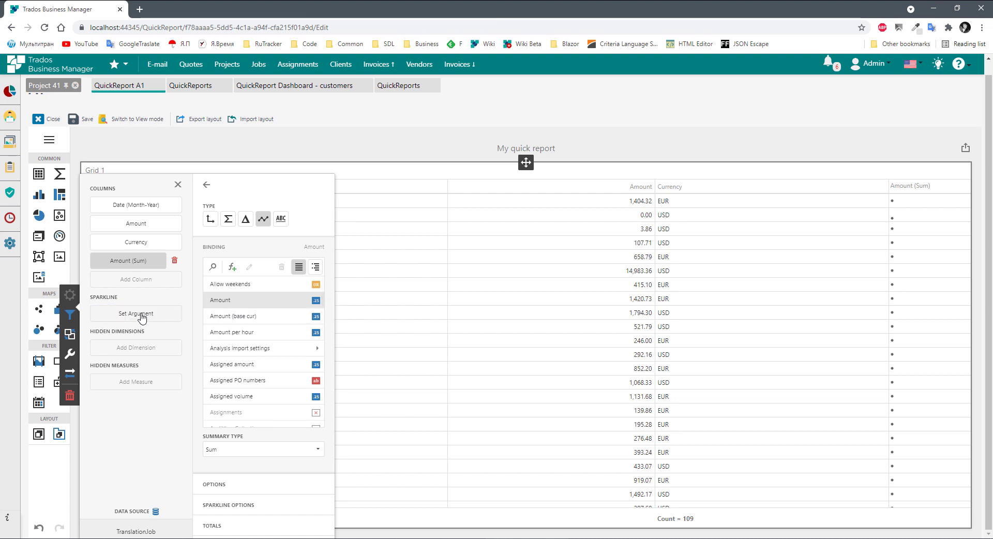
{"action": "left_click", "coordinate": [141, 317]}
{"action": "scroll", "coordinate": [259, 325], "scroll_direction": "down", "scroll_amount": 3}
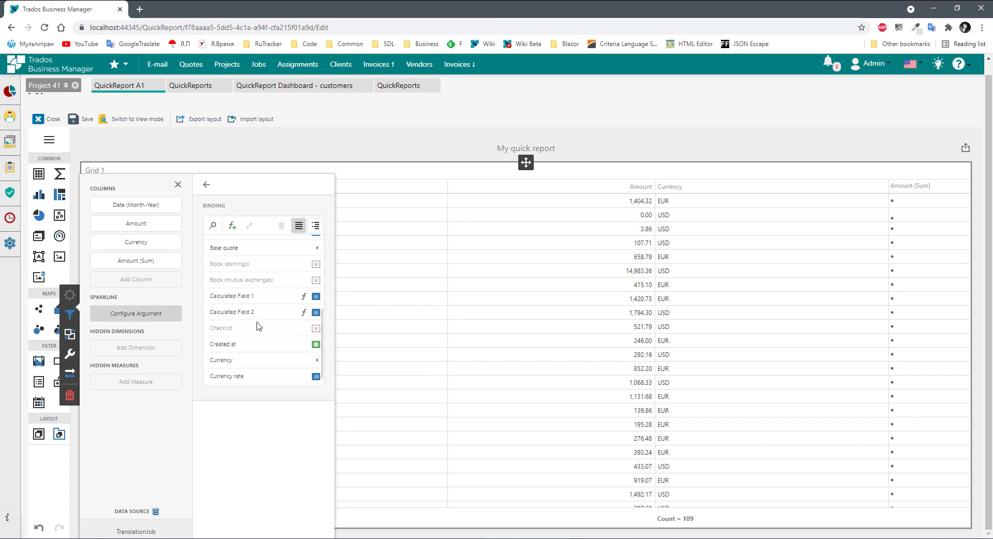
{"action": "scroll", "coordinate": [259, 326], "scroll_direction": "up", "scroll_amount": 1}
{"action": "scroll", "coordinate": [256, 312], "scroll_direction": "down", "scroll_amount": 3}
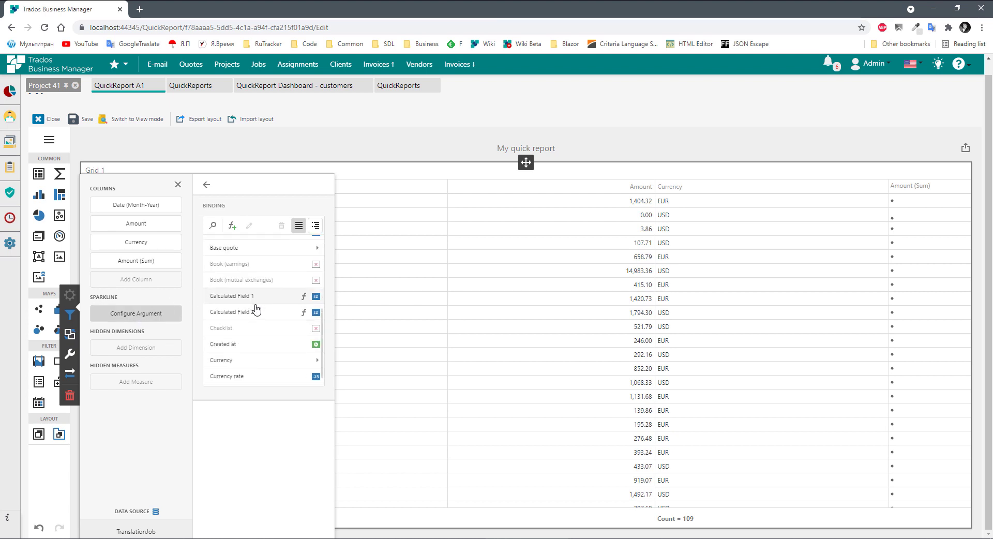
{"action": "left_click", "coordinate": [223, 329]}
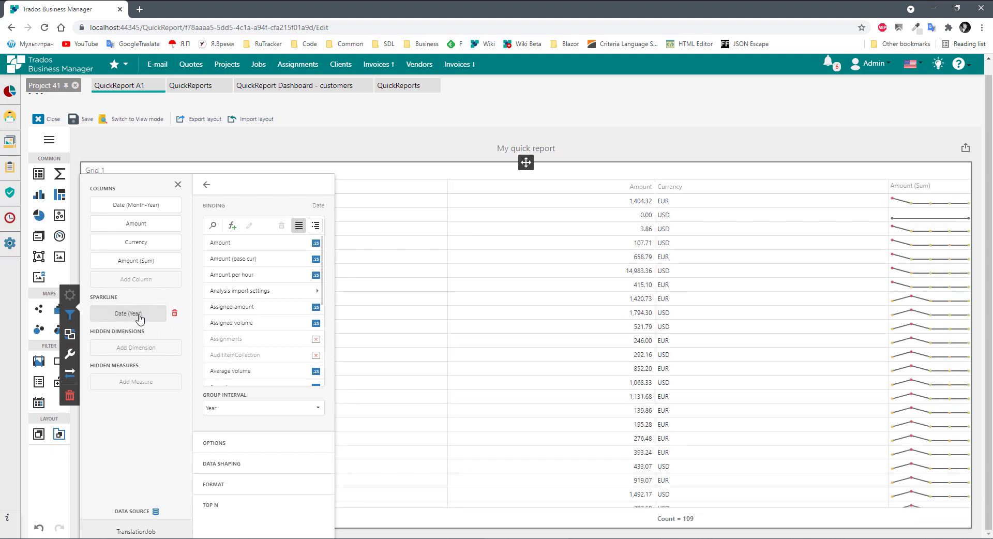
- Set the sparkline argument's group interval to Month-Year and look through the sparklines in the grid
{"action": "left_click", "coordinate": [231, 409]}
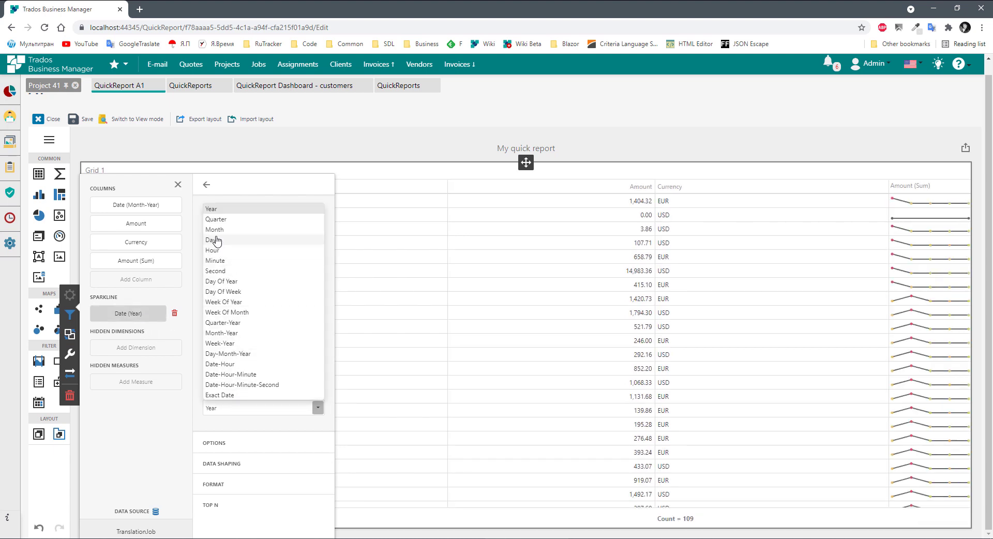
{"action": "left_click", "coordinate": [233, 333]}
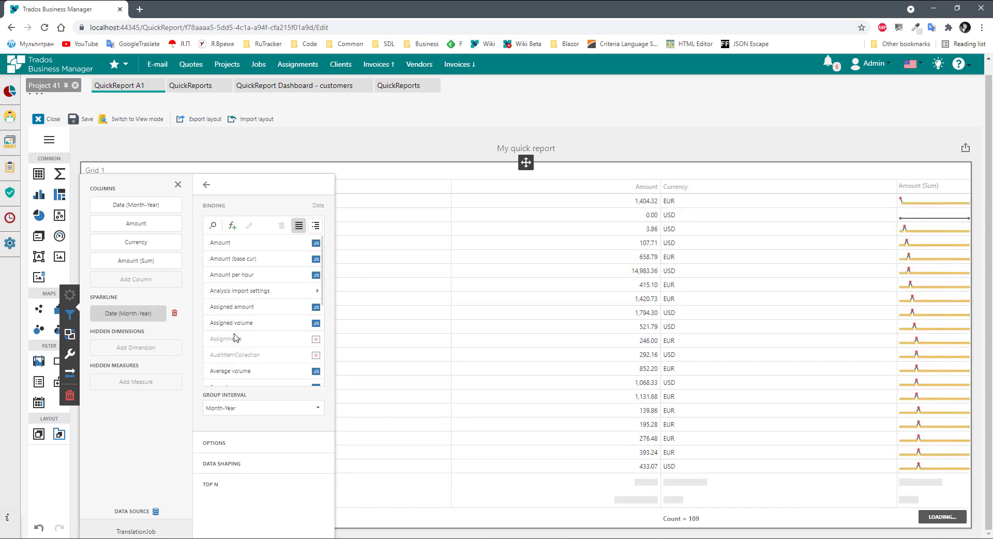
{"action": "left_click", "coordinate": [720, 342]}
{"action": "scroll", "coordinate": [904, 464], "scroll_direction": "down", "scroll_amount": 5}
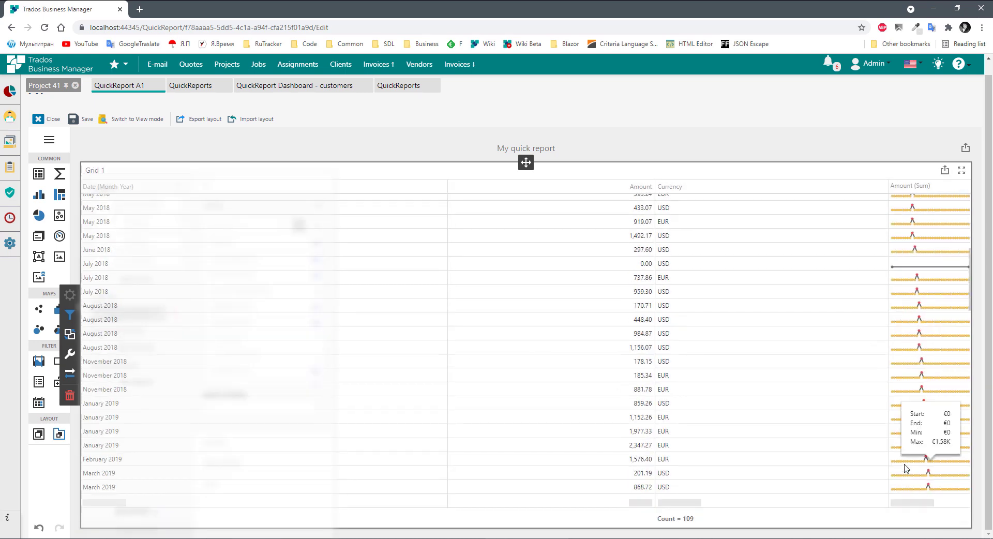
{"action": "scroll", "coordinate": [921, 362], "scroll_direction": "up", "scroll_amount": 5}
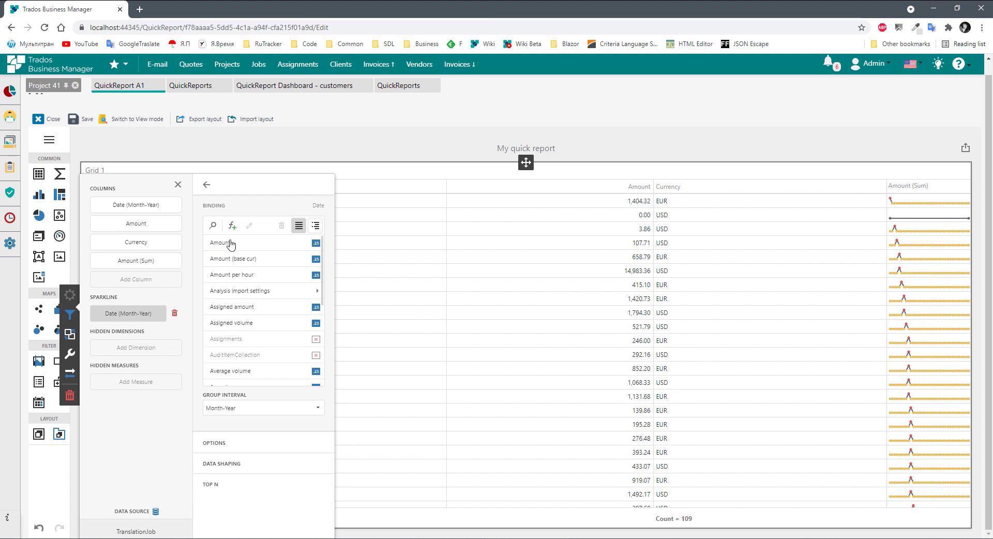
- Review the Amount sparkline column's binding and the grid's item filter
{"action": "left_click", "coordinate": [129, 262]}
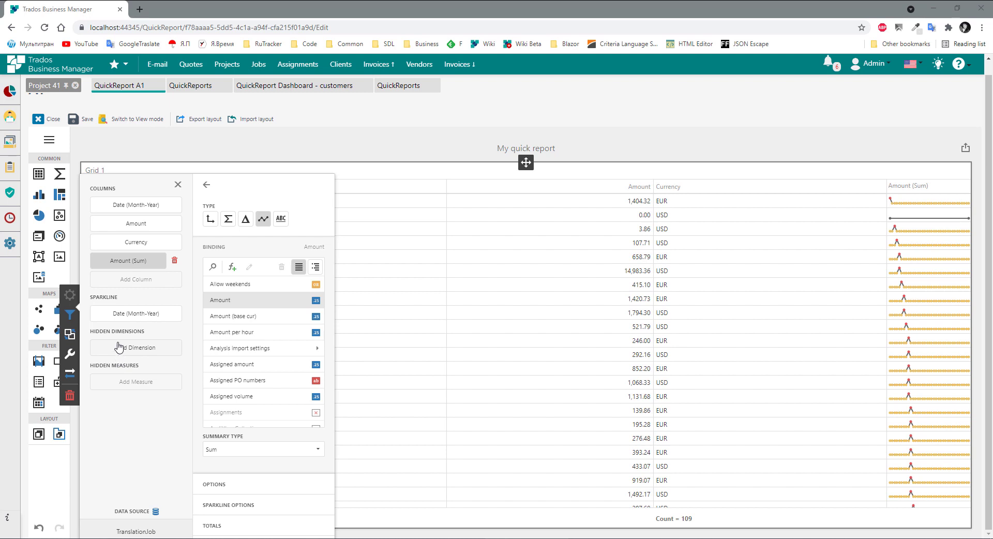
{"action": "key", "text": "Escape"}
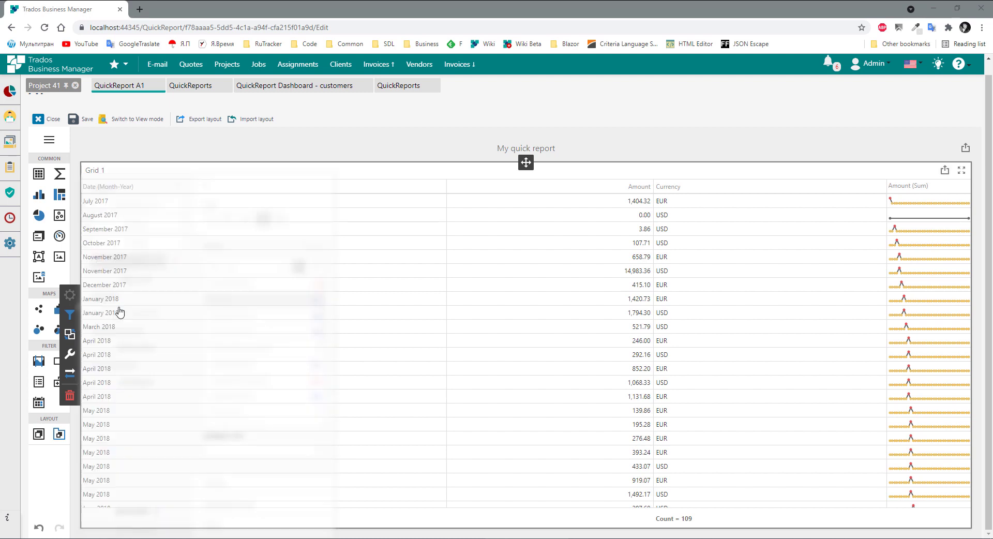
{"action": "left_click", "coordinate": [70, 315]}
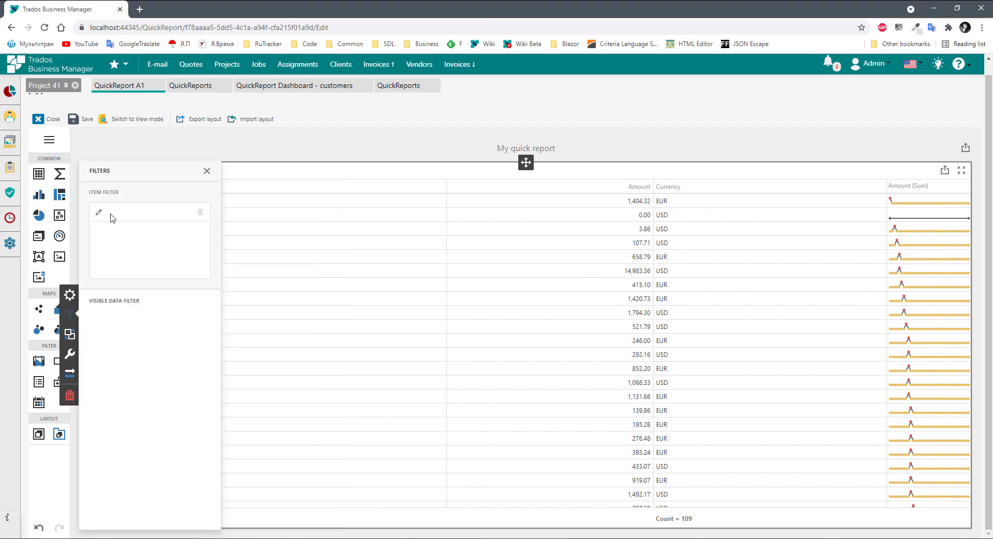
- Set the grid's master filter mode to Multiple and try filtering by individual rows
{"action": "left_click", "coordinate": [69, 334]}
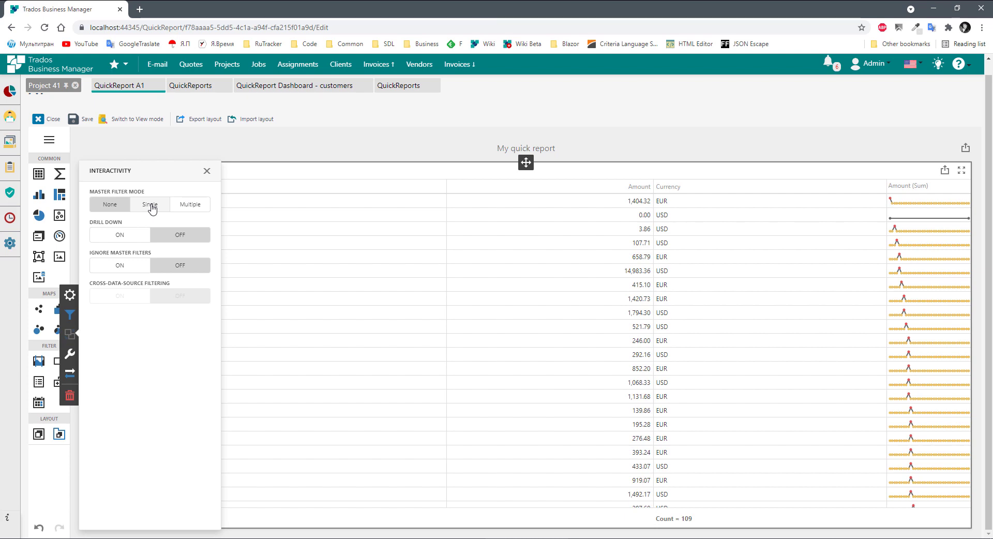
{"action": "left_click", "coordinate": [190, 203]}
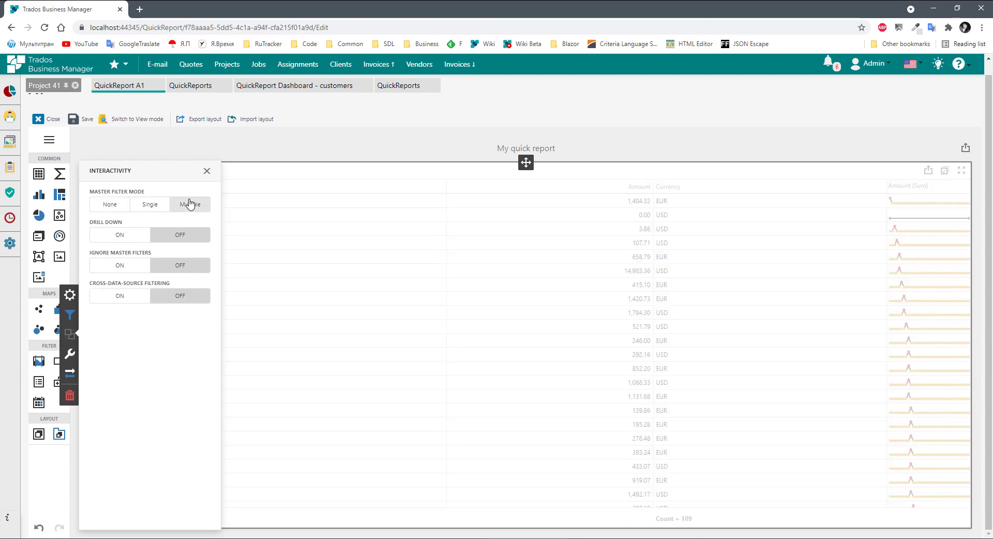
{"action": "left_click", "coordinate": [287, 228]}
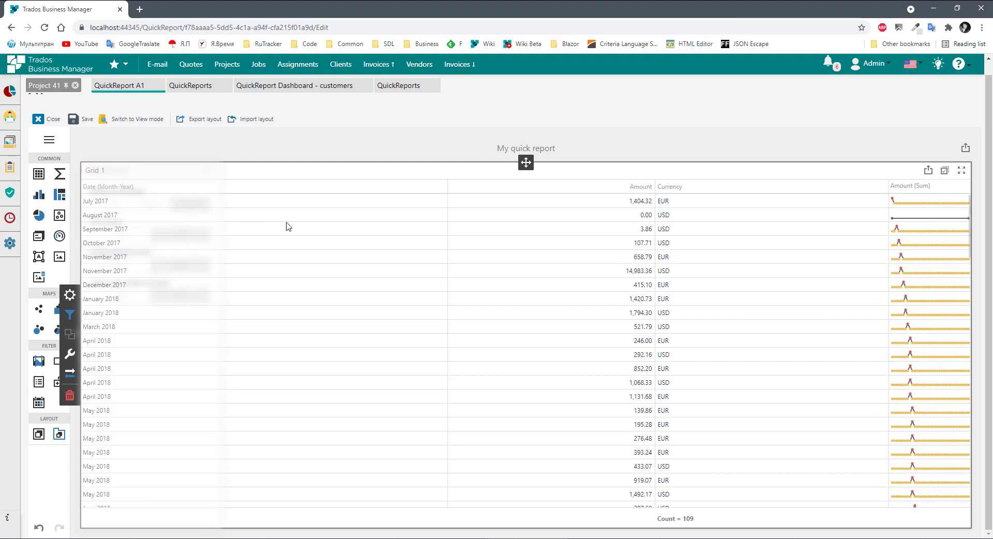
{"action": "left_click", "coordinate": [260, 270]}
{"action": "left_click", "coordinate": [260, 300]}
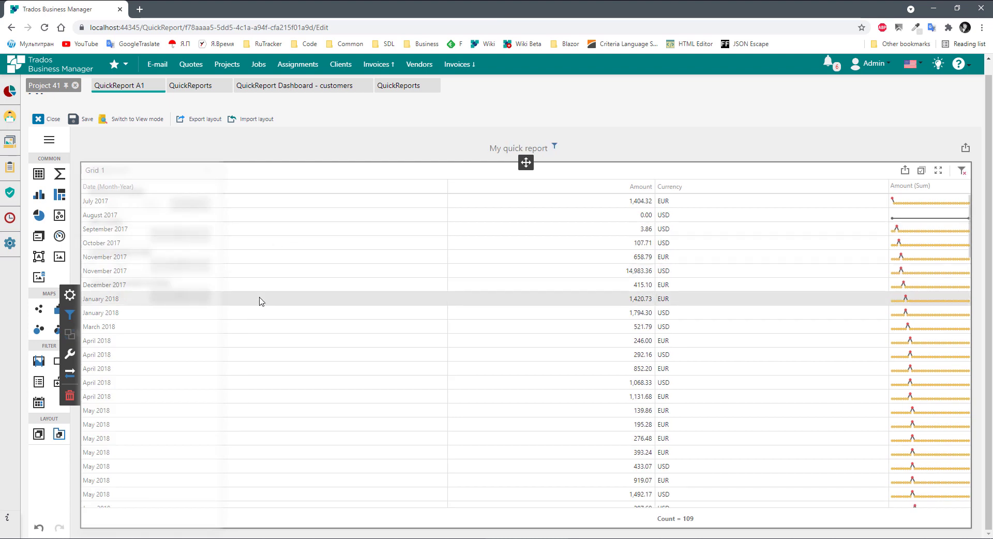
{"action": "left_click", "coordinate": [262, 269]}
- Turn on multi-selection and select the September 2017, October 2017 and November 2017 EUR rows in the grid
{"action": "left_click", "coordinate": [273, 232]}
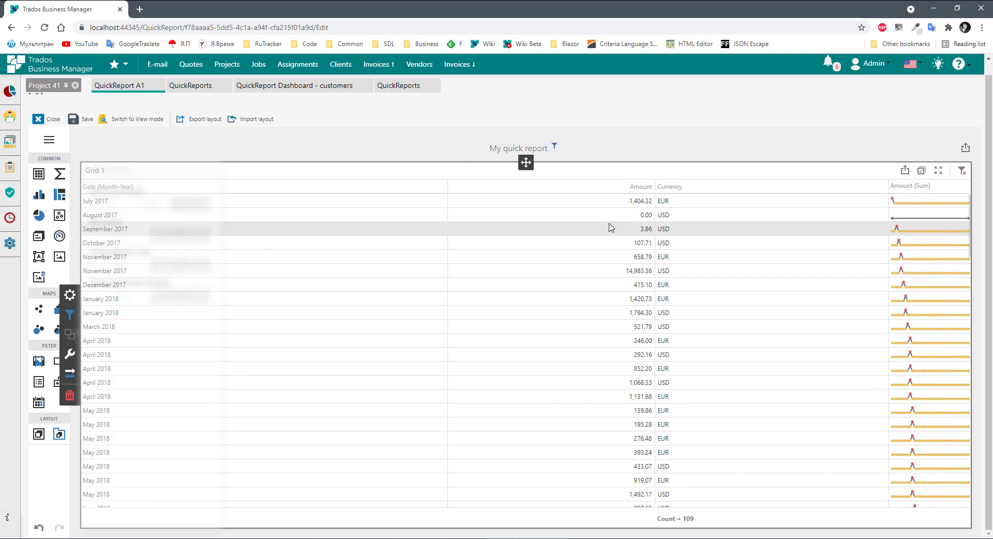
{"action": "left_click", "coordinate": [920, 171]}
{"action": "left_click", "coordinate": [647, 245]}
{"action": "left_click", "coordinate": [642, 259]}
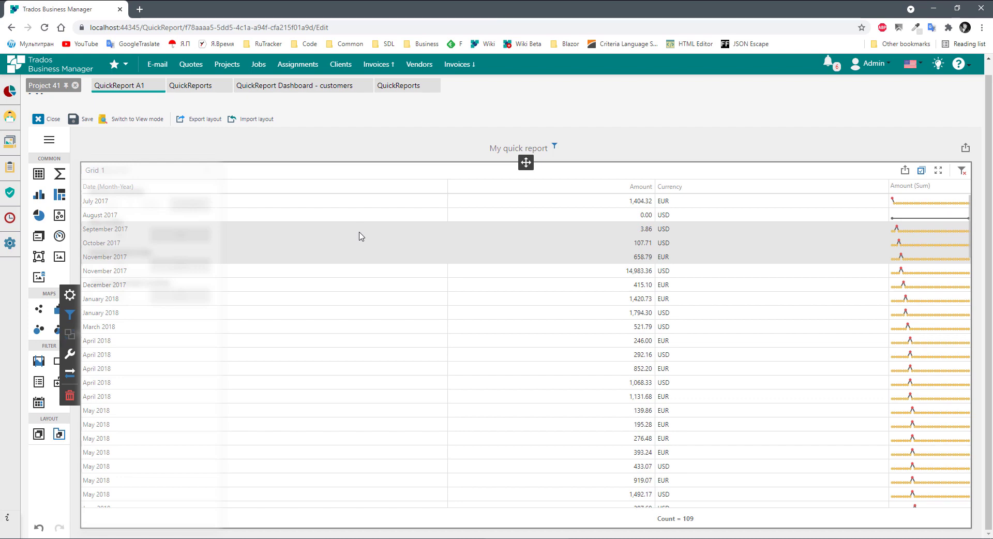
- Add a chart item to the dashboard and place it to the right of the grid
{"action": "left_click", "coordinate": [70, 314]}
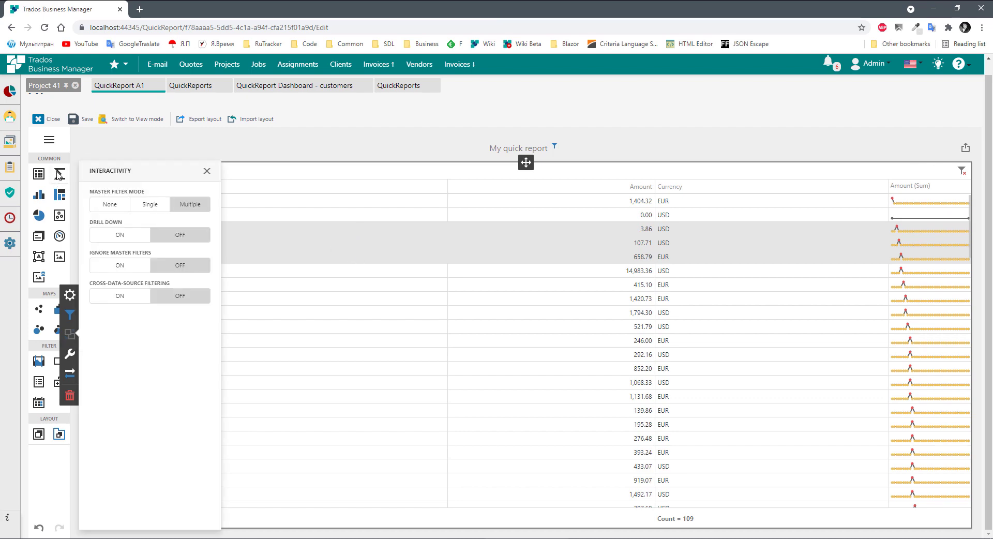
{"action": "left_click", "coordinate": [37, 197]}
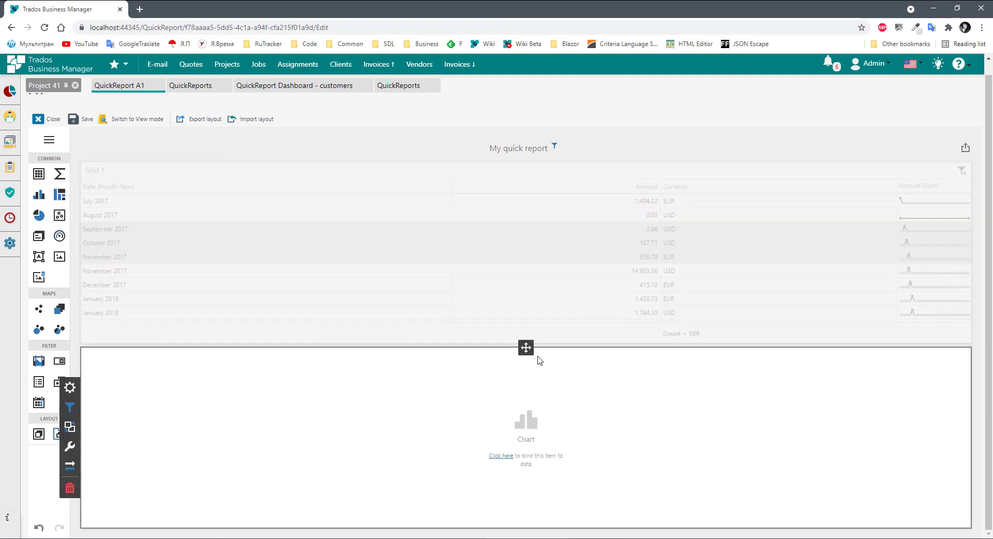
{"action": "left_click_drag", "start_coordinate": [527, 348], "coordinate": [968, 227]}
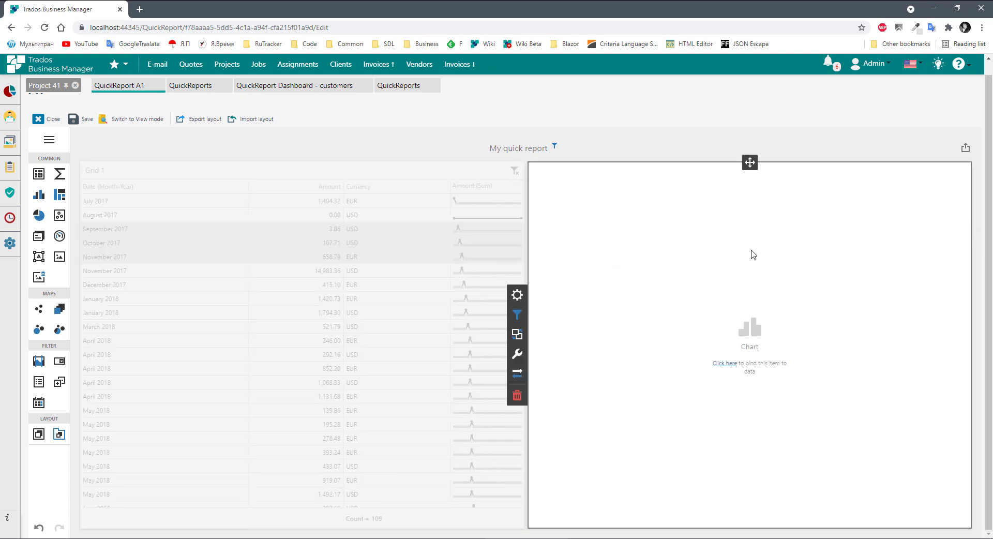
- Add the Name field of LanguageCombination as the series of the new chart
{"action": "left_click", "coordinate": [516, 295]}
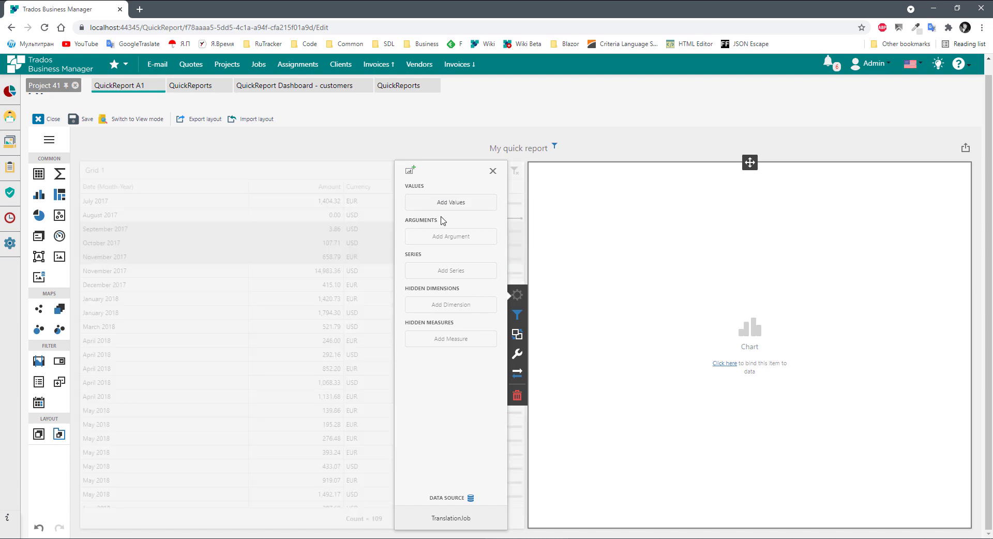
{"action": "left_click", "coordinate": [457, 273]}
{"action": "scroll", "coordinate": [461, 283], "scroll_direction": "down", "scroll_amount": 10}
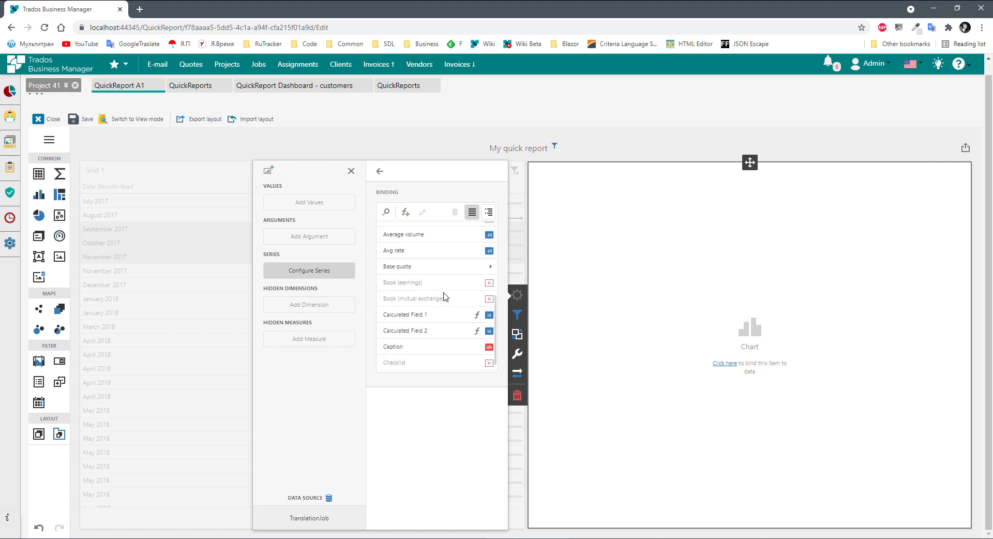
{"action": "scroll", "coordinate": [438, 314], "scroll_direction": "down", "scroll_amount": 4}
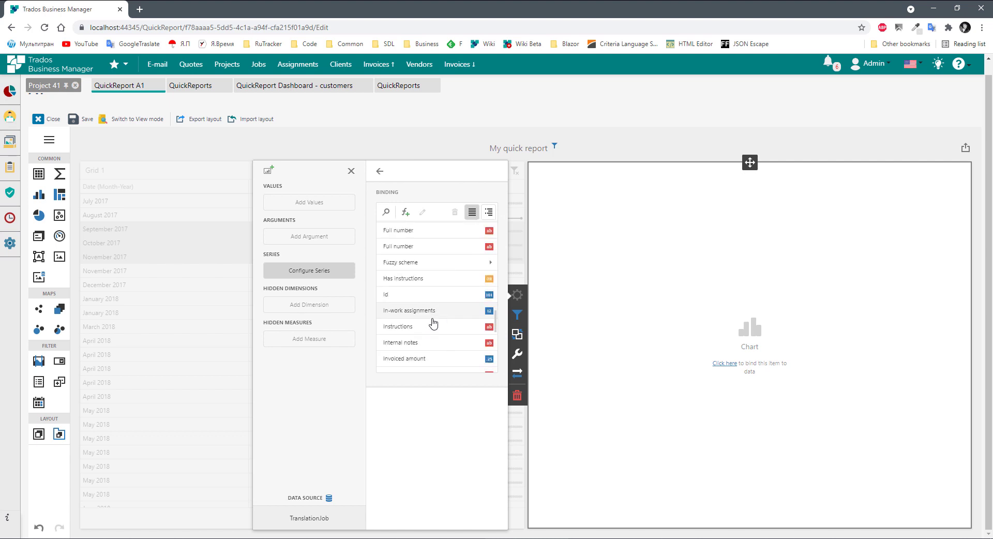
{"action": "left_click", "coordinate": [401, 323]}
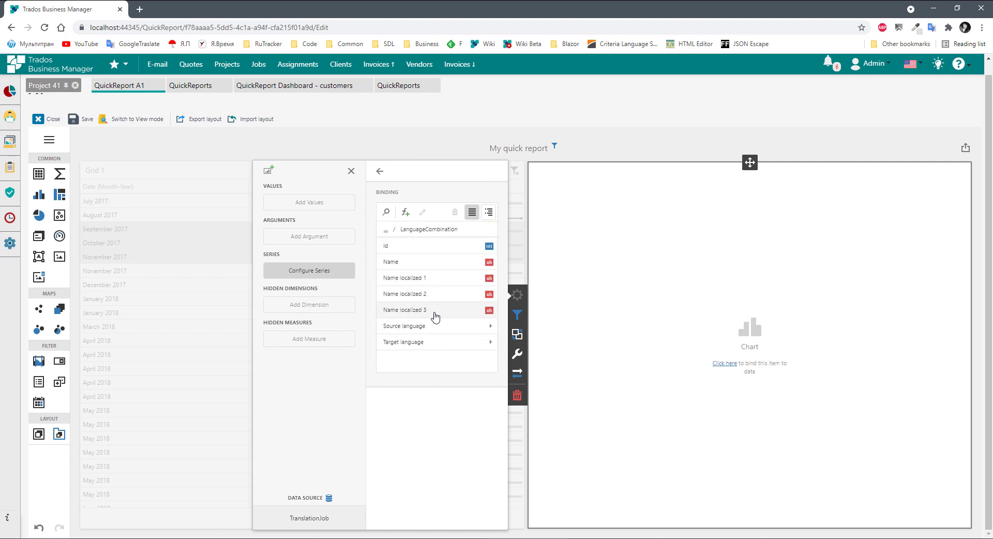
{"action": "left_click", "coordinate": [398, 264]}
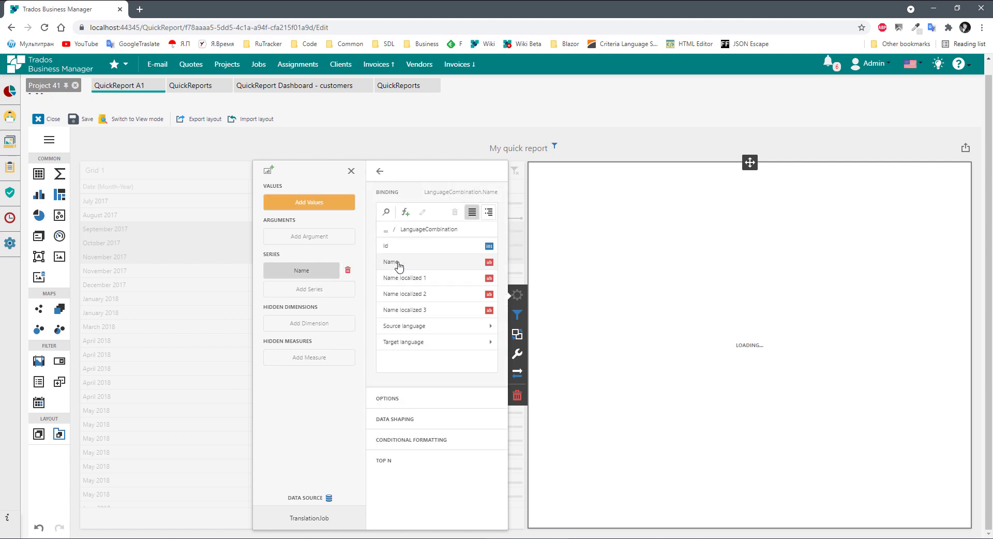
- Search the chart's value fields for "avera" and add Average volume, summarized as Sum, as the bar value
{"action": "left_click", "coordinate": [313, 205]}
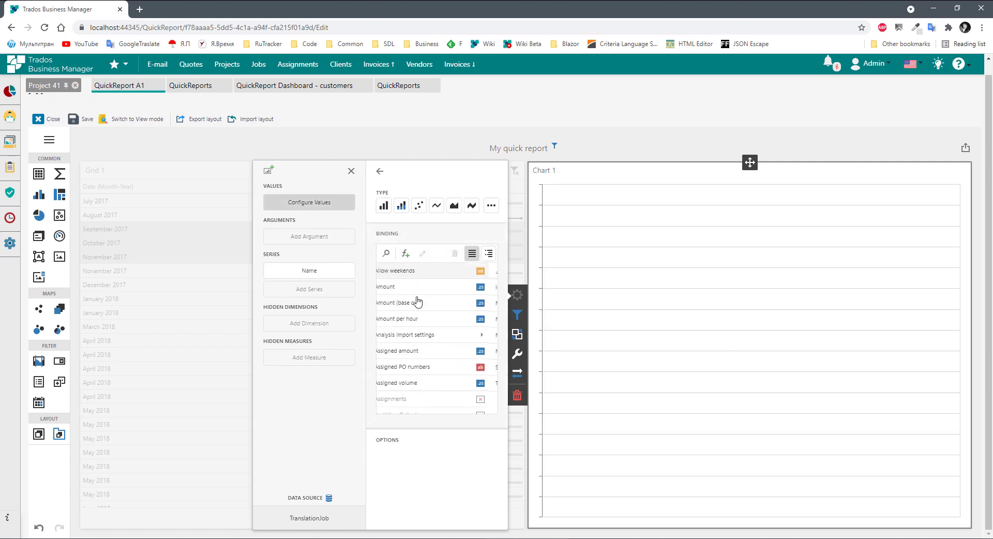
{"action": "left_click", "coordinate": [386, 254]}
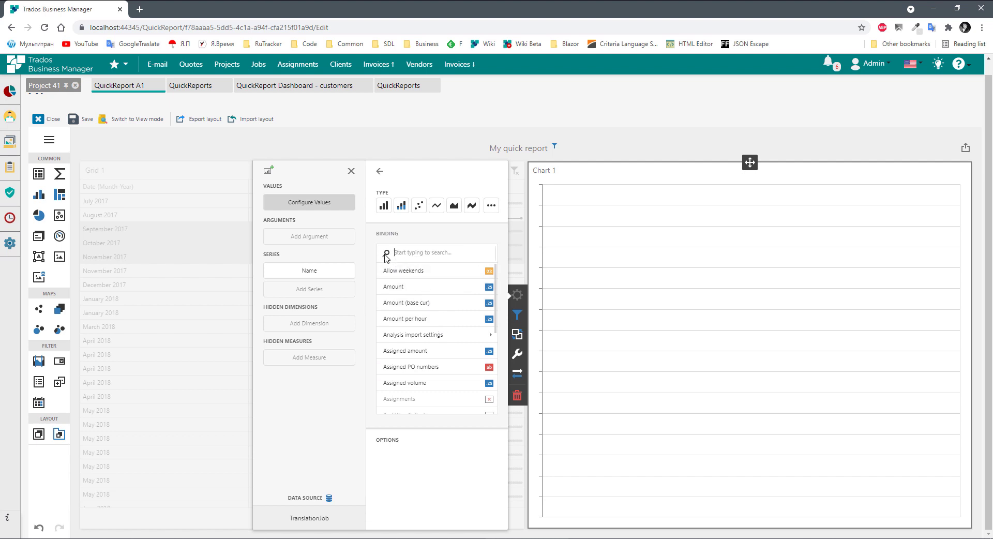
{"action": "type", "text": "avera"}
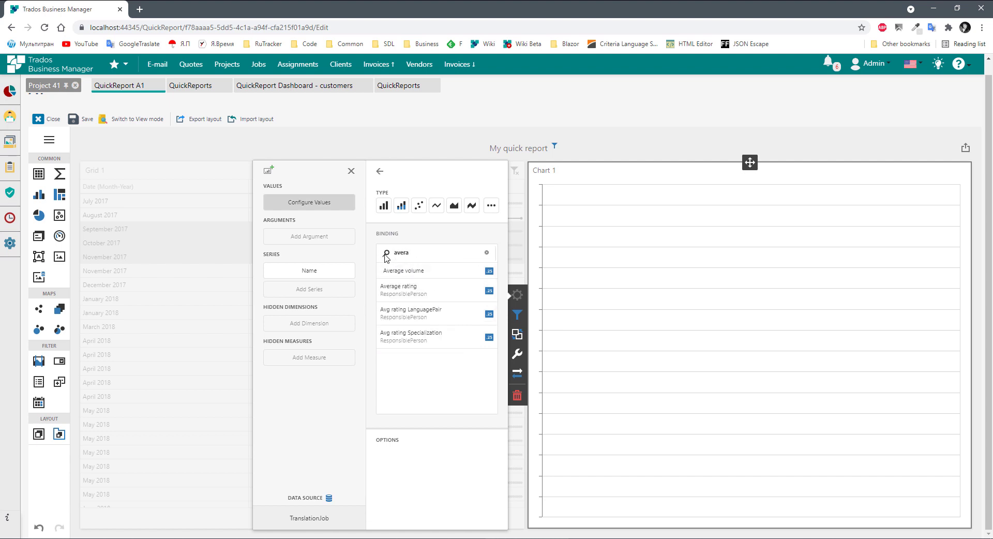
{"action": "left_click", "coordinate": [397, 273]}
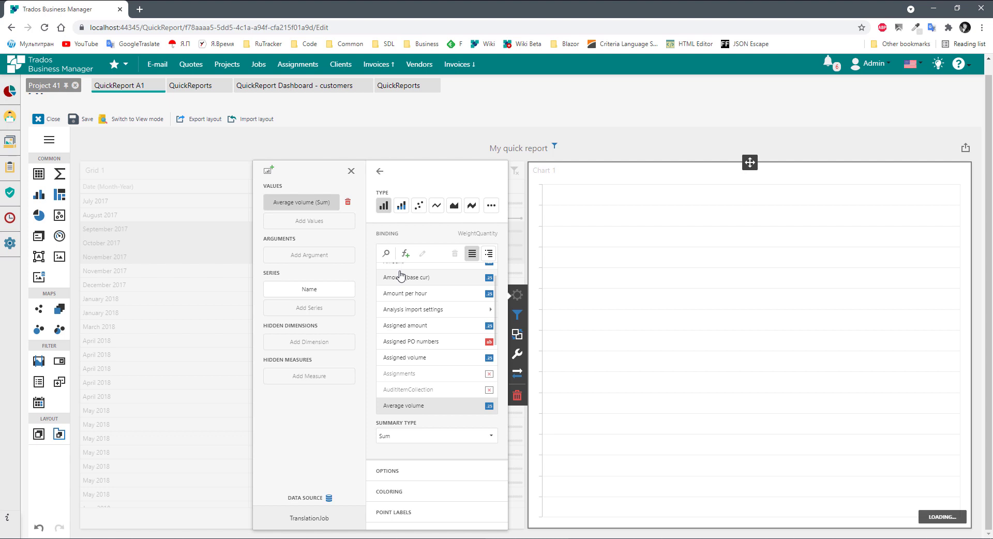
{"action": "mouse_move", "coordinate": [821, 239]}
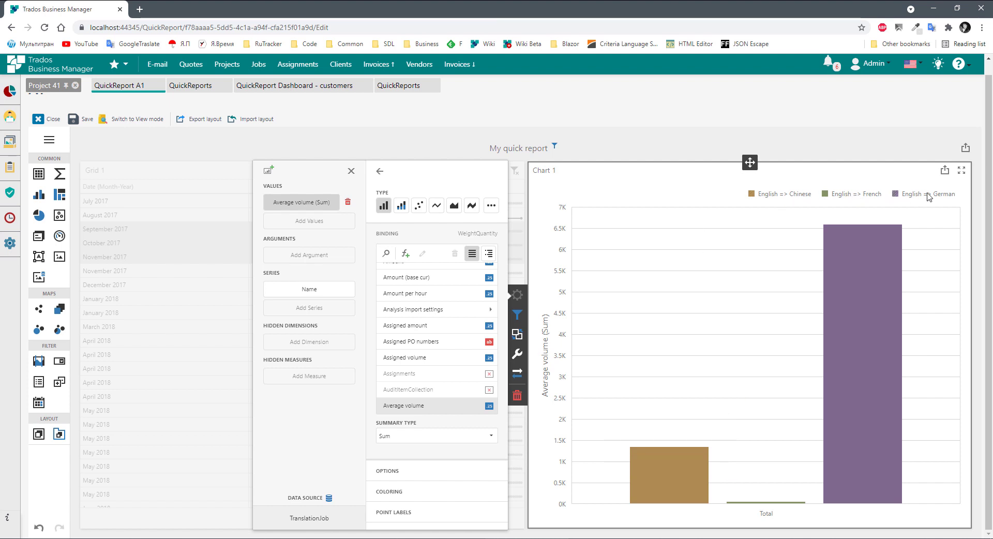
{"action": "mouse_move", "coordinate": [886, 442]}
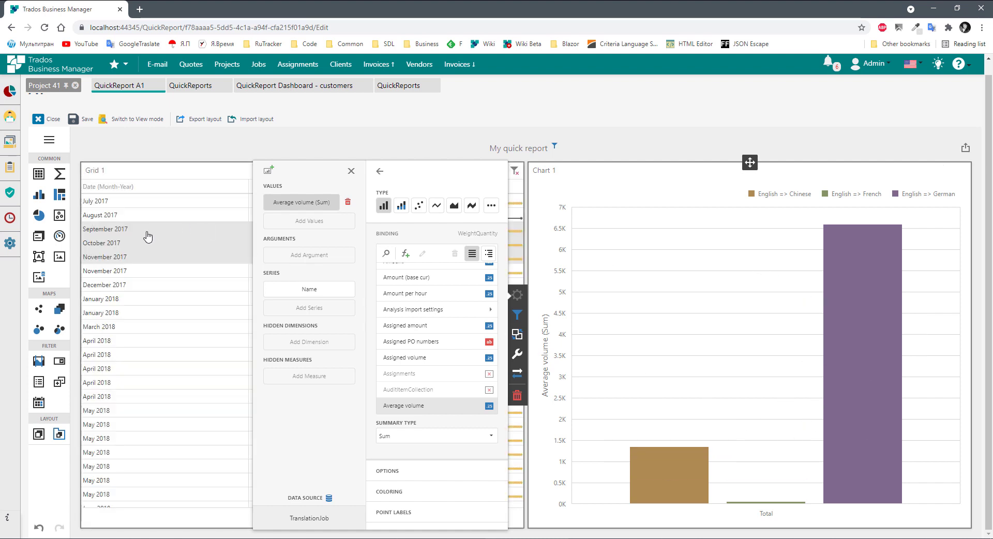
- Add the November 2017 USD, December 2017, both January 2018, March 2018, two April 2018 and first May 2018 rows to the grid selection
{"action": "left_click", "coordinate": [104, 280]}
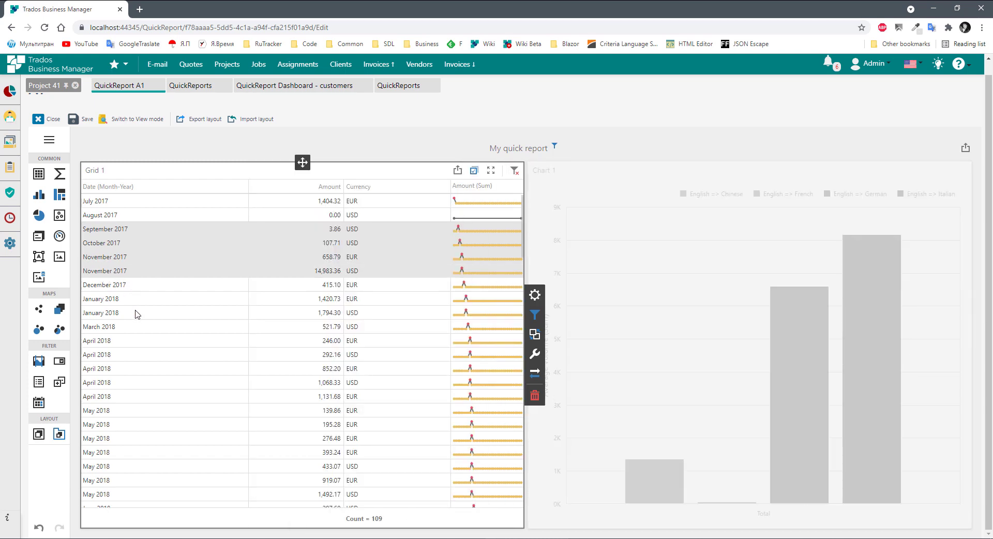
{"action": "left_click", "coordinate": [134, 289]}
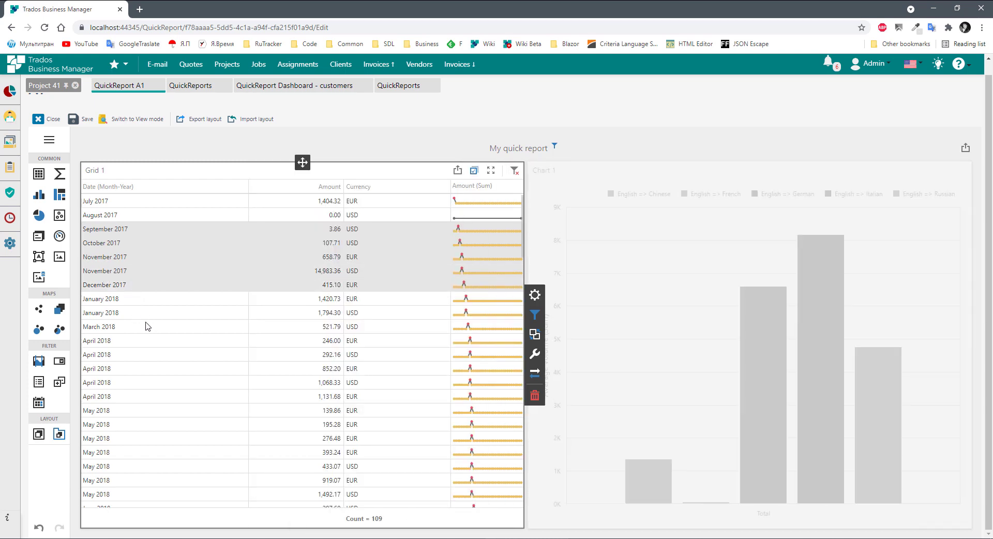
{"action": "left_click", "coordinate": [138, 303]}
{"action": "left_click", "coordinate": [140, 411]}
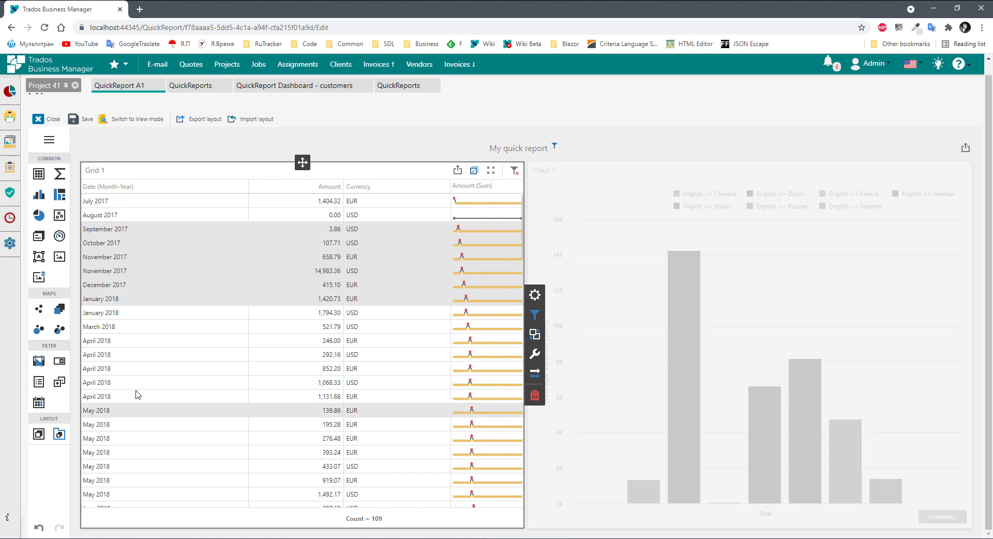
{"action": "left_click", "coordinate": [135, 384]}
{"action": "left_click", "coordinate": [149, 343]}
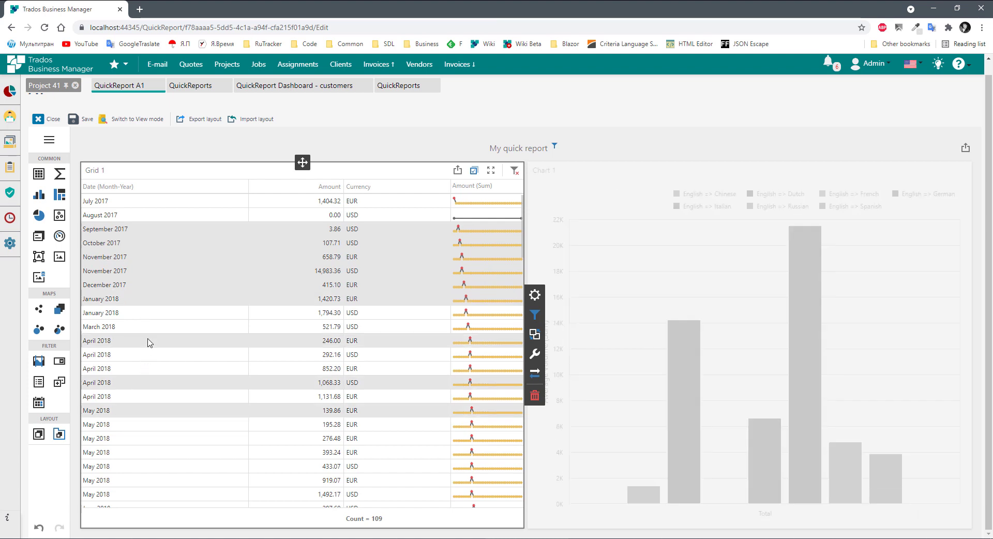
{"action": "left_click", "coordinate": [151, 329]}
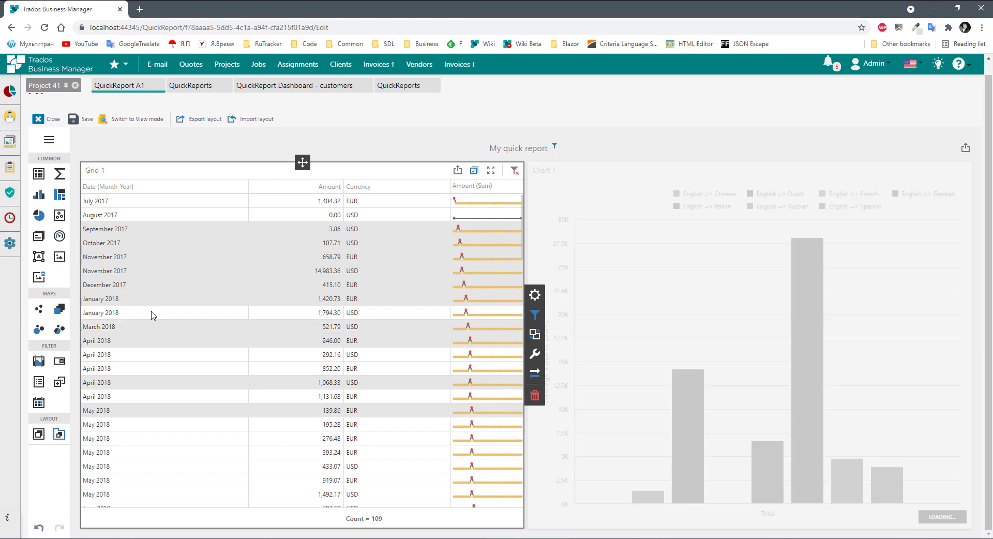
{"action": "left_click", "coordinate": [151, 314]}
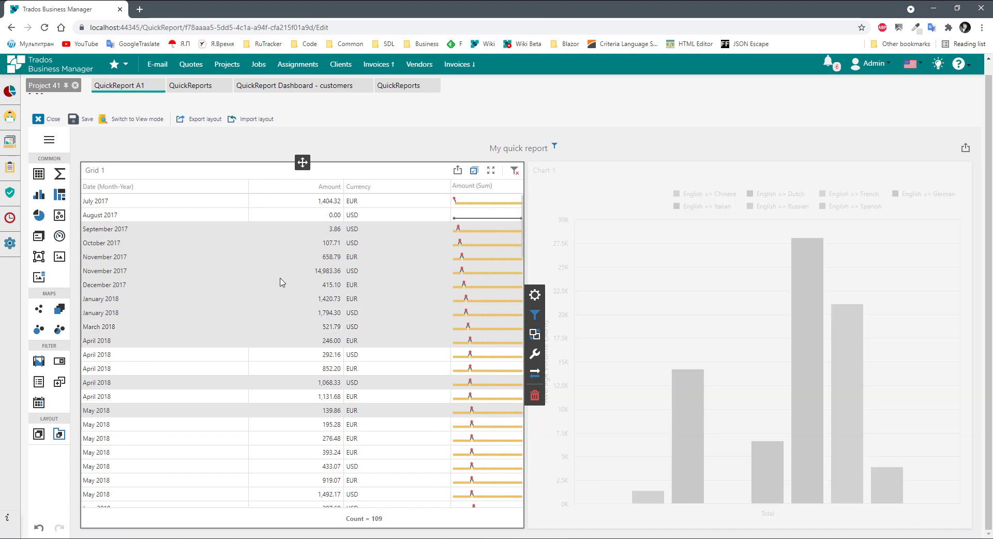
- Set the grid's master filter mode to None
{"action": "left_click", "coordinate": [540, 336]}
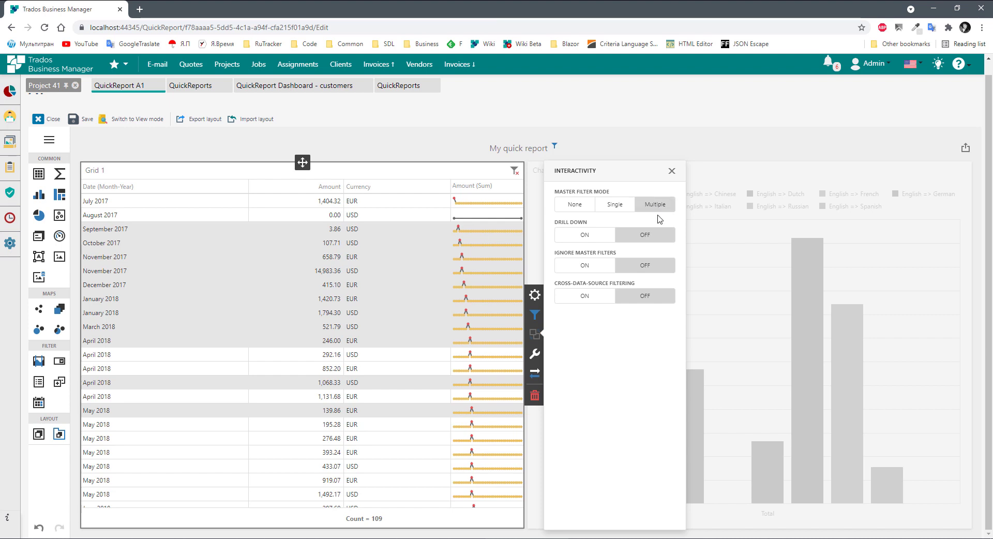
{"action": "left_click", "coordinate": [571, 205]}
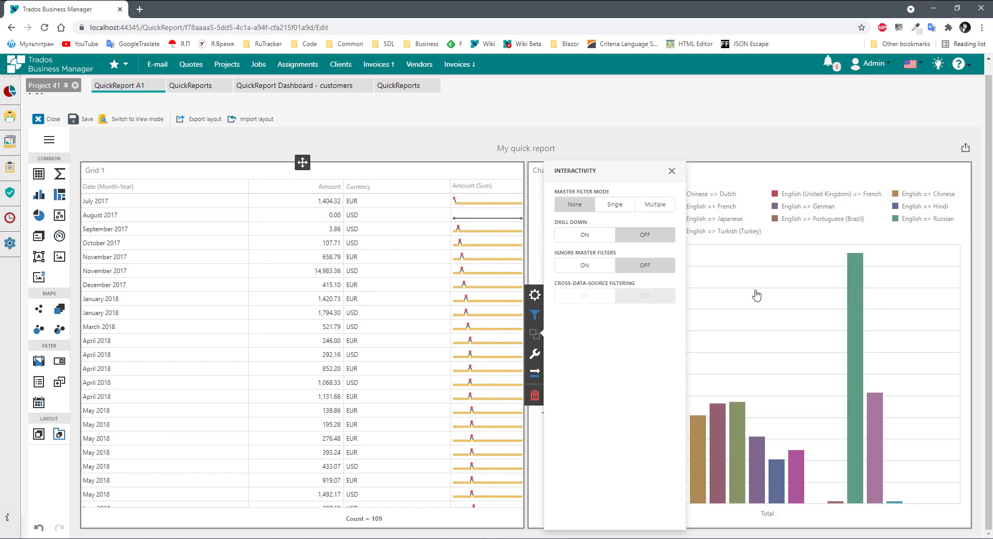
- Try Multiple and Single master filter modes on the chart, with Points and Arguments as target dimensions
{"action": "left_click", "coordinate": [756, 294]}
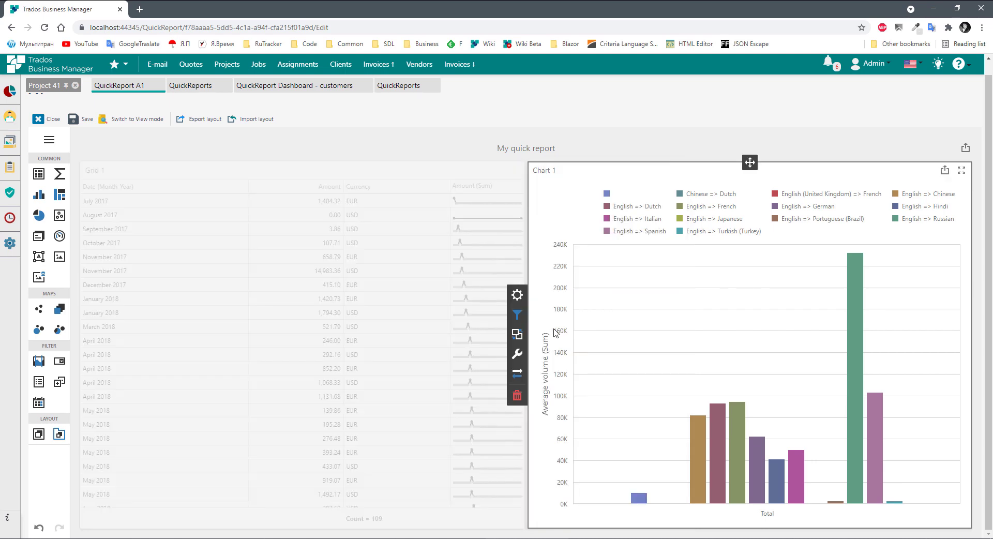
{"action": "left_click", "coordinate": [516, 336]}
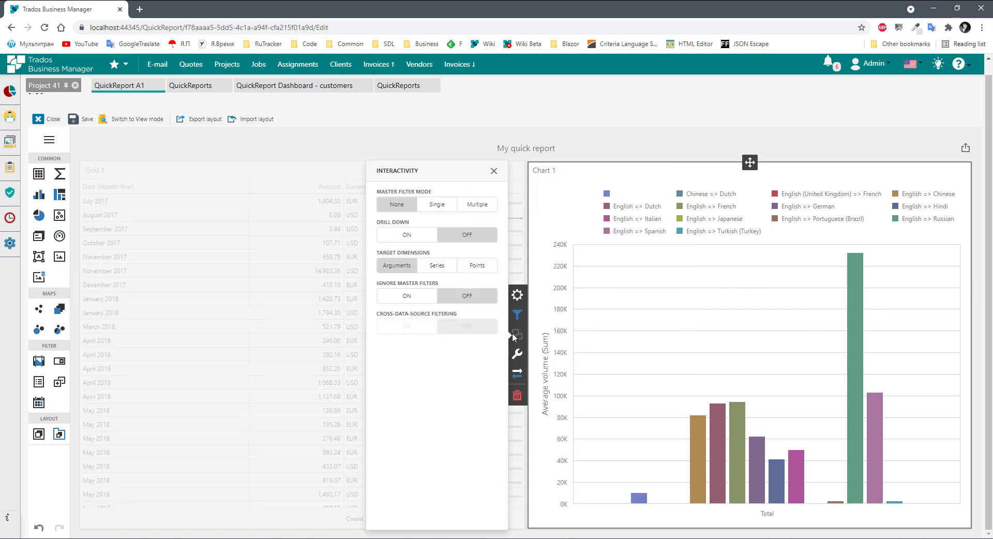
{"action": "left_click", "coordinate": [467, 206]}
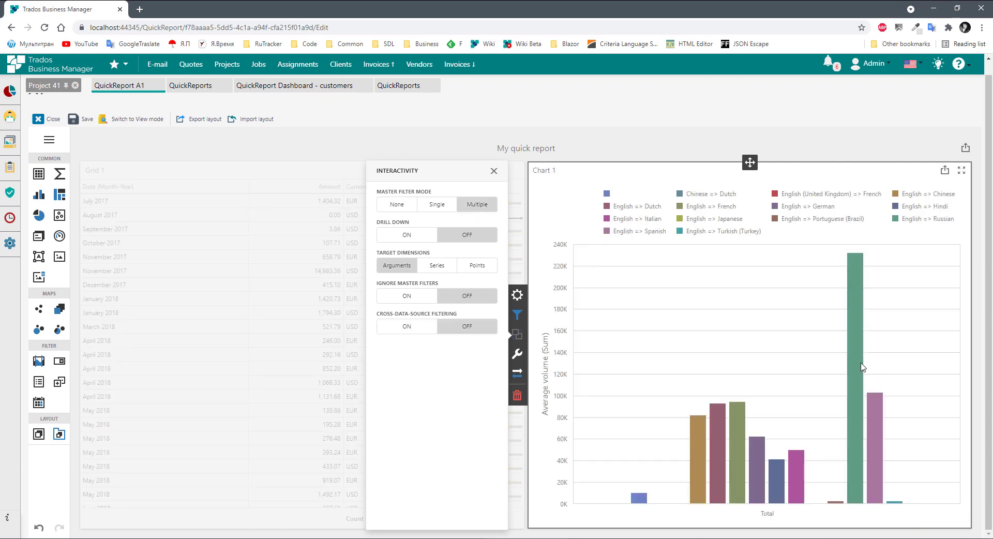
{"action": "mouse_move", "coordinate": [856, 365]}
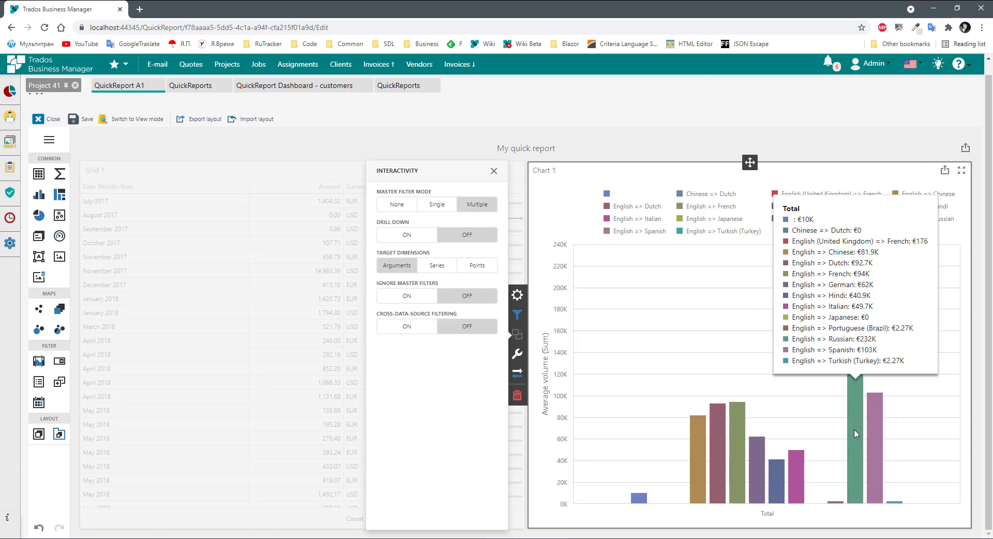
{"action": "left_click", "coordinate": [437, 205]}
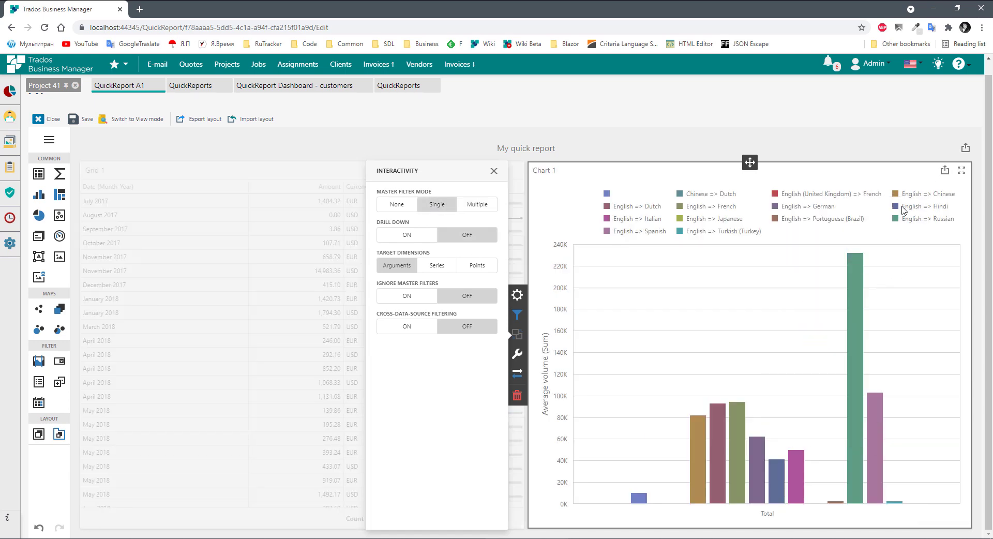
{"action": "mouse_move", "coordinate": [702, 475]}
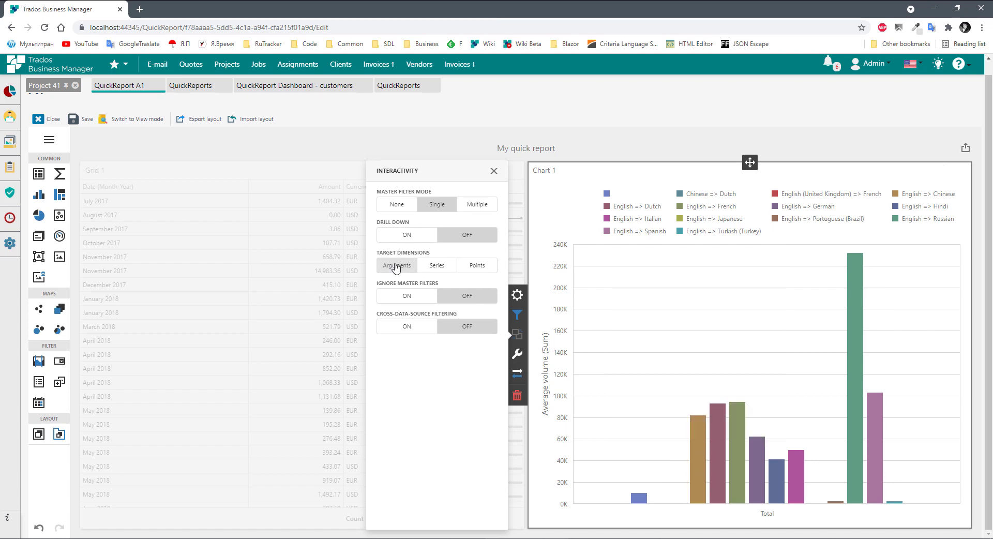
{"action": "left_click", "coordinate": [472, 266]}
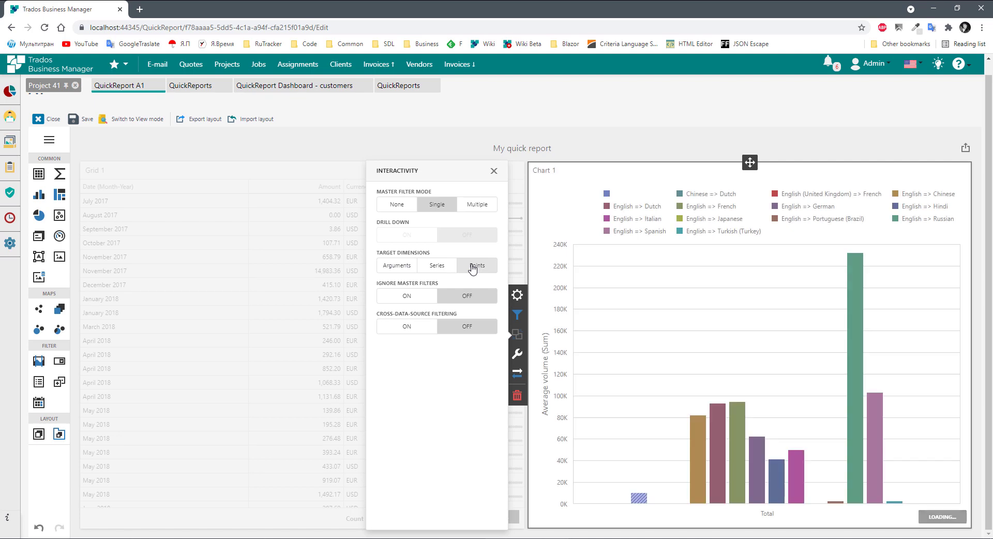
{"action": "left_click", "coordinate": [395, 266]}
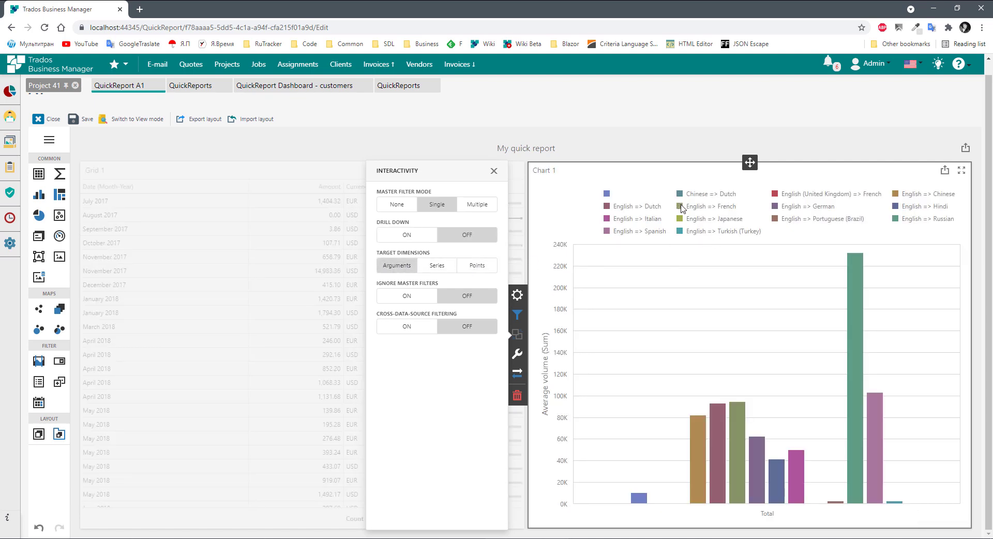
{"action": "mouse_move", "coordinate": [639, 499]}
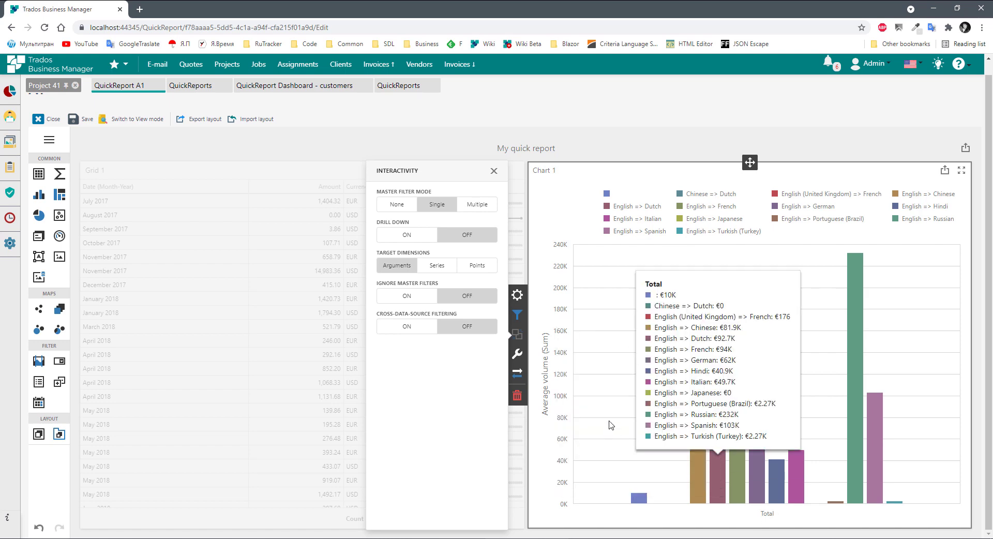
- Set the chart's target dimensions to Series and filter the grid by individual bars, including English => Italian, Spanish, Chinese and Dutch
{"action": "left_click", "coordinate": [437, 264]}
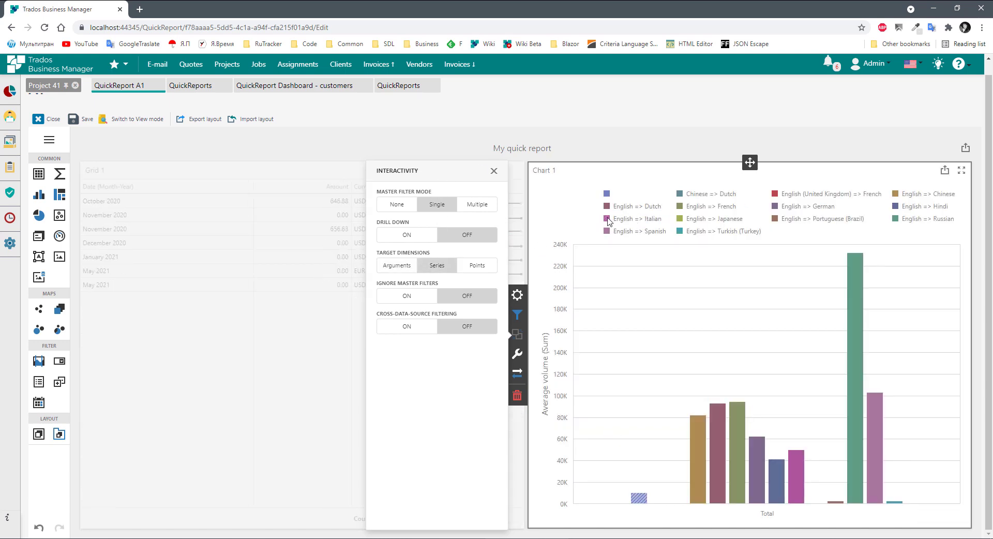
{"action": "left_click", "coordinate": [856, 469]}
{"action": "left_click", "coordinate": [796, 473]}
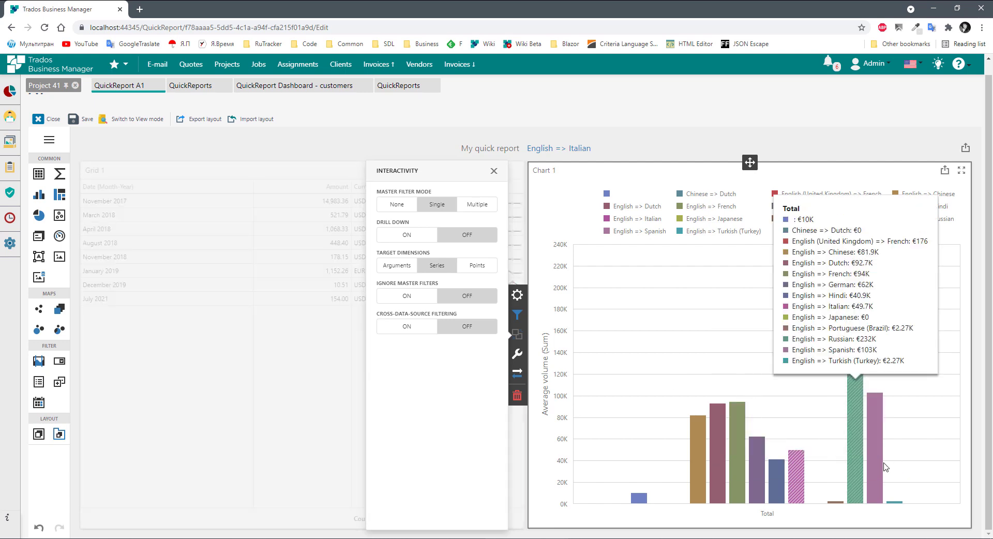
{"action": "left_click", "coordinate": [883, 467]}
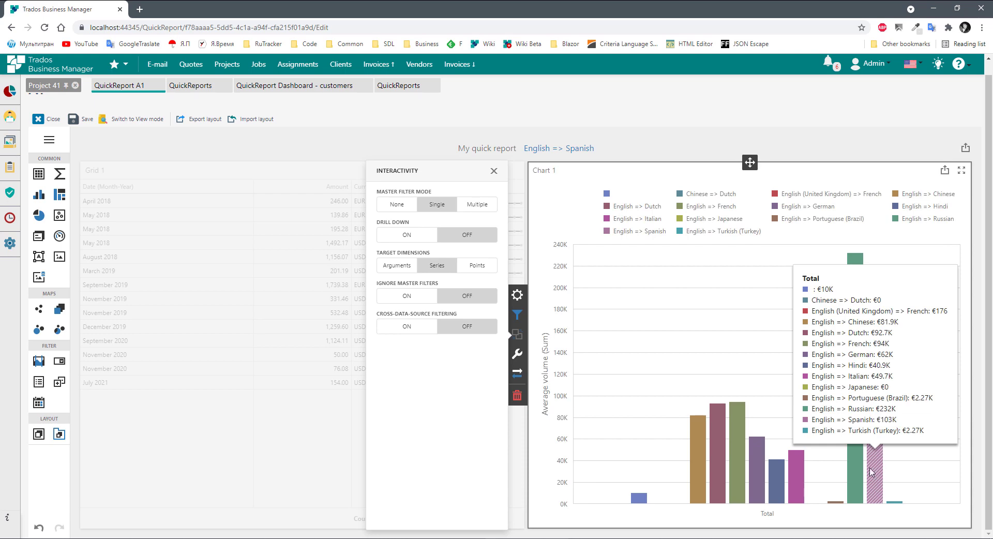
{"action": "left_click", "coordinate": [700, 476]}
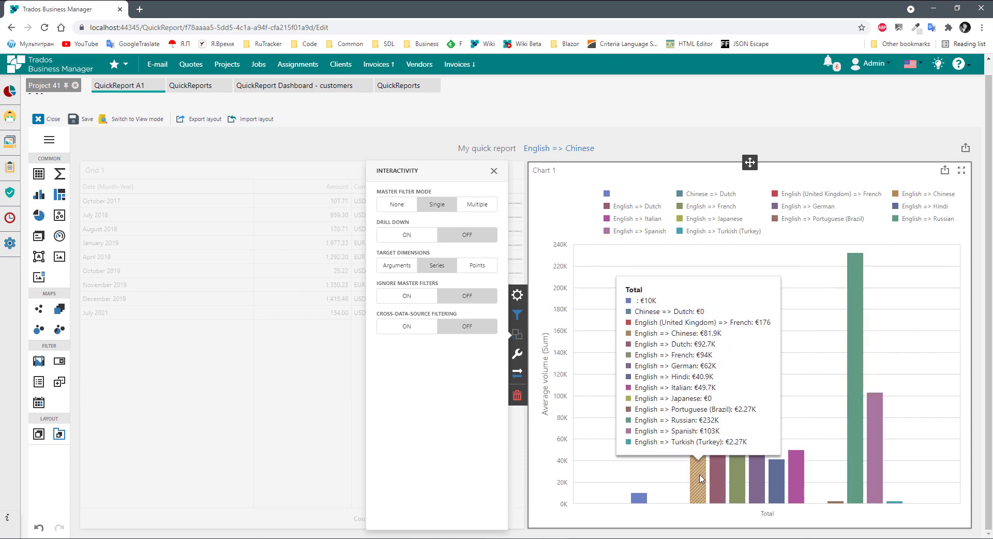
{"action": "left_click", "coordinate": [714, 476]}
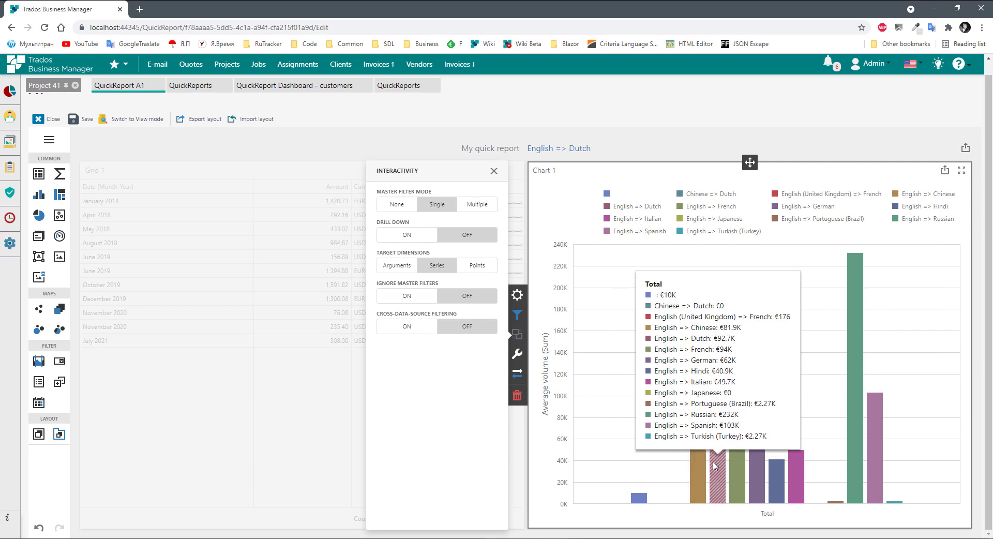
- Set the chart's master filter mode back to None and select the grid
{"action": "left_click", "coordinate": [401, 204]}
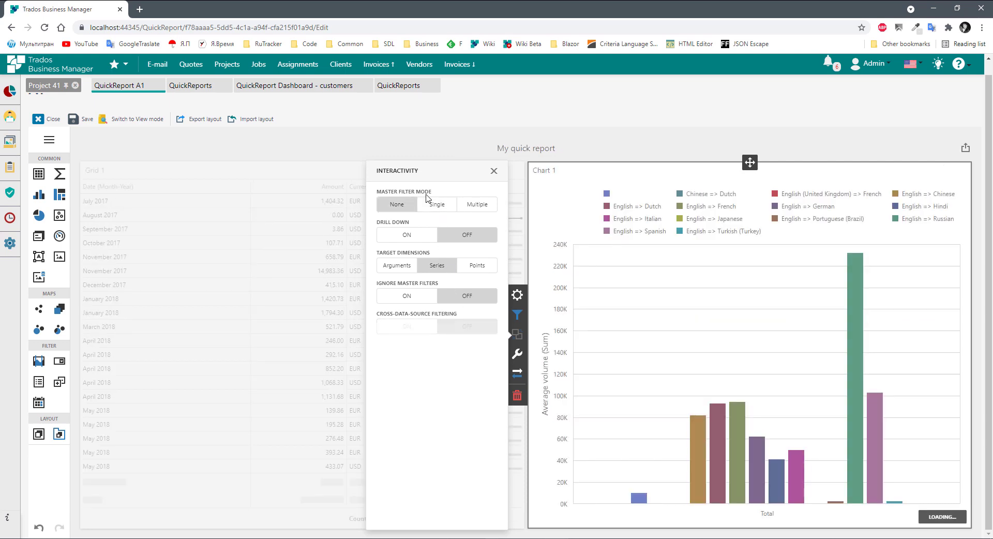
{"action": "left_click", "coordinate": [200, 259]}
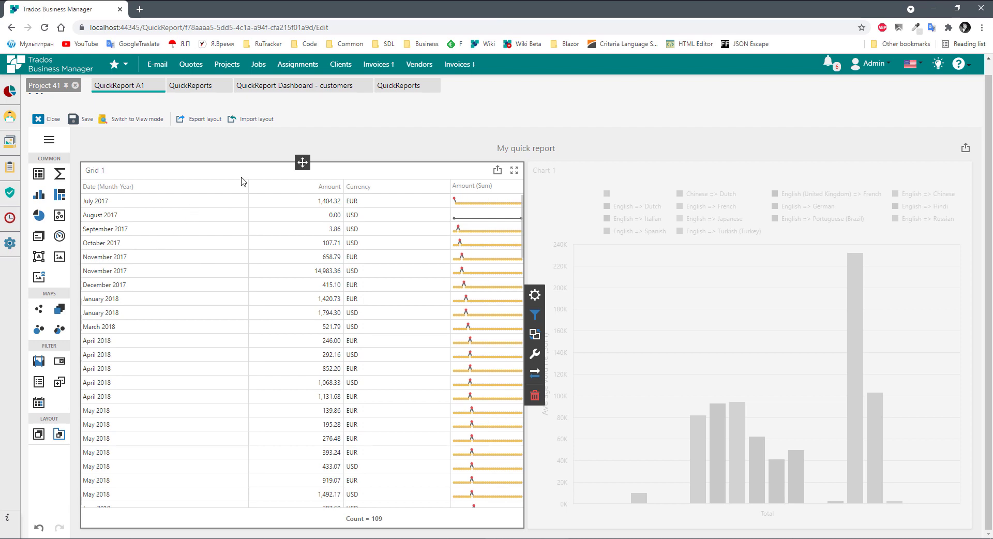
- Review the interactivity settings of the chart and of the grid
{"action": "left_click", "coordinate": [616, 279]}
{"action": "left_click", "coordinate": [517, 334]}
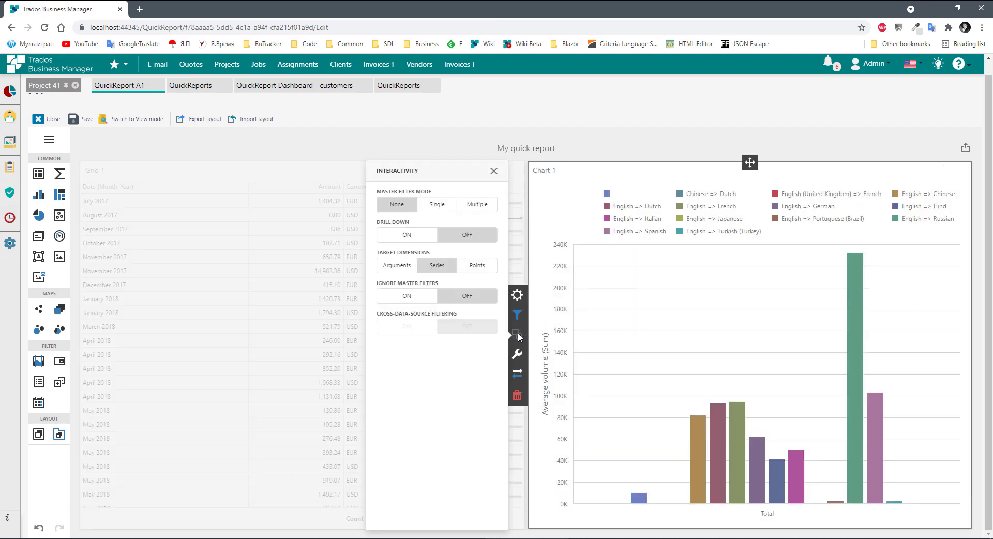
{"action": "left_click", "coordinate": [228, 306]}
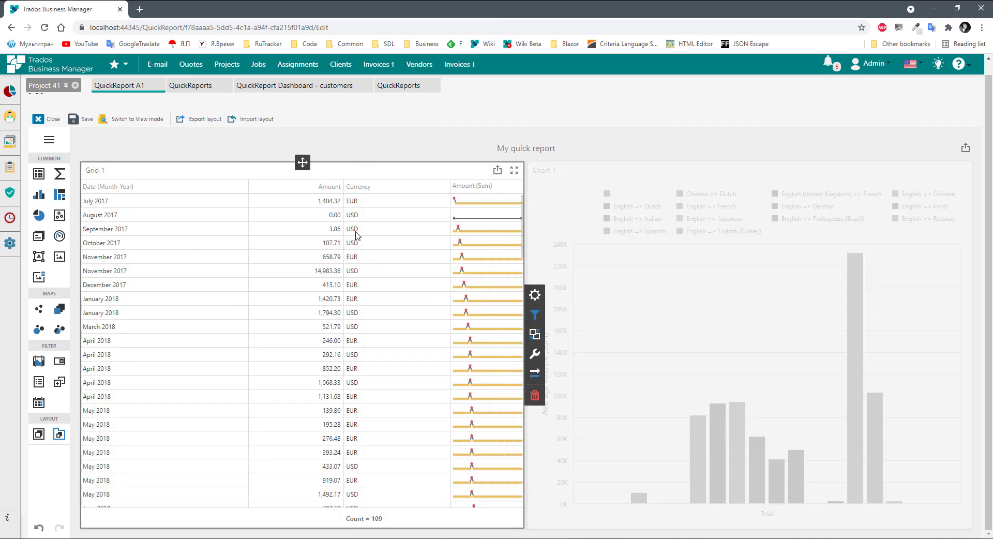
{"action": "left_click", "coordinate": [535, 334]}
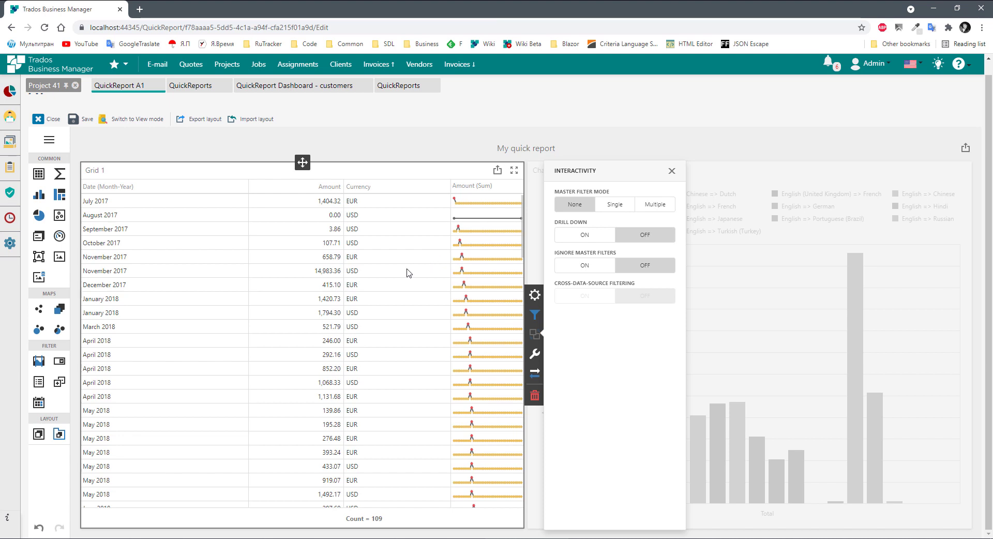
- Change the grid's Amount column from a dimension to a measure with the Sum summary, and check the types of the other columns
{"action": "left_click", "coordinate": [536, 294]}
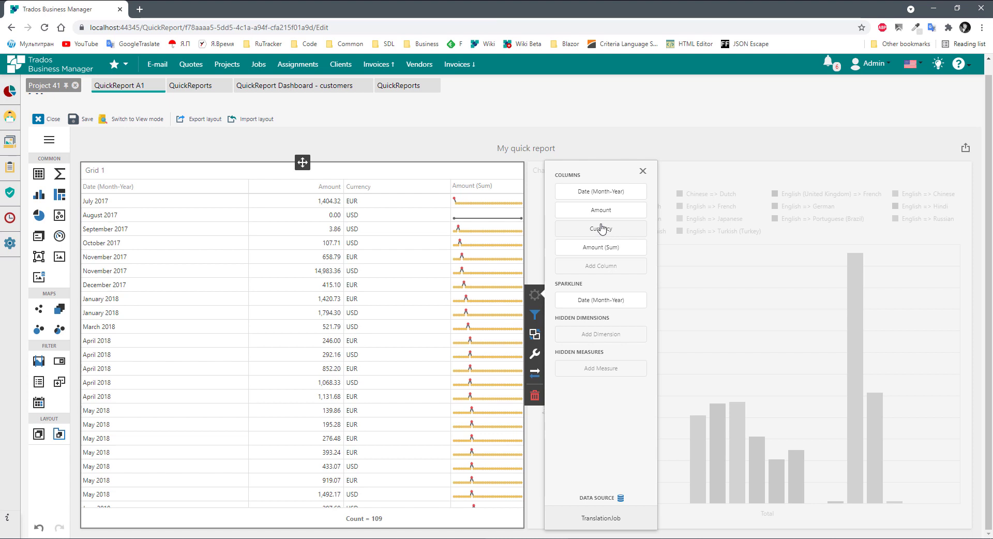
{"action": "left_click", "coordinate": [606, 195]}
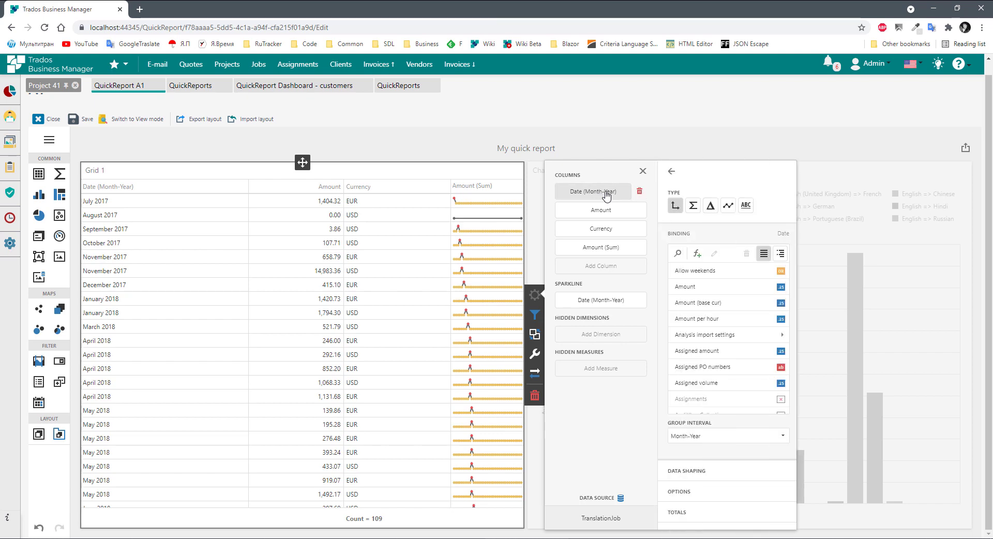
{"action": "left_click", "coordinate": [607, 211]}
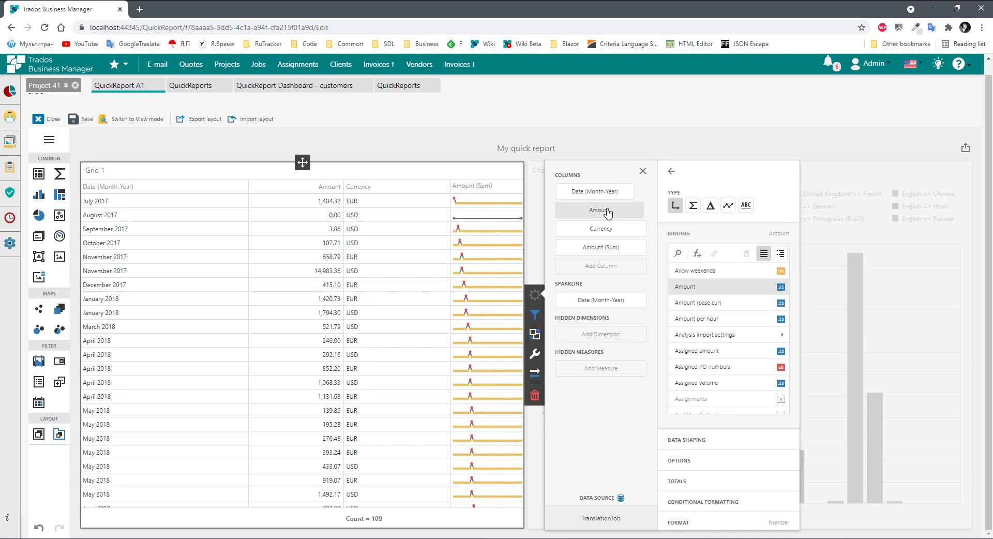
{"action": "left_click", "coordinate": [693, 206]}
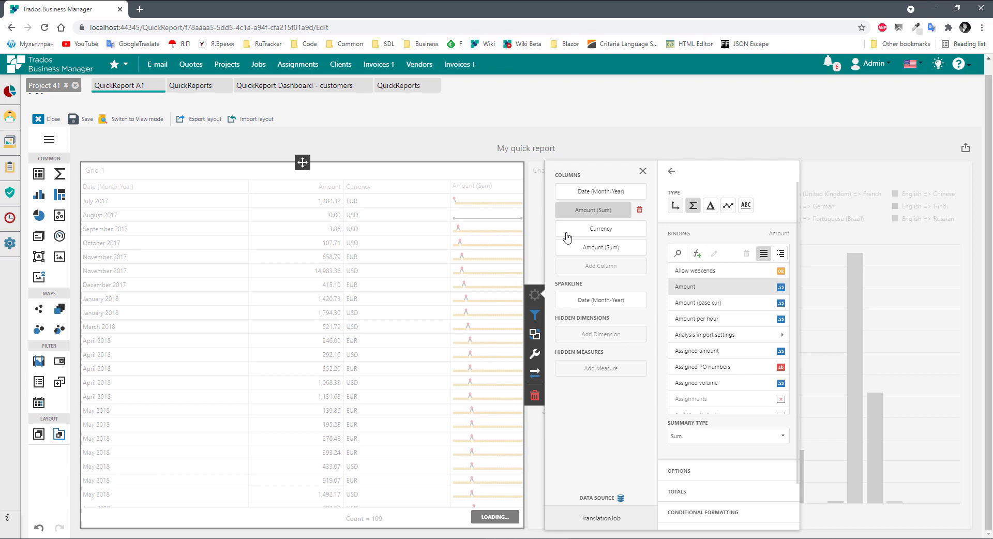
{"action": "left_click", "coordinate": [593, 228]}
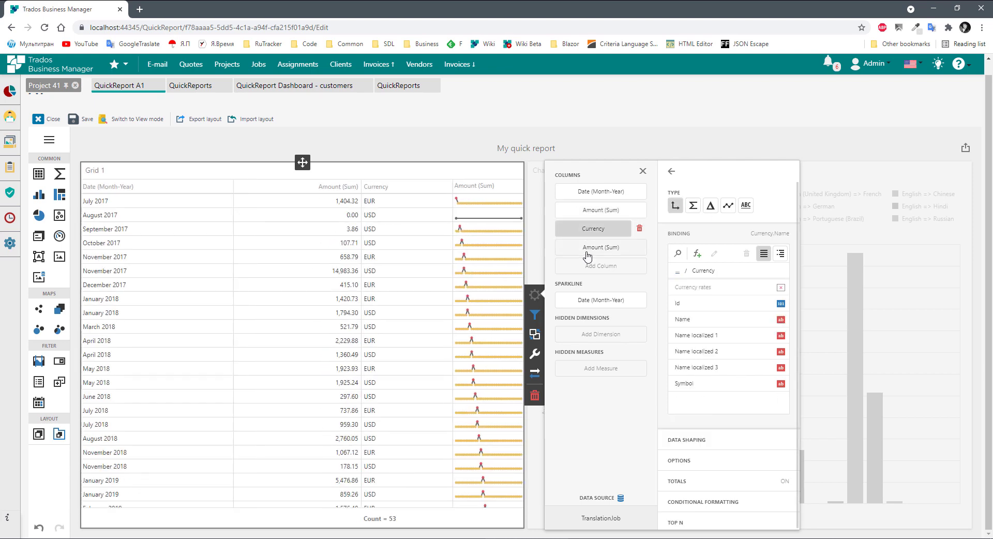
{"action": "left_click", "coordinate": [587, 254]}
{"action": "left_click", "coordinate": [726, 208]}
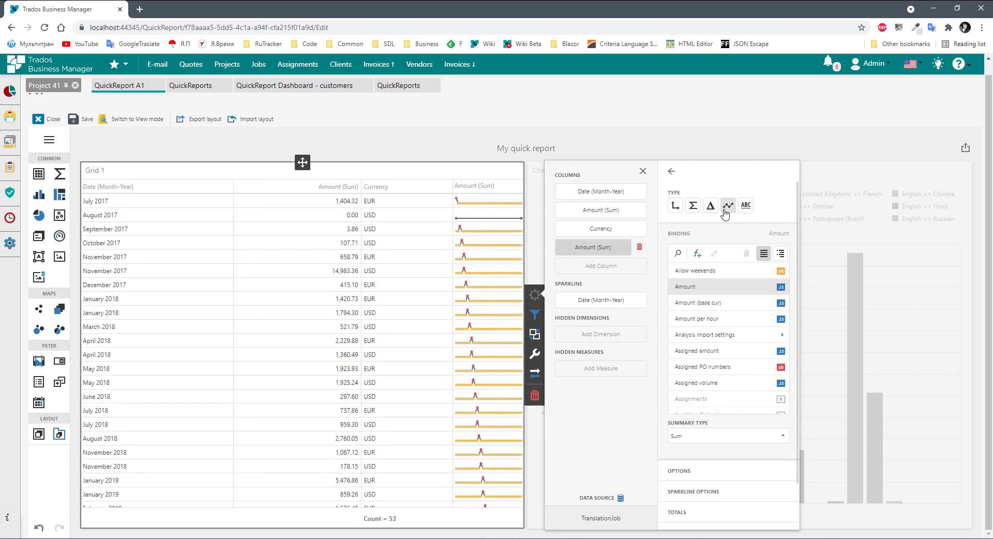
- Turn on drill down for the grid and move the Currency column directly after Date (Month-Year)
{"action": "left_click", "coordinate": [537, 334]}
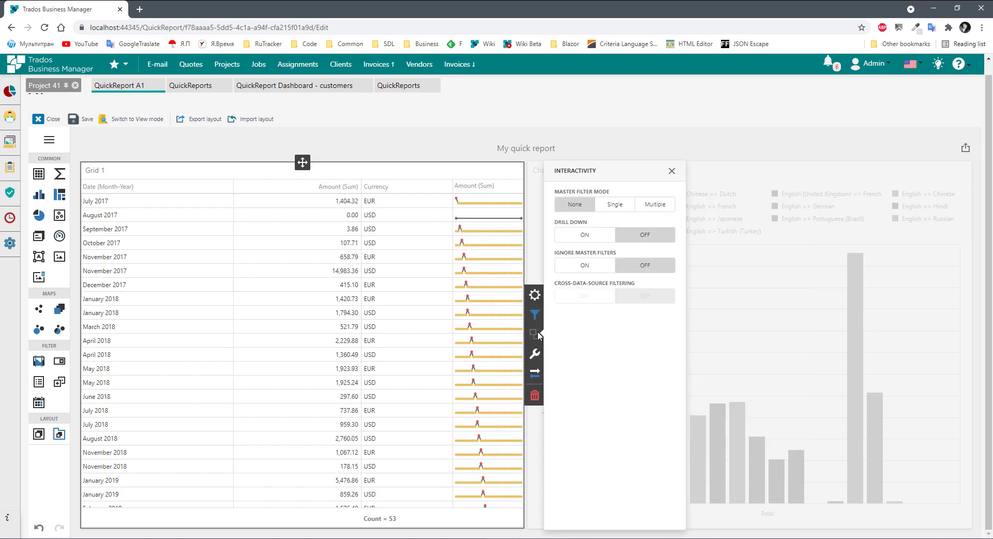
{"action": "left_click", "coordinate": [585, 236]}
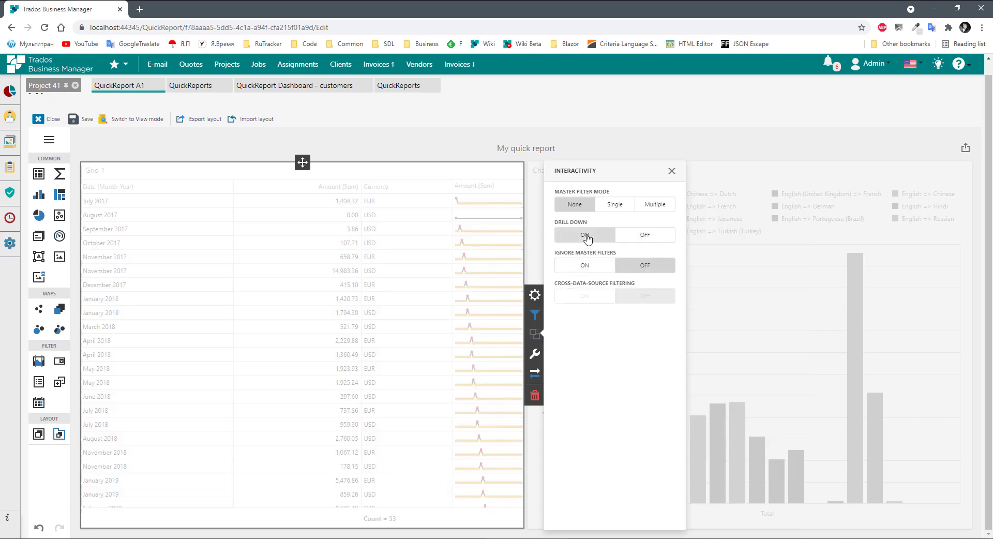
{"action": "left_click", "coordinate": [535, 299]}
{"action": "left_click_drag", "start_coordinate": [594, 238], "coordinate": [600, 210]}
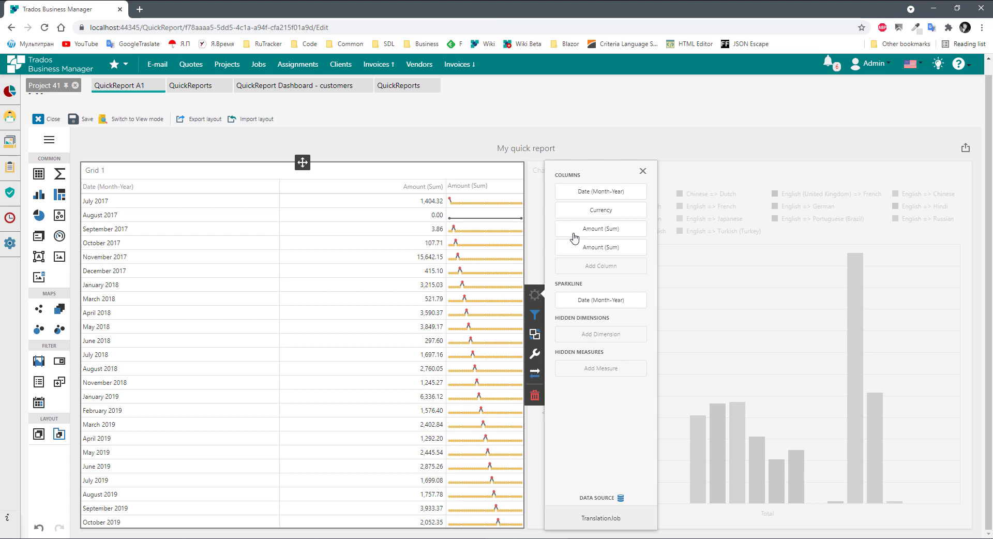
- Test the grid's drill-down by opening May 2018, return to the month list and inspect the April 2018 sparkline
{"action": "left_click", "coordinate": [593, 232]}
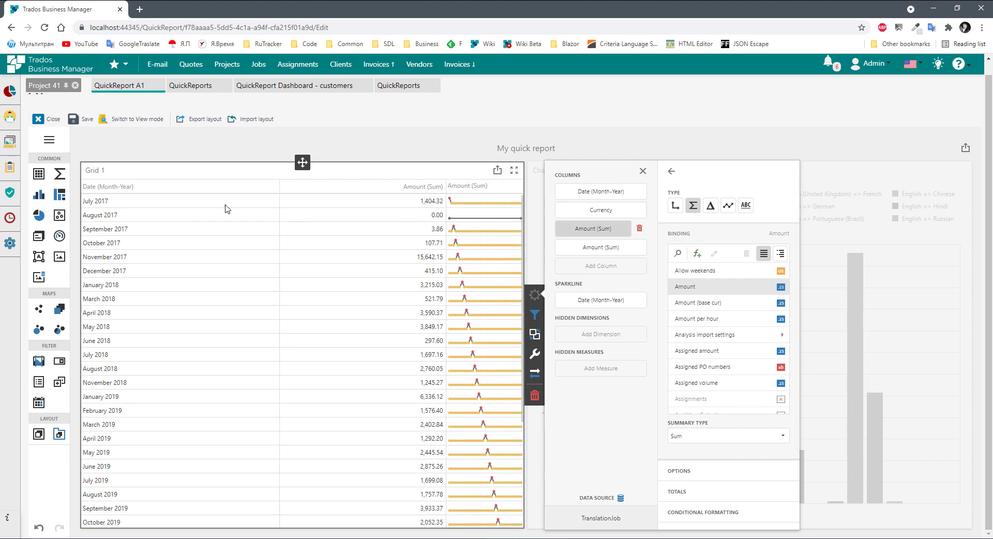
{"action": "left_click", "coordinate": [94, 328]}
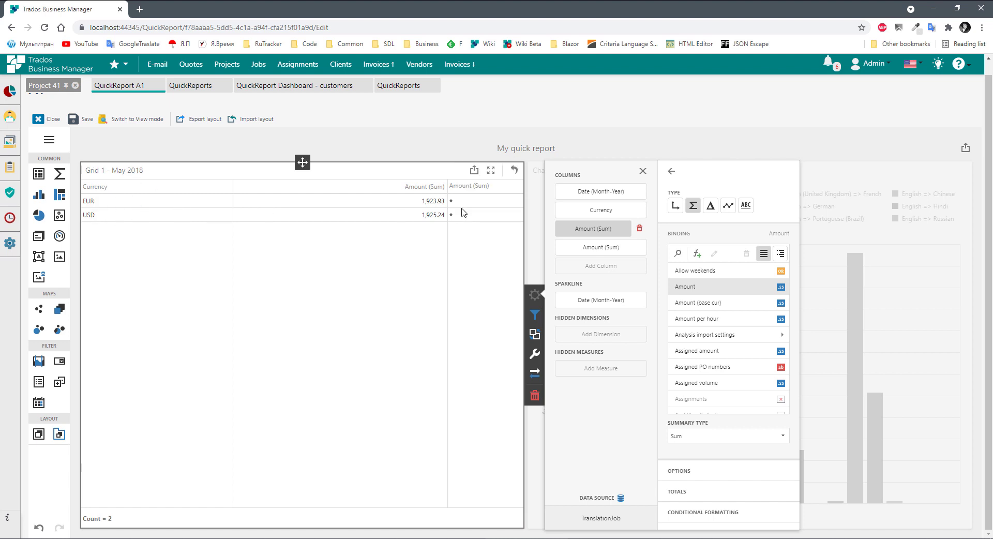
{"action": "left_click", "coordinate": [515, 171]}
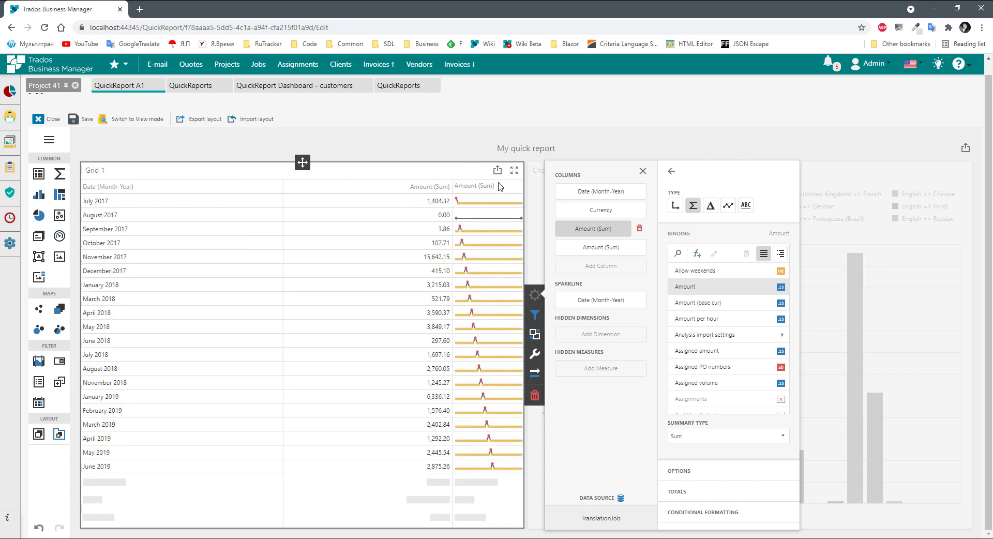
{"action": "mouse_move", "coordinate": [494, 312]}
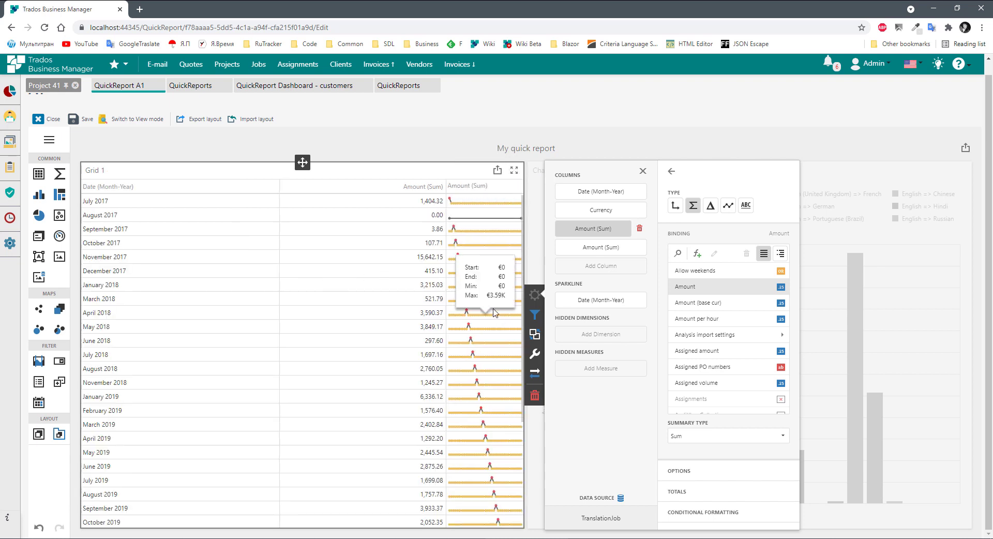
- Try the Ignore Master Filters option on the grid and switch it back off
{"action": "left_click", "coordinate": [535, 337]}
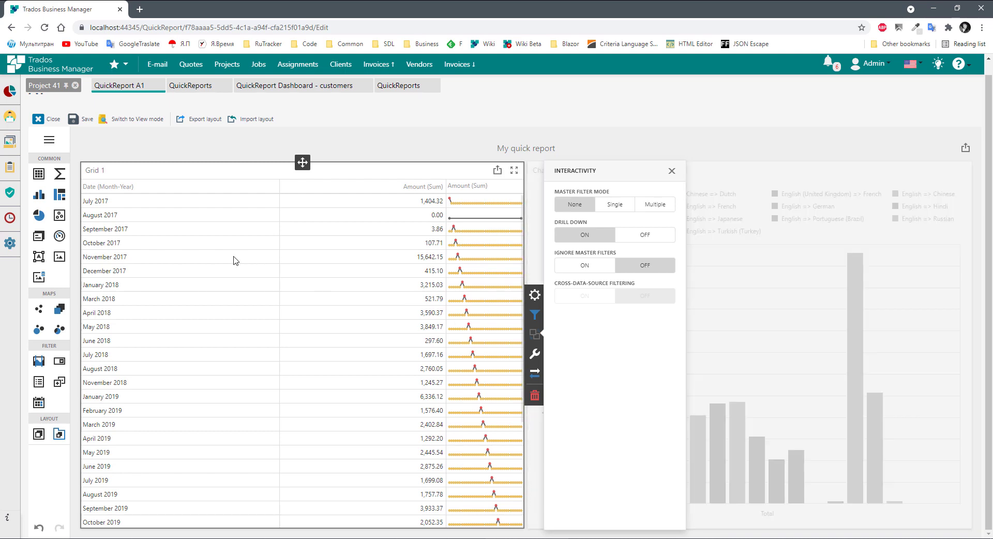
{"action": "left_click", "coordinate": [599, 265]}
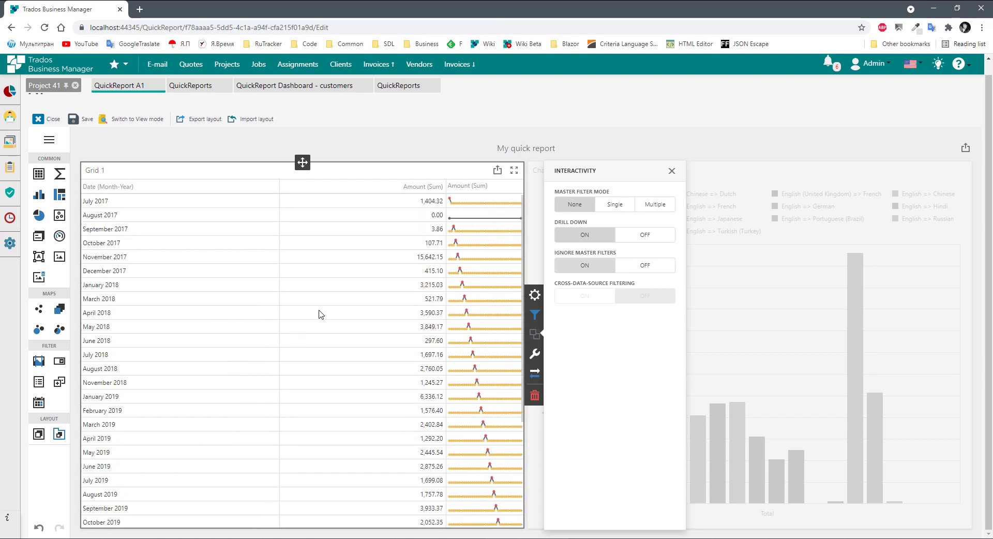
{"action": "left_click", "coordinate": [645, 264]}
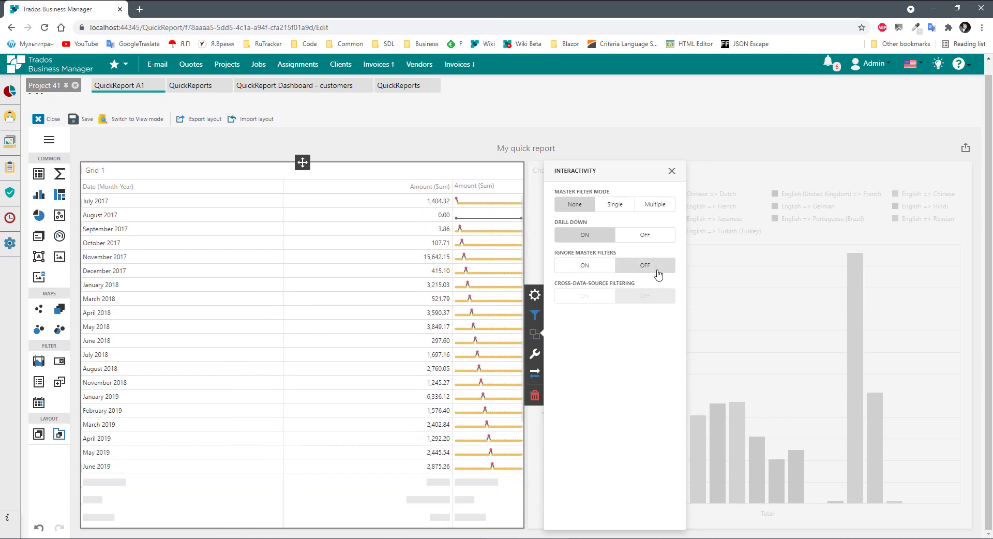
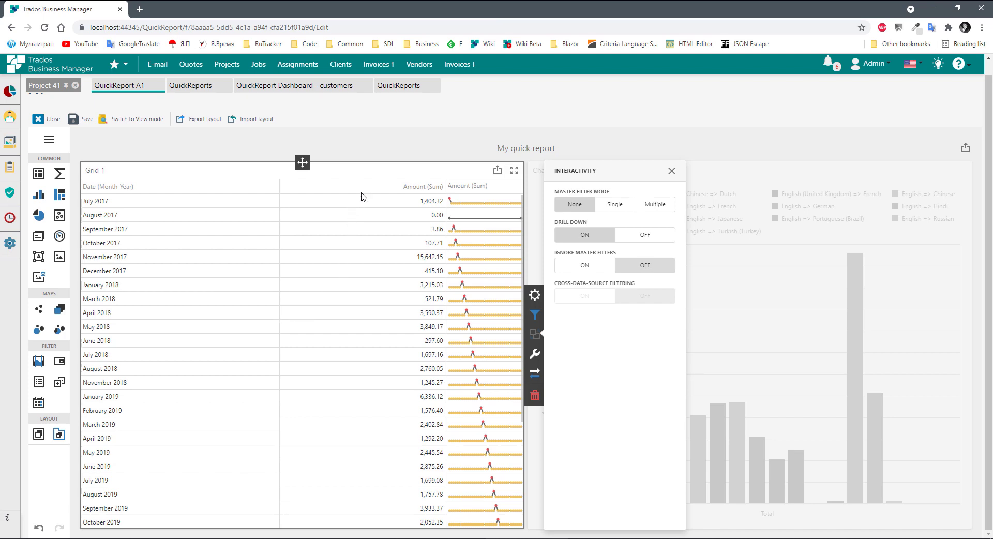
- Add a pivot item below the grid, widen both at the chart's expense, and make the pivot taller by shrinking the grid
{"action": "left_click", "coordinate": [418, 152]}
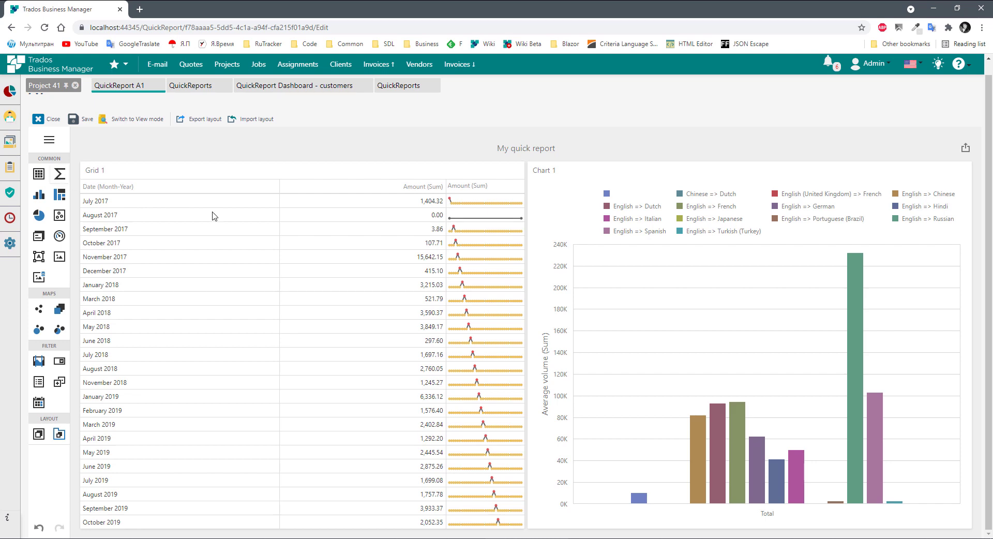
{"action": "left_click_drag", "start_coordinate": [240, 222], "coordinate": [243, 222]}
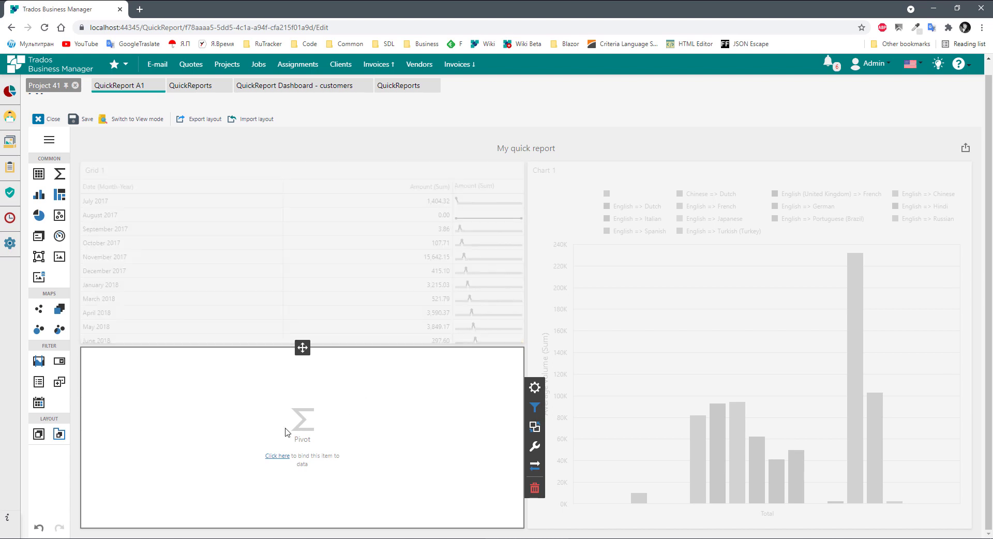
{"action": "left_click", "coordinate": [161, 433]}
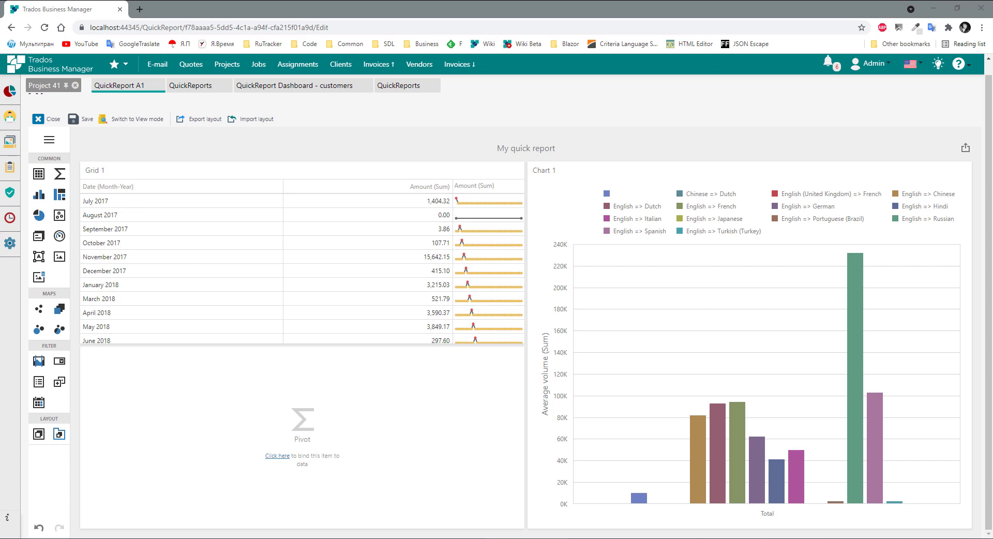
{"action": "left_click", "coordinate": [245, 432]}
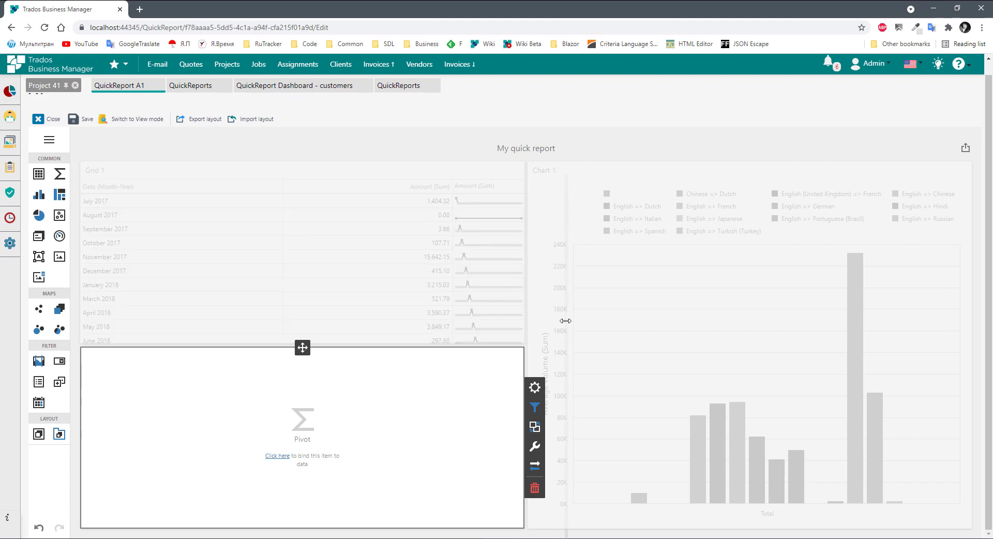
{"action": "left_click_drag", "start_coordinate": [565, 321], "coordinate": [611, 322]}
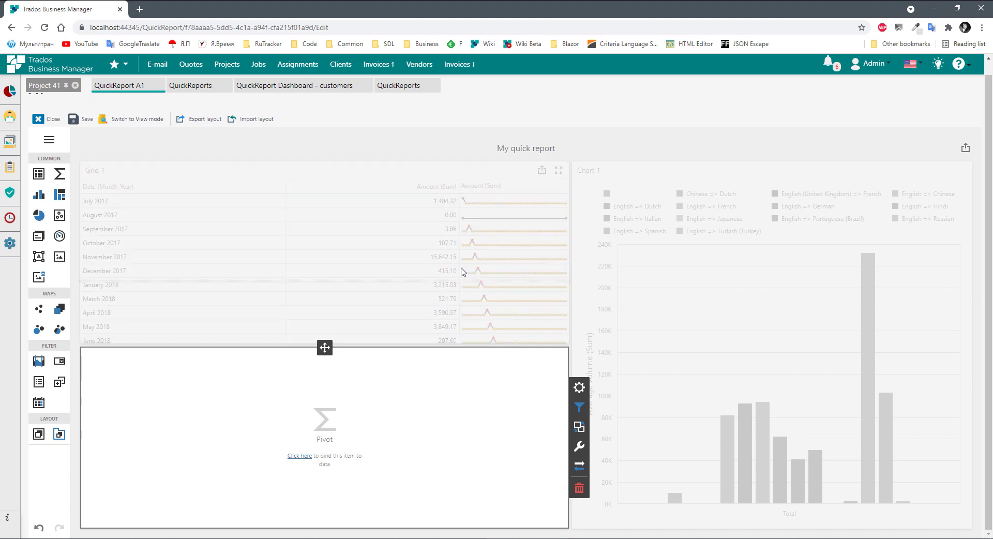
{"action": "left_click_drag", "start_coordinate": [461, 345], "coordinate": [461, 268]}
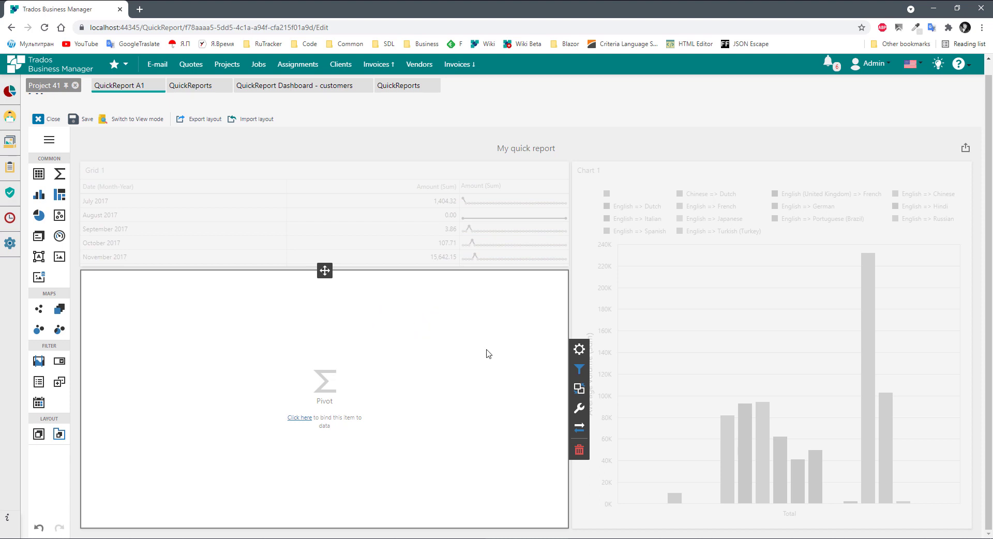
- Add the TranslationJob Amount field as the pivot's value, summarized by Sum
{"action": "left_click", "coordinate": [579, 351]}
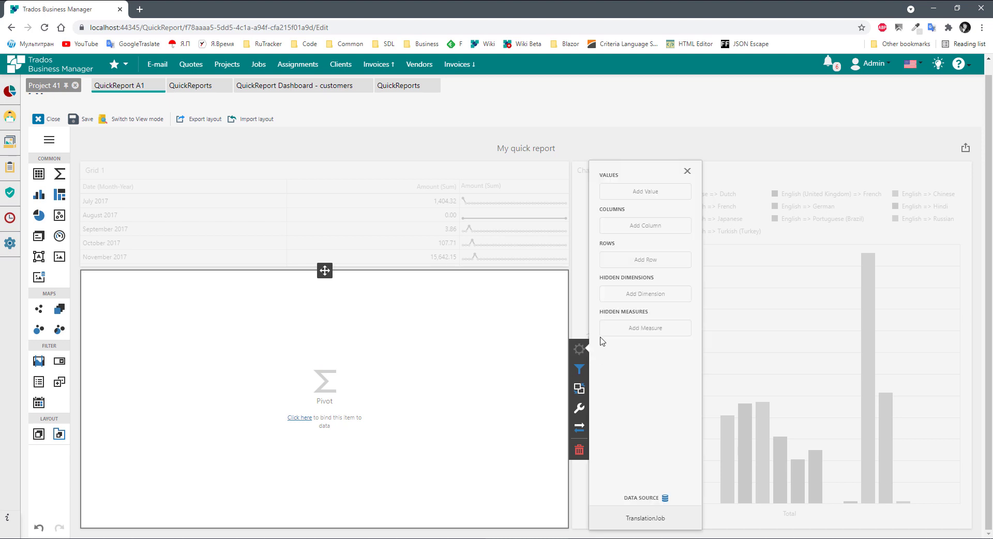
{"action": "left_click", "coordinate": [636, 192]}
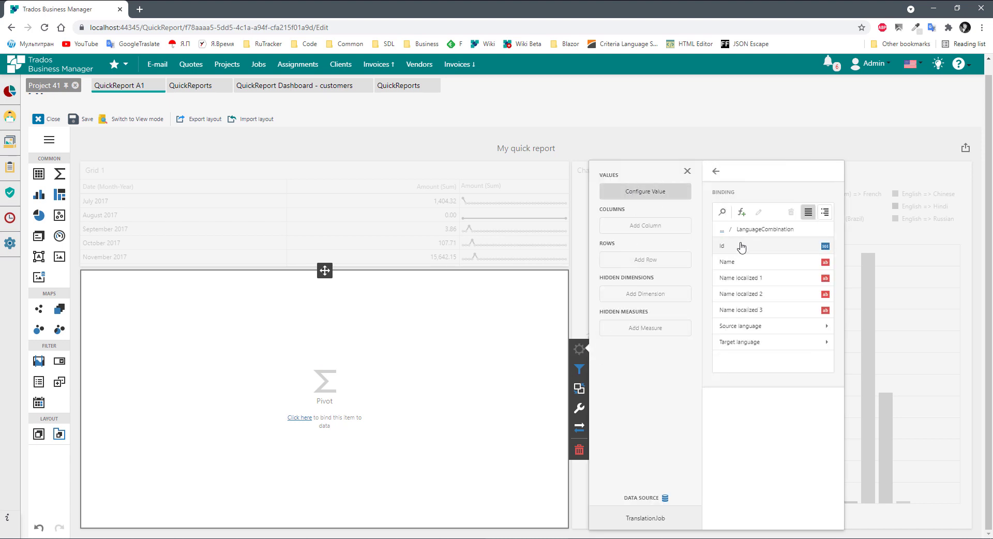
{"action": "left_click", "coordinate": [722, 229]}
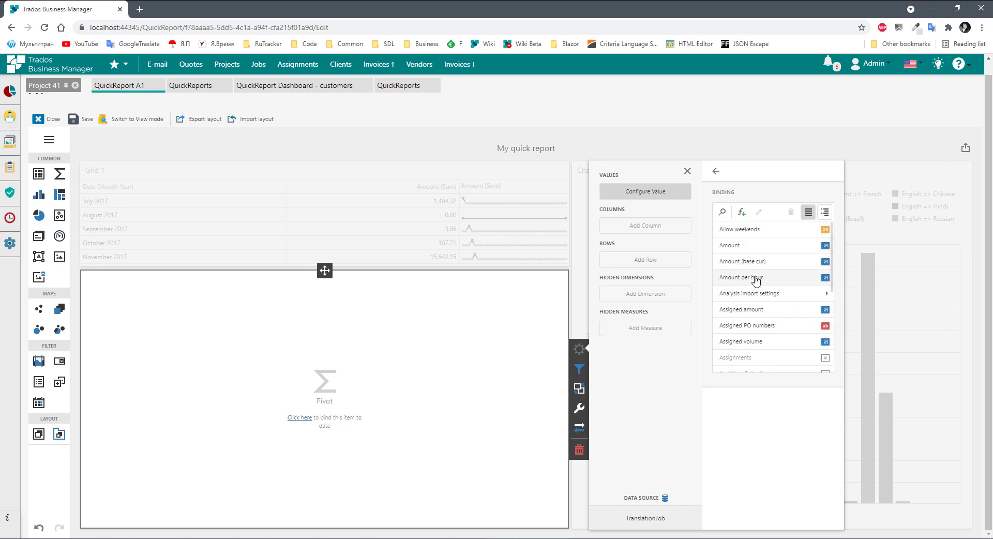
{"action": "left_click", "coordinate": [735, 248]}
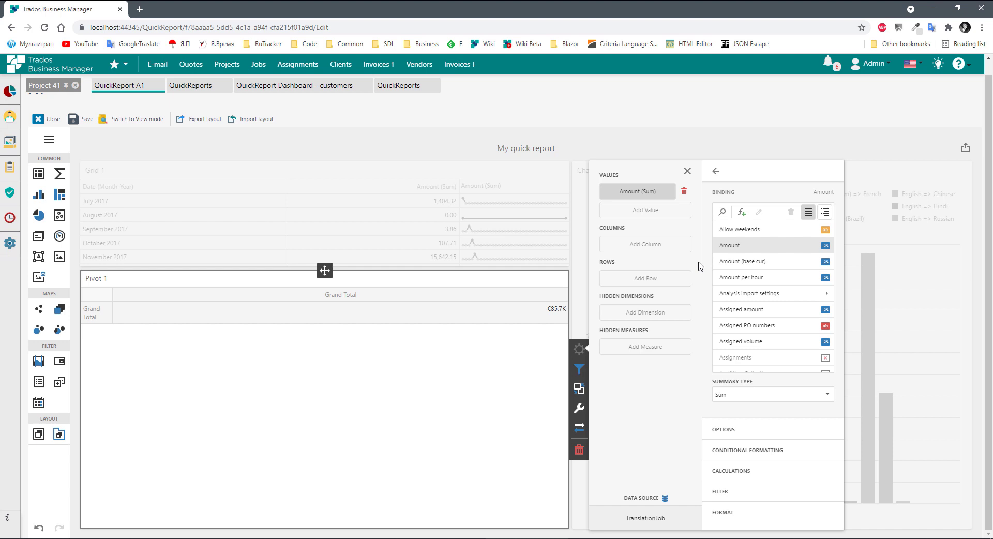
- Add the Currency Name field as the pivot's row
{"action": "left_click", "coordinate": [623, 282]}
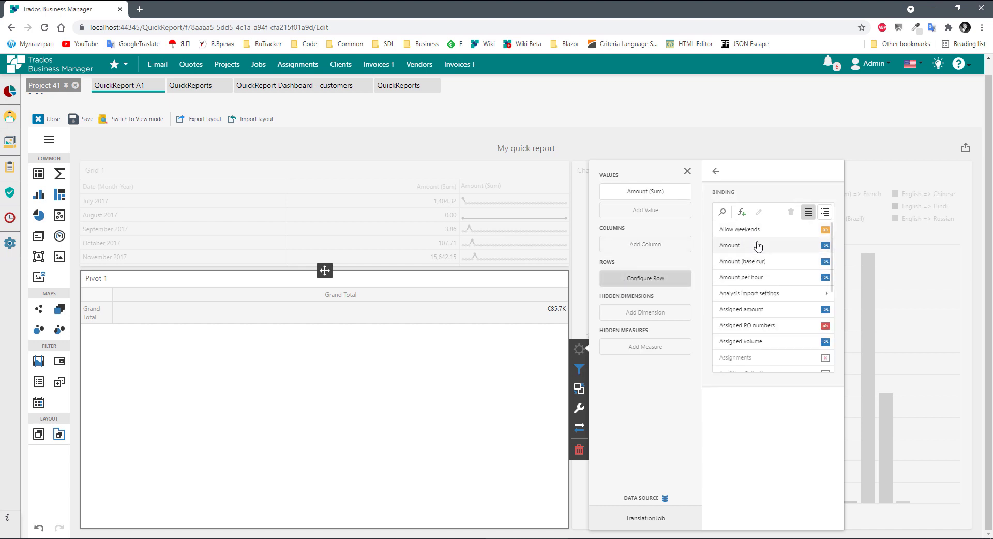
{"action": "scroll", "coordinate": [754, 289], "scroll_direction": "down", "scroll_amount": 5}
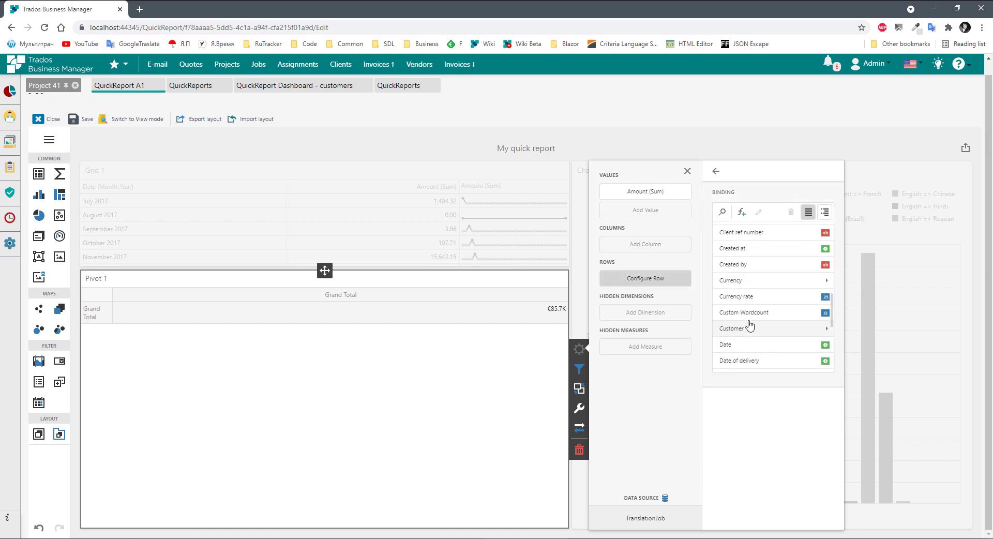
{"action": "left_click", "coordinate": [736, 281]}
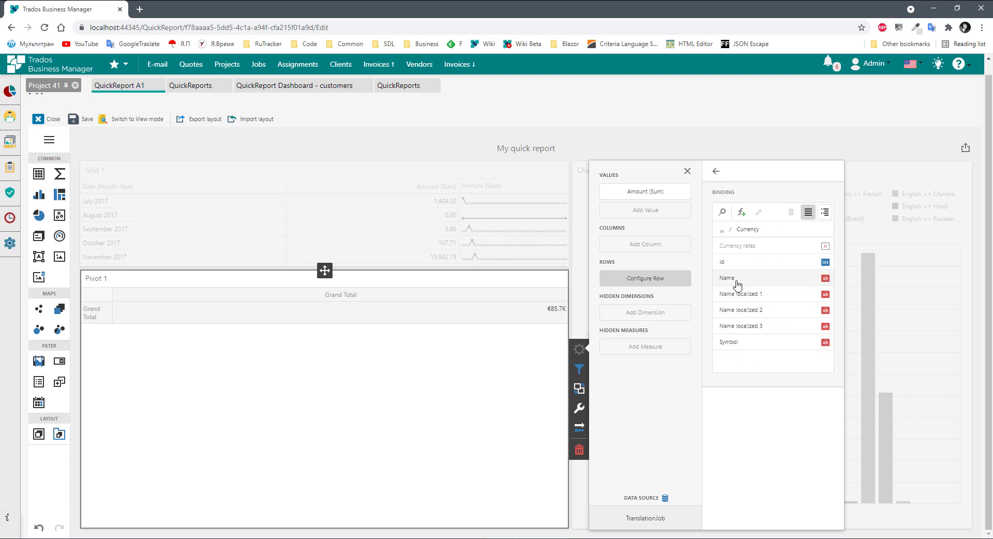
{"action": "left_click", "coordinate": [737, 282]}
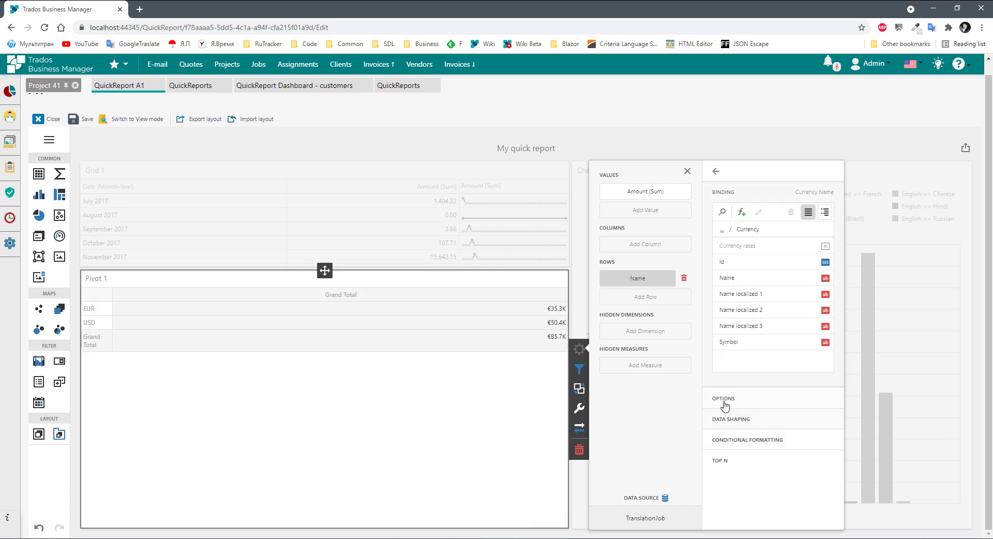
- Set the caption of the pivot's currency row field to "Currency"
{"action": "left_click", "coordinate": [725, 407]}
{"action": "left_click", "coordinate": [734, 307]}
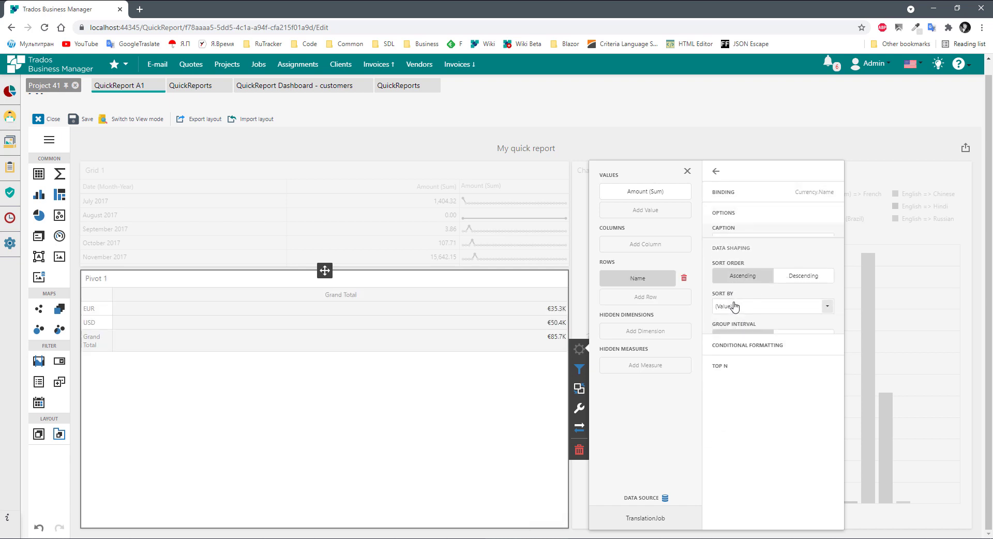
{"action": "left_click", "coordinate": [732, 213]}
{"action": "type", "text": "Curr"}
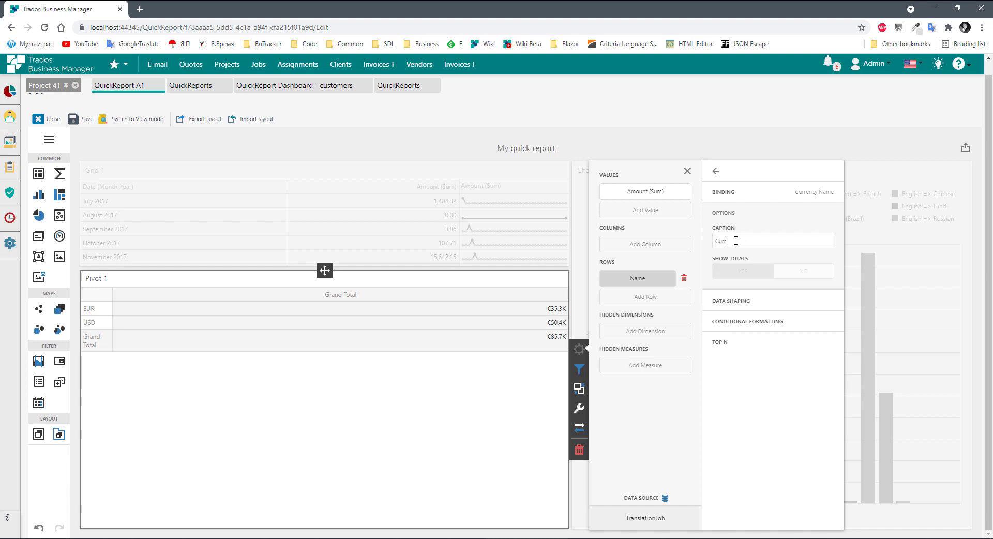
{"action": "type", "text": "ency"}
- Add the LanguageCombination Name field as a pivot column and caption it "Language pair"
{"action": "left_click", "coordinate": [633, 250]}
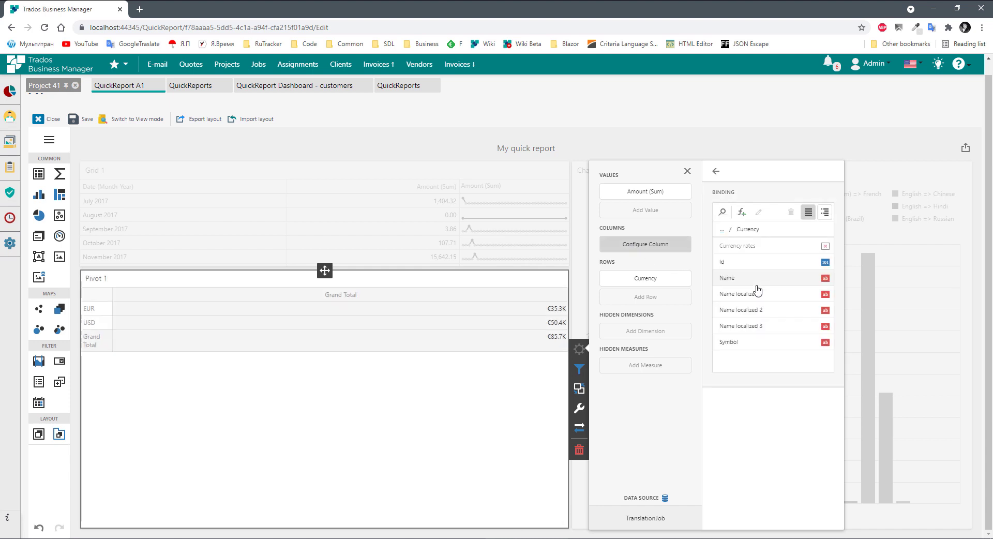
{"action": "left_click", "coordinate": [722, 230]}
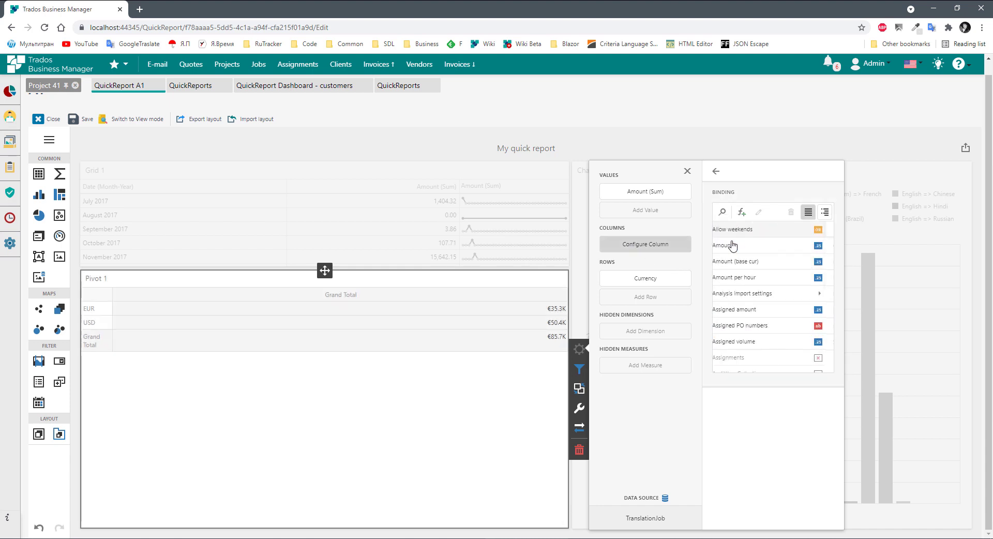
{"action": "scroll", "coordinate": [740, 285], "scroll_direction": "down", "scroll_amount": 2}
{"action": "scroll", "coordinate": [752, 307], "scroll_direction": "down", "scroll_amount": 10}
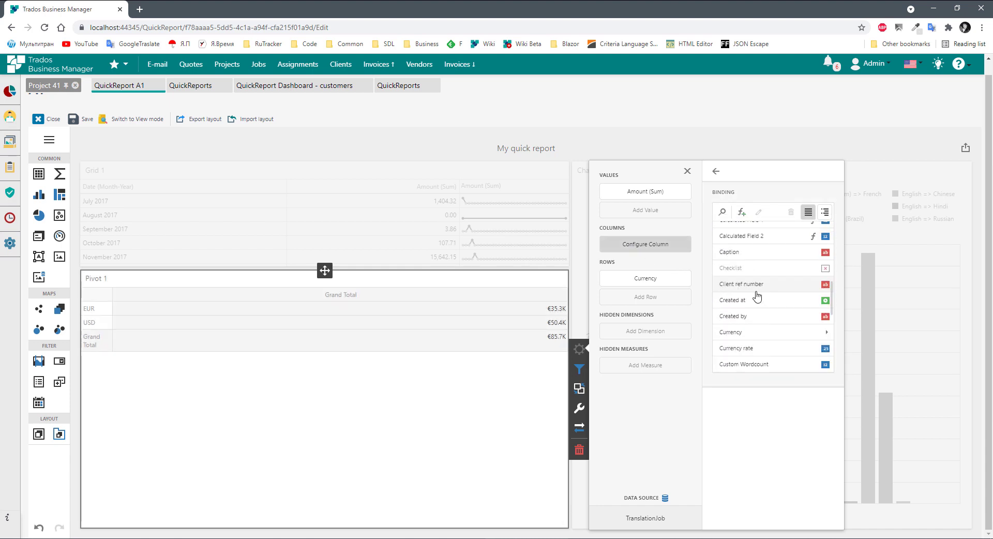
{"action": "scroll", "coordinate": [747, 311], "scroll_direction": "down", "scroll_amount": 2}
{"action": "left_click", "coordinate": [744, 321]}
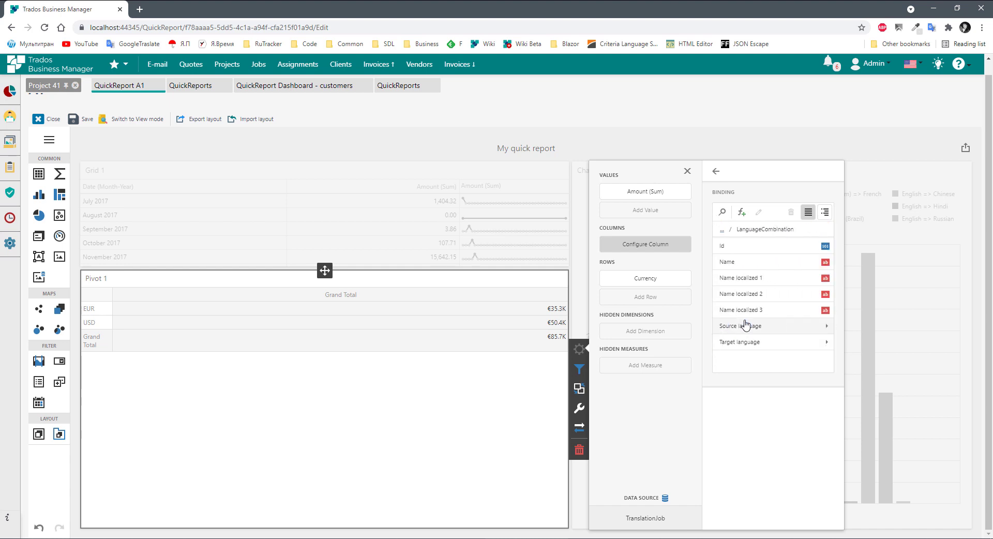
{"action": "left_click", "coordinate": [735, 262]}
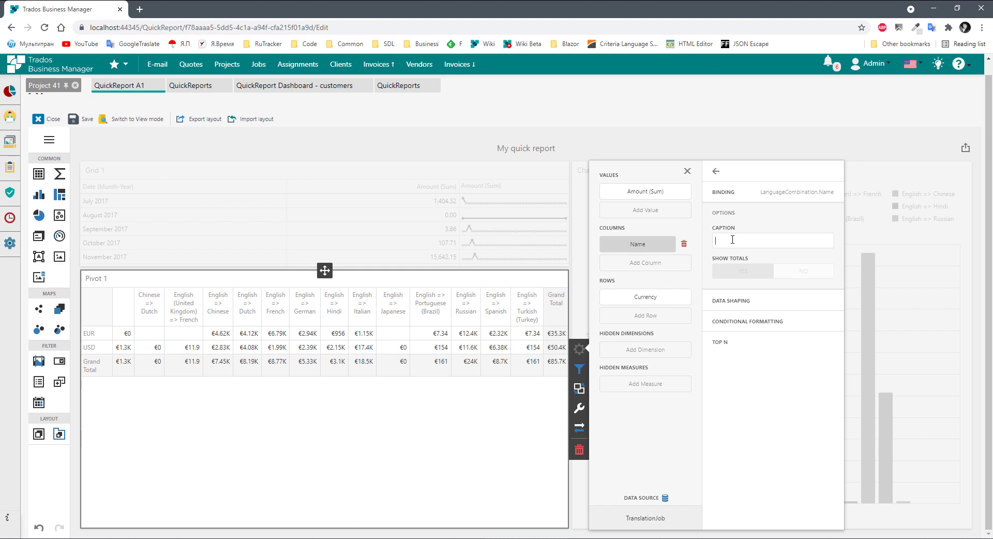
{"action": "type", "text": "Language pair"}
- Add the Date field as a second pivot column and place it before the Language pair column
{"action": "left_click", "coordinate": [627, 264]}
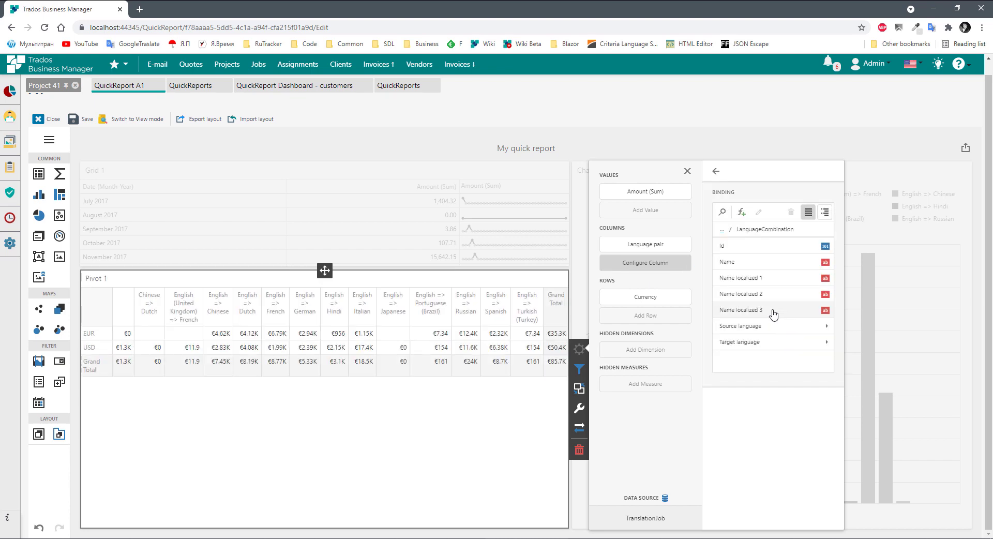
{"action": "left_click", "coordinate": [722, 231]}
{"action": "scroll", "coordinate": [757, 306], "scroll_direction": "down", "scroll_amount": 3}
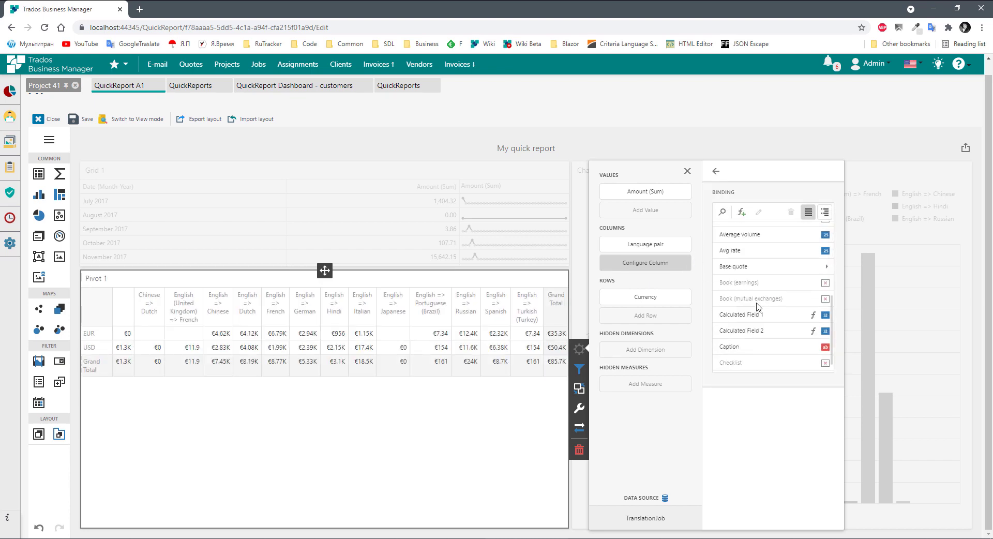
{"action": "scroll", "coordinate": [756, 306], "scroll_direction": "down", "scroll_amount": 4}
{"action": "left_click", "coordinate": [734, 295]}
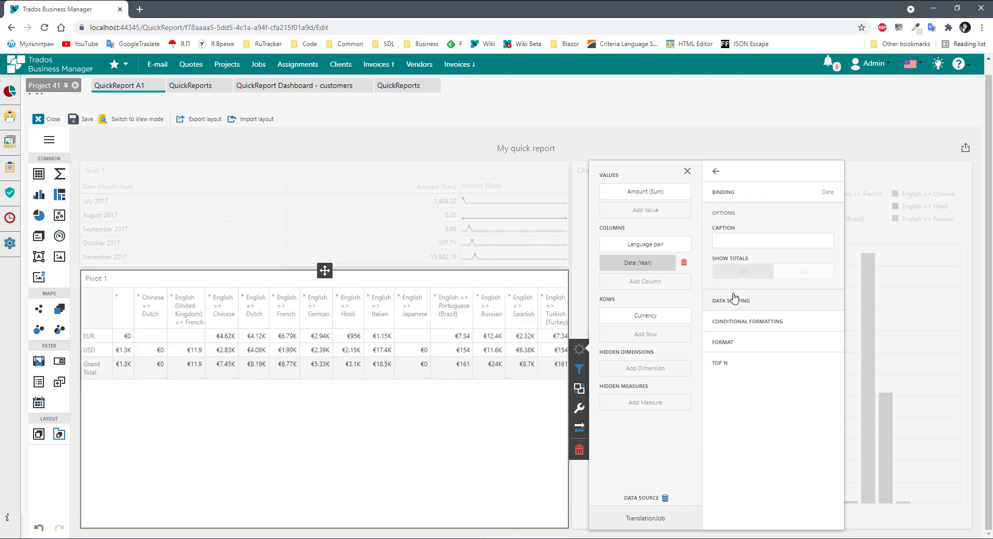
{"action": "left_click_drag", "start_coordinate": [653, 263], "coordinate": [650, 243]}
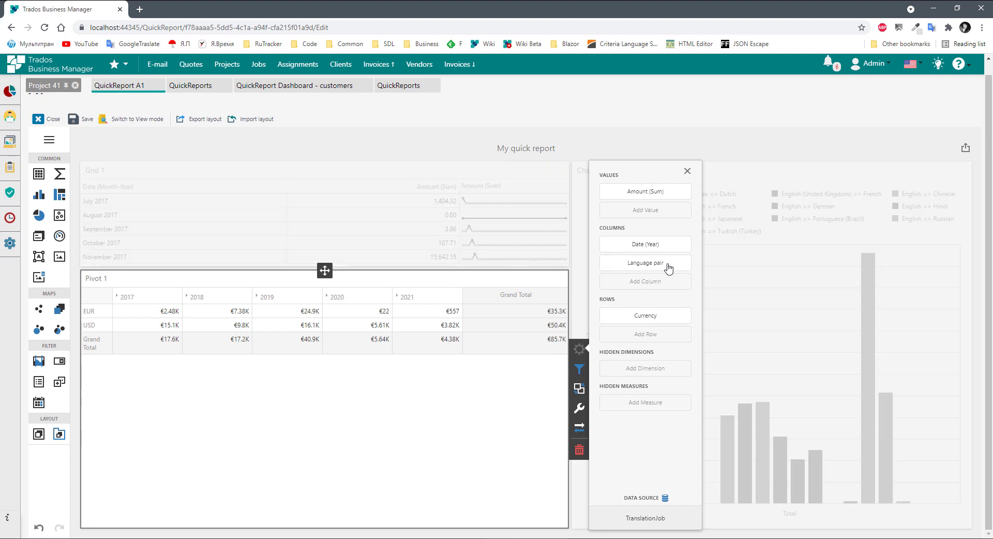
- Expand and collapse year columns in the pivot, including 2021, to examine amounts per language pair
{"action": "left_click", "coordinate": [645, 246]}
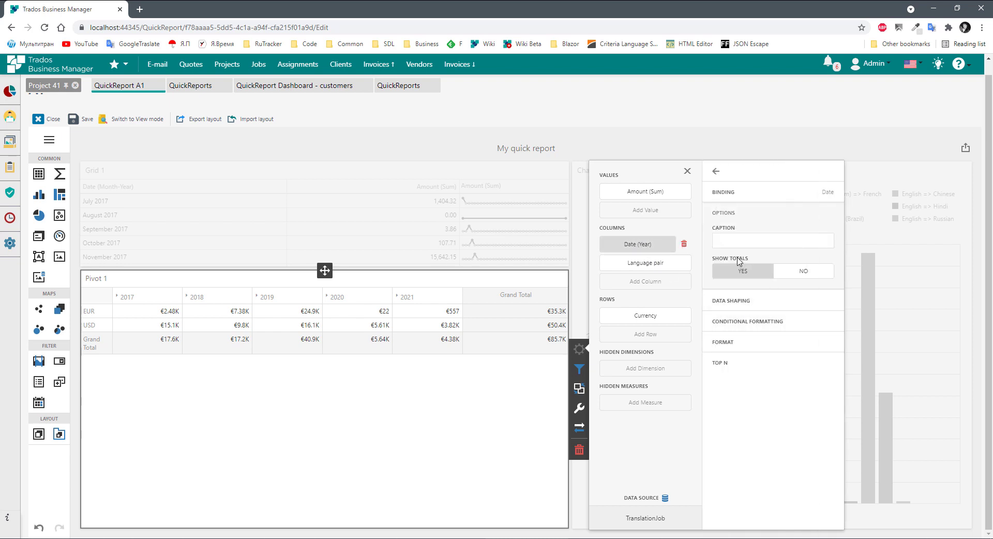
{"action": "left_click", "coordinate": [732, 192]}
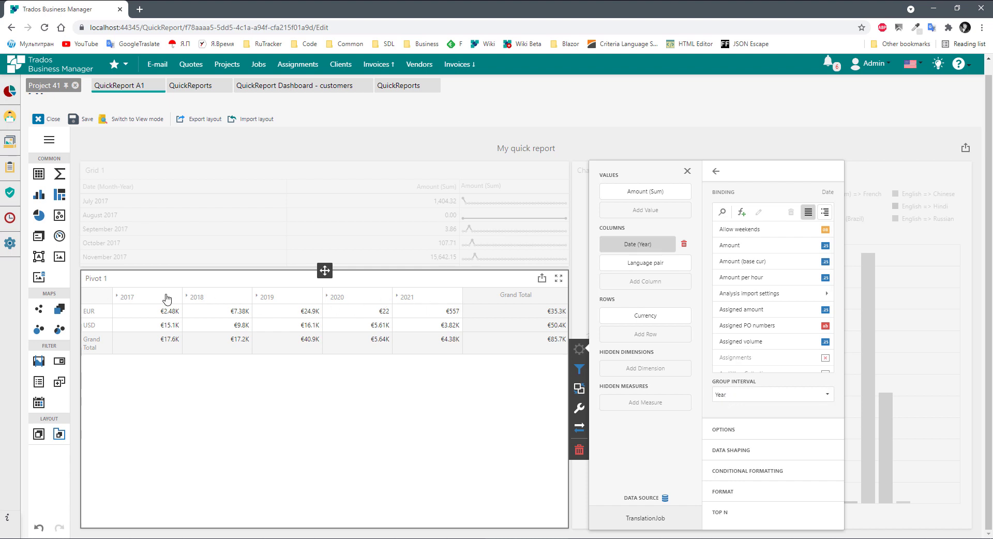
{"action": "left_click", "coordinate": [406, 297]}
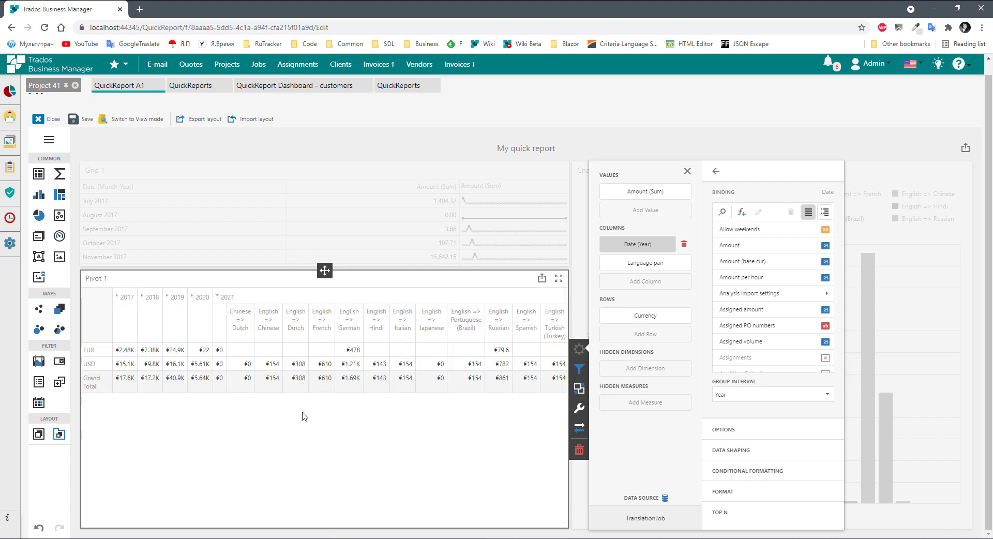
{"action": "left_click", "coordinate": [237, 300]}
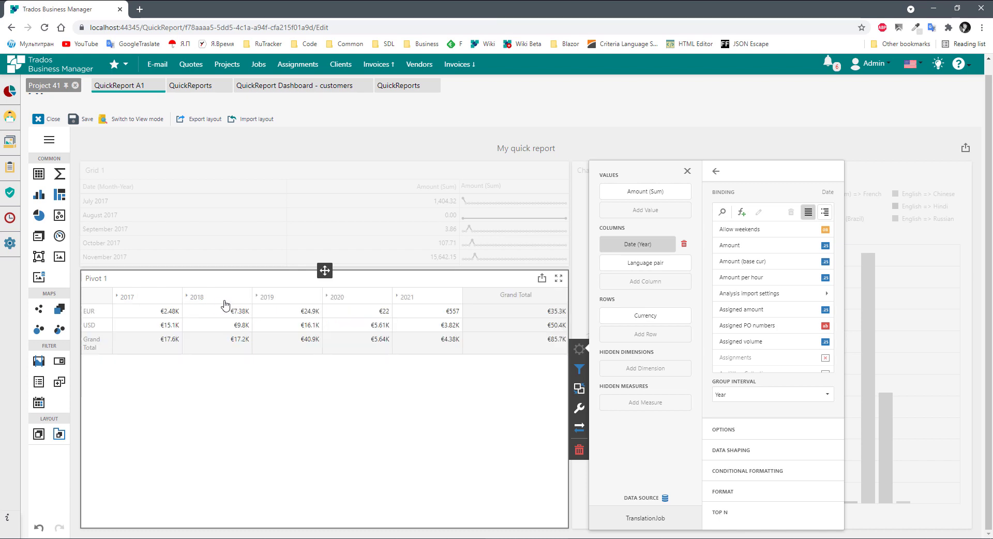
{"action": "left_click", "coordinate": [208, 301]}
{"action": "left_click", "coordinate": [159, 298]}
- Try grouping the pivot's Date column by Quarter-Year
{"action": "left_click", "coordinate": [725, 396]}
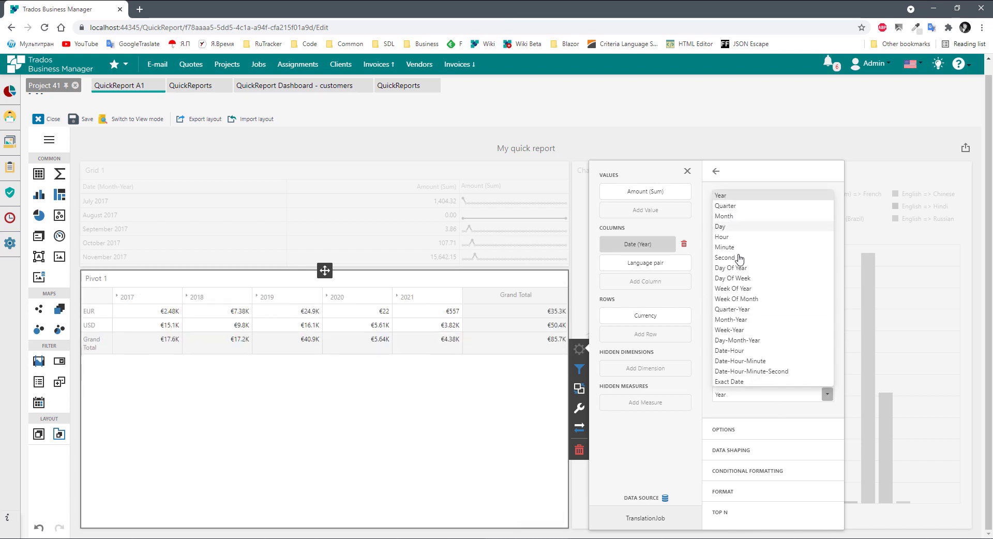
{"action": "left_click", "coordinate": [744, 309]}
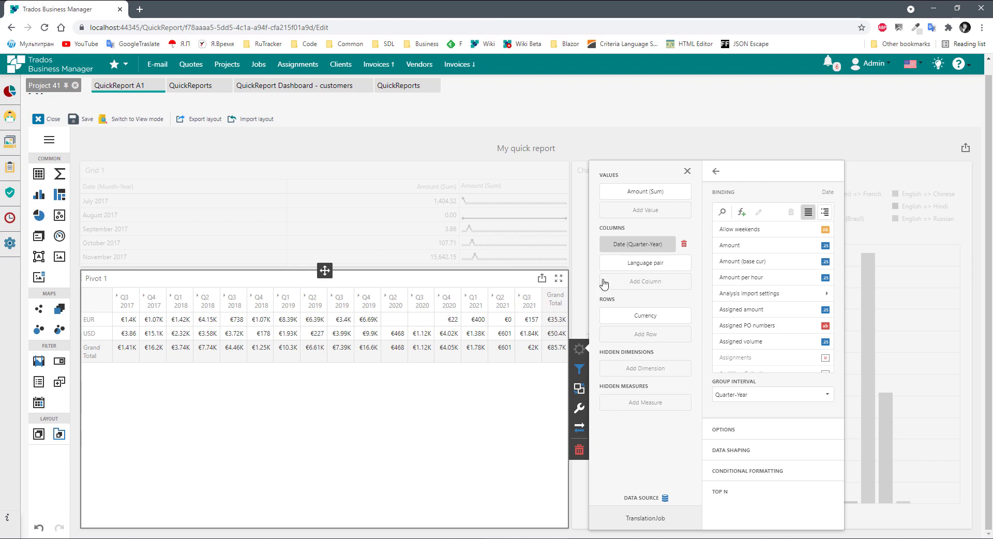
- Add the Date field again as a pivot column and place it between the existing Date and Language pair columns
{"action": "left_click", "coordinate": [638, 290]}
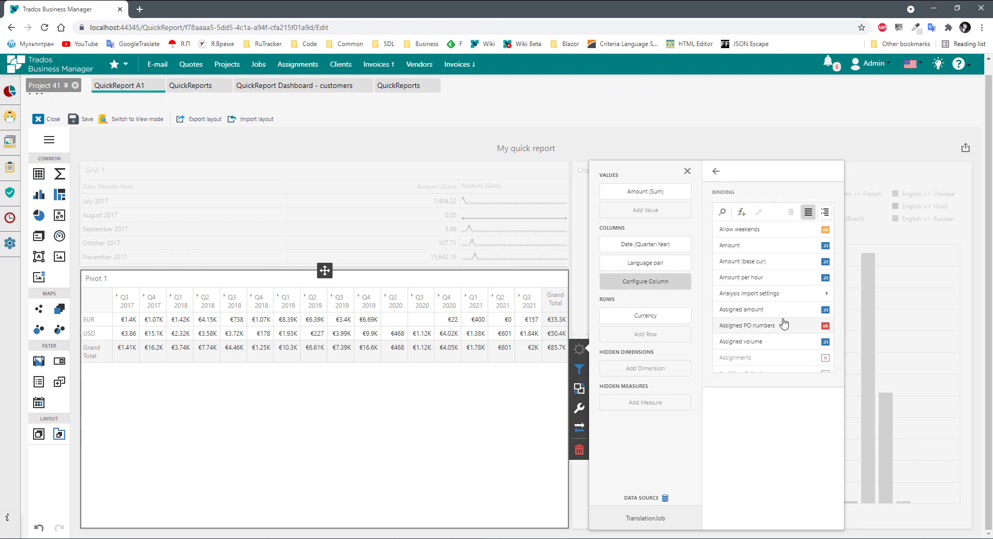
{"action": "scroll", "coordinate": [776, 321], "scroll_direction": "down", "scroll_amount": 5}
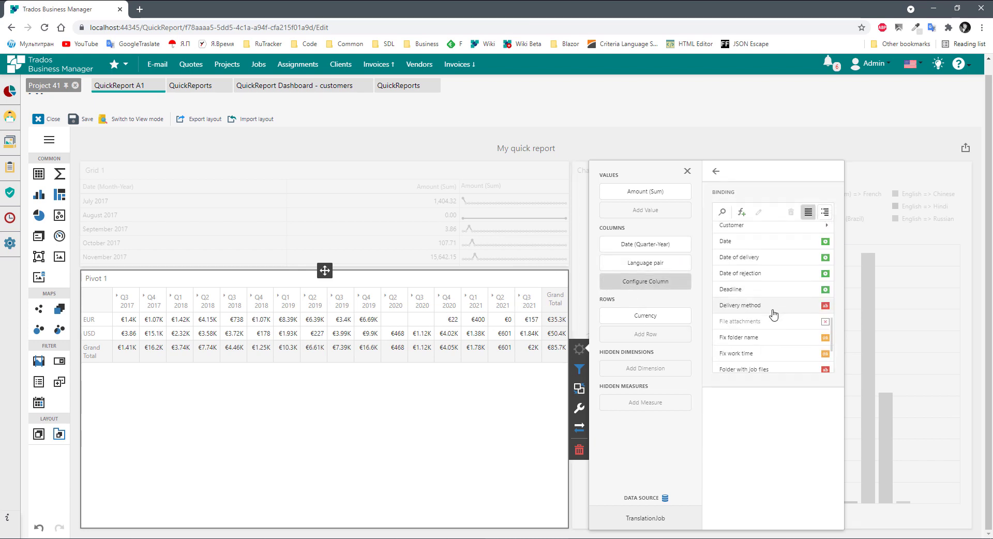
{"action": "left_click", "coordinate": [730, 242]}
{"action": "mouse_move", "coordinate": [632, 287]}
{"action": "left_mouse_down"}
{"action": "mouse_move", "coordinate": [633, 260]}
{"action": "mouse_move", "coordinate": [635, 269]}
{"action": "left_mouse_up"}
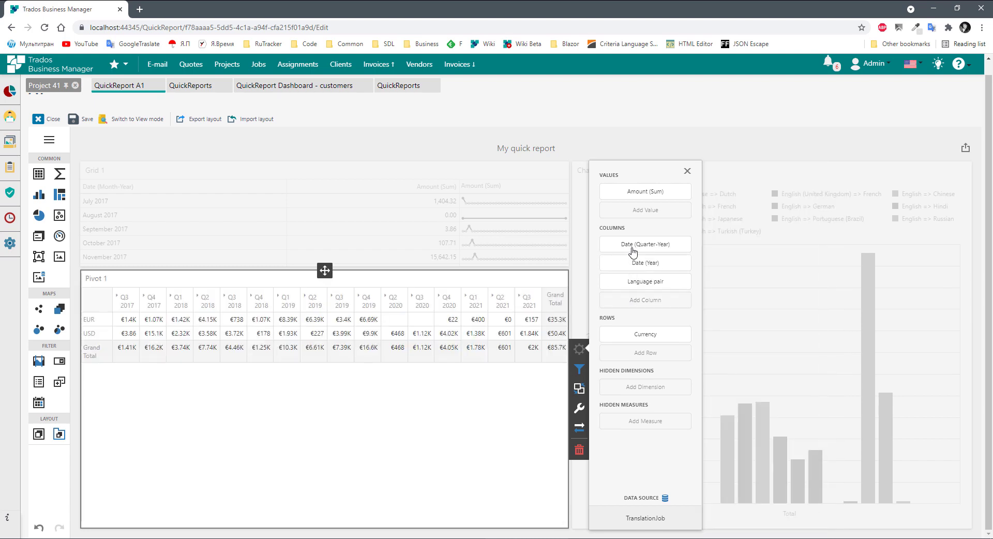
- Group the first Date column of the pivot by Year and the second Date column by Month
{"action": "left_click", "coordinate": [632, 246]}
{"action": "left_click", "coordinate": [734, 395]}
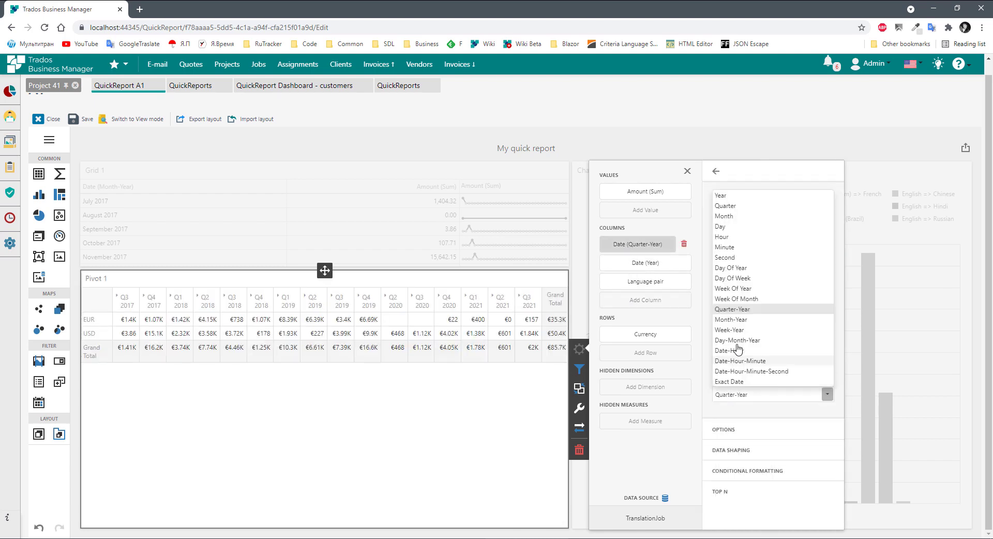
{"action": "left_click", "coordinate": [729, 197]}
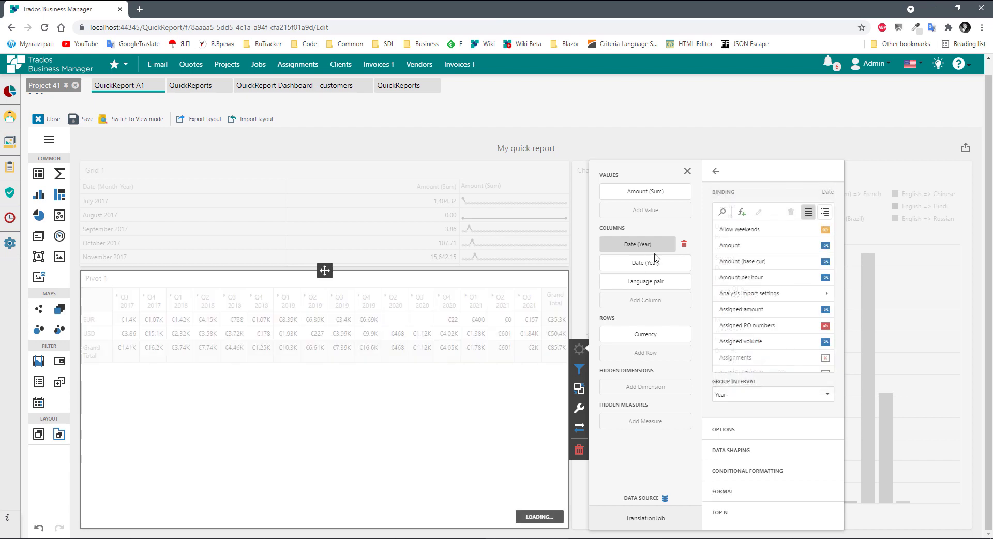
{"action": "left_click", "coordinate": [639, 265]}
{"action": "left_click", "coordinate": [743, 396]}
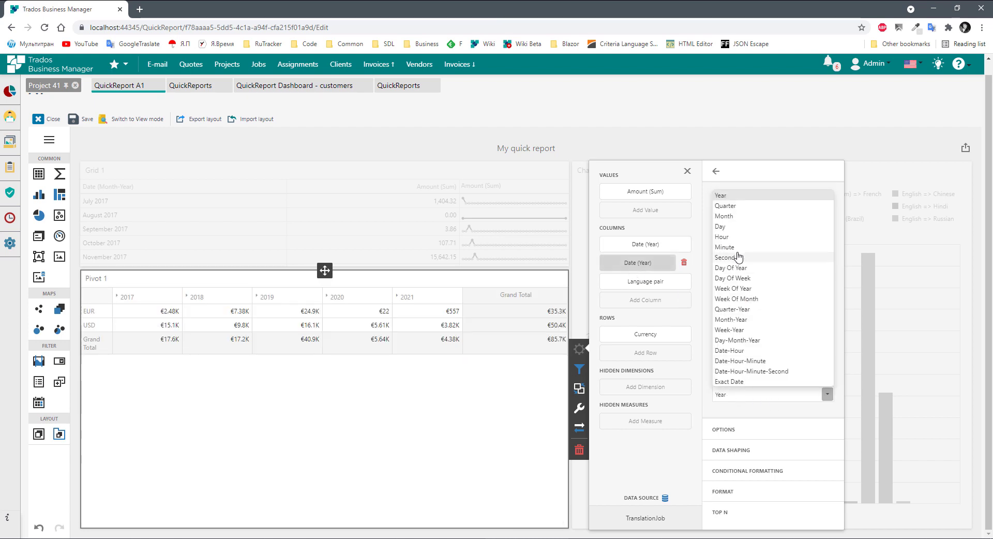
{"action": "left_click", "coordinate": [730, 217]}
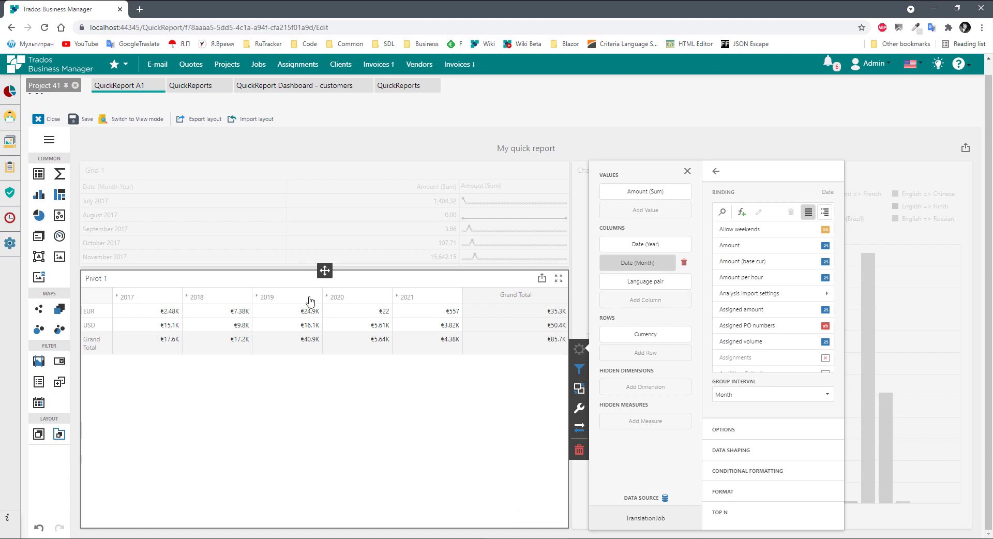
- Drill into 2020 and its November column in the pivot to examine amounts per month and language pair
{"action": "left_click", "coordinate": [334, 301]}
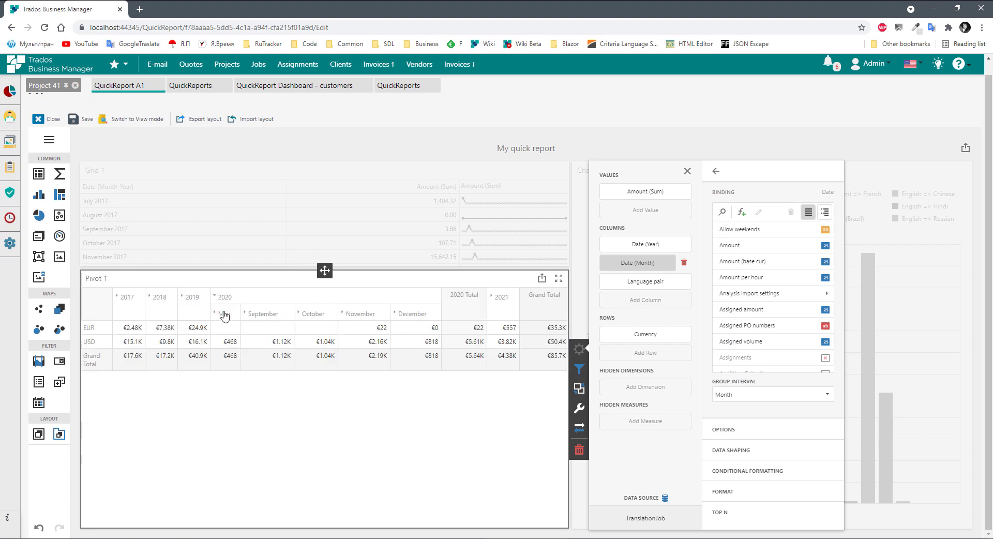
{"action": "left_click", "coordinate": [360, 317]}
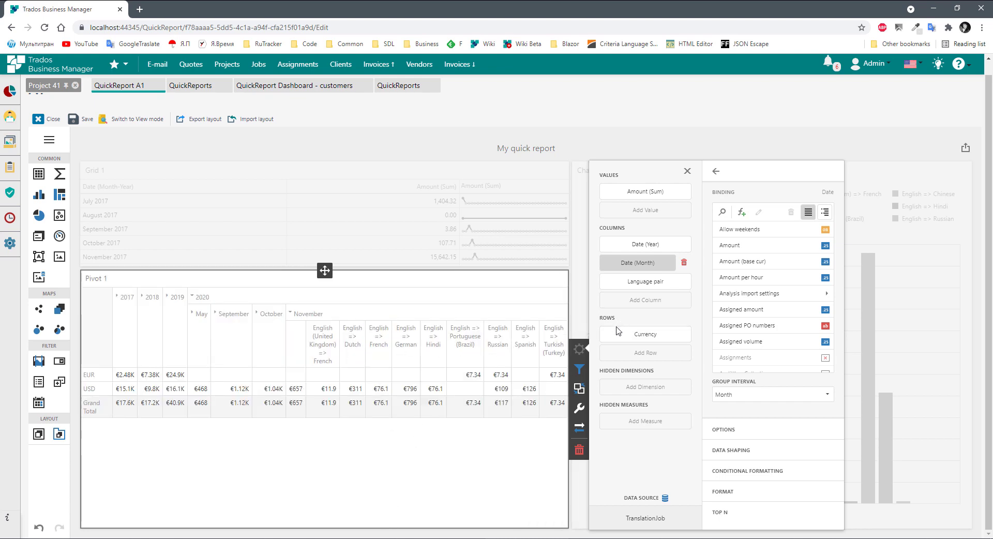
- Add the Customer Name field as a second pivot row below Currency and caption it "Customer"
{"action": "left_click", "coordinate": [626, 355]}
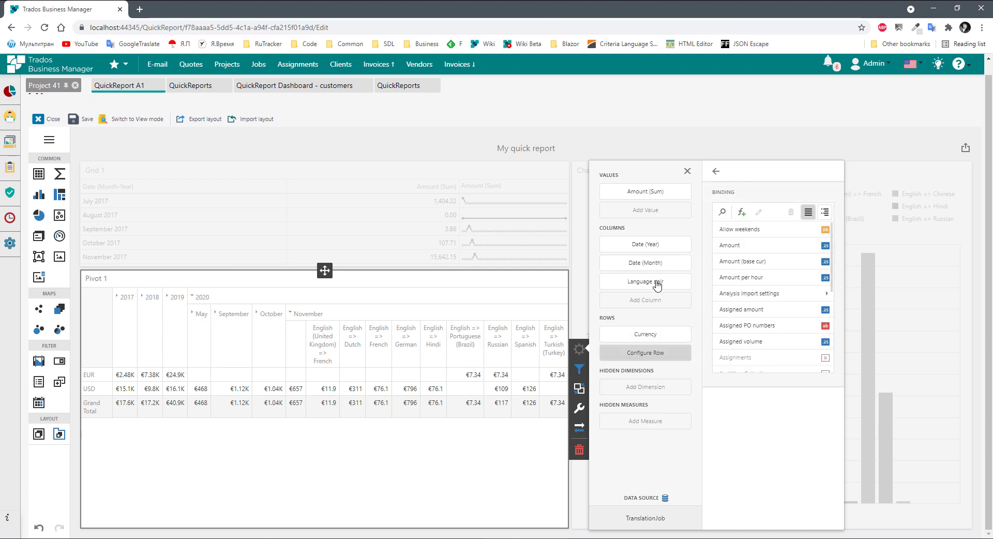
{"action": "scroll", "coordinate": [755, 293], "scroll_direction": "down", "scroll_amount": 3}
{"action": "scroll", "coordinate": [755, 293], "scroll_direction": "down", "scroll_amount": 3}
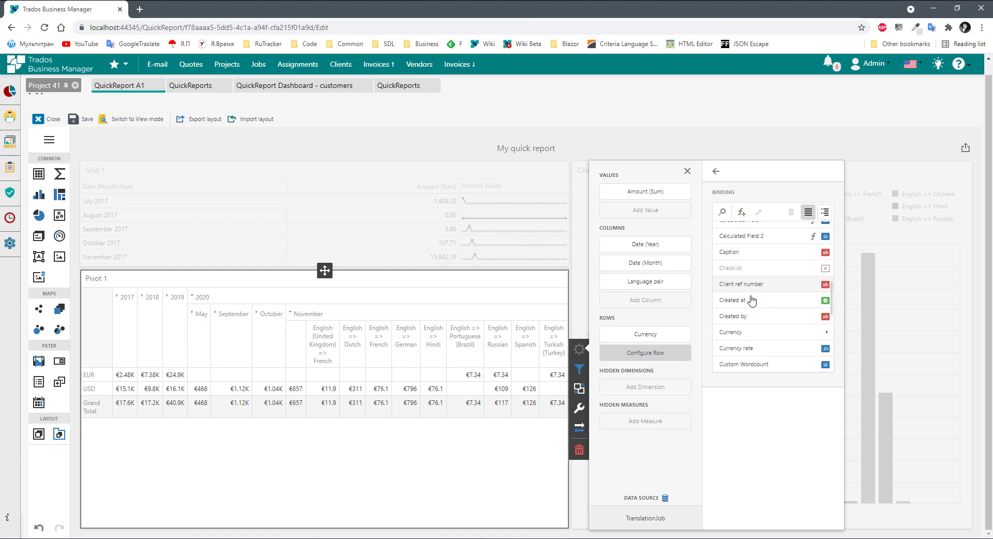
{"action": "double_click", "coordinate": [745, 324]}
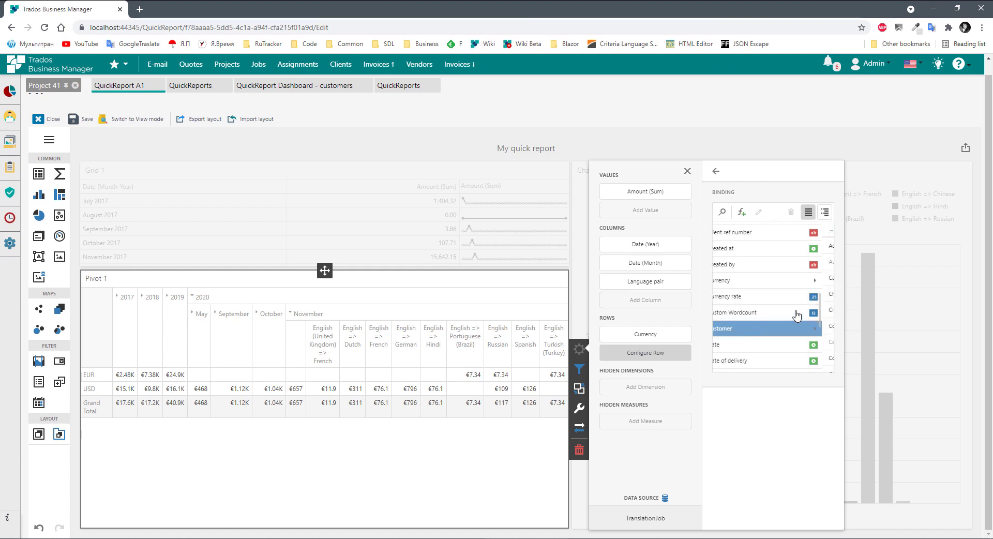
{"action": "scroll", "coordinate": [766, 300], "scroll_direction": "down", "scroll_amount": 5}
{"action": "left_click", "coordinate": [734, 306]}
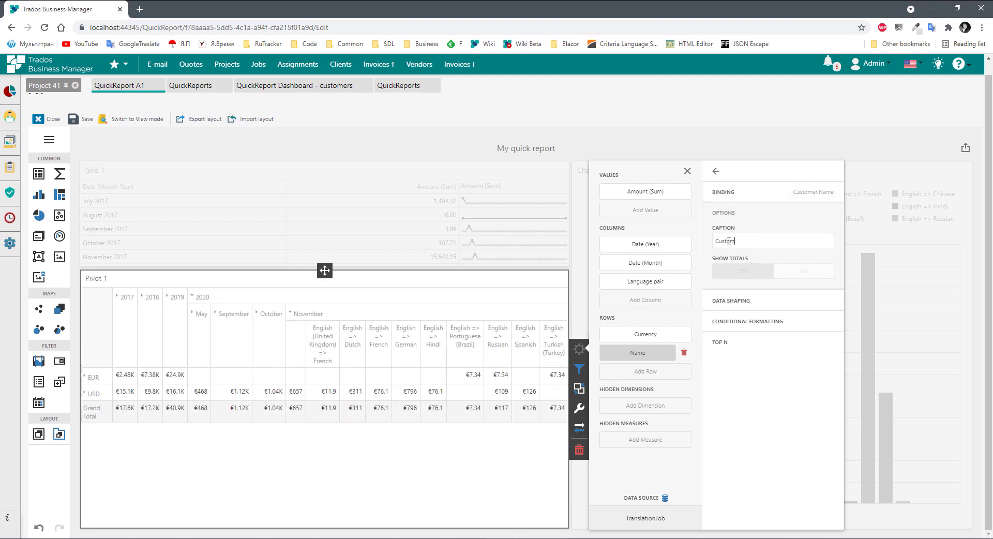
{"action": "key", "text": "Tab"}
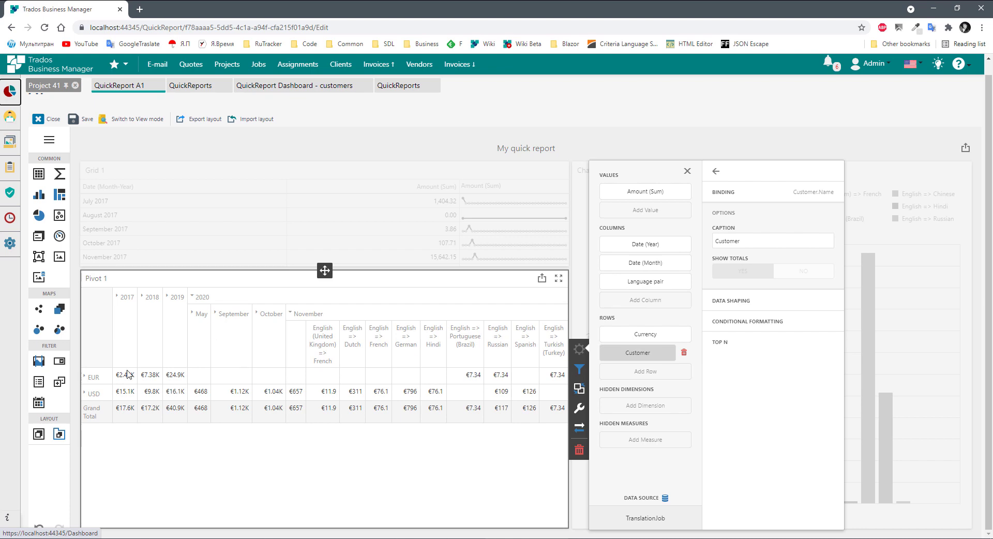
- Expand the EUR row in the pivot to examine the amounts per customer
{"action": "left_click", "coordinate": [85, 393]}
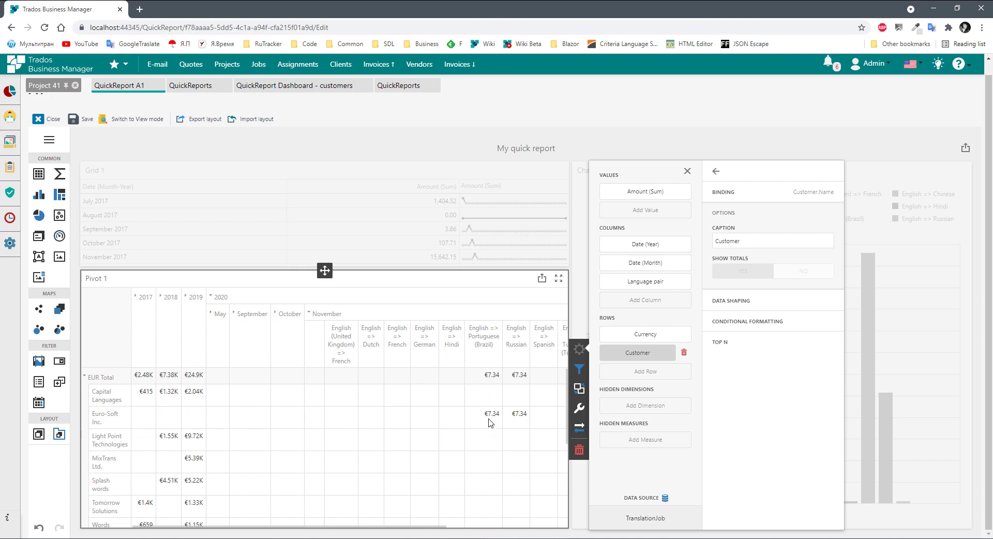
{"action": "scroll", "coordinate": [488, 420], "scroll_direction": "down", "scroll_amount": 2}
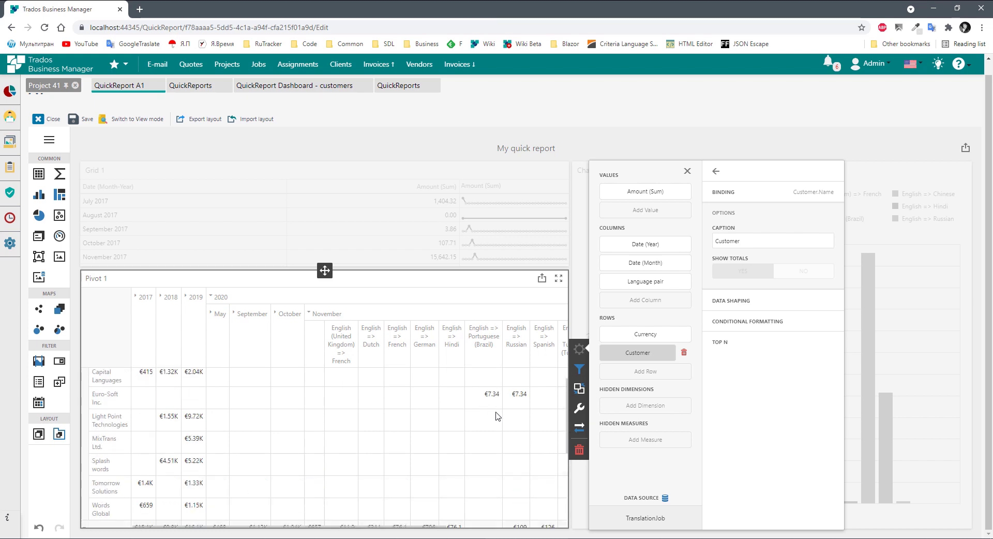
{"action": "left_click", "coordinate": [498, 397]}
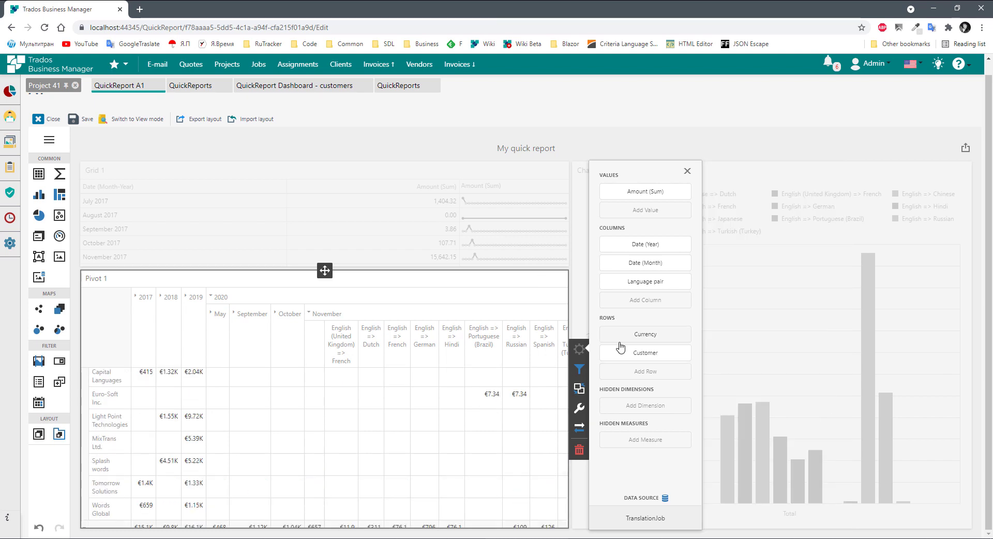
- Turn off the caption display of the pivot and review its layout and initial-state options
{"action": "left_click", "coordinate": [578, 410]}
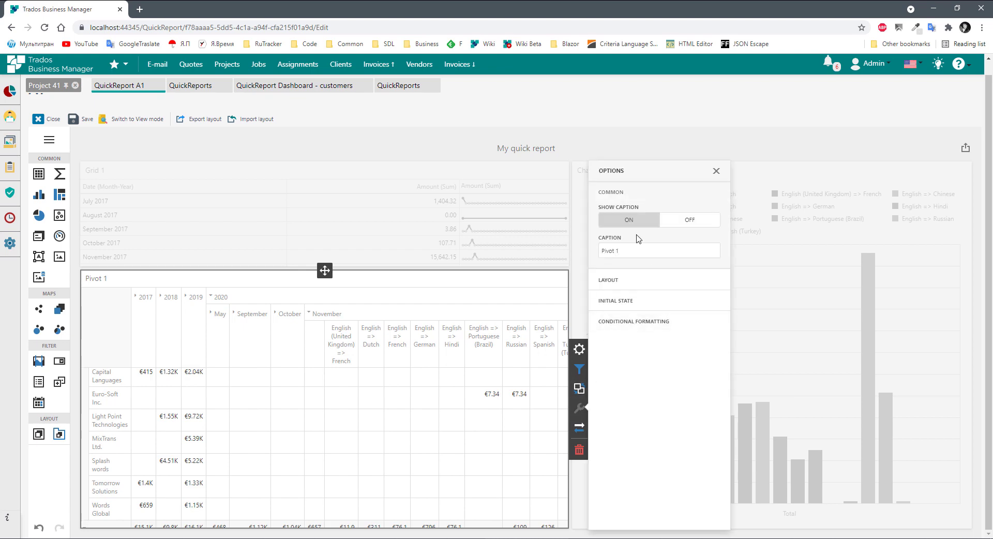
{"action": "left_click", "coordinate": [688, 220]}
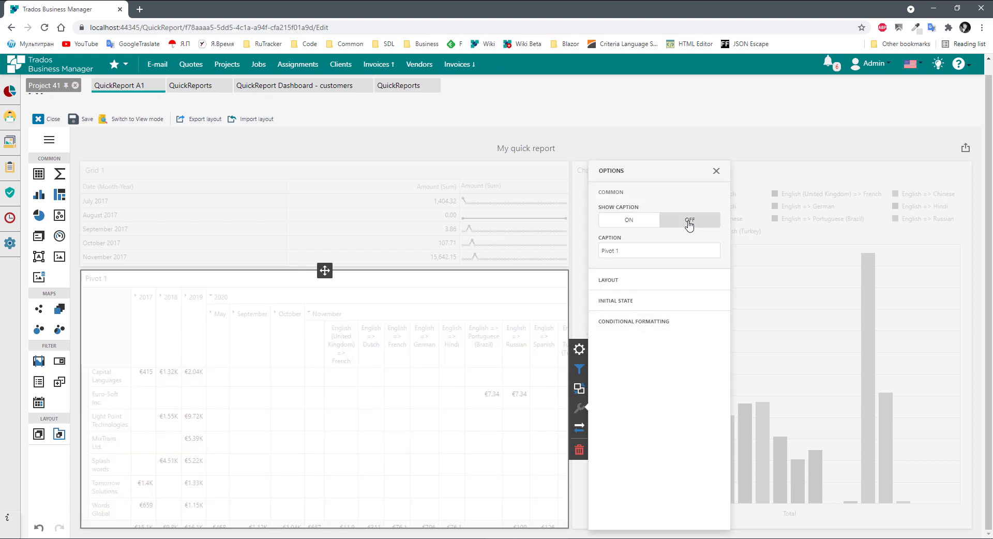
{"action": "left_click", "coordinate": [647, 222]}
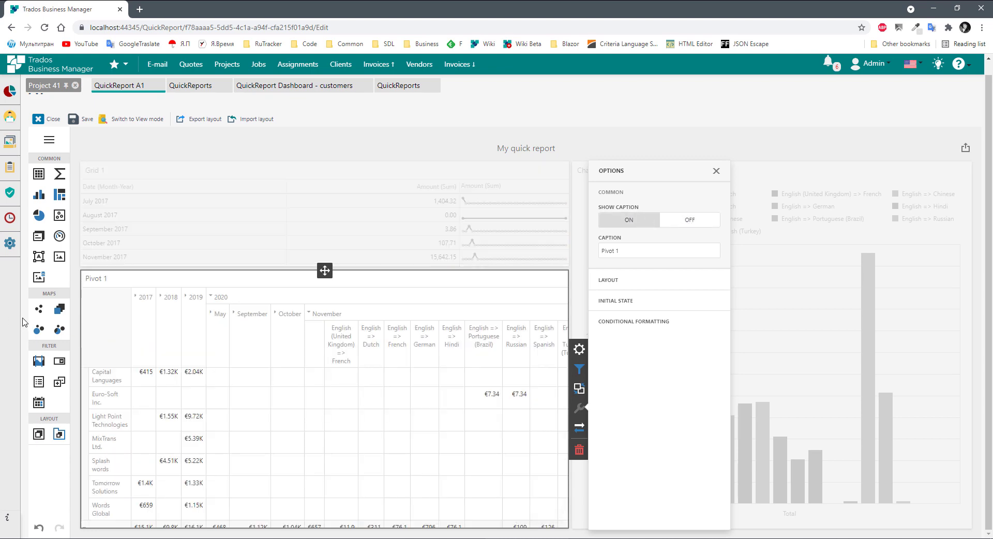
{"action": "left_click", "coordinate": [689, 220]}
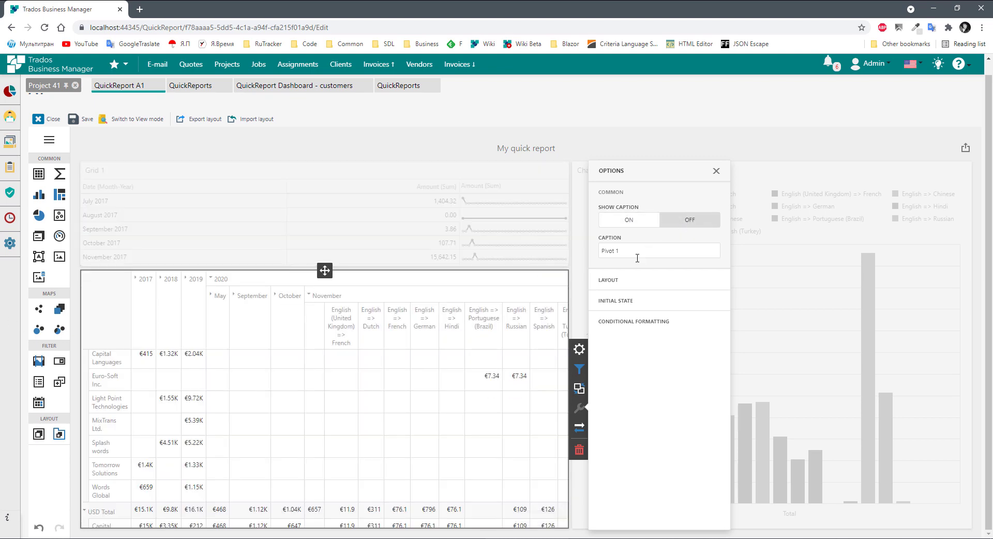
{"action": "left_click", "coordinate": [625, 283]}
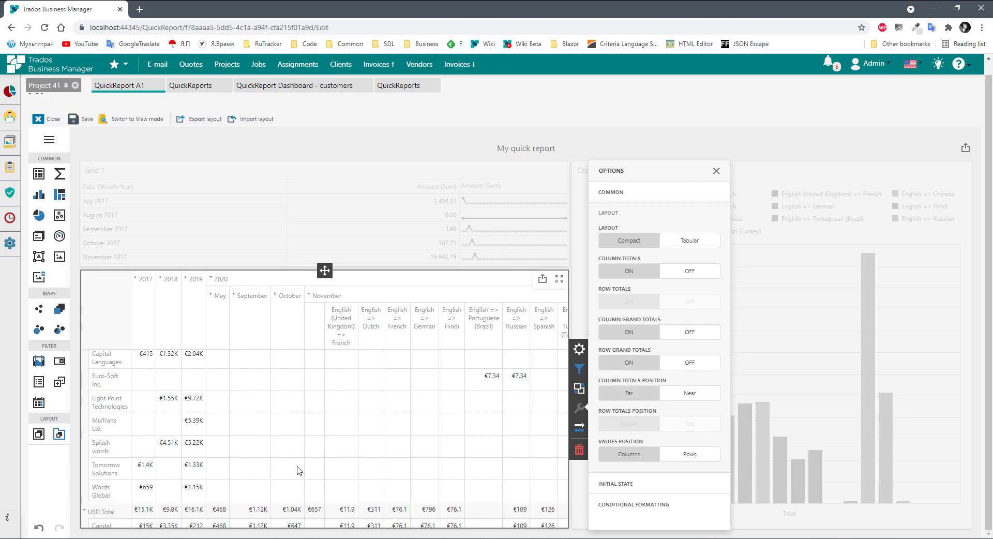
{"action": "scroll", "coordinate": [297, 471], "scroll_direction": "up", "scroll_amount": 1}
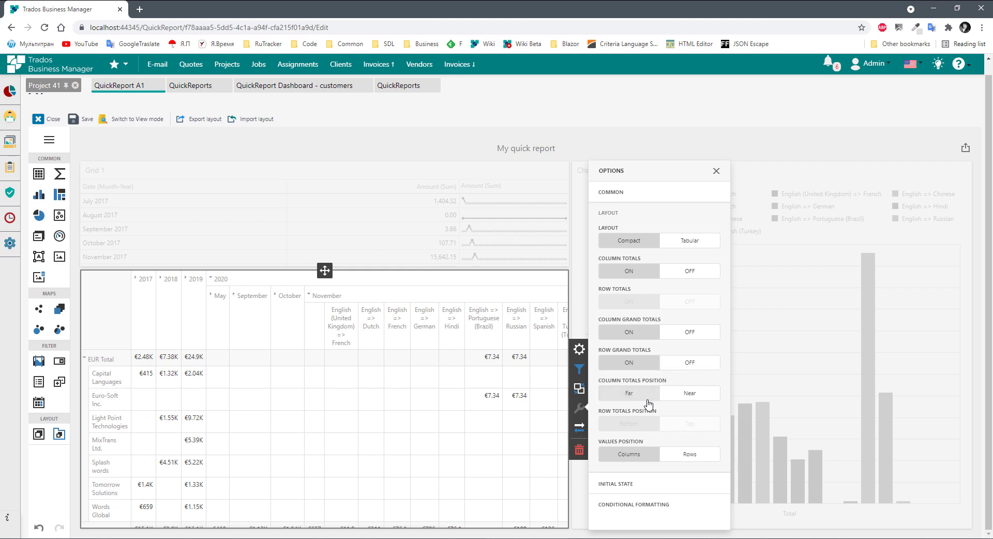
{"action": "left_click", "coordinate": [616, 485]}
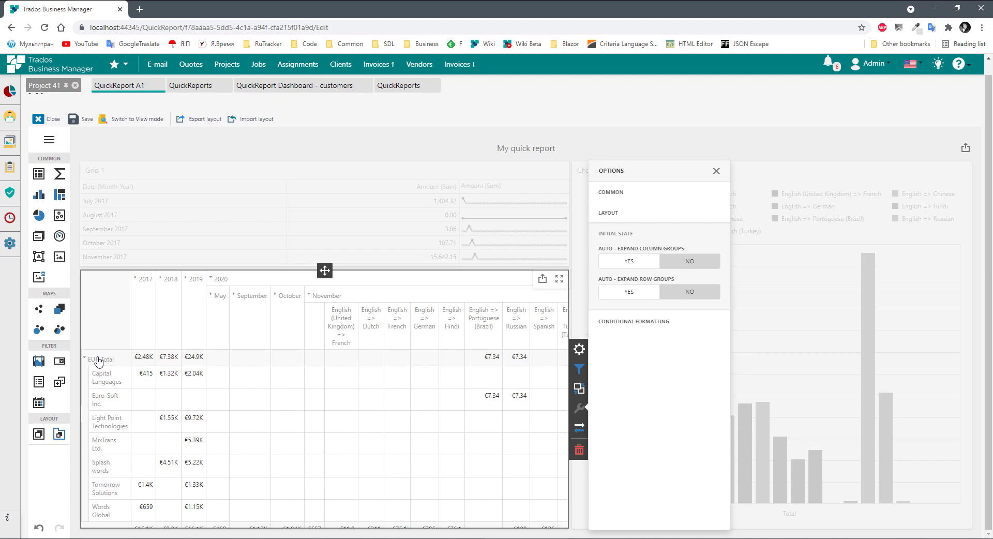
{"action": "scroll", "coordinate": [101, 373], "scroll_direction": "up", "scroll_amount": 1}
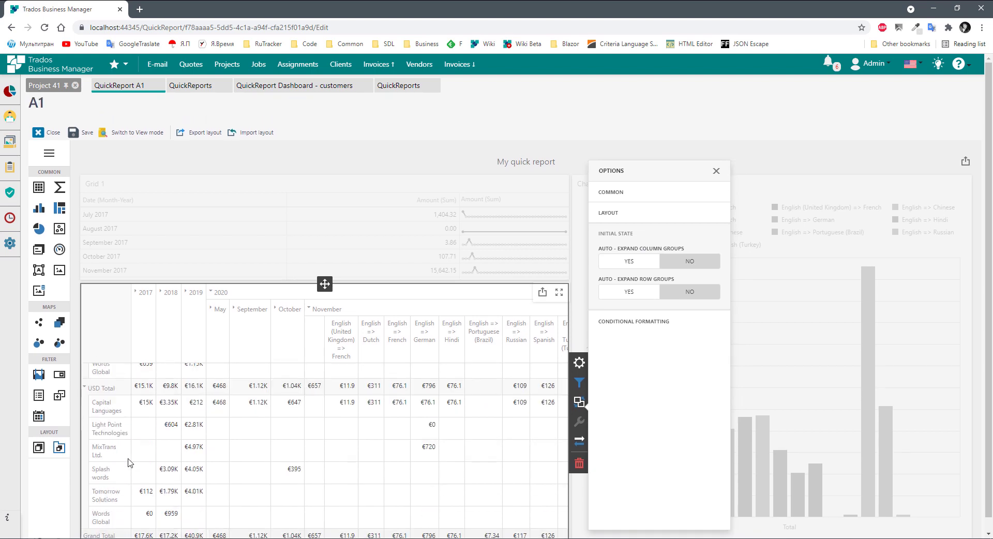
- Add a treemap to the dashboard below the chart and bind its value to Amount with the Sum summary
{"action": "left_click", "coordinate": [606, 299]}
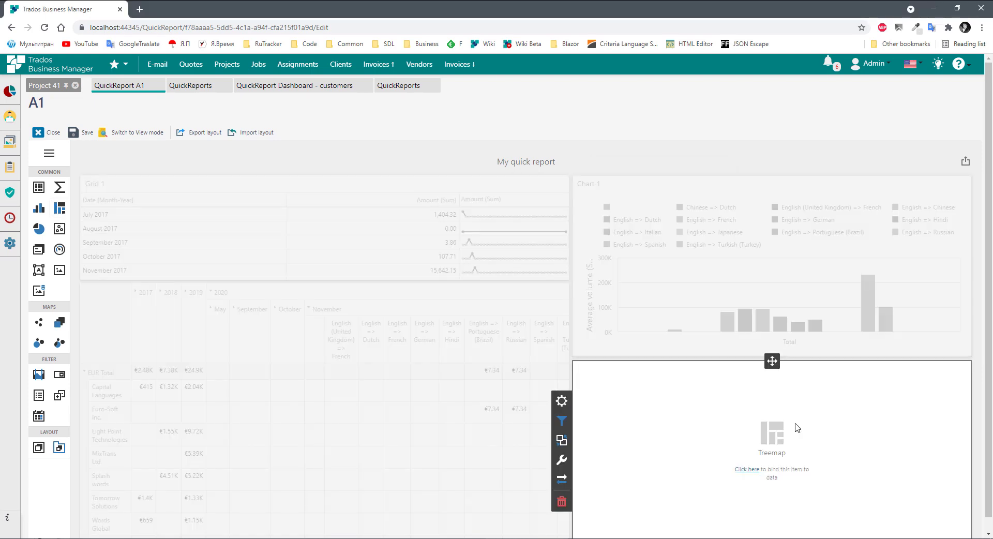
{"action": "left_click", "coordinate": [562, 402]}
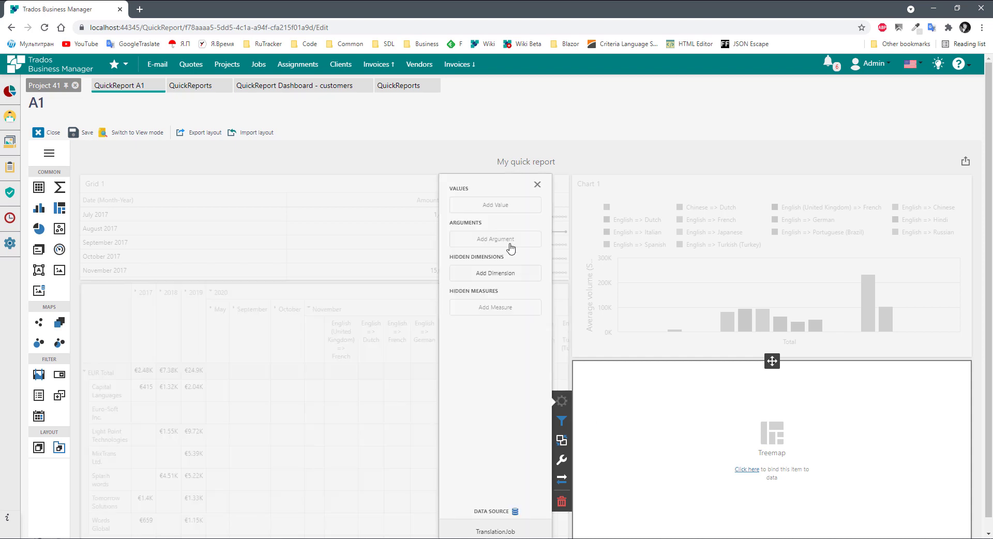
{"action": "left_click", "coordinate": [491, 206]}
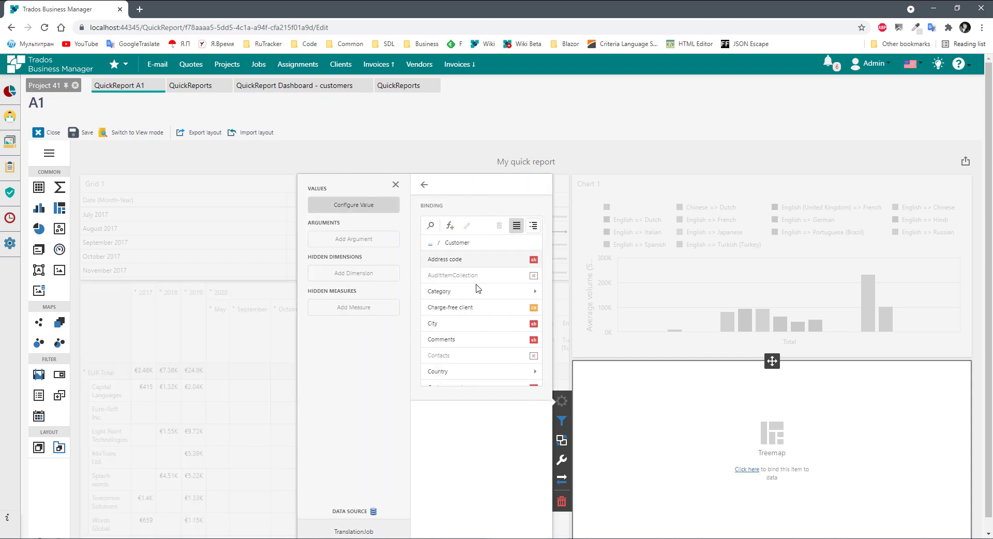
{"action": "left_click", "coordinate": [430, 243]}
{"action": "left_click", "coordinate": [454, 264]}
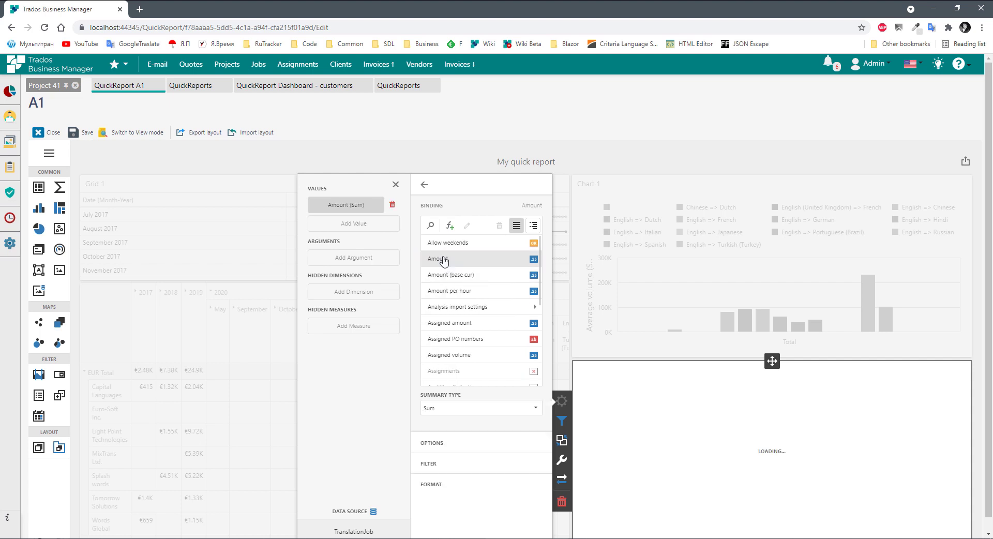
- Add the Name field of Language direction as the treemap's argument
{"action": "left_click", "coordinate": [347, 258]}
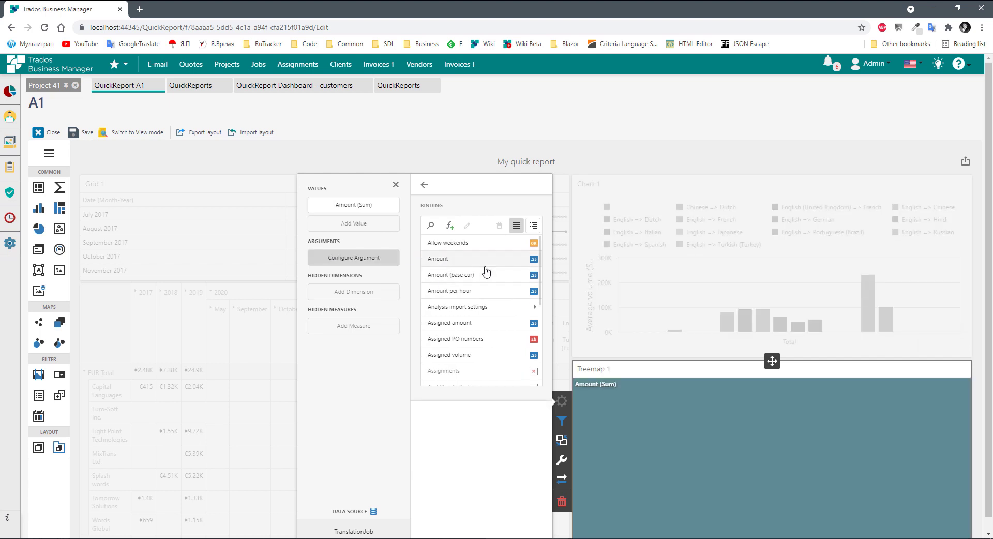
{"action": "scroll", "coordinate": [489, 291], "scroll_direction": "down", "scroll_amount": 10}
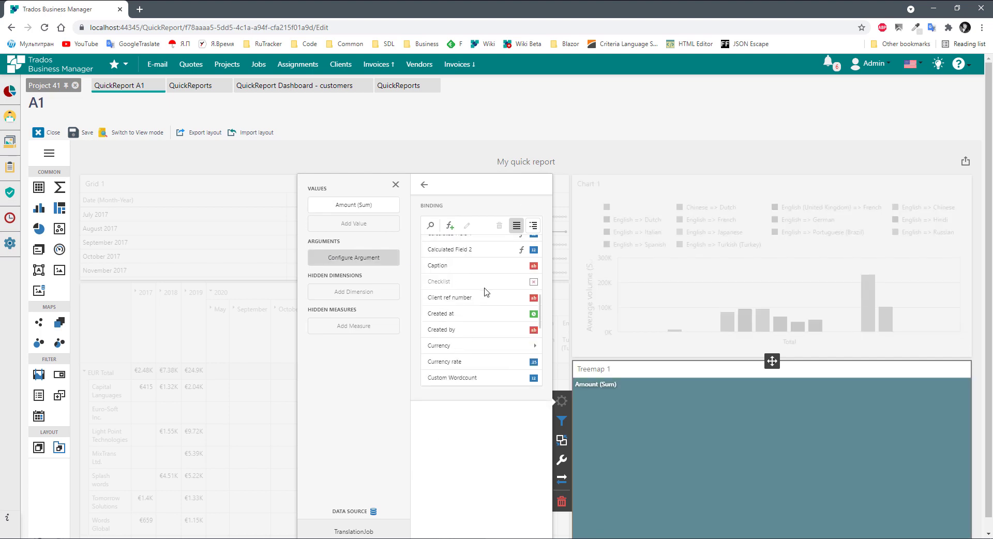
{"action": "scroll", "coordinate": [485, 329], "scroll_direction": "down", "scroll_amount": 3}
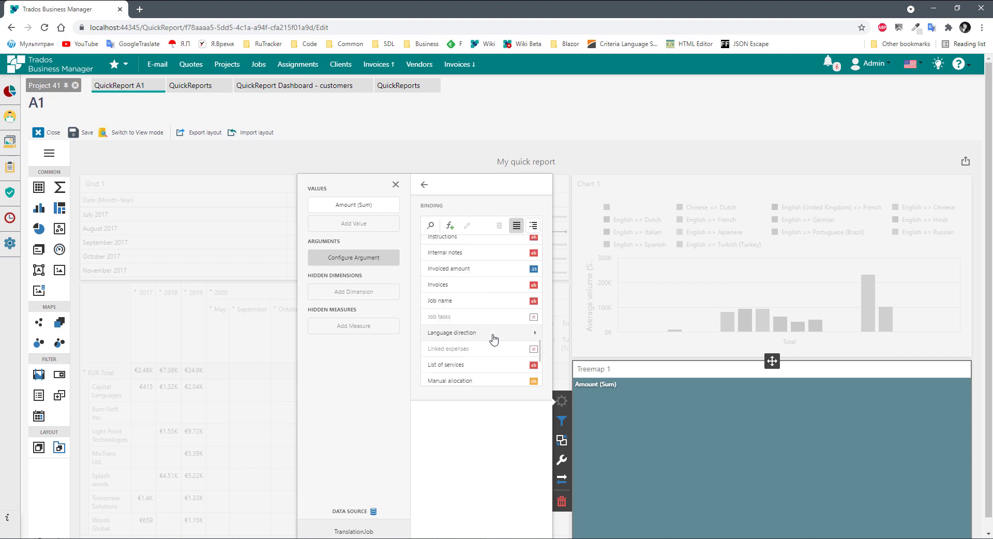
{"action": "left_click", "coordinate": [492, 335]}
{"action": "left_click", "coordinate": [455, 282]}
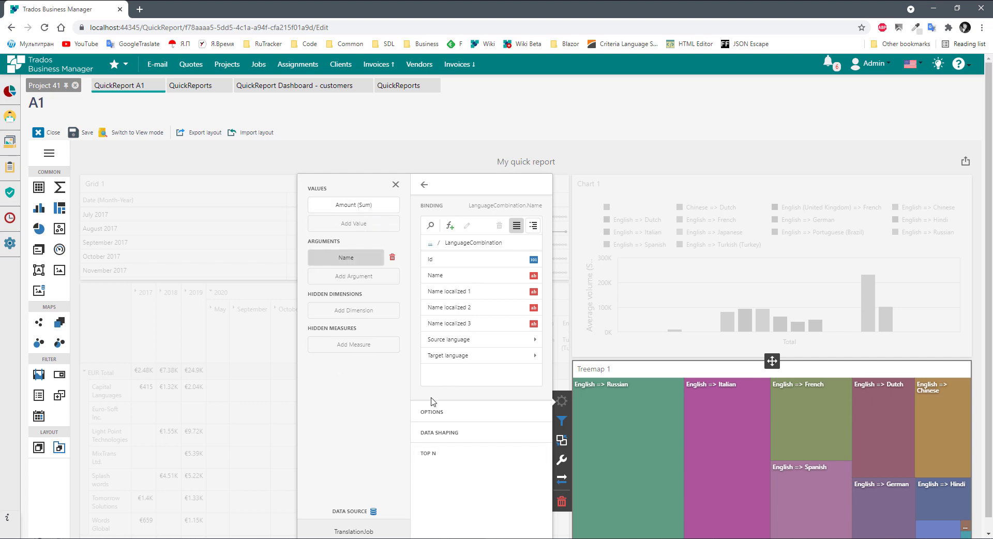
- Set both the tile label and the group label of the treemap to Argument and Value
{"action": "left_click", "coordinate": [566, 459]}
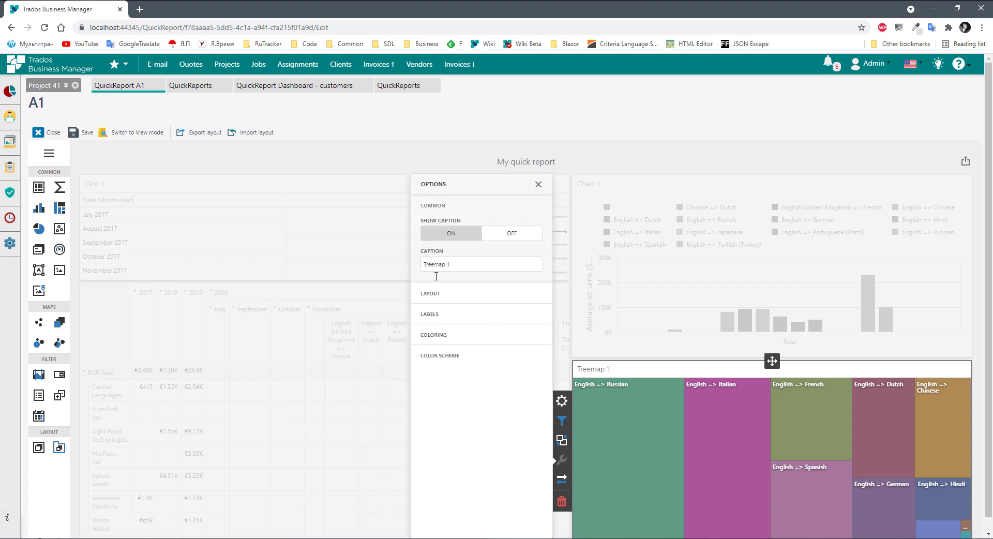
{"action": "left_click", "coordinate": [468, 263]}
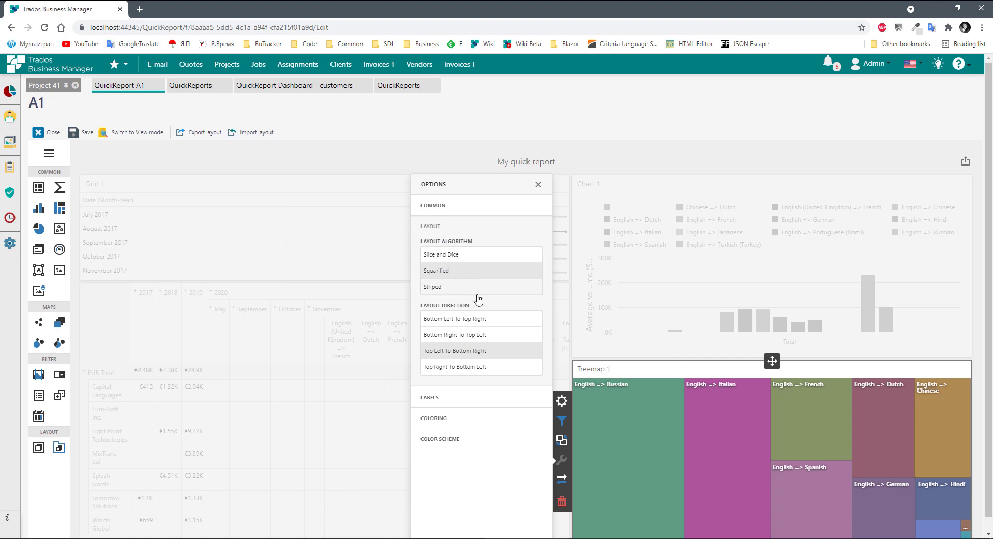
{"action": "left_click", "coordinate": [443, 400]}
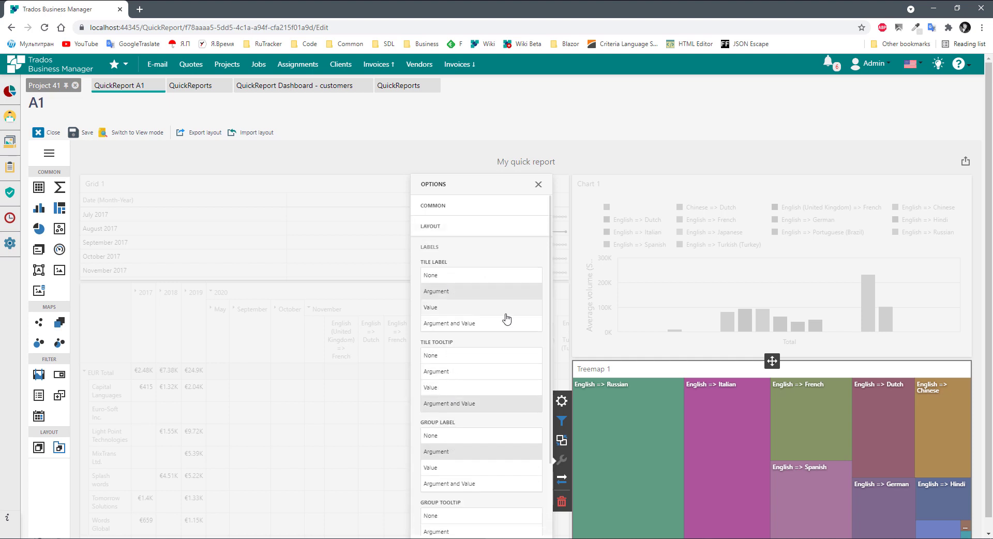
{"action": "left_click", "coordinate": [446, 309]}
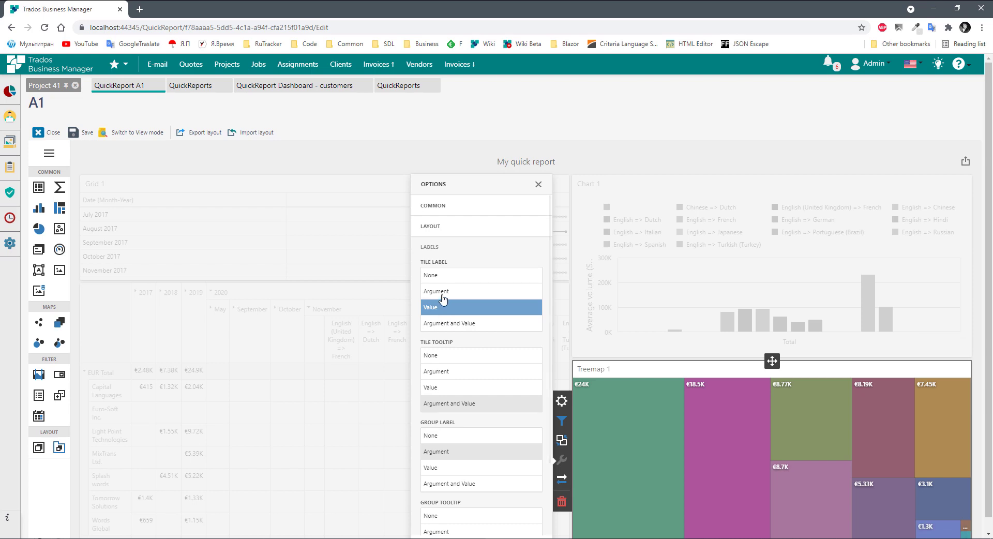
{"action": "left_click", "coordinate": [439, 291]}
{"action": "left_click", "coordinate": [445, 323]}
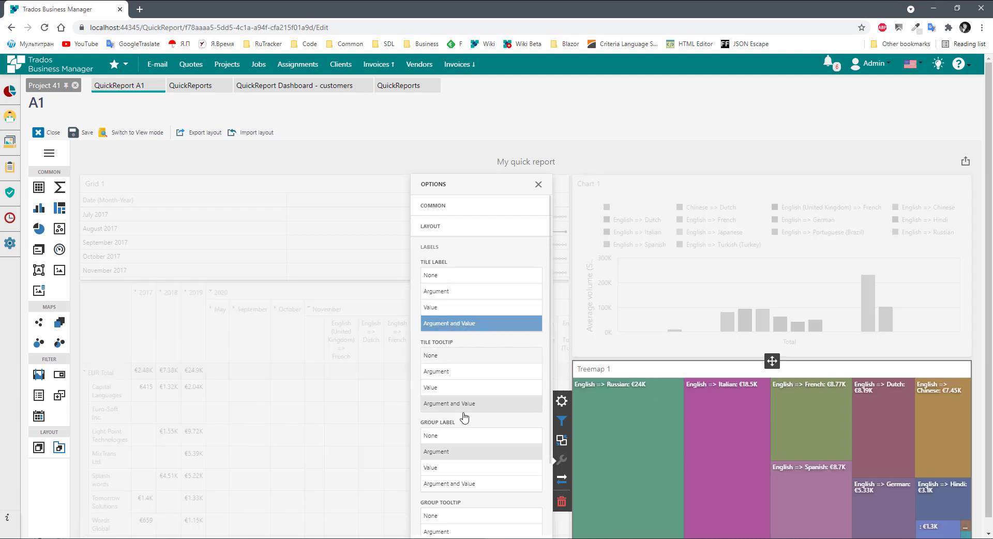
{"action": "left_click", "coordinate": [465, 484]}
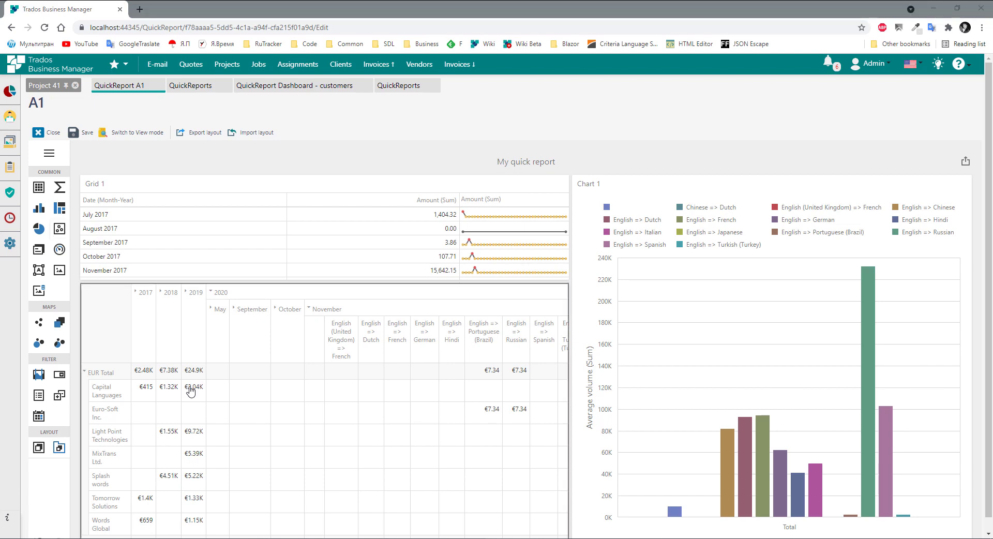
- Add a scatter chart to the dashboard below the bar chart and bind its X-axis to Amount
{"action": "left_click", "coordinate": [59, 228]}
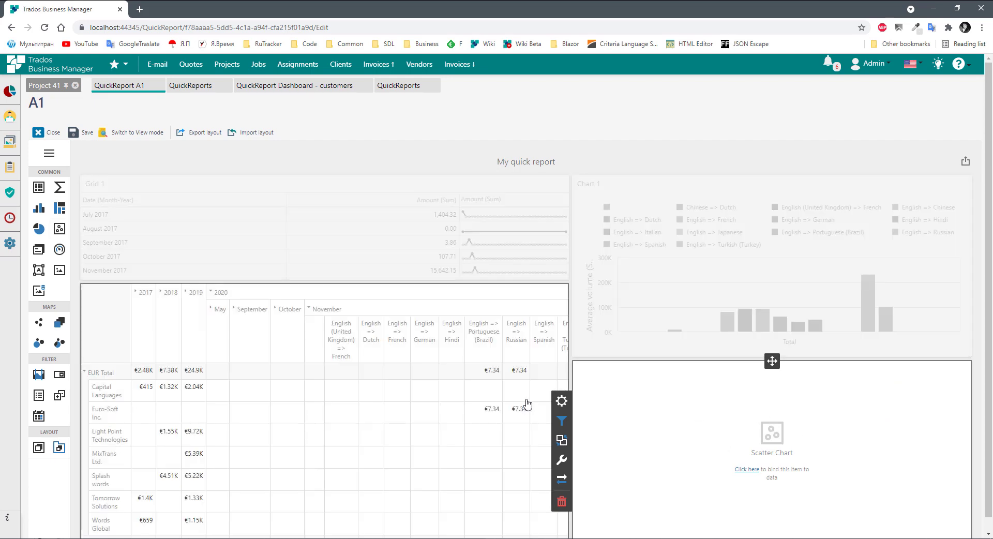
{"action": "left_click", "coordinate": [562, 401]}
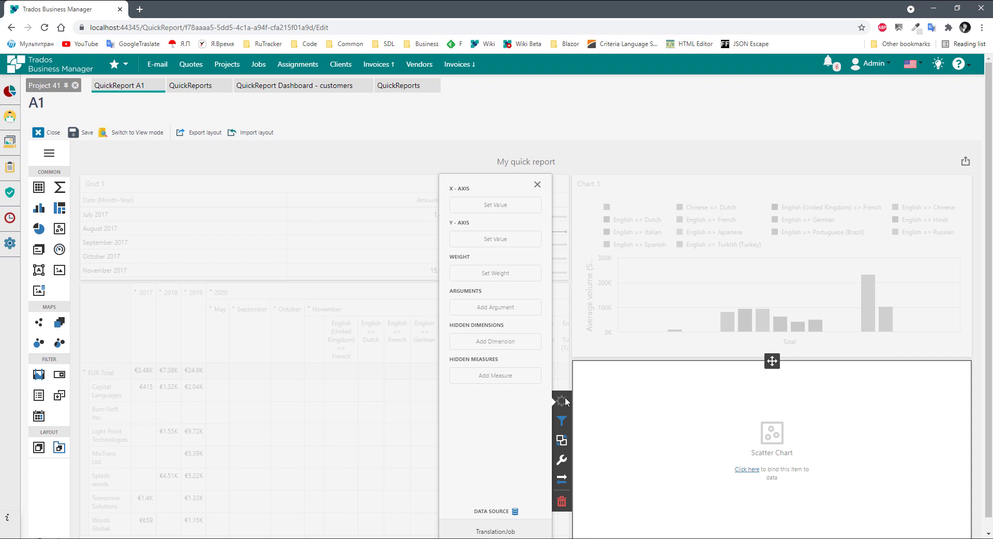
{"action": "left_click", "coordinate": [475, 204]}
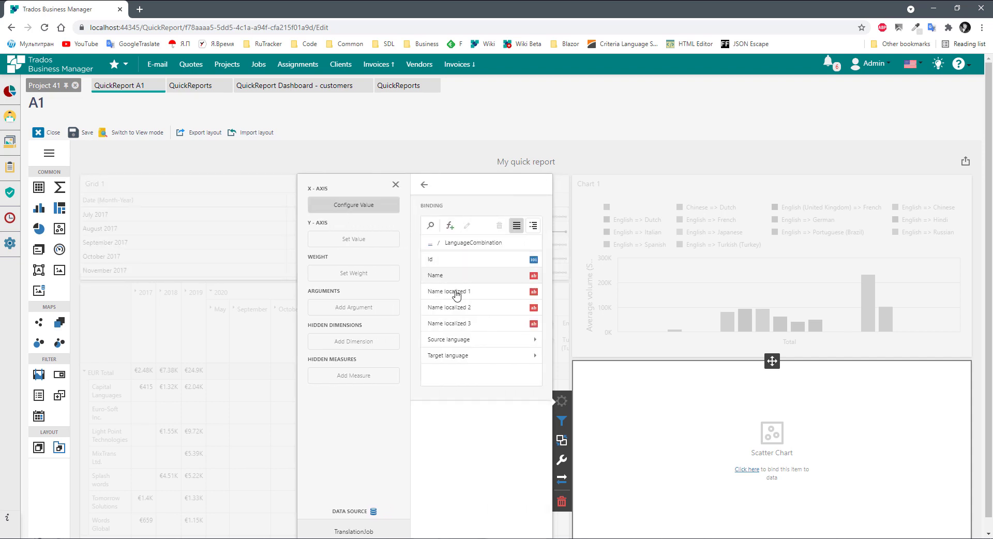
{"action": "left_click", "coordinate": [430, 243]}
{"action": "left_click", "coordinate": [437, 259]}
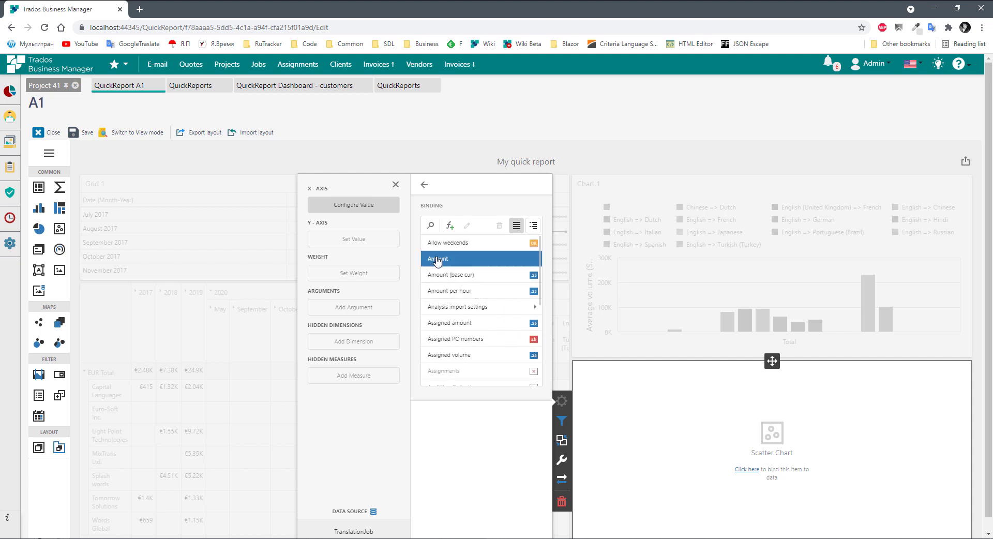
- Bind the scatter chart's Y-axis to the Margin % field
{"action": "left_click", "coordinate": [340, 242]}
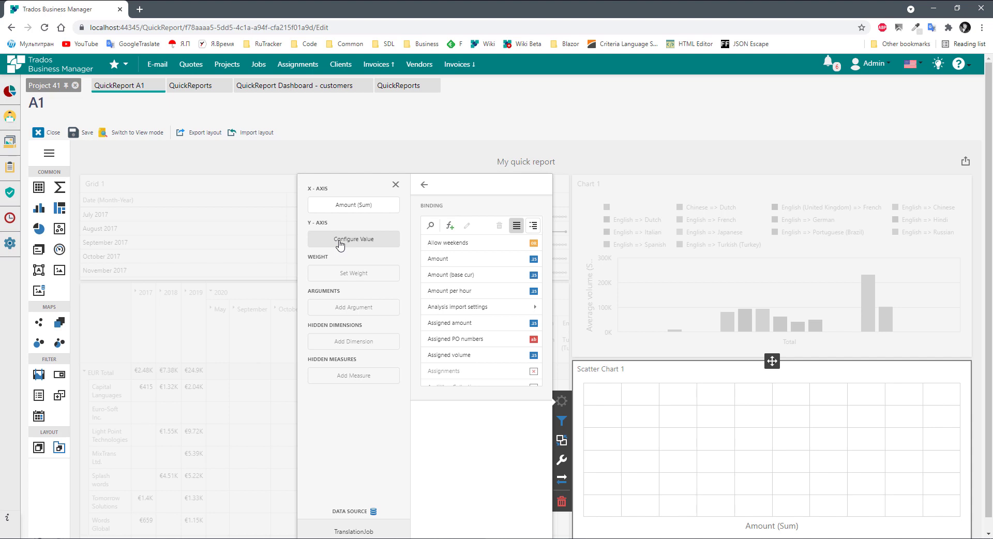
{"action": "scroll", "coordinate": [489, 310], "scroll_direction": "down", "scroll_amount": 6}
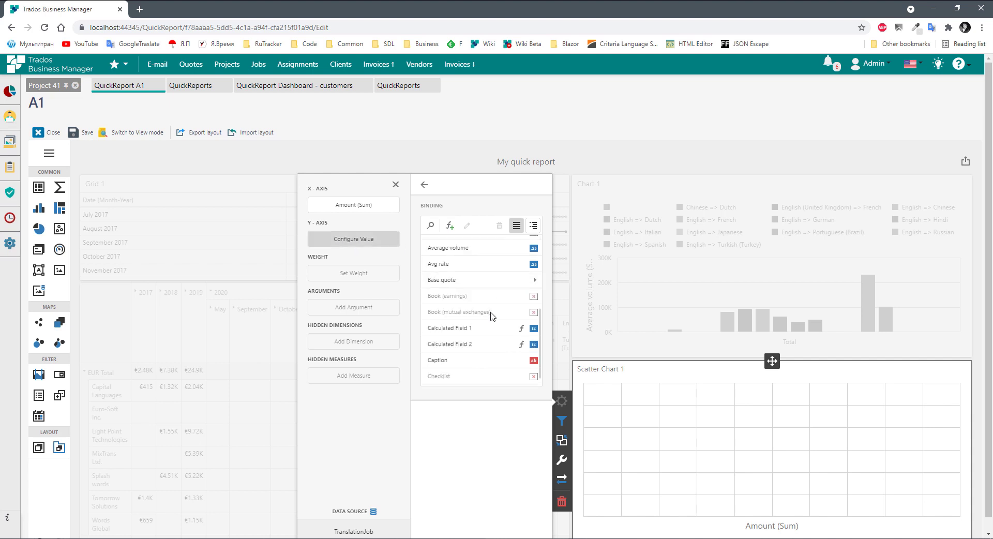
{"action": "scroll", "coordinate": [491, 317], "scroll_direction": "down", "scroll_amount": 5}
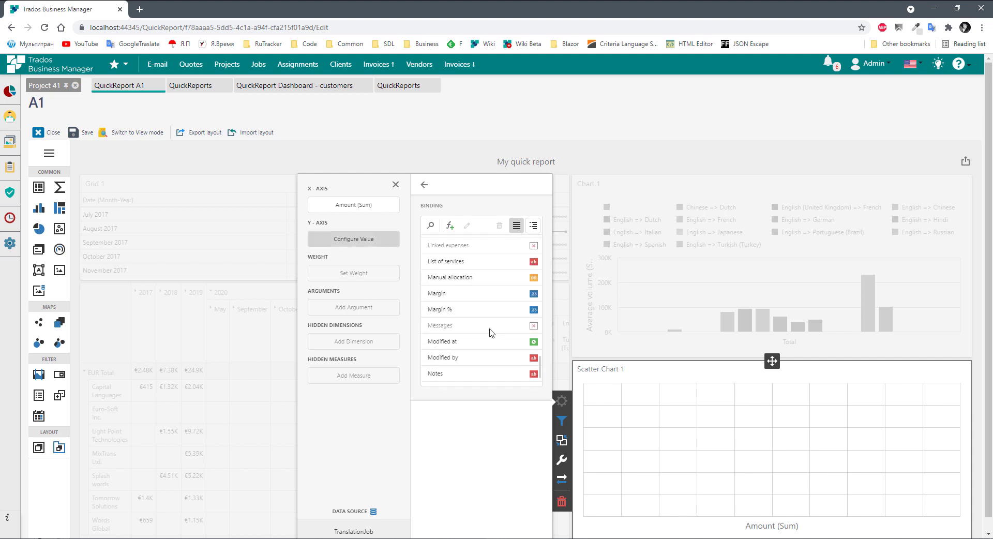
{"action": "left_click", "coordinate": [455, 310]}
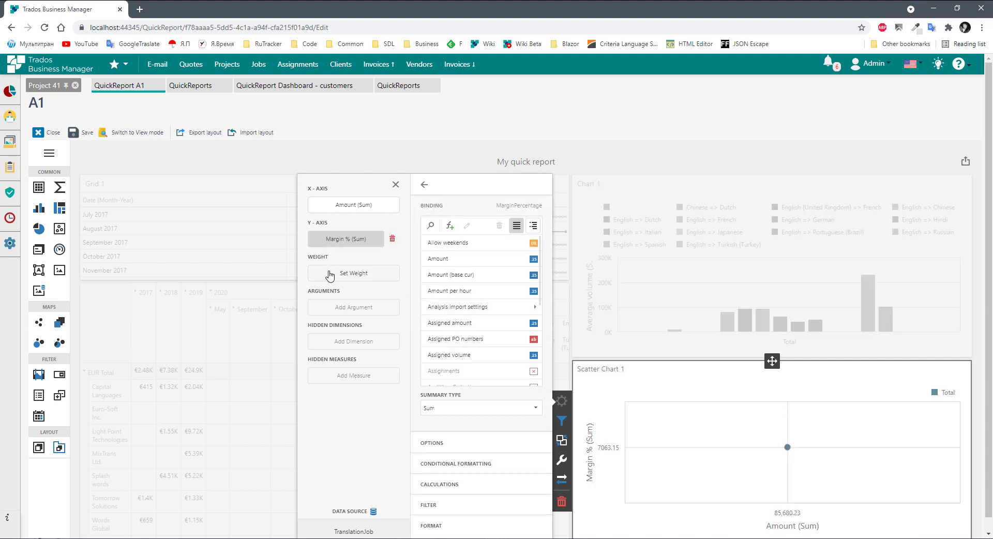
- Add the Name field of Language direction as the scatter chart's argument
{"action": "left_click", "coordinate": [348, 313]}
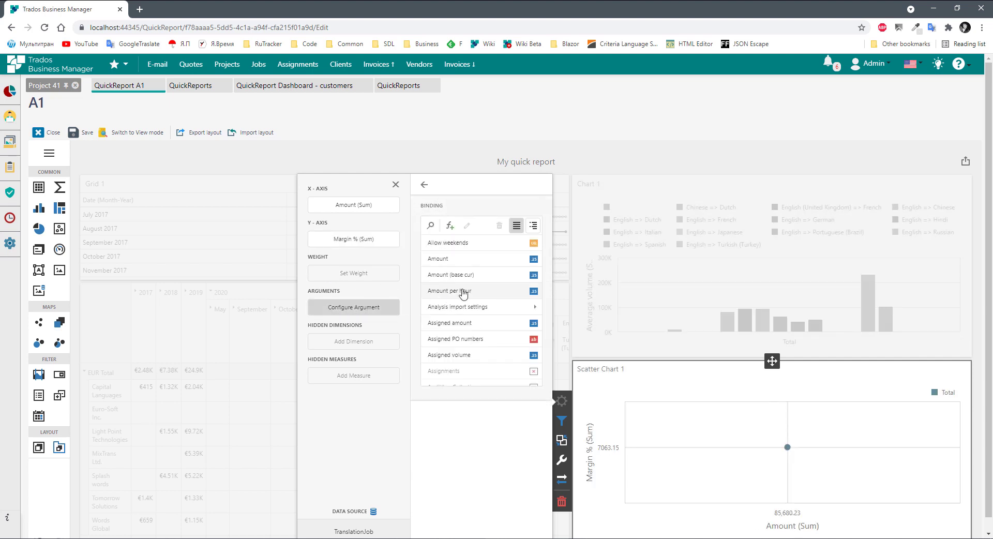
{"action": "scroll", "coordinate": [482, 329], "scroll_direction": "down", "scroll_amount": 5}
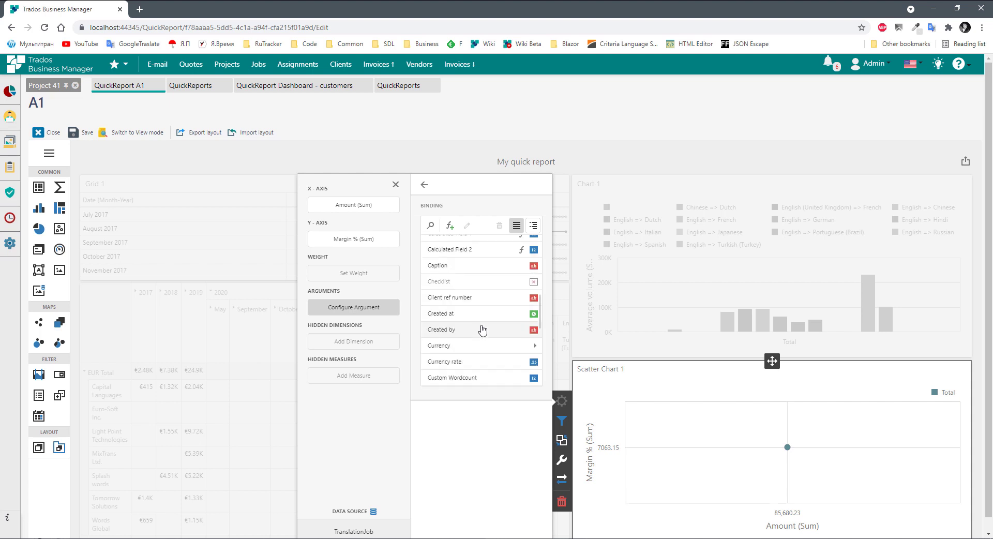
{"action": "scroll", "coordinate": [482, 329], "scroll_direction": "down", "scroll_amount": 10}
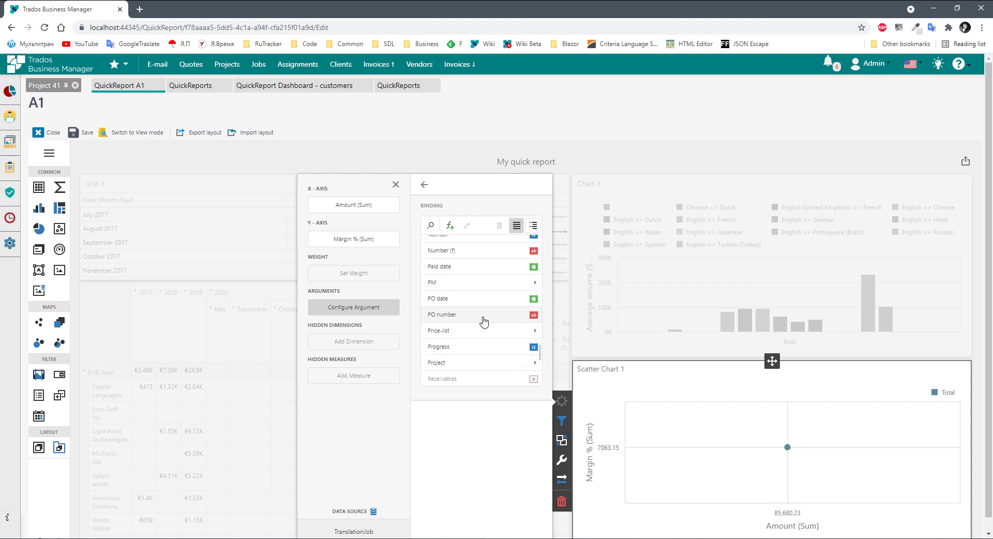
{"action": "scroll", "coordinate": [481, 316], "scroll_direction": "up", "scroll_amount": 5}
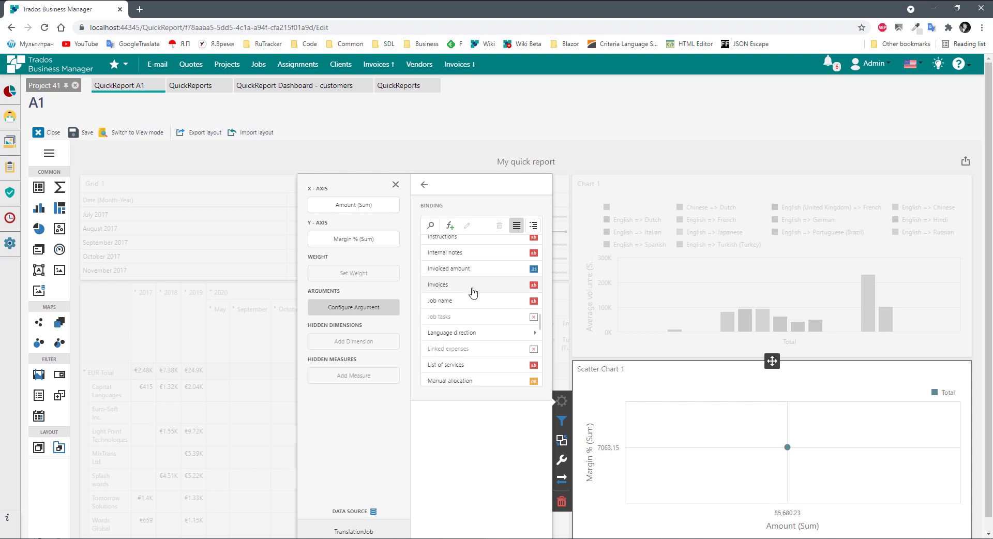
{"action": "left_click", "coordinate": [472, 332]}
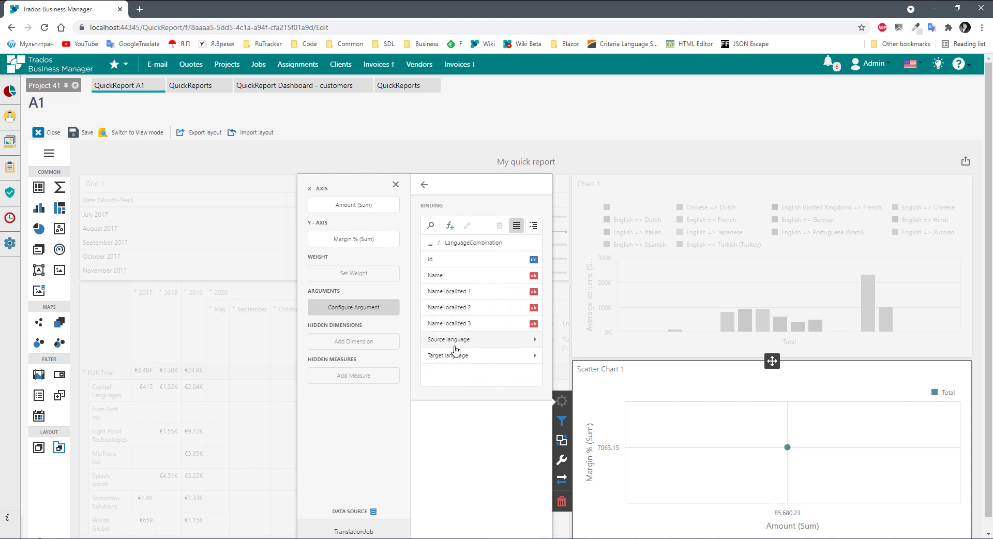
{"action": "left_click", "coordinate": [436, 278]}
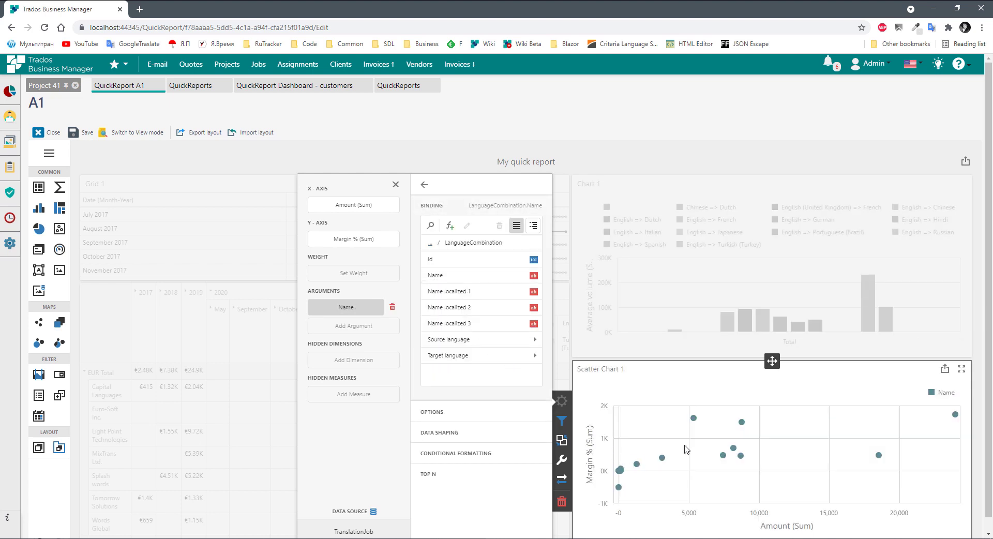
- Bind the scatter chart's weight to the Margin field
{"action": "left_click", "coordinate": [337, 274]}
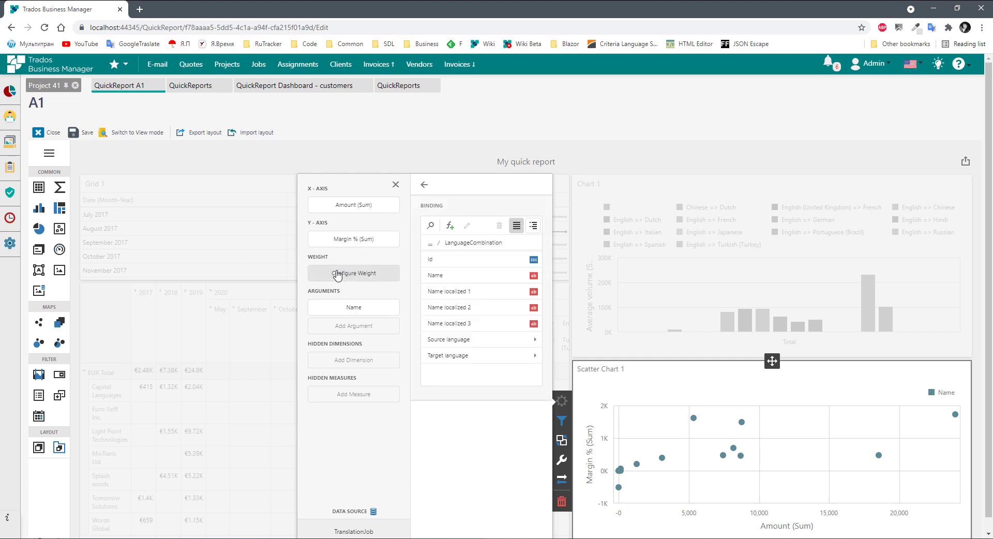
{"action": "left_click", "coordinate": [430, 243]}
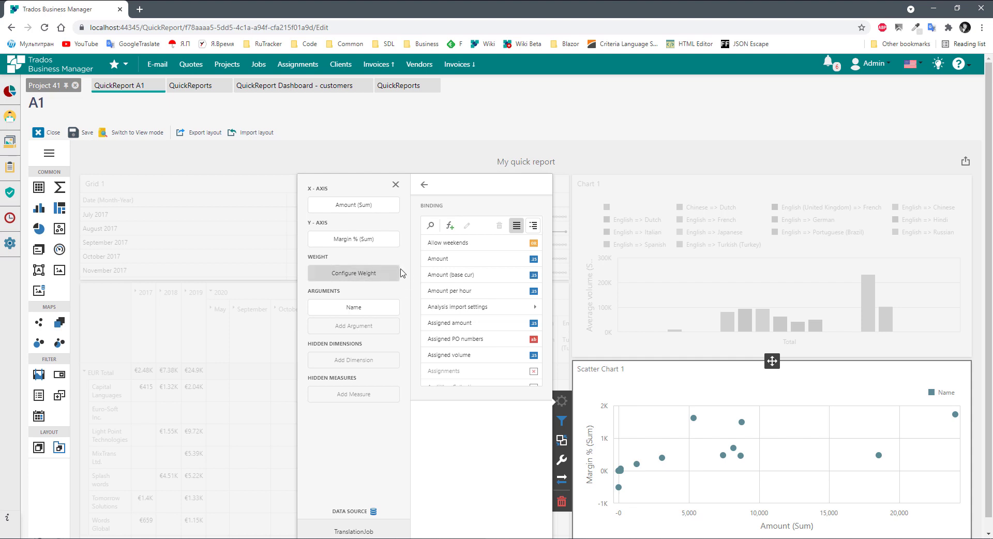
{"action": "left_click", "coordinate": [358, 274]}
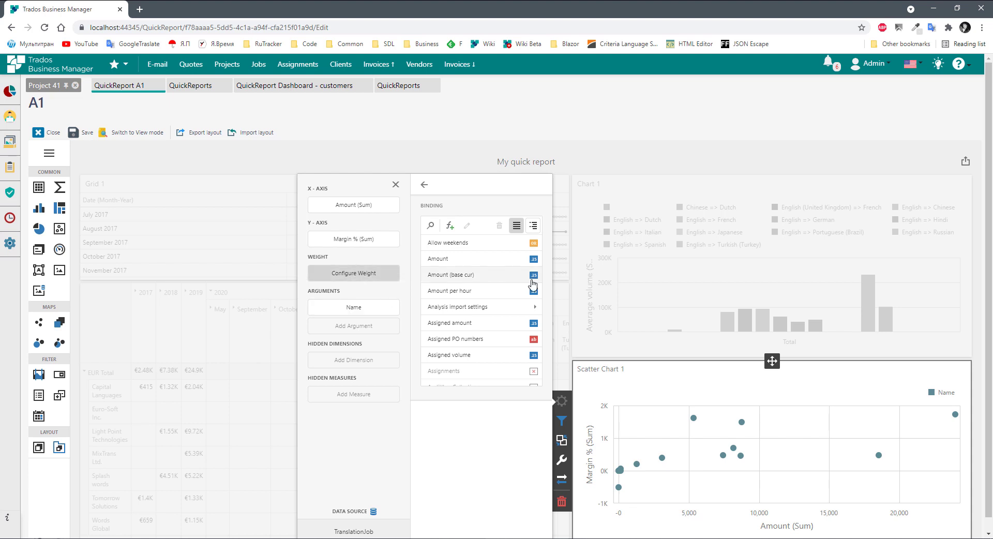
{"action": "scroll", "coordinate": [505, 310], "scroll_direction": "down", "scroll_amount": 5}
{"action": "scroll", "coordinate": [504, 310], "scroll_direction": "down", "scroll_amount": 5}
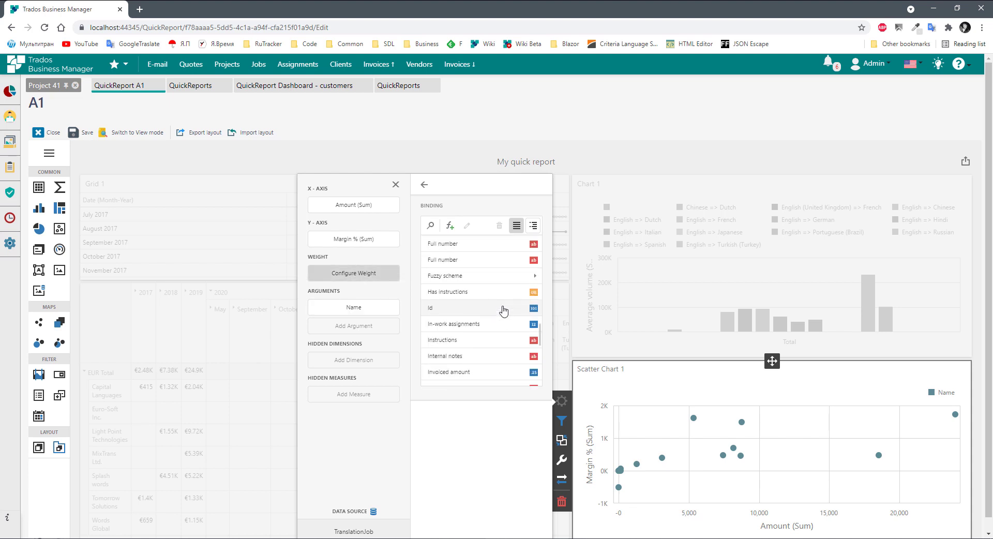
{"action": "scroll", "coordinate": [495, 332], "scroll_direction": "down", "scroll_amount": 5}
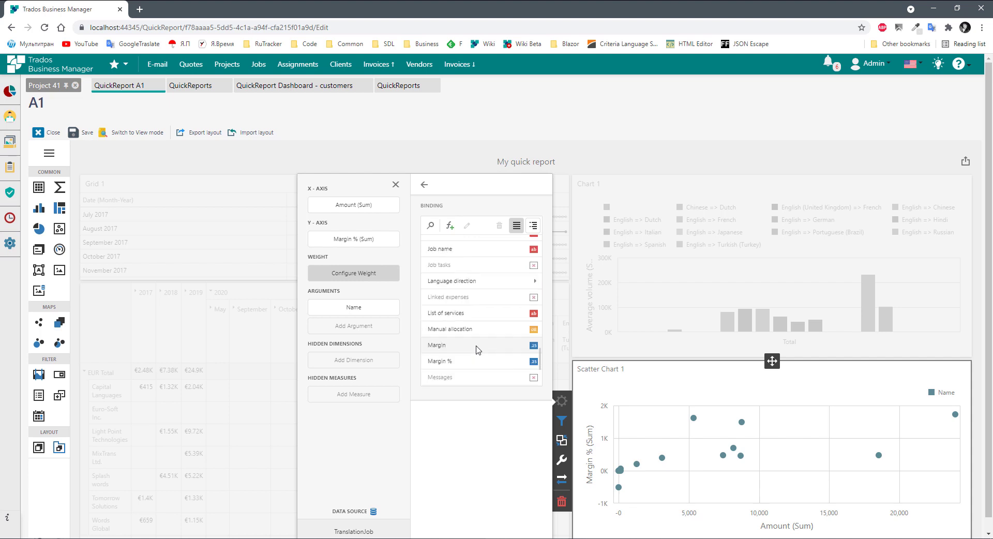
{"action": "left_click", "coordinate": [475, 346]}
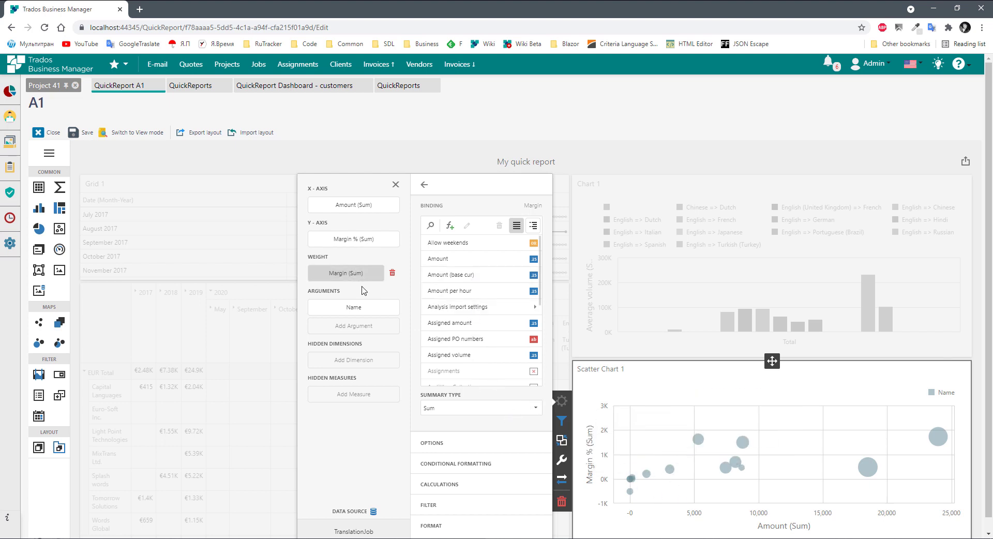
{"action": "left_click", "coordinate": [470, 487]}
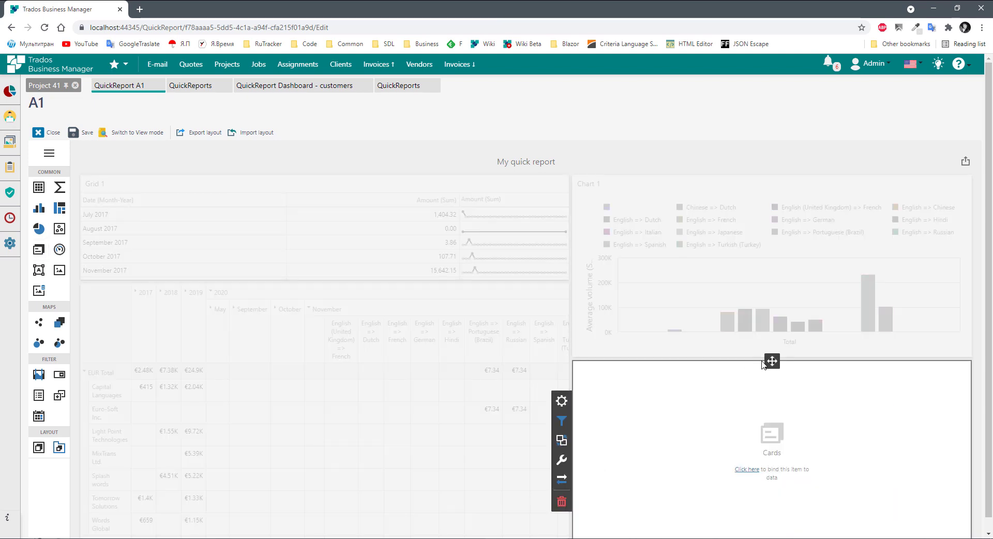
- Bind the new Cards item's series to the Customer's Name field
{"action": "left_click", "coordinate": [562, 401]}
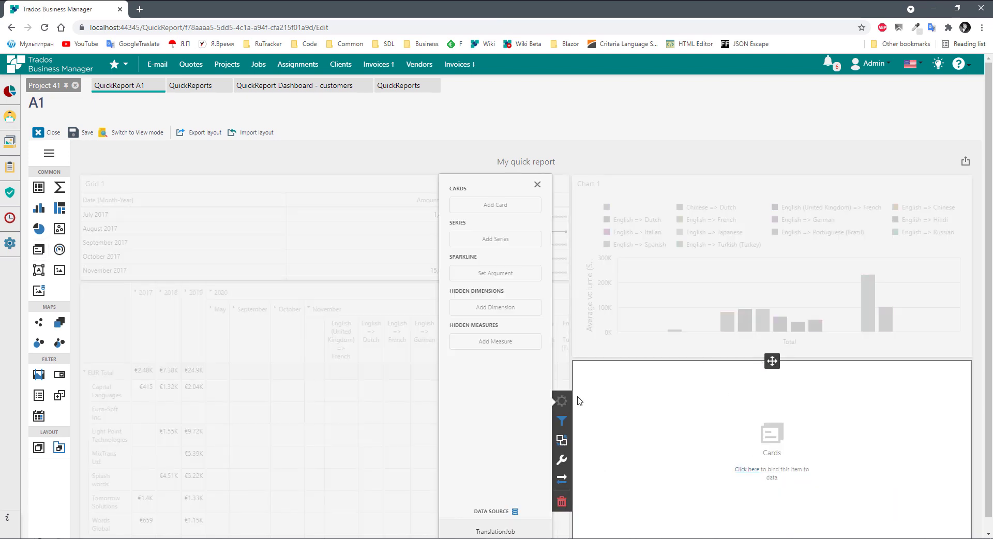
{"action": "left_click", "coordinate": [471, 205]}
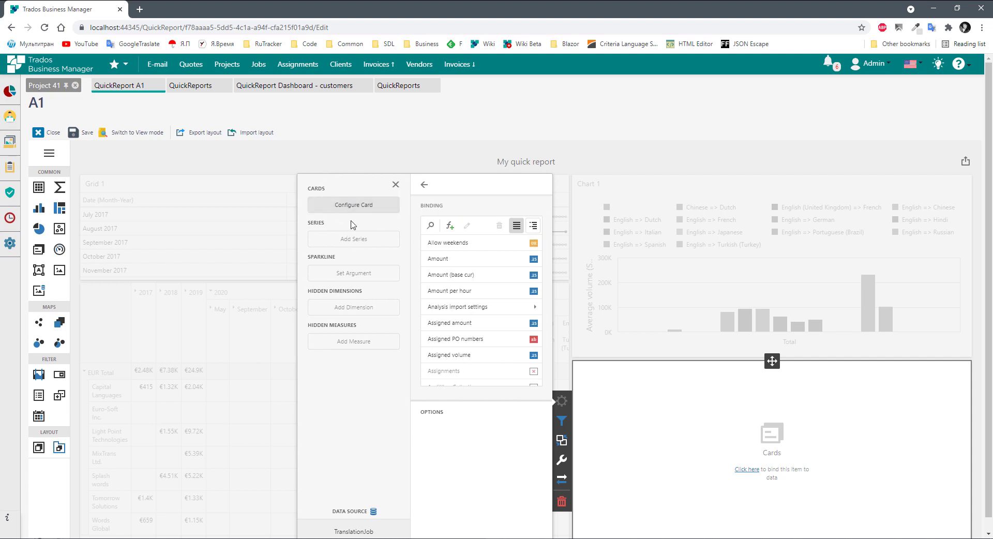
{"action": "left_click", "coordinate": [337, 239]}
{"action": "scroll", "coordinate": [492, 317], "scroll_direction": "down", "scroll_amount": 5}
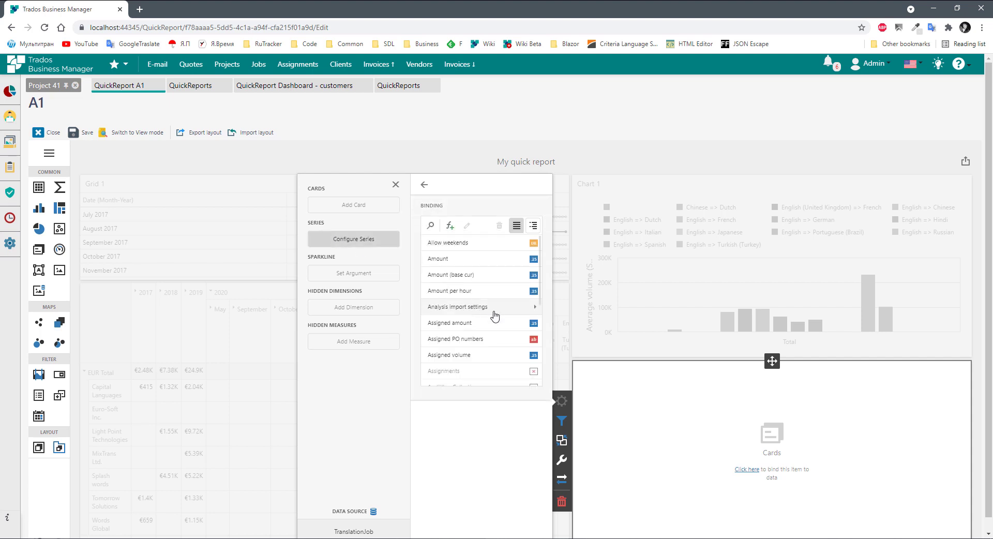
{"action": "left_click", "coordinate": [495, 299]}
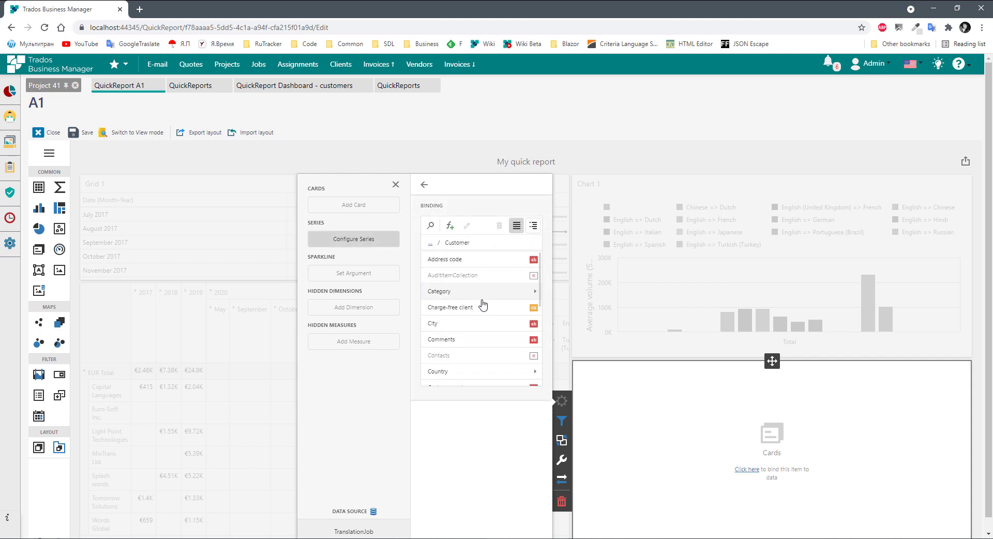
{"action": "scroll", "coordinate": [486, 306], "scroll_direction": "down", "scroll_amount": 2}
{"action": "scroll", "coordinate": [486, 305], "scroll_direction": "down", "scroll_amount": 5}
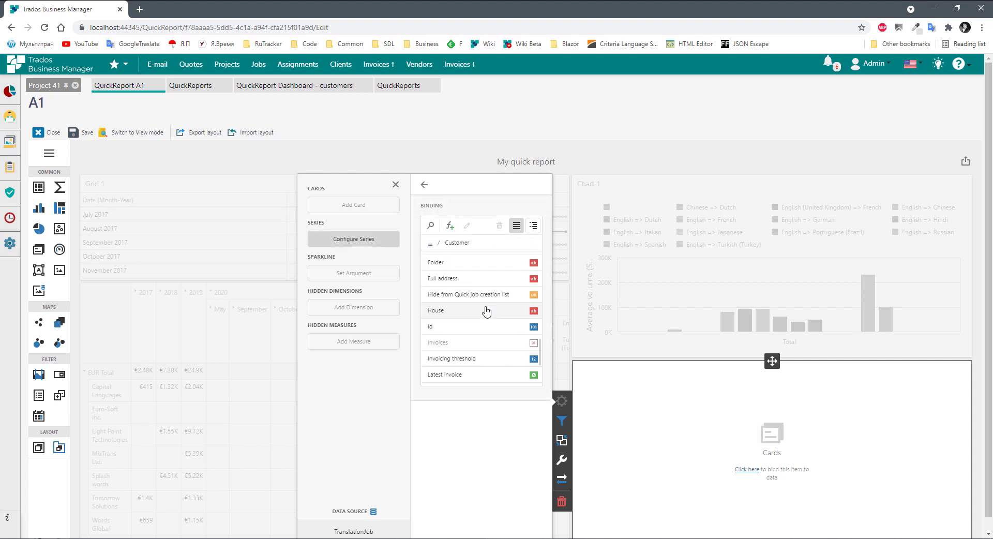
{"action": "scroll", "coordinate": [458, 318], "scroll_direction": "up", "scroll_amount": 4}
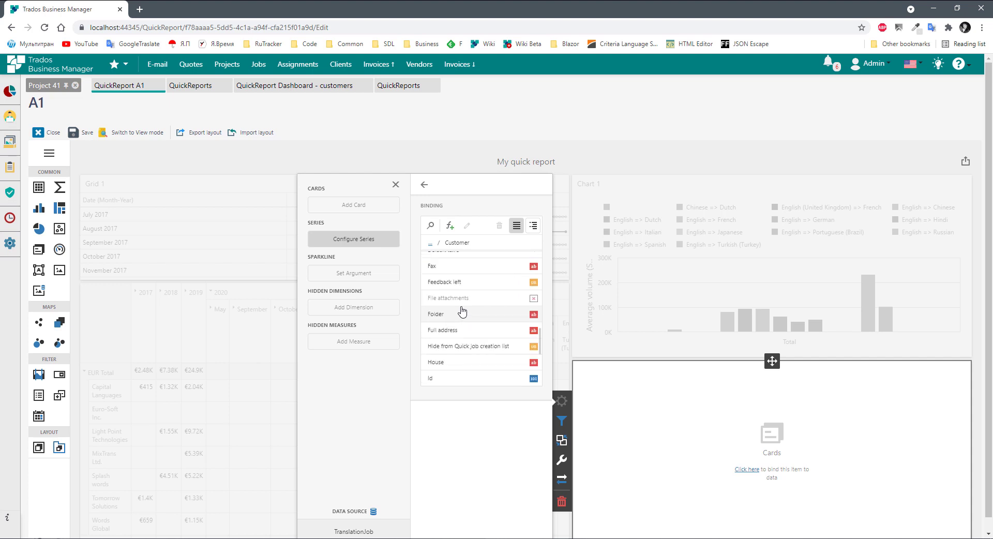
{"action": "scroll", "coordinate": [465, 321], "scroll_direction": "down", "scroll_amount": 6}
{"action": "scroll", "coordinate": [469, 324], "scroll_direction": "down", "scroll_amount": 3}
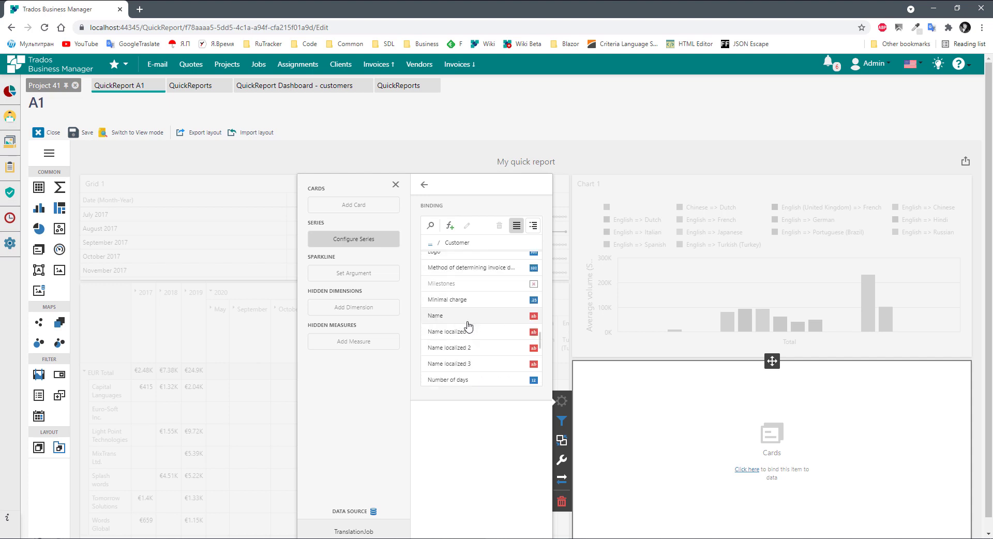
{"action": "left_click", "coordinate": [469, 319]}
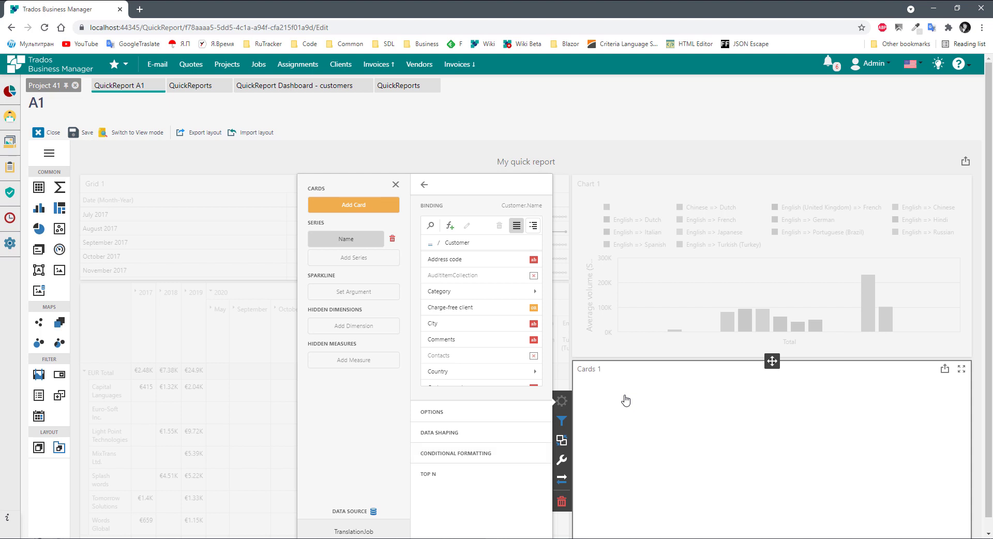
- Add a card to the Cards item showing the Amount (base cur) field
{"action": "left_click", "coordinate": [340, 207]}
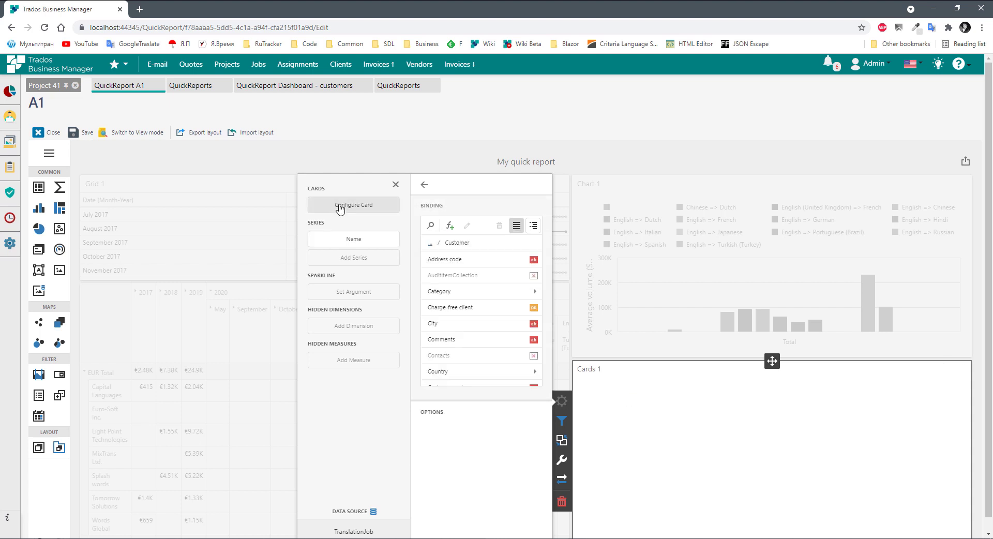
{"action": "left_click", "coordinate": [430, 242]}
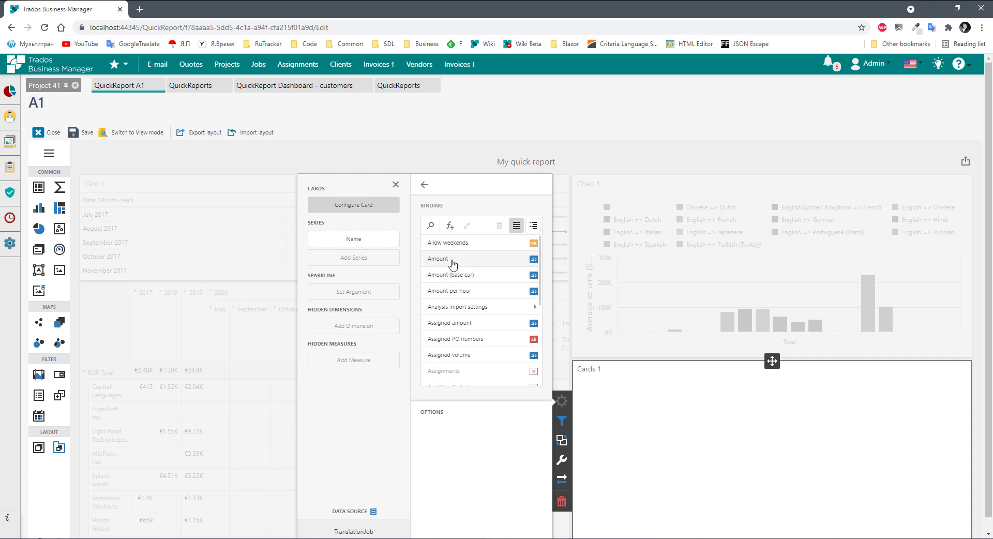
{"action": "left_click", "coordinate": [442, 281]}
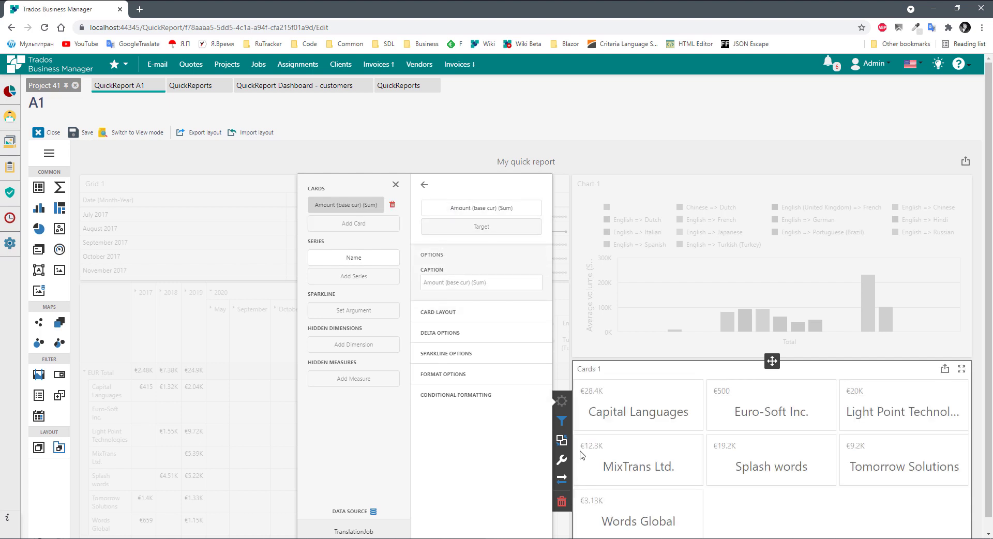
- Set the card's target value to the Amount field with the Max summary type and look through the resulting cards
{"action": "left_click", "coordinate": [485, 228]}
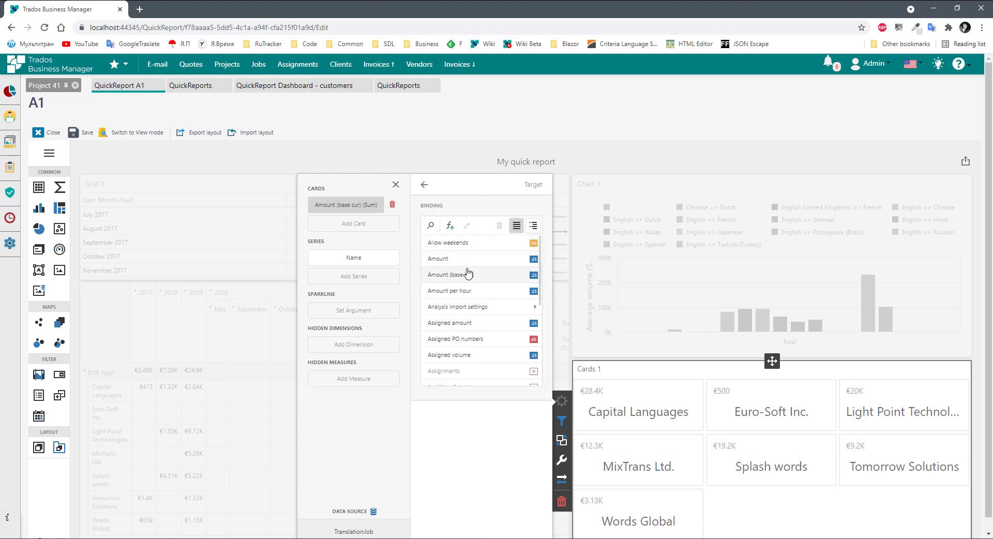
{"action": "left_click", "coordinate": [459, 260]}
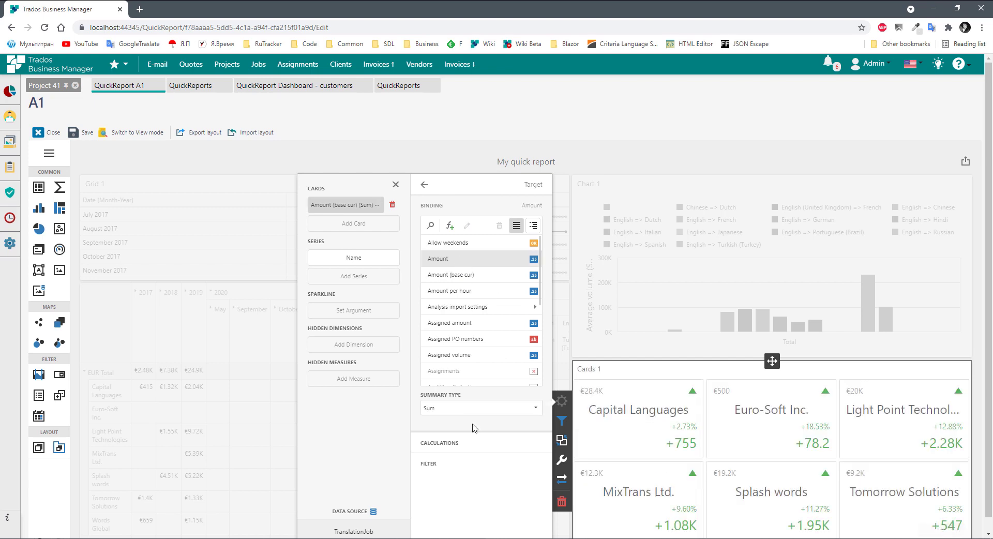
{"action": "left_click", "coordinate": [445, 408]}
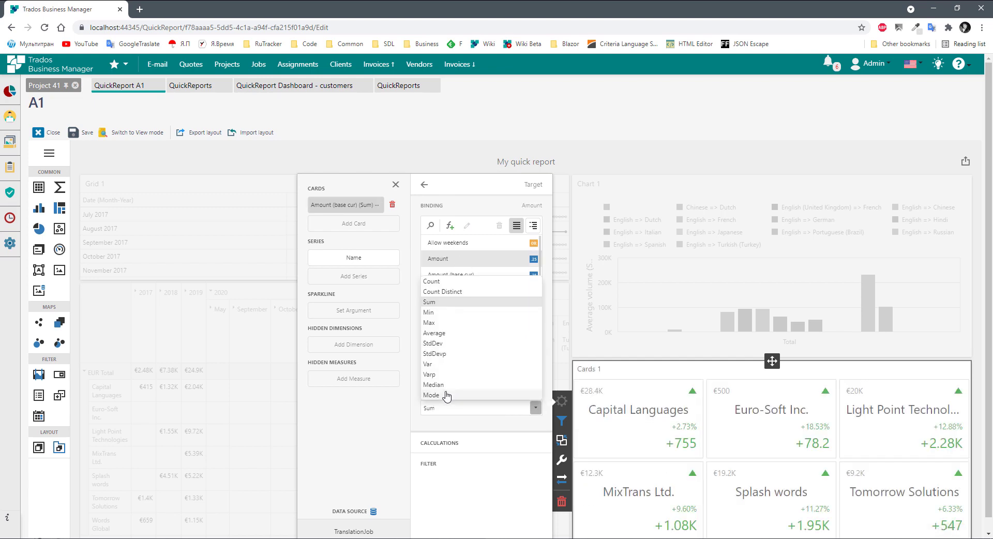
{"action": "left_click", "coordinate": [435, 322]}
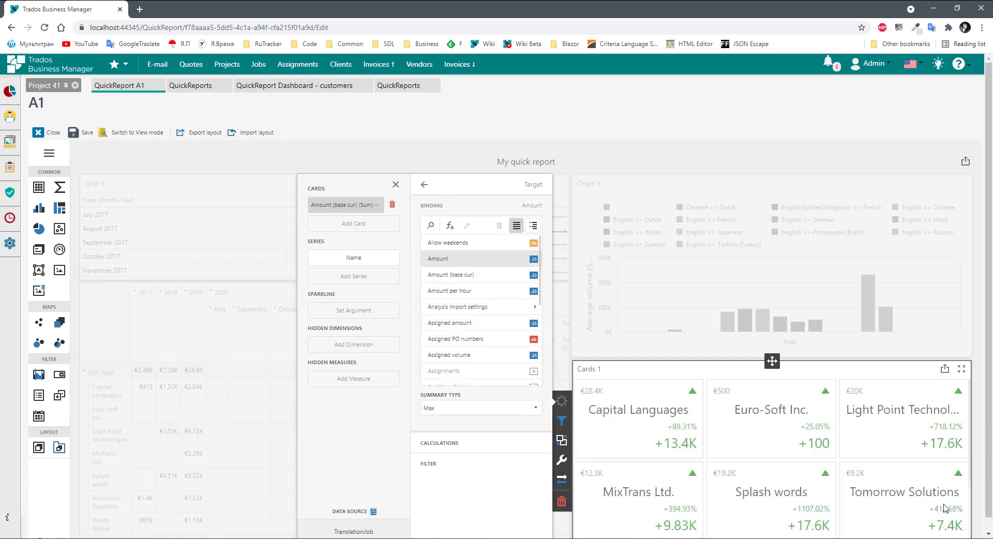
{"action": "scroll", "coordinate": [879, 492], "scroll_direction": "down", "scroll_amount": 2}
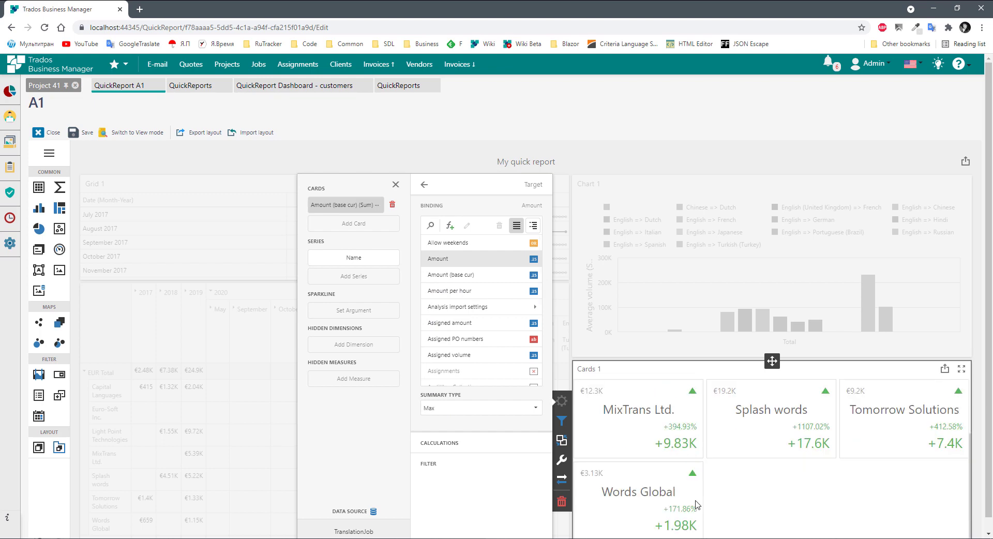
{"action": "scroll", "coordinate": [693, 503], "scroll_direction": "up", "scroll_amount": 2}
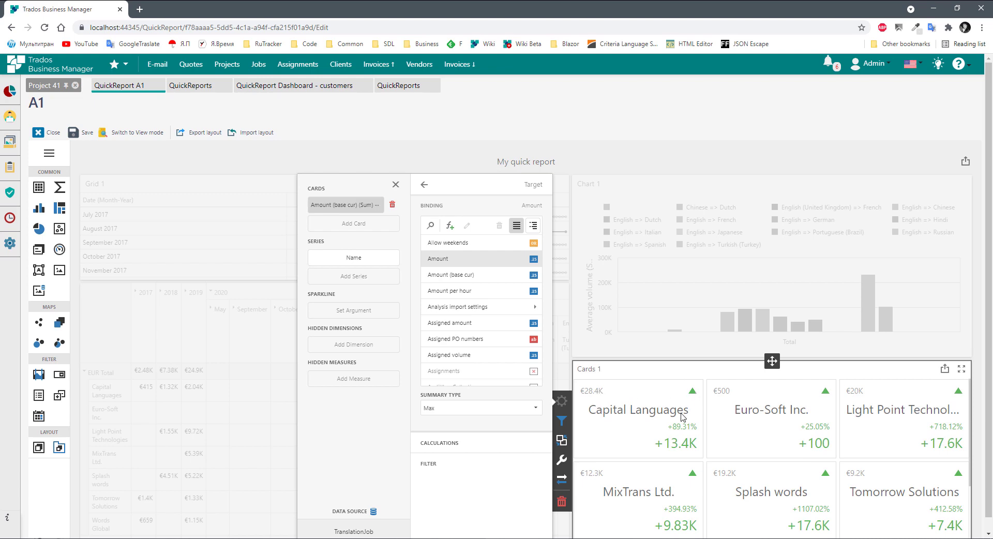
{"action": "scroll", "coordinate": [886, 434], "scroll_direction": "down", "scroll_amount": 2}
{"action": "scroll", "coordinate": [881, 459], "scroll_direction": "up", "scroll_amount": 2}
- Set the Date field as the cards' sparkline argument and look through the customer cards
{"action": "left_click", "coordinate": [335, 312]}
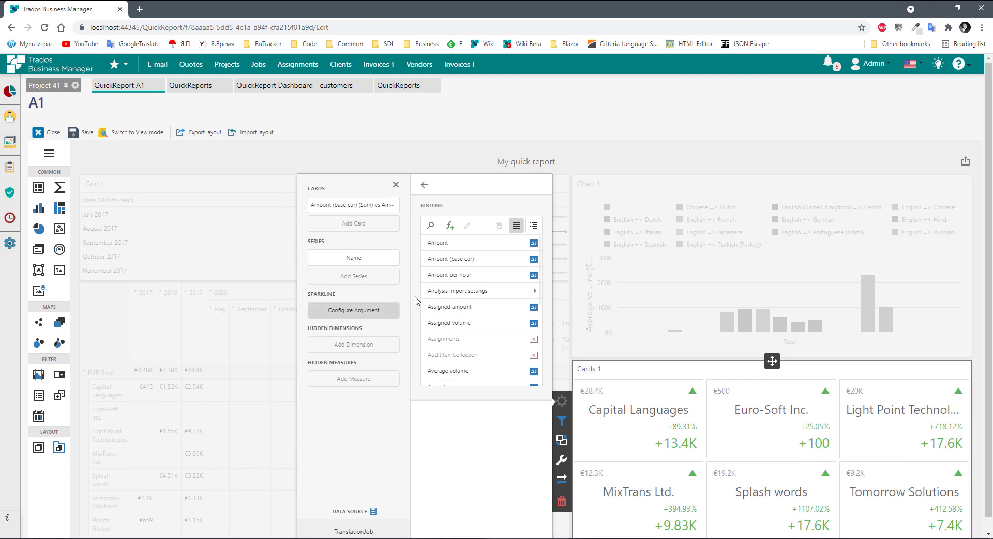
{"action": "scroll", "coordinate": [448, 310], "scroll_direction": "down", "scroll_amount": 5}
{"action": "left_click", "coordinate": [432, 330]}
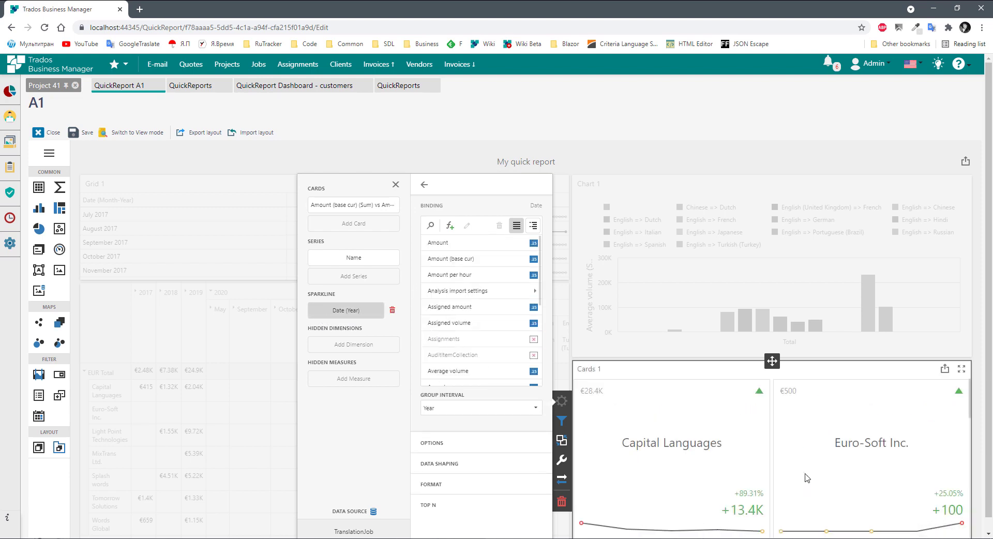
{"action": "scroll", "coordinate": [807, 470], "scroll_direction": "down", "scroll_amount": 2}
{"action": "scroll", "coordinate": [869, 460], "scroll_direction": "up", "scroll_amount": 3}
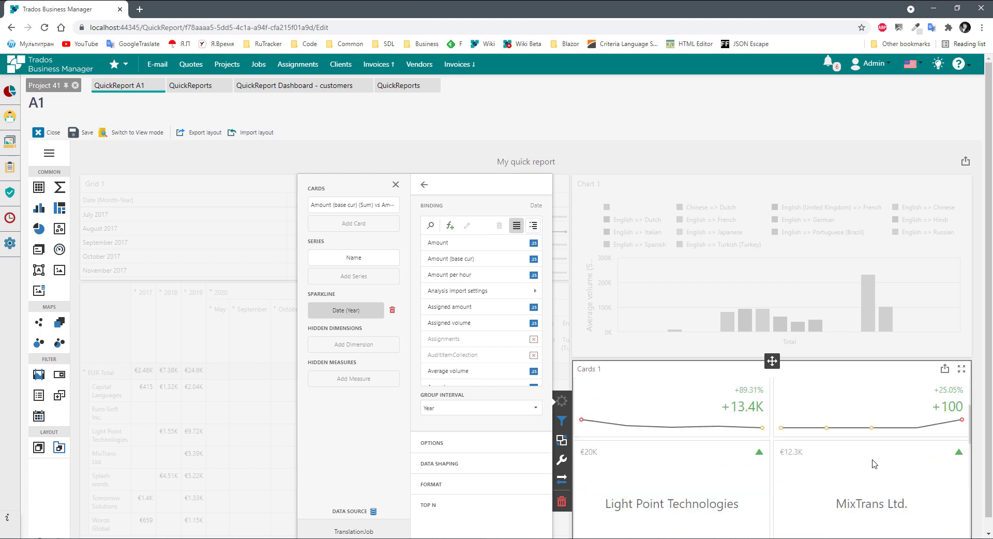
{"action": "scroll", "coordinate": [871, 460], "scroll_direction": "down", "scroll_amount": 4}
{"action": "scroll", "coordinate": [873, 455], "scroll_direction": "up", "scroll_amount": 5}
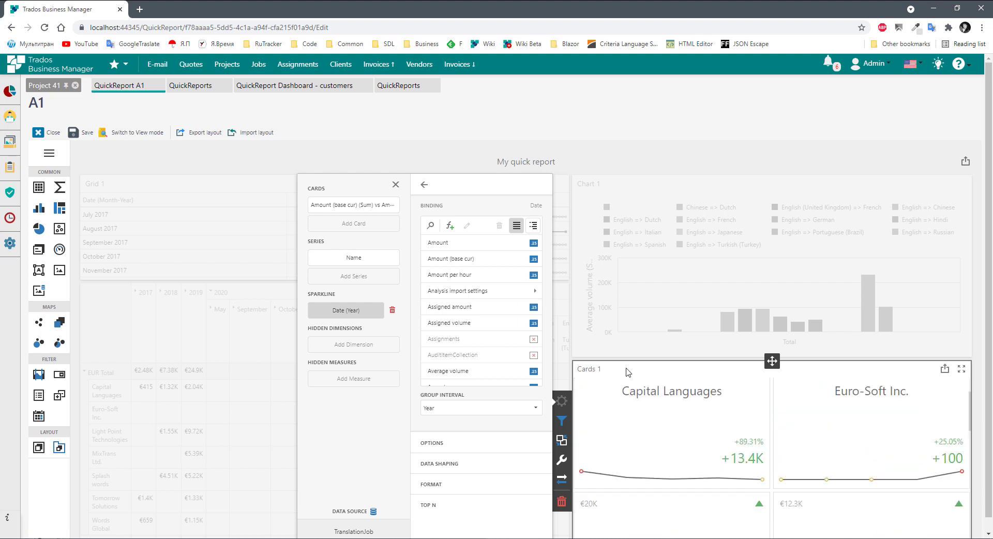
{"action": "scroll", "coordinate": [700, 460], "scroll_direction": "up", "scroll_amount": 1}
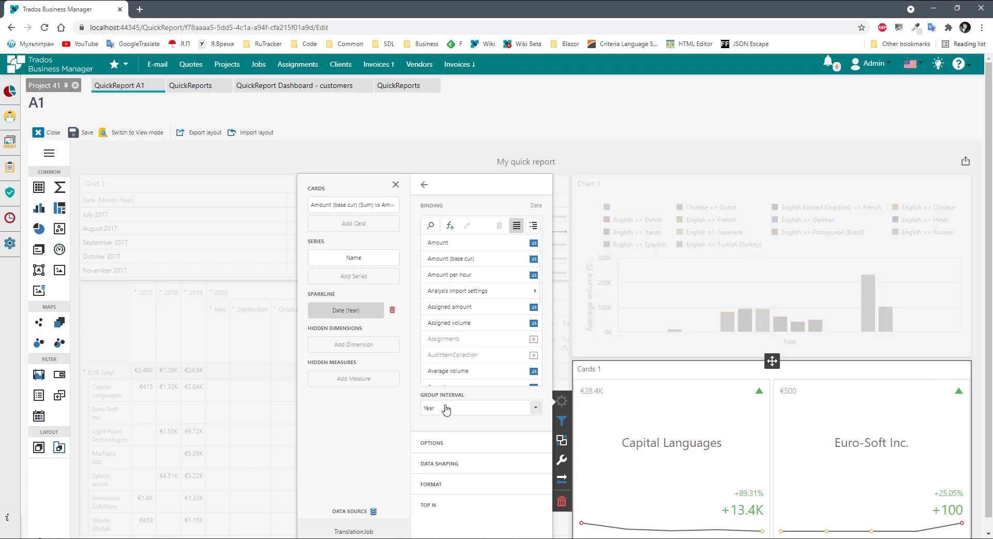
- Examine the group interval choices of the sparkline date and the layout options of the Cards item
{"action": "left_click", "coordinate": [444, 409]}
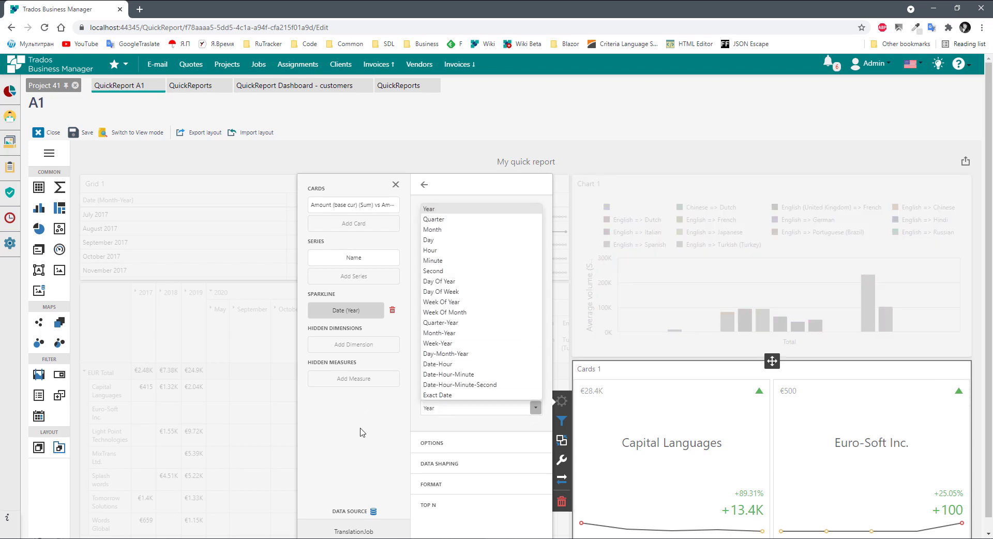
{"action": "left_click", "coordinate": [355, 339]}
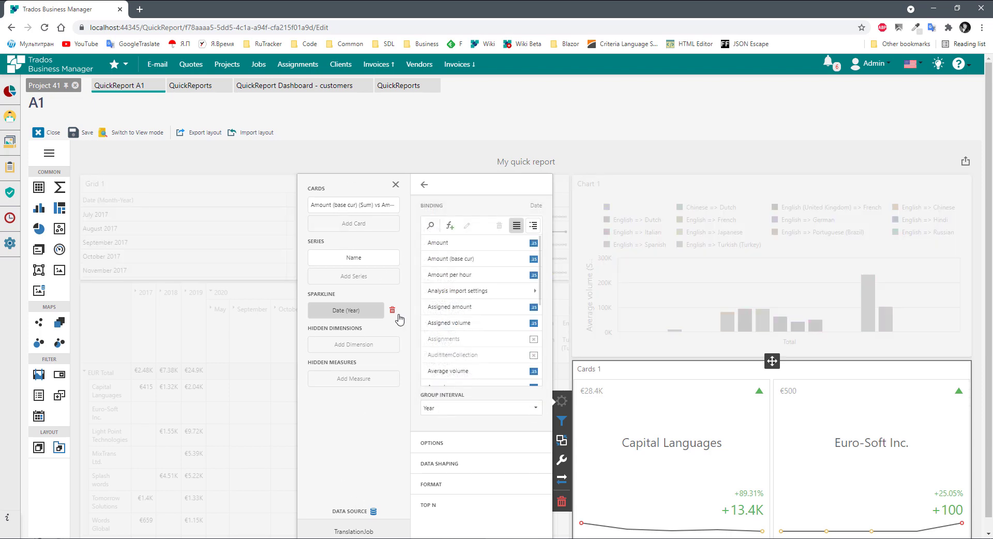
{"action": "left_click", "coordinate": [561, 441]}
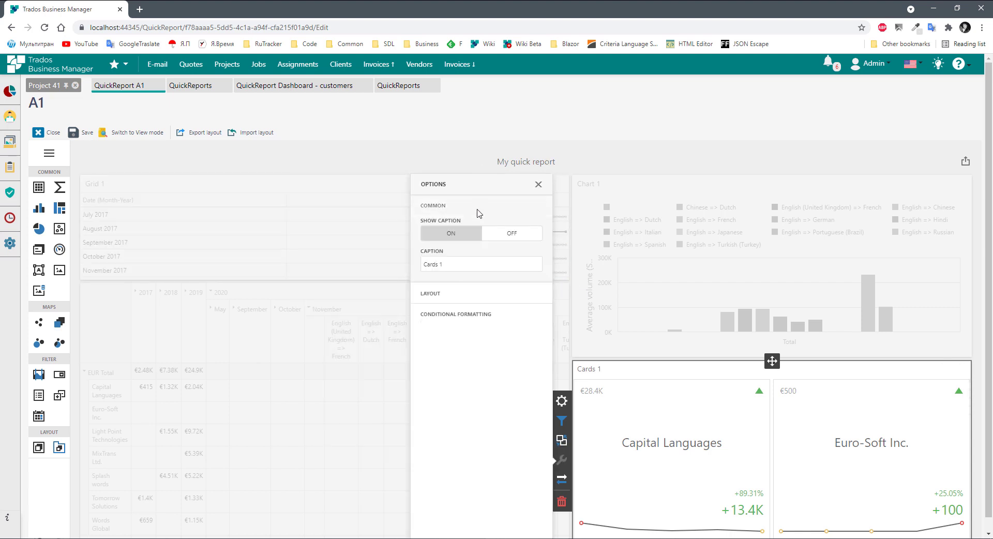
{"action": "left_click", "coordinate": [430, 294]}
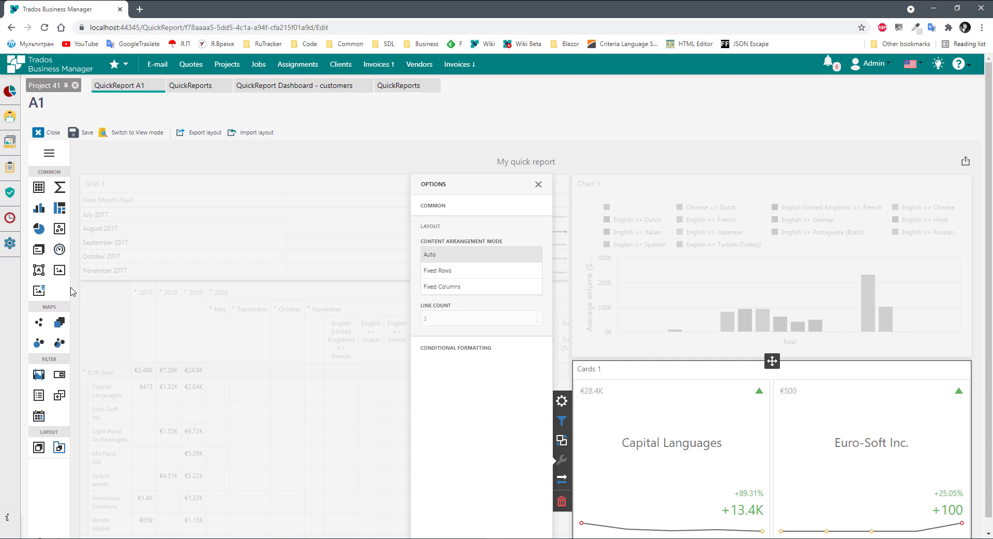
{"action": "left_click", "coordinate": [38, 293]}
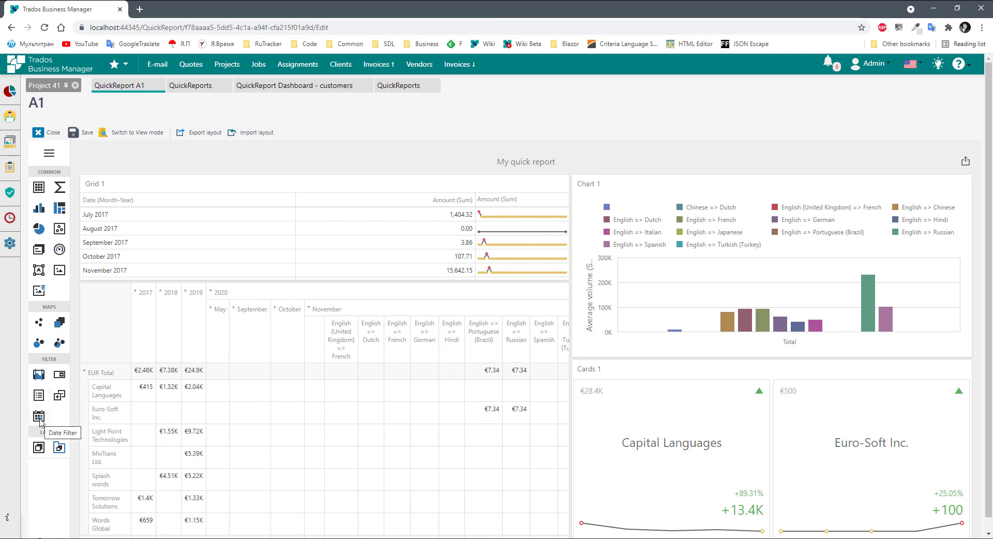
- Insert a Range Filter above Grid 1 and reduce its height to a narrow strip
{"action": "left_click", "coordinate": [38, 375]}
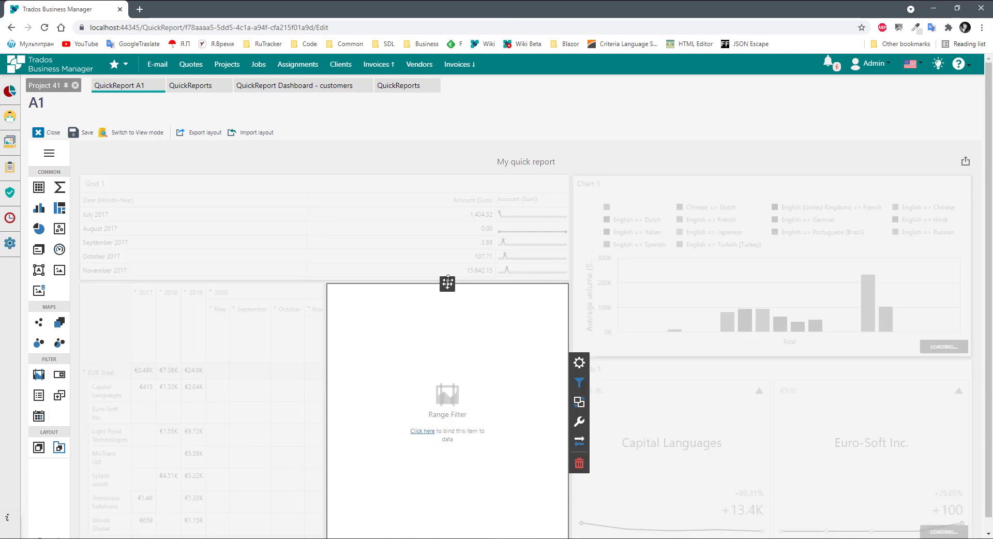
{"action": "left_click_drag", "start_coordinate": [448, 282], "coordinate": [479, 178]}
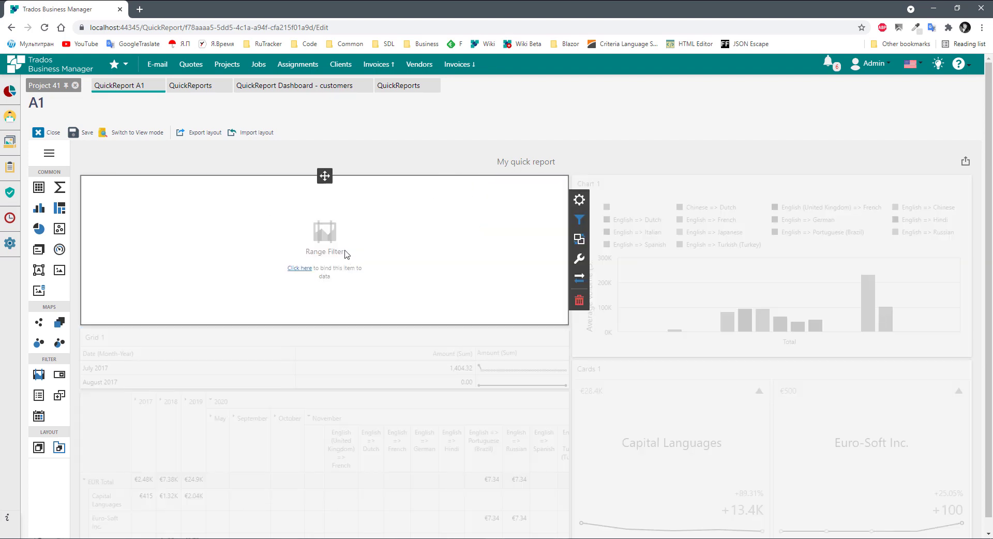
{"action": "left_click_drag", "start_coordinate": [349, 329], "coordinate": [350, 228]}
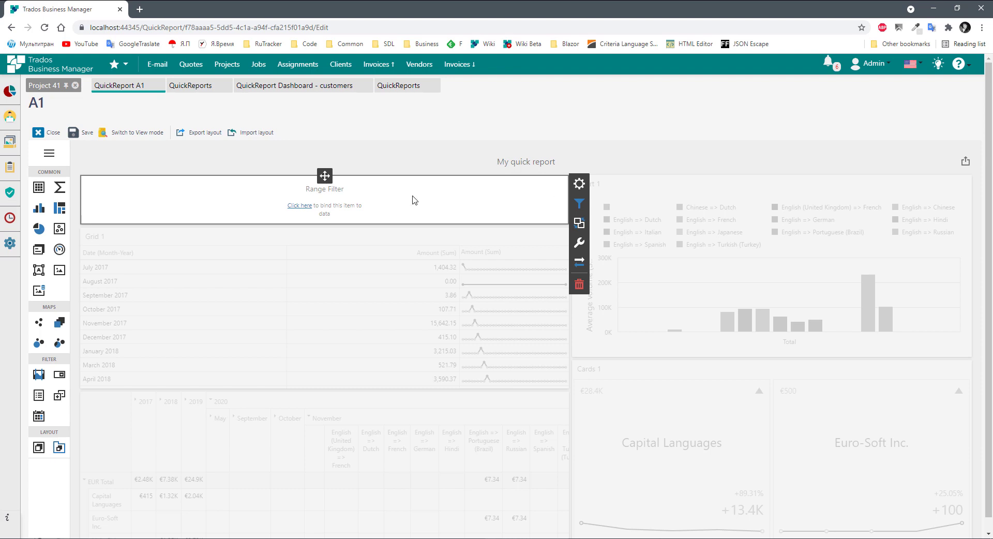
- Bind the range filter's argument to the Date field and its value to Amount (base cur)
{"action": "left_click", "coordinate": [580, 183]}
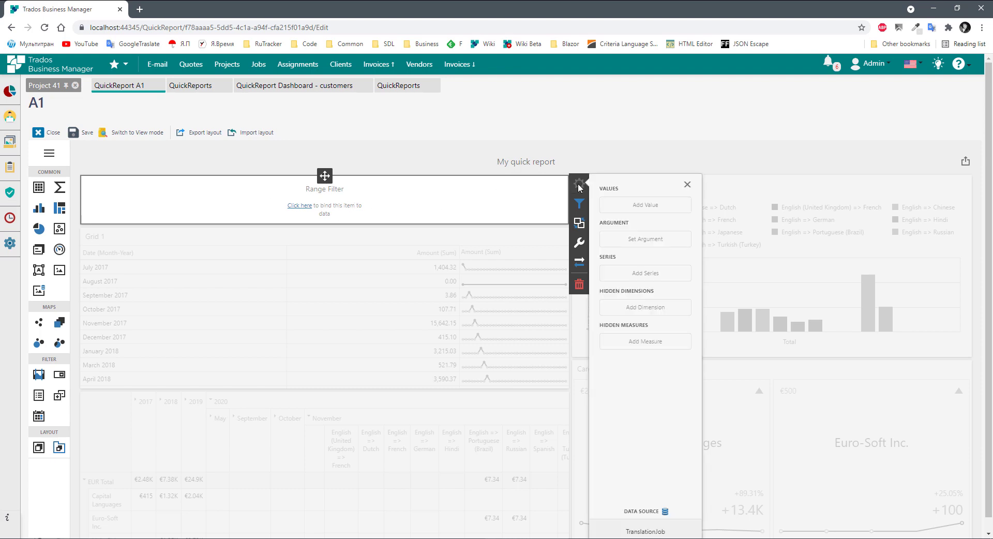
{"action": "left_click", "coordinate": [643, 245]}
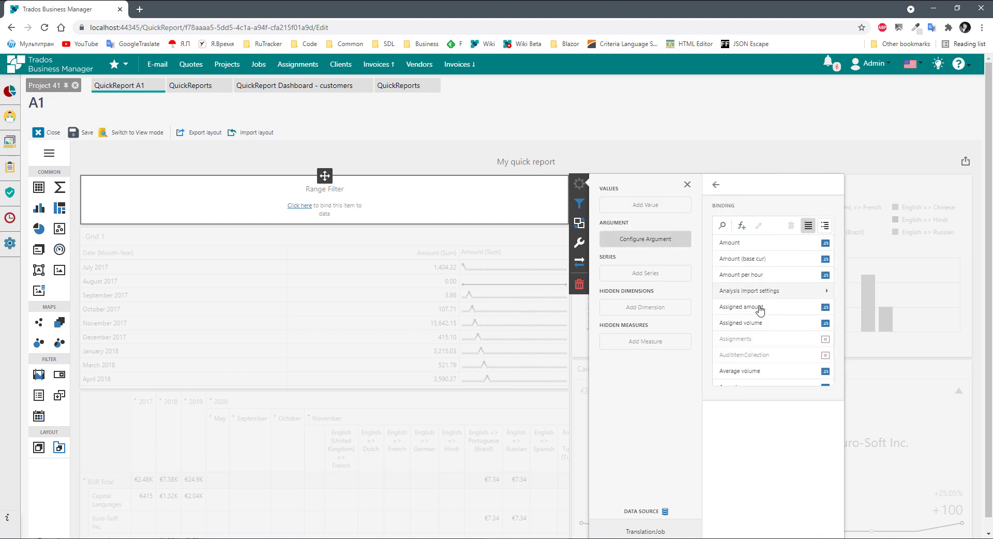
{"action": "scroll", "coordinate": [758, 306], "scroll_direction": "down", "scroll_amount": 3}
{"action": "left_click", "coordinate": [775, 331]}
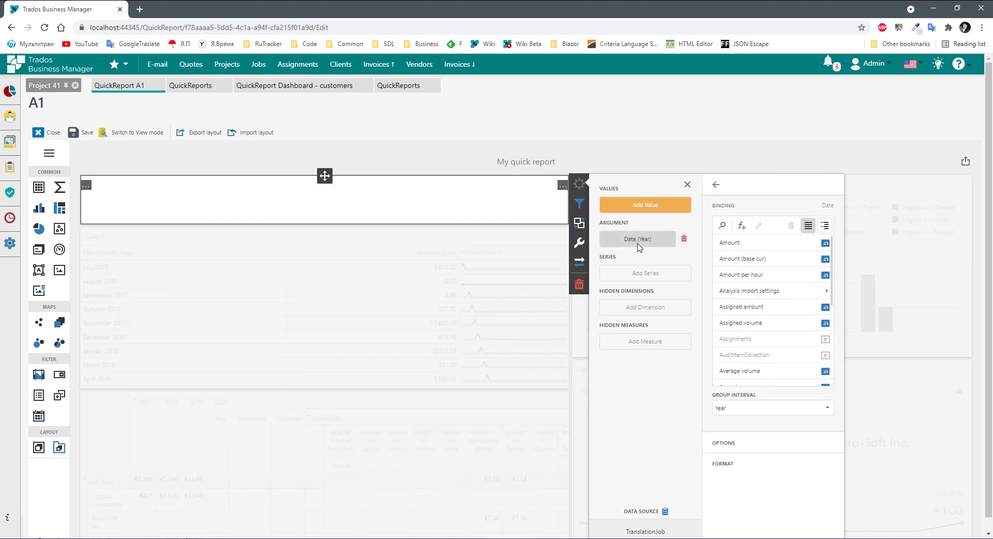
{"action": "left_click", "coordinate": [645, 205]}
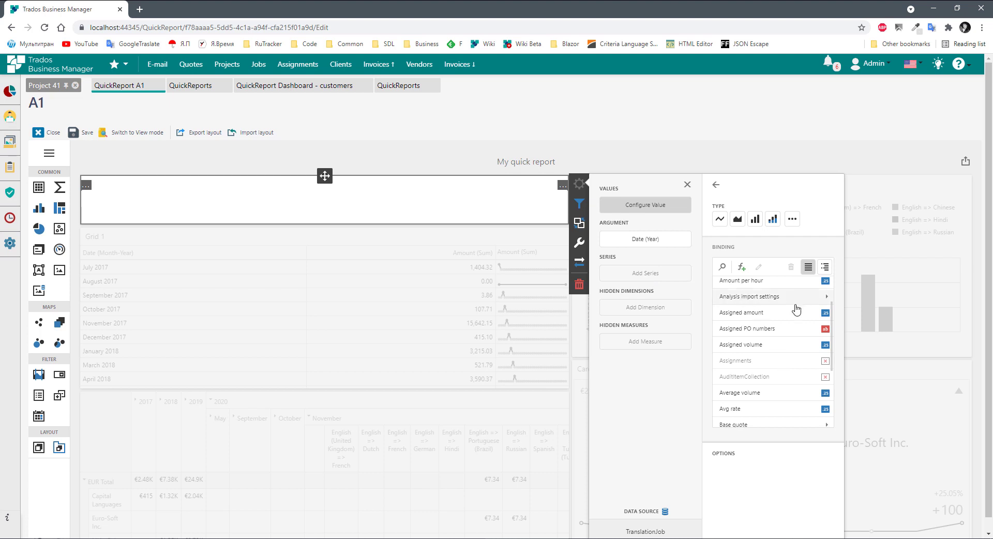
{"action": "left_click", "coordinate": [754, 317]}
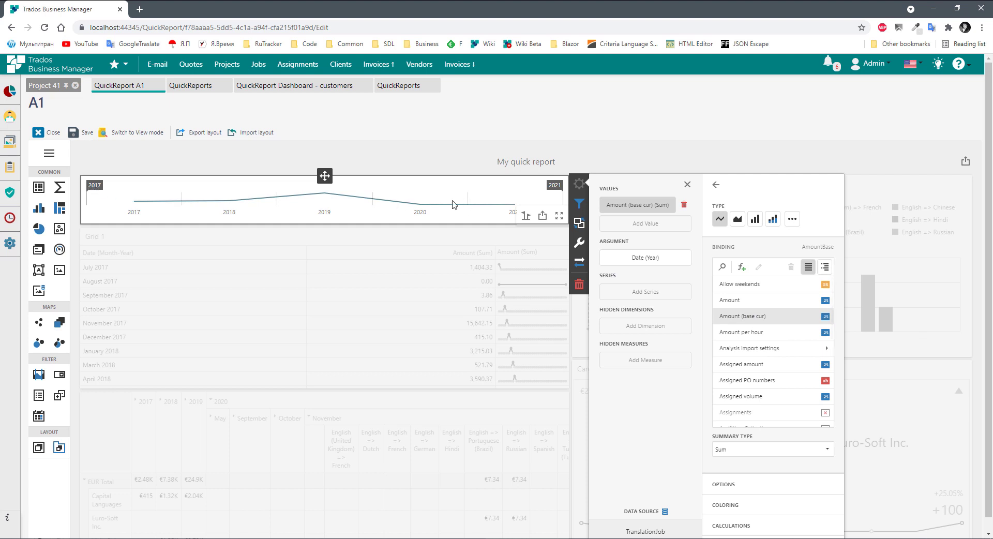
- Set the group interval of the range filter's Date argument to Quarter-Year
{"action": "left_click", "coordinate": [743, 454]}
{"action": "left_click", "coordinate": [742, 454]}
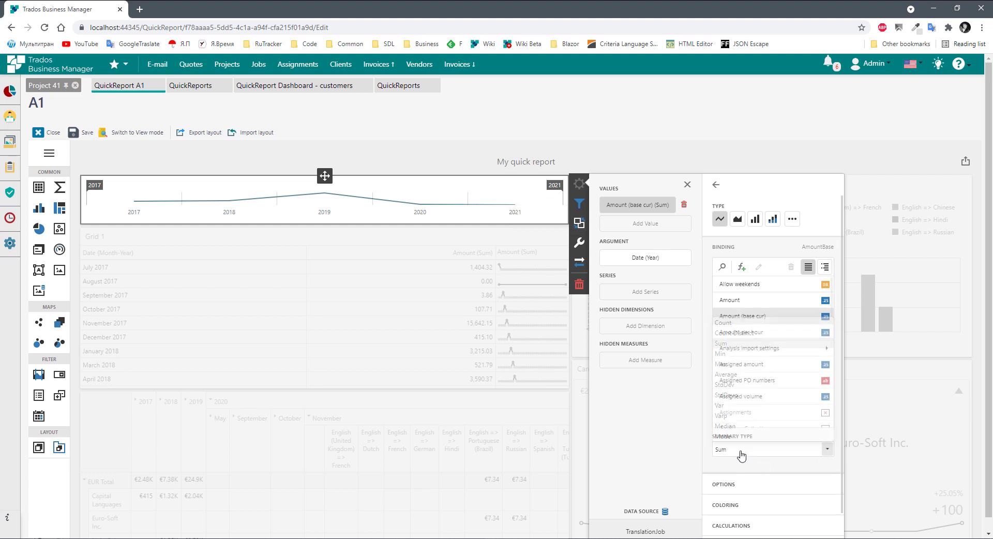
{"action": "left_click", "coordinate": [639, 258]}
{"action": "left_click", "coordinate": [742, 411]}
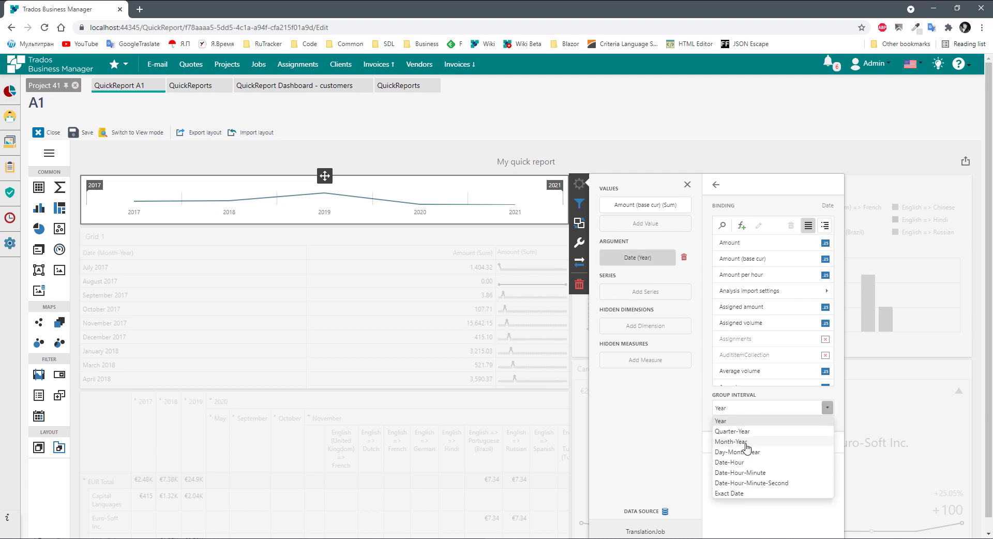
{"action": "left_click", "coordinate": [731, 431]}
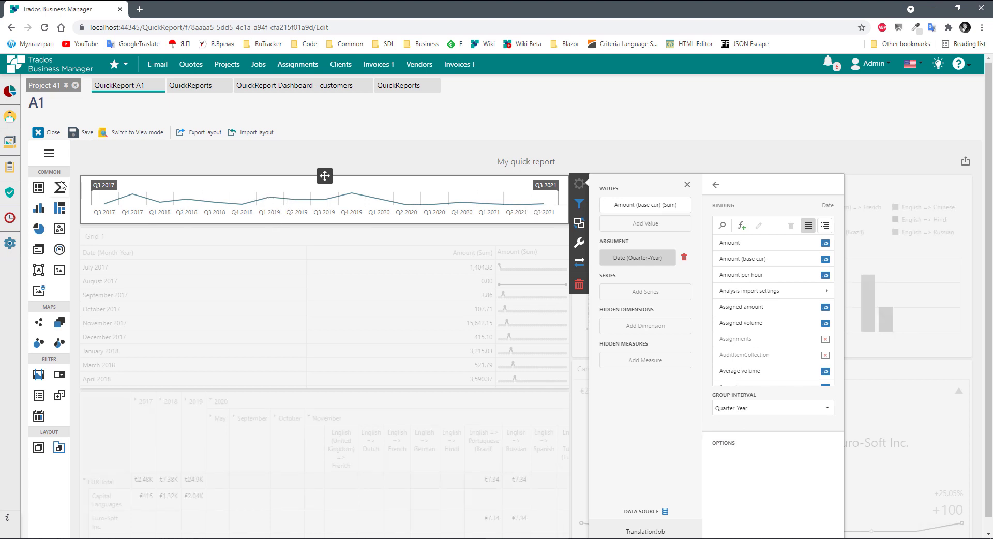
- Narrow the range filter's selected period to Q1 2019 only
{"action": "left_click", "coordinate": [274, 195]}
{"action": "left_click_drag", "start_coordinate": [275, 189], "coordinate": [268, 189]}
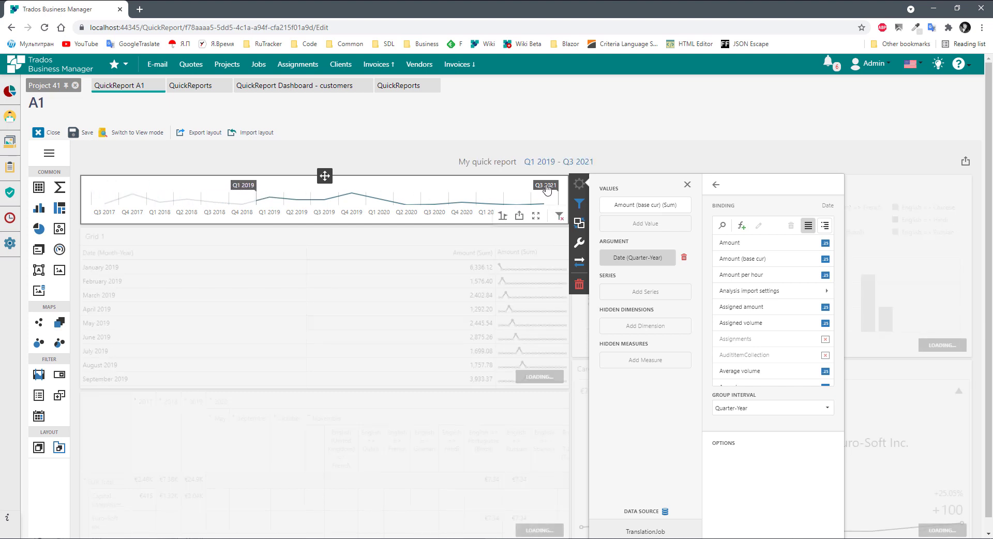
{"action": "left_click_drag", "start_coordinate": [546, 190], "coordinate": [304, 193]}
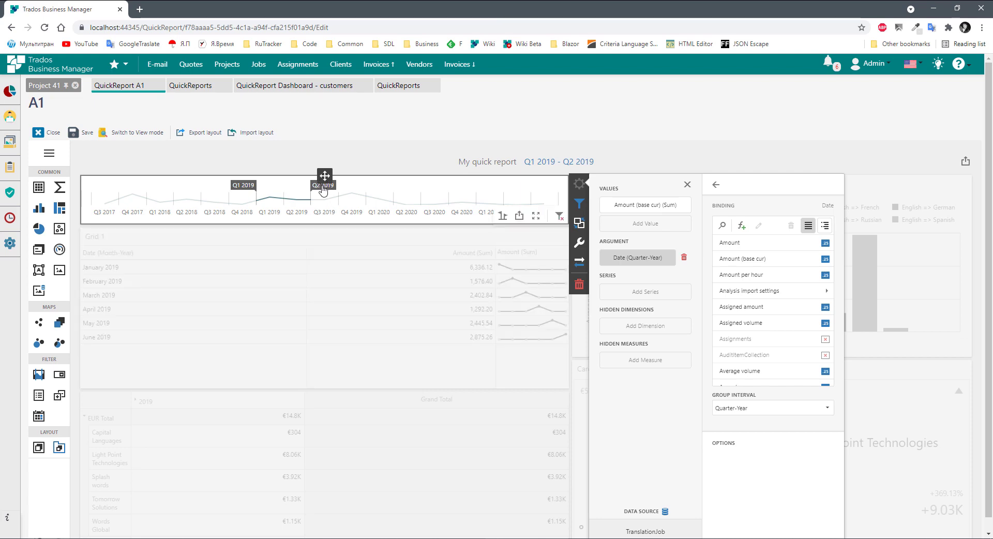
{"action": "left_click_drag", "start_coordinate": [321, 181], "coordinate": [295, 190]}
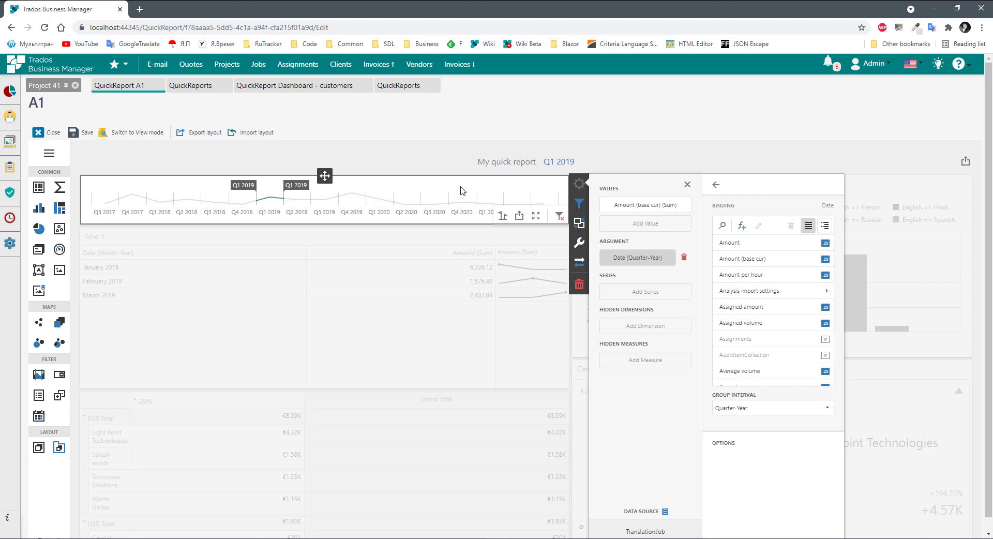
- Make Grid 1 ignore master filters and look through its rows
{"action": "left_click", "coordinate": [457, 348]}
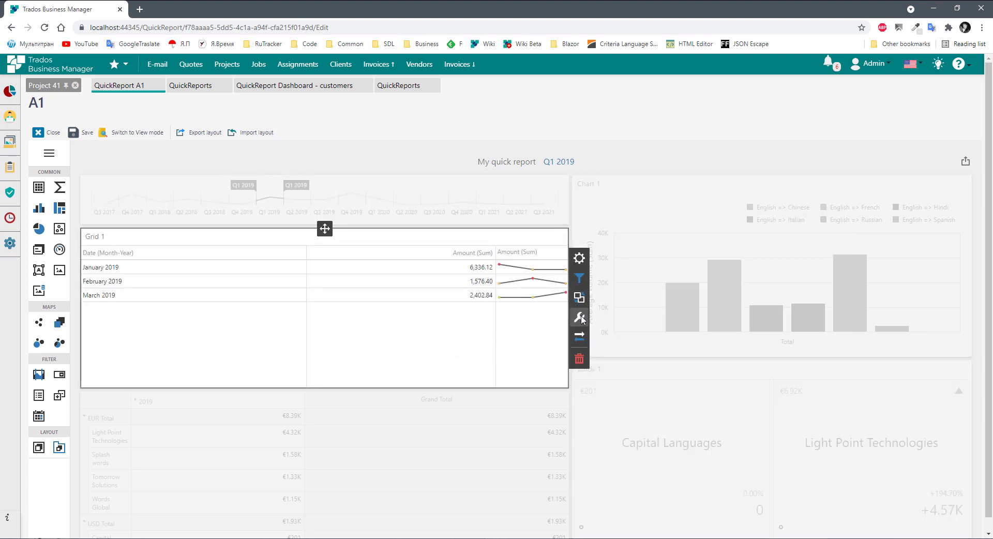
{"action": "left_click", "coordinate": [579, 297]}
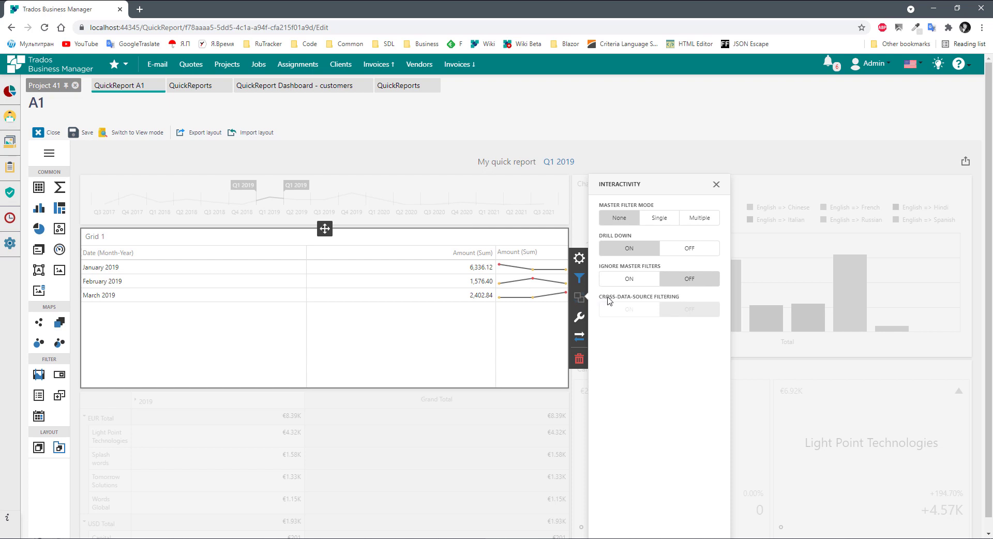
{"action": "left_click", "coordinate": [629, 279]}
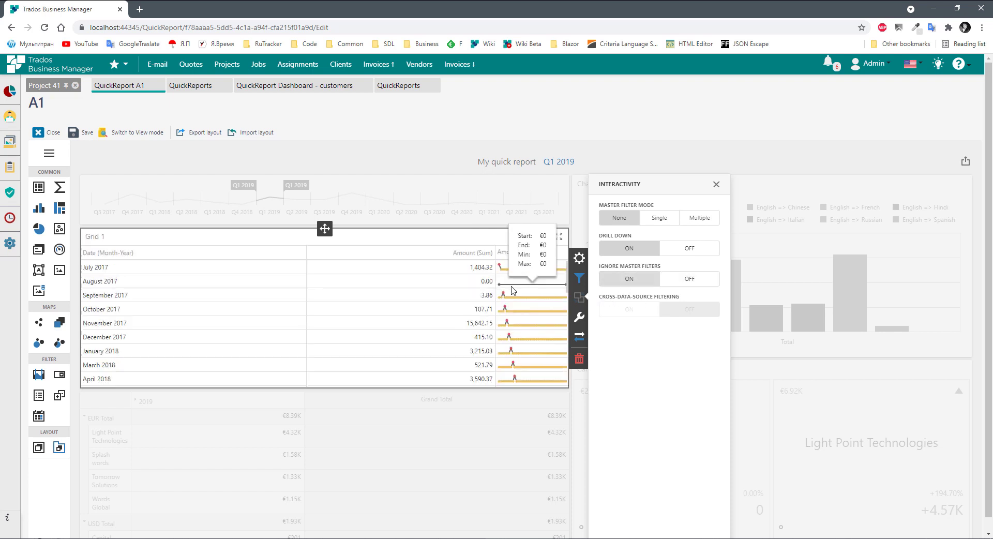
{"action": "scroll", "coordinate": [319, 325], "scroll_direction": "down", "scroll_amount": 5}
{"action": "scroll", "coordinate": [322, 323], "scroll_direction": "up", "scroll_amount": 6}
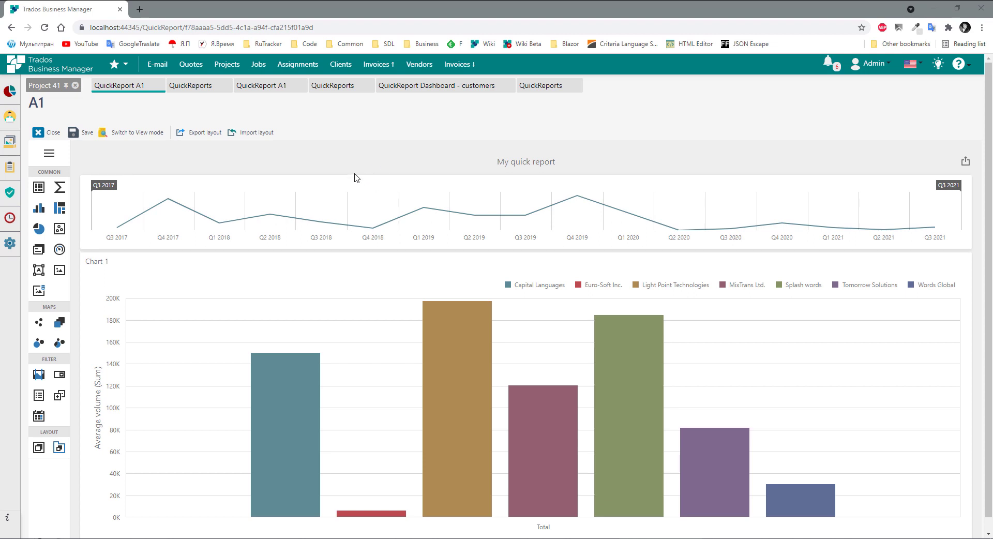
- Add a custom period captioned "Current year" to the range filter above the customer chart
{"action": "left_click", "coordinate": [387, 193]}
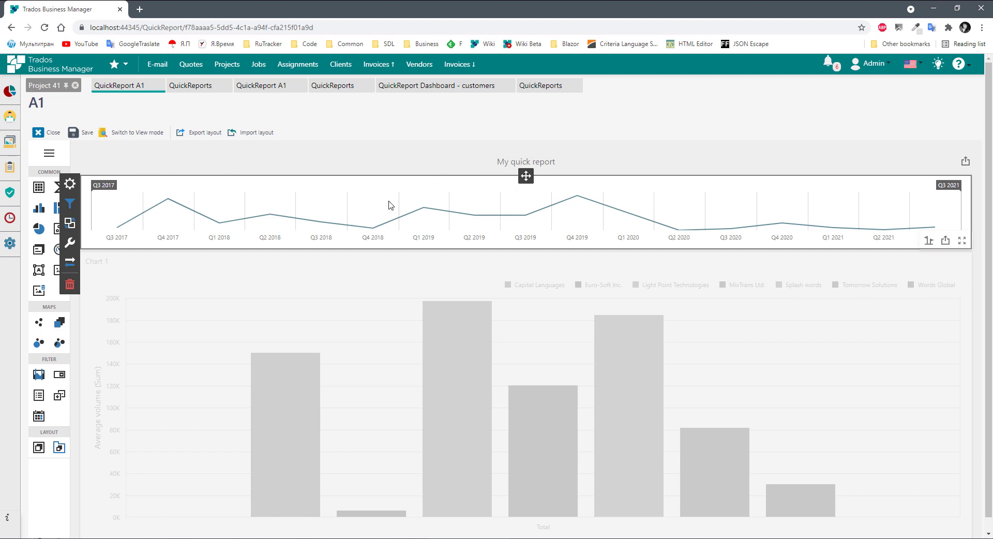
{"action": "left_click", "coordinate": [70, 242]}
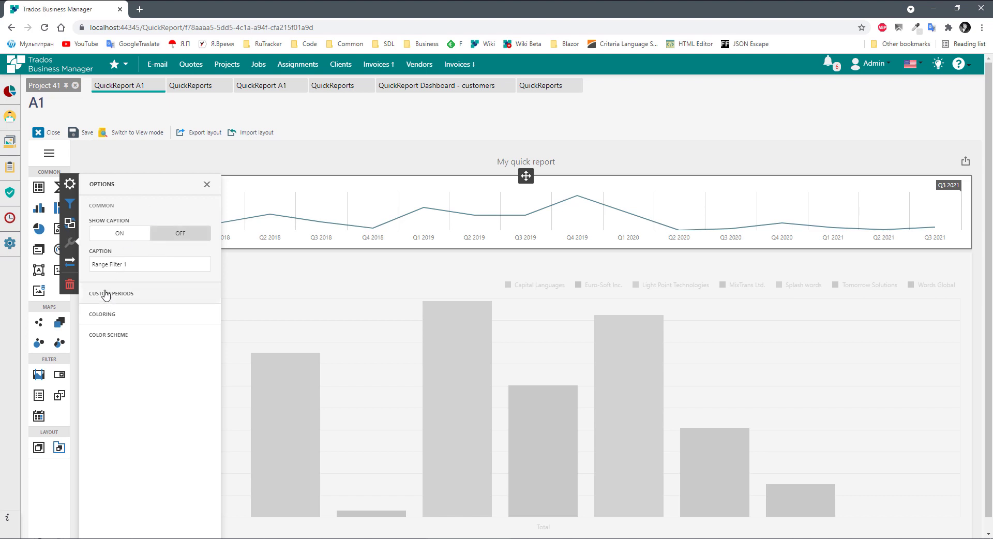
{"action": "left_click", "coordinate": [128, 295]}
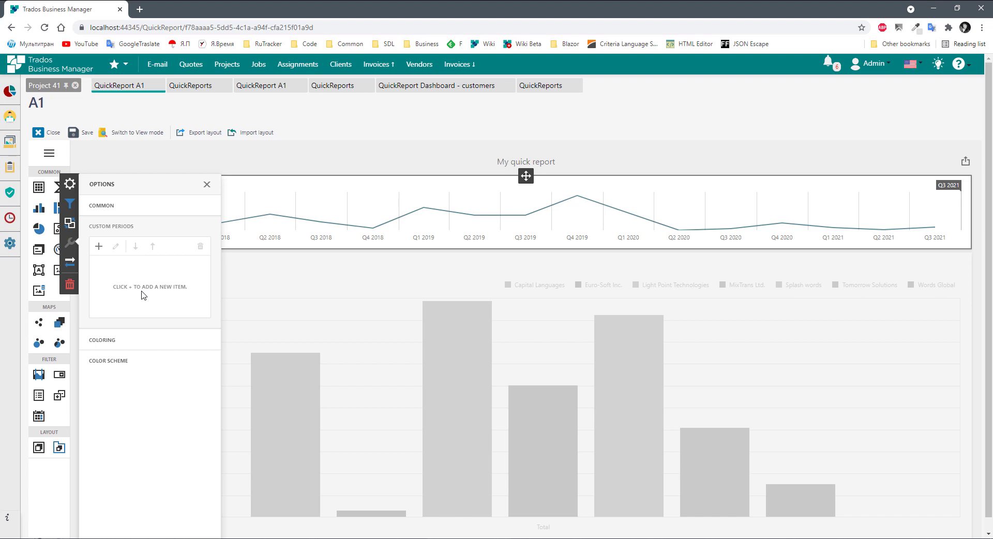
{"action": "left_click", "coordinate": [99, 247]}
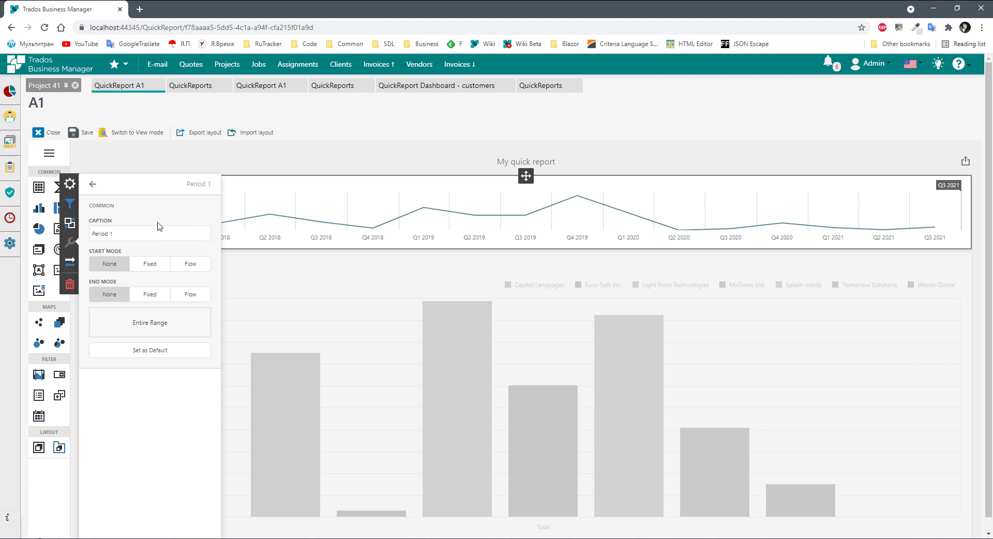
{"action": "left_click_drag", "start_coordinate": [155, 234], "coordinate": [88, 234]}
{"action": "type", "text": "Current year"}
- Set the Current year period's start mode to Flow with a Year interval and offset 0
{"action": "left_click", "coordinate": [148, 264]}
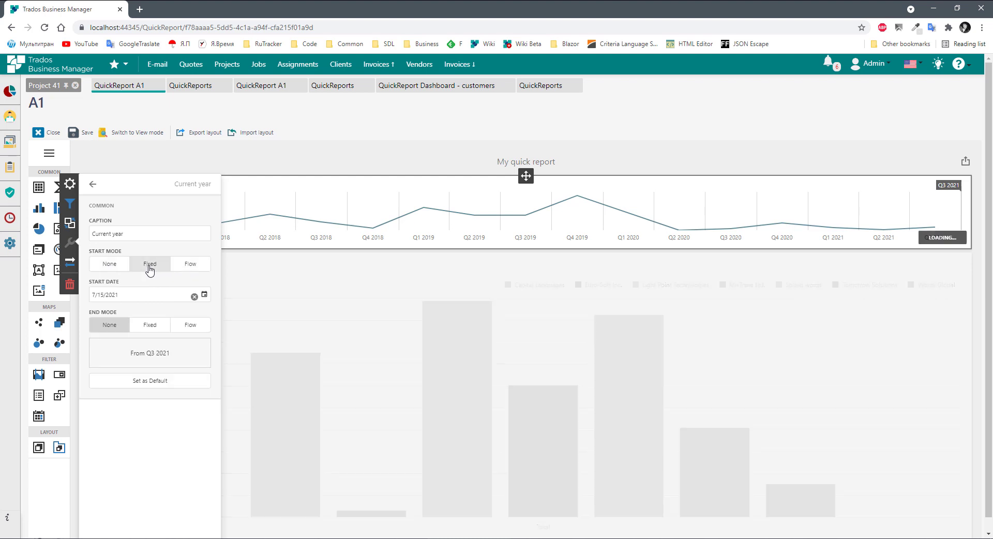
{"action": "double_click", "coordinate": [107, 298]}
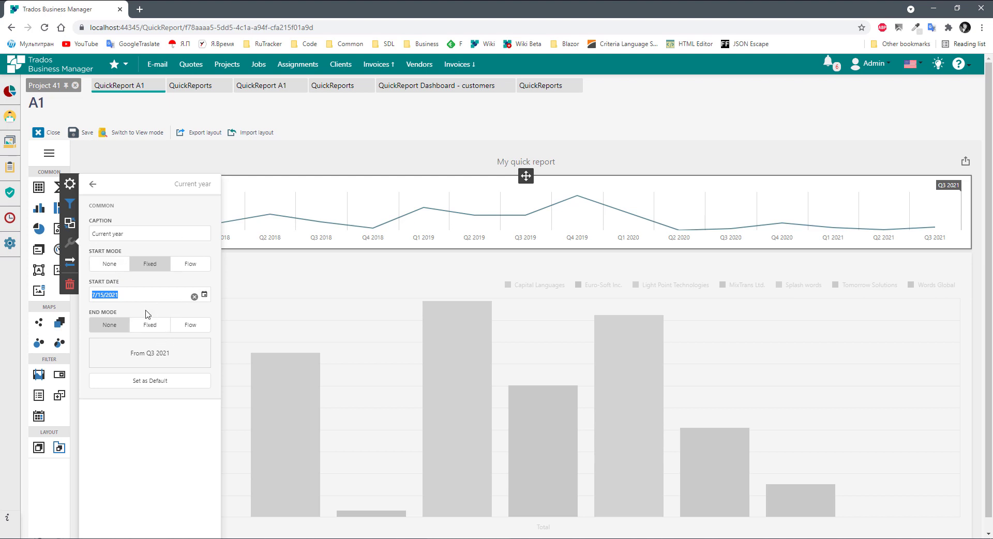
{"action": "left_click", "coordinate": [191, 265]}
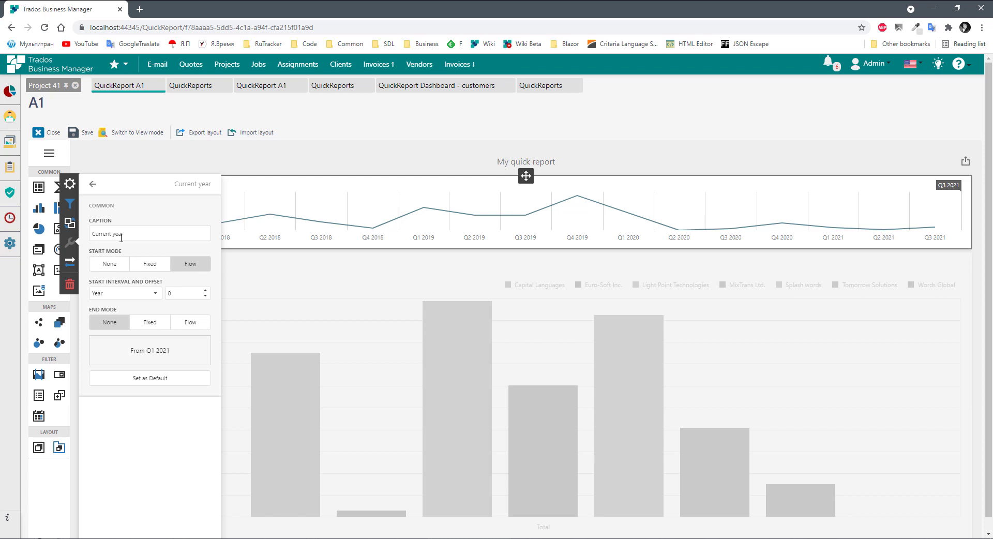
{"action": "left_click", "coordinate": [120, 295]}
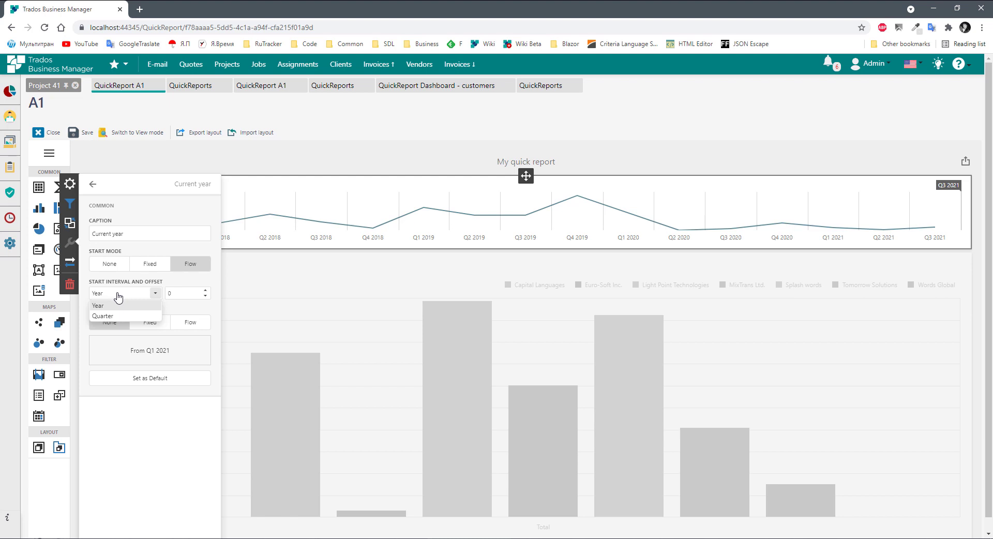
{"action": "left_click", "coordinate": [118, 297]}
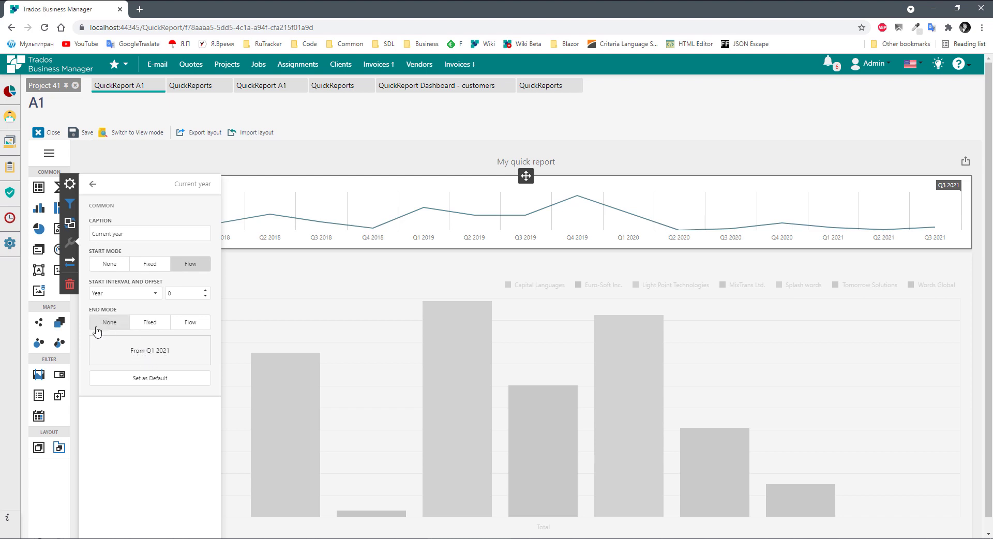
- Set the Current year period's end mode to Flow with interval Year and offset 1, and make it the default period
{"action": "left_click", "coordinate": [182, 325]}
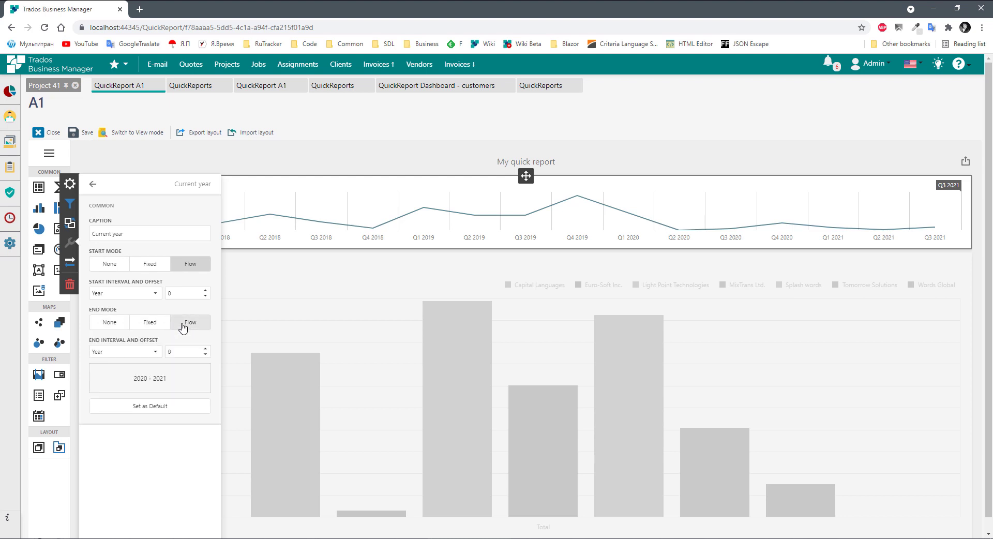
{"action": "left_click", "coordinate": [129, 353]}
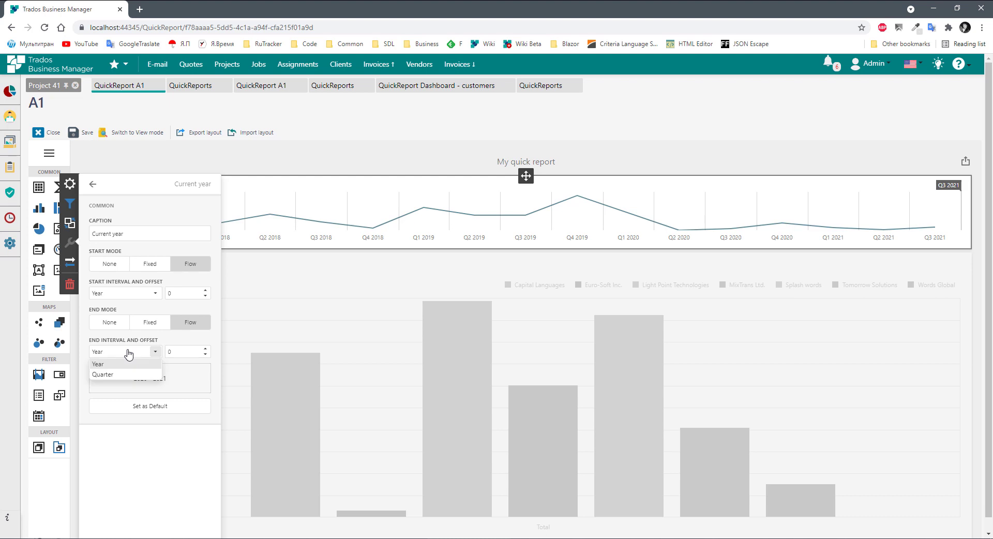
{"action": "left_click", "coordinate": [126, 364]}
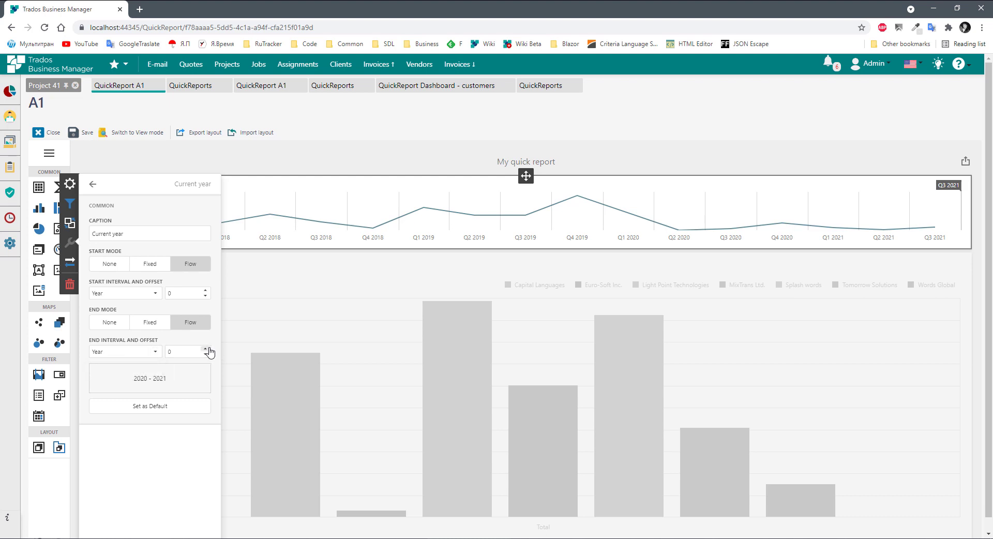
{"action": "left_click", "coordinate": [205, 348]}
{"action": "left_click", "coordinate": [150, 407]}
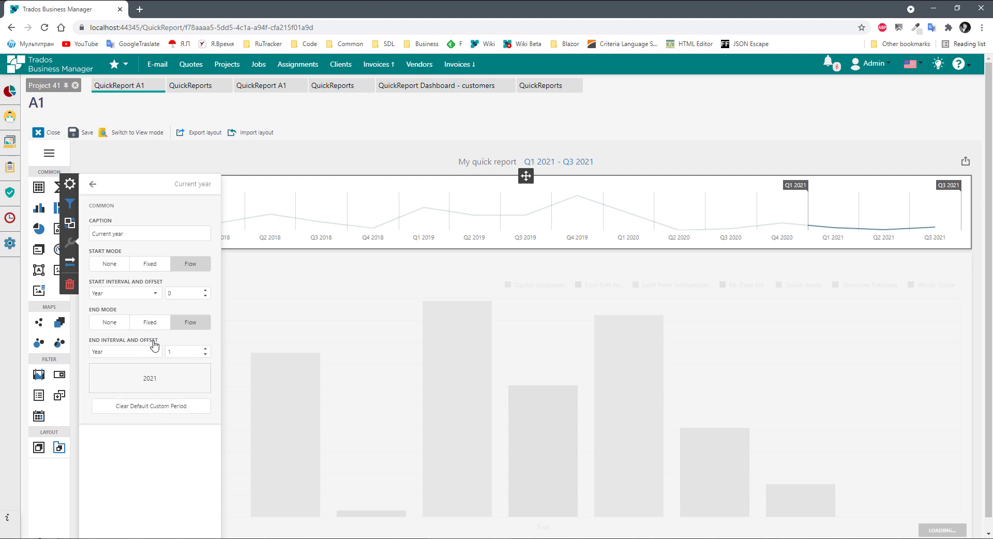
{"action": "left_click", "coordinate": [92, 184]}
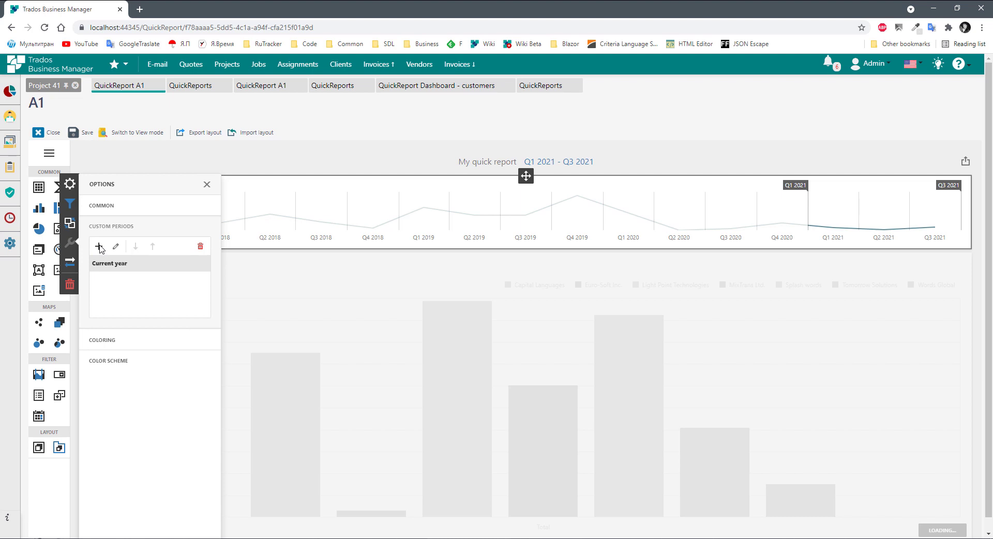
- Add a custom period captioned "Last 5 years" with a Flow start, Year interval and offset -4
{"action": "left_click", "coordinate": [99, 246]}
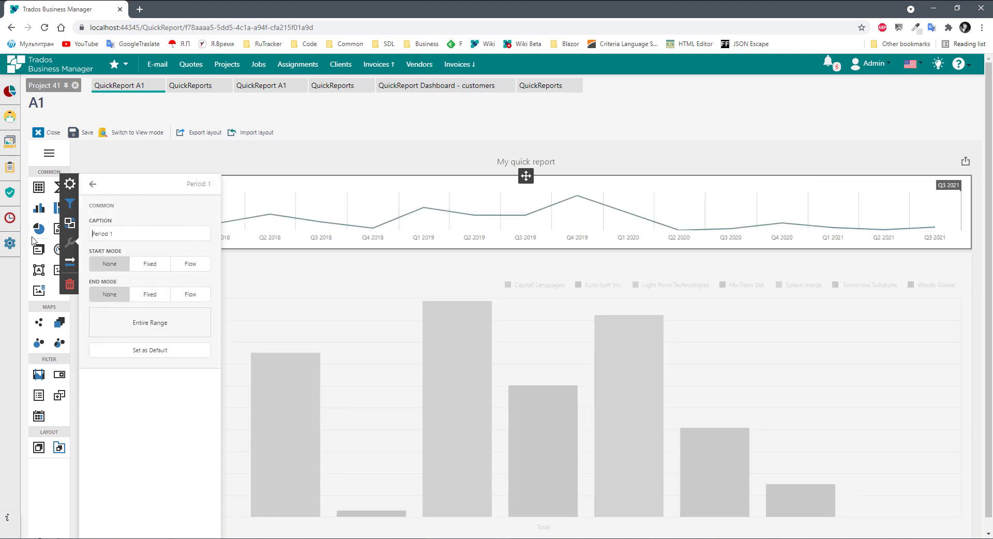
{"action": "key", "text": "ctrl+a"}
{"action": "type", "text": "L"}
{"action": "left_click", "coordinate": [189, 264]}
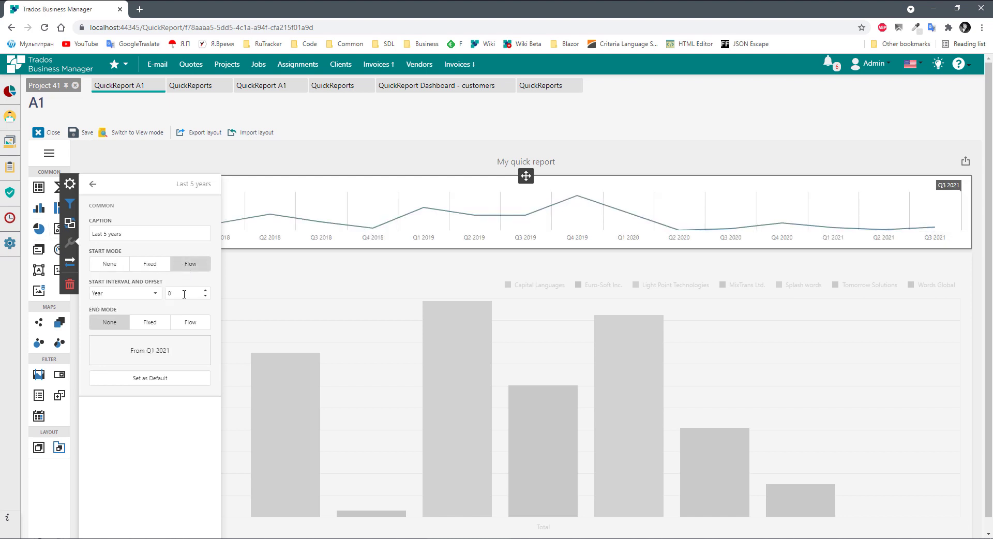
{"action": "left_click", "coordinate": [206, 295]}
{"action": "left_click", "coordinate": [206, 296]}
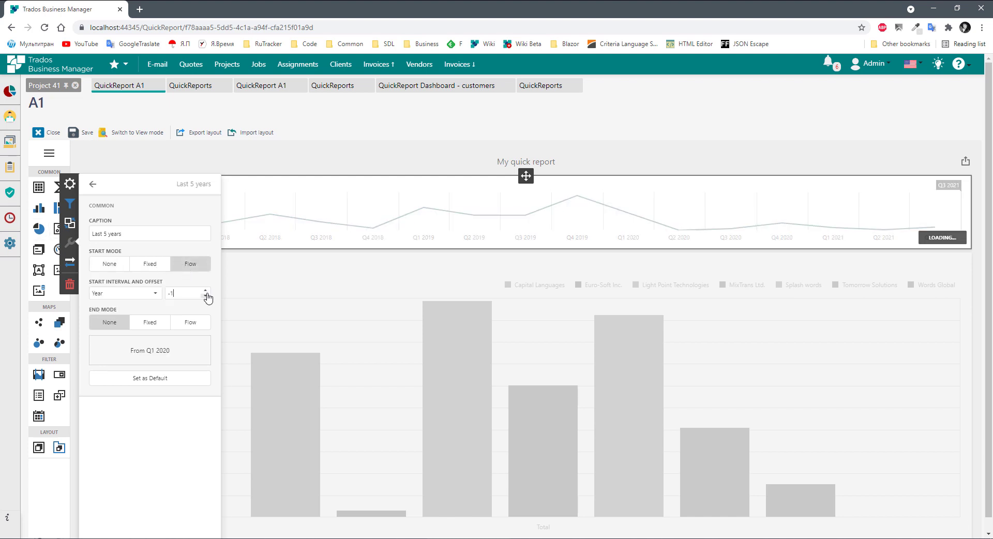
{"action": "left_click", "coordinate": [206, 296]}
{"action": "left_click", "coordinate": [206, 296]}
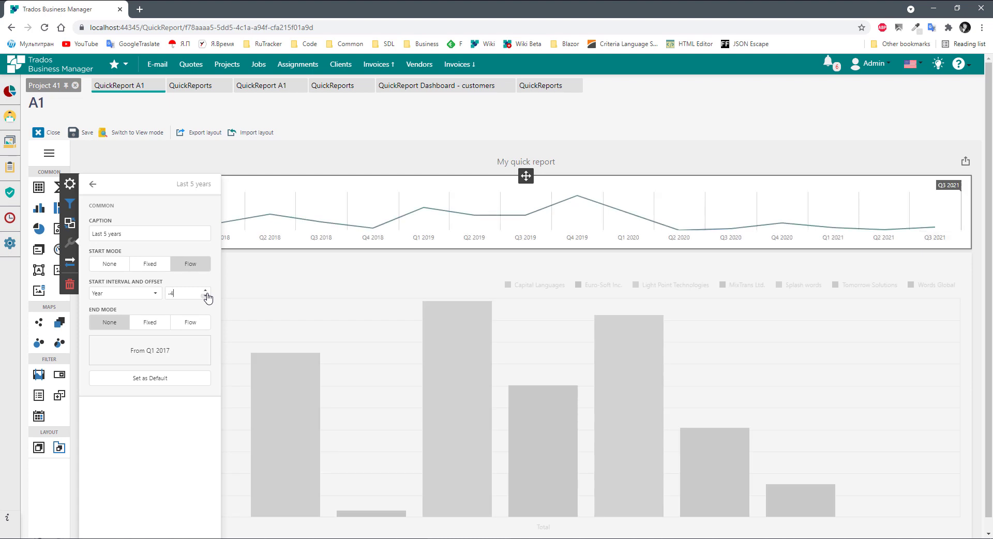
- Set the Last 5 years period's end mode to Flow and raise its end offset by one year
{"action": "left_click", "coordinate": [191, 323]}
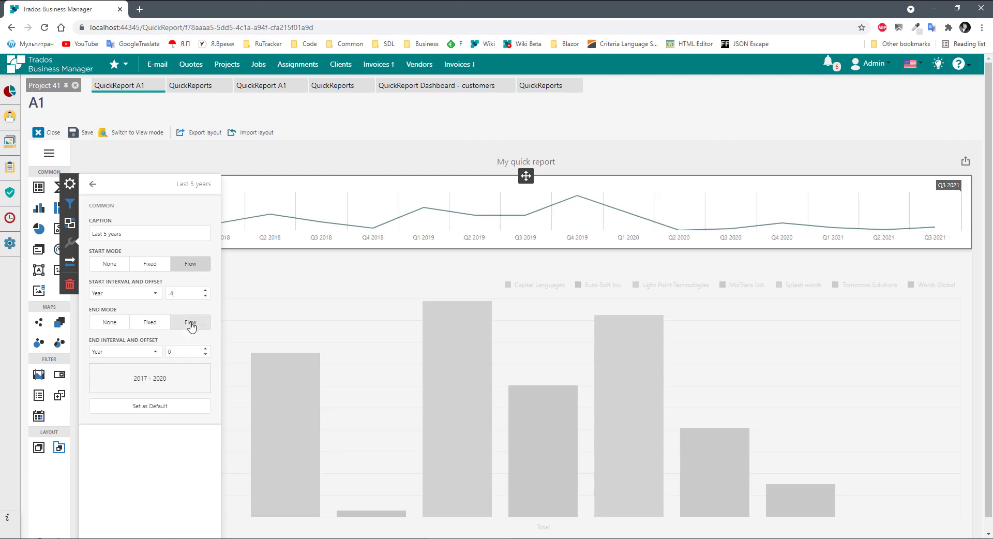
{"action": "left_click", "coordinate": [206, 348]}
{"action": "left_click", "coordinate": [97, 186]}
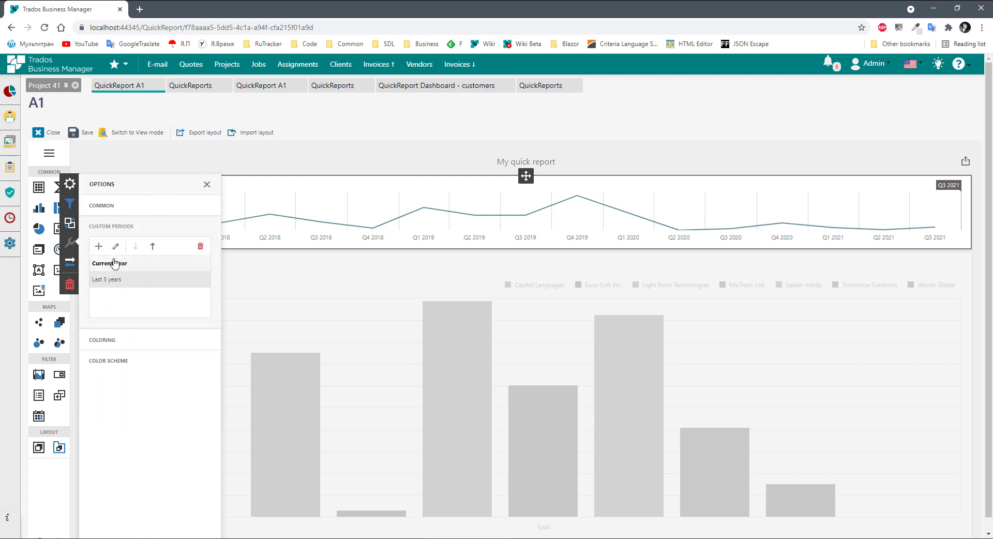
- Add another custom period with Flow start and end modes and a Quarter start interval
{"action": "left_click", "coordinate": [99, 247]}
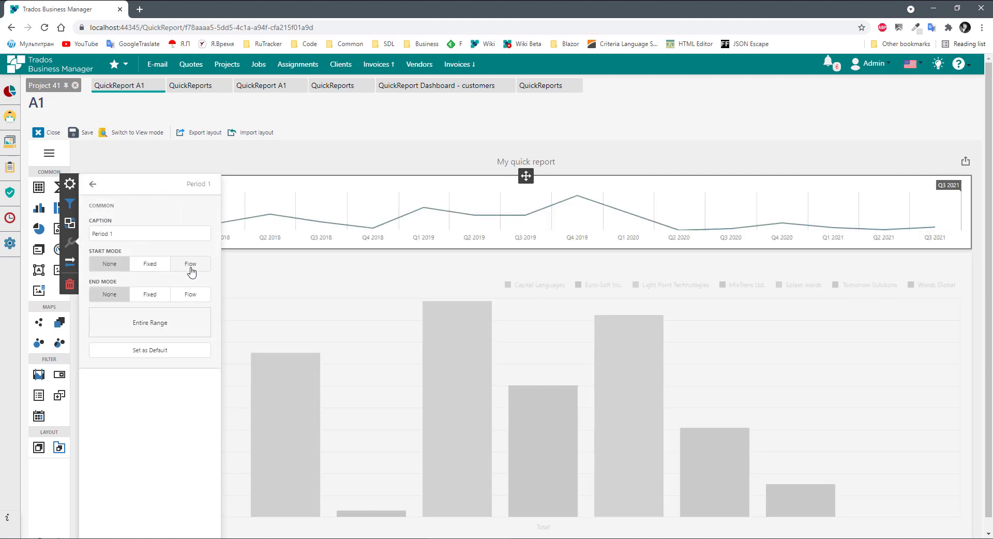
{"action": "left_click", "coordinate": [192, 265]}
{"action": "left_click", "coordinate": [191, 322]}
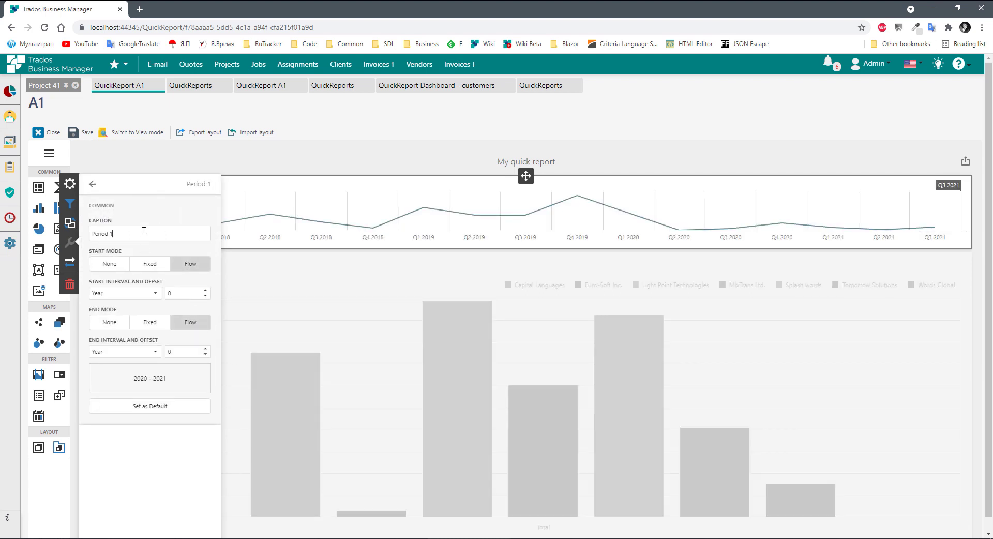
{"action": "left_click", "coordinate": [124, 294]}
{"action": "left_click", "coordinate": [106, 311]}
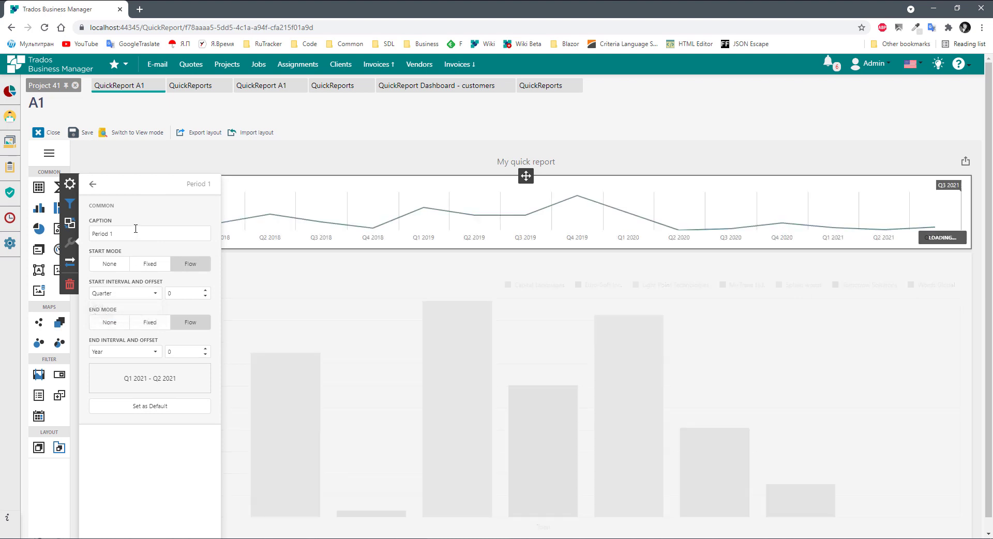
- Caption the new period "Current quarter" and set its end interval to Quarter
{"action": "left_click", "coordinate": [135, 229]}
{"action": "key", "text": "ctrl+a"}
{"action": "type", "text": "Cu"}
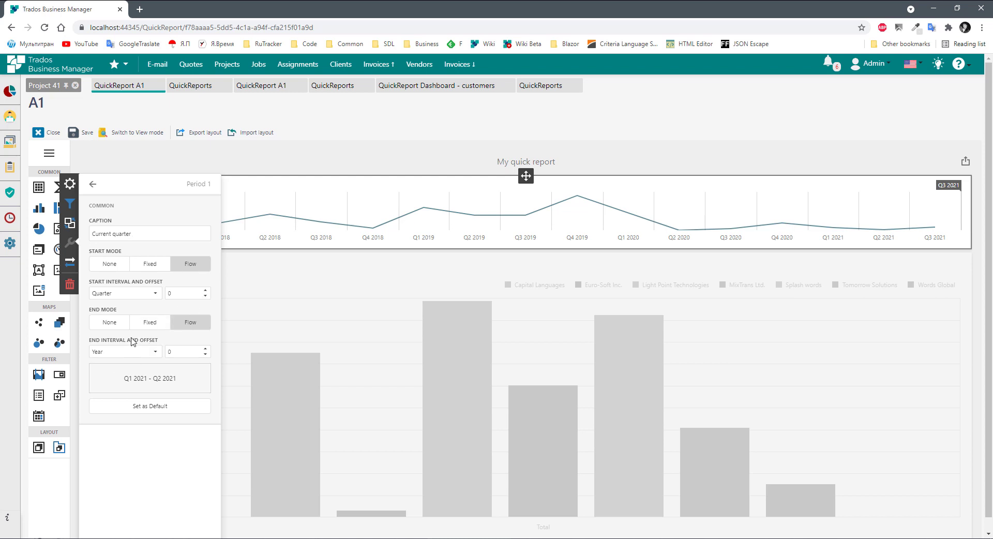
{"action": "left_click", "coordinate": [149, 351]}
{"action": "left_click", "coordinate": [103, 374]}
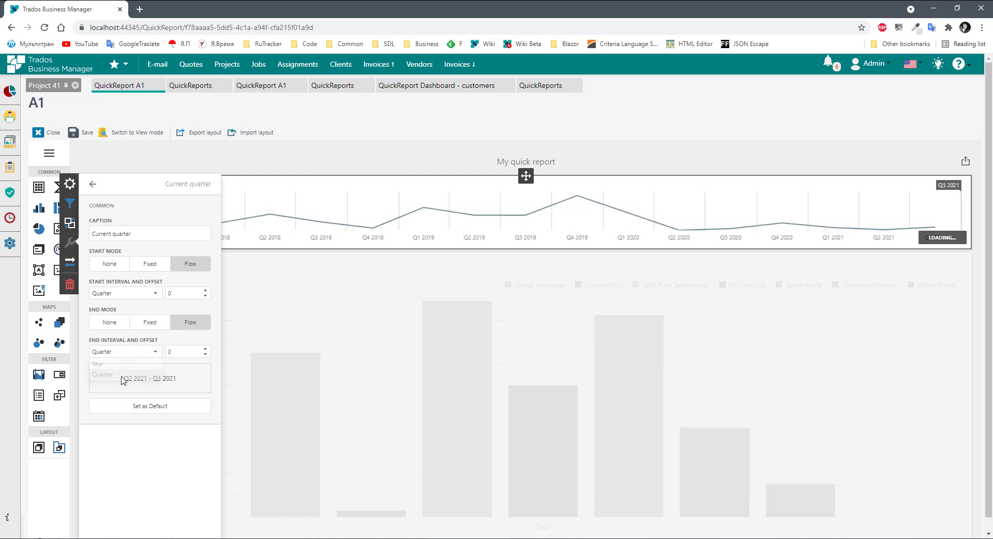
- Set the Current quarter period's end offset to 1 and close the range filter's options
{"action": "left_click", "coordinate": [205, 349]}
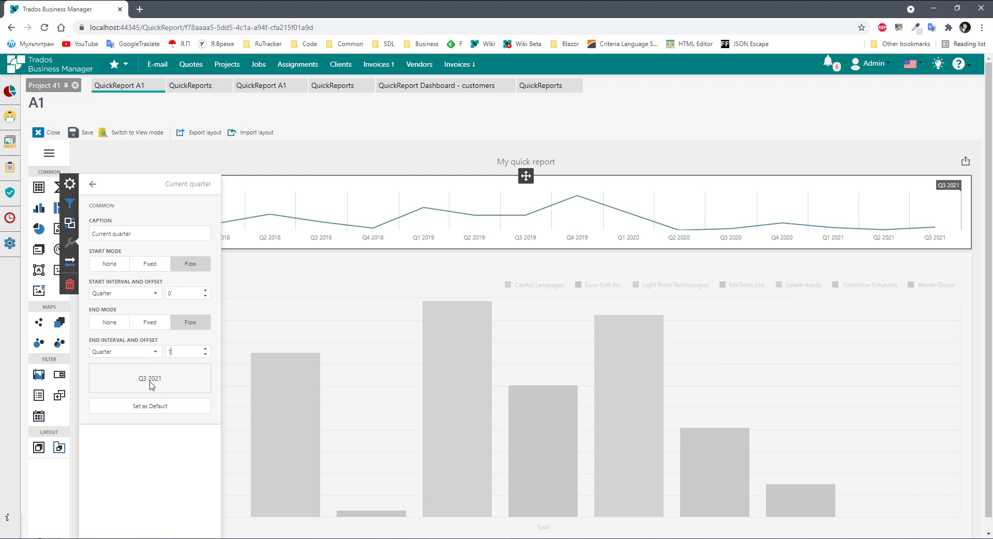
{"action": "left_click", "coordinate": [93, 184]}
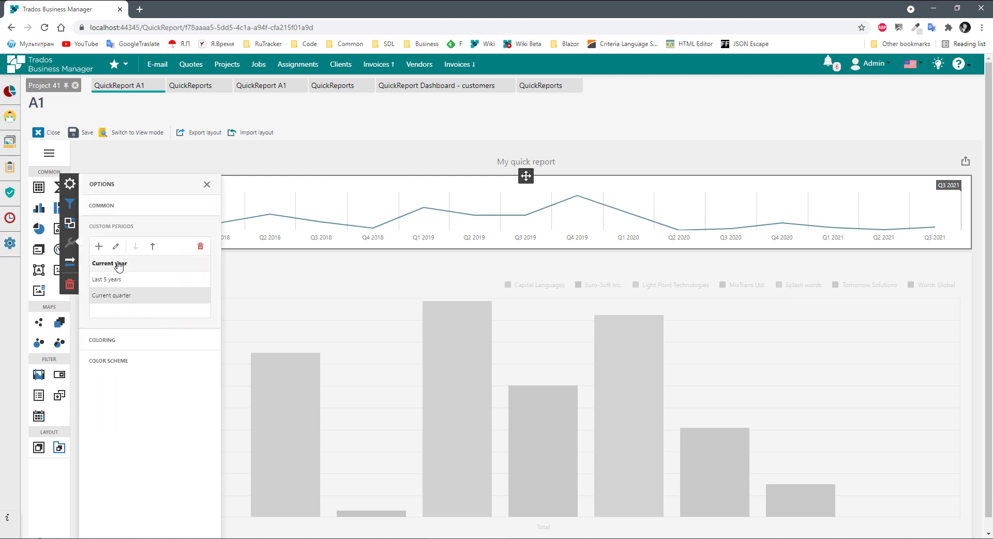
{"action": "left_click", "coordinate": [756, 241]}
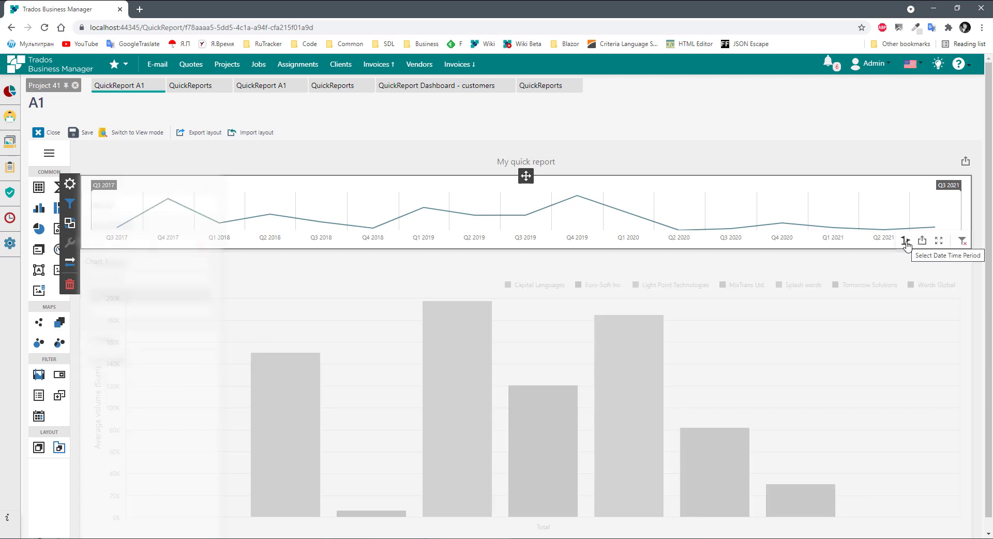
- Test the range filter's custom periods by applying Current quarter and Last 5 years to the dashboard
{"action": "left_click", "coordinate": [906, 242]}
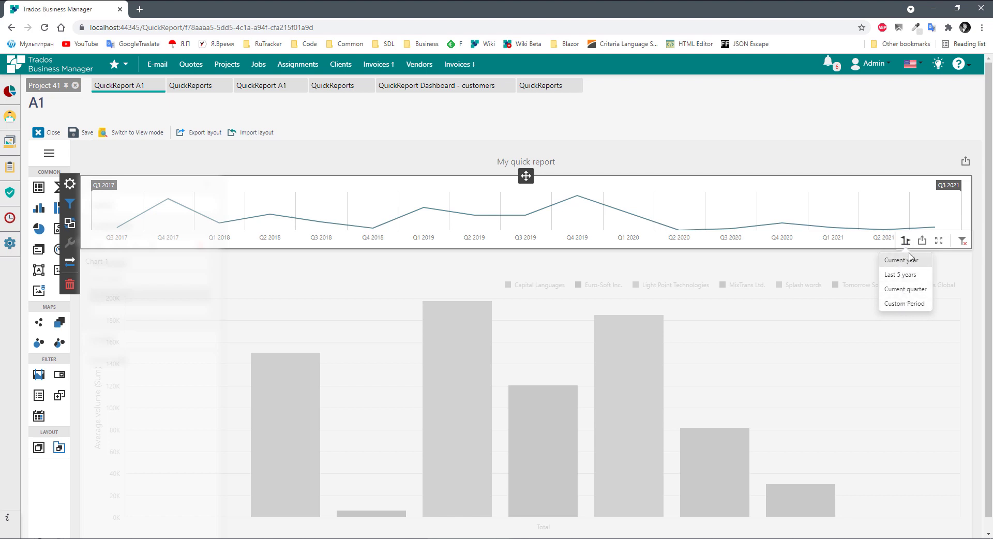
{"action": "left_click", "coordinate": [900, 289]}
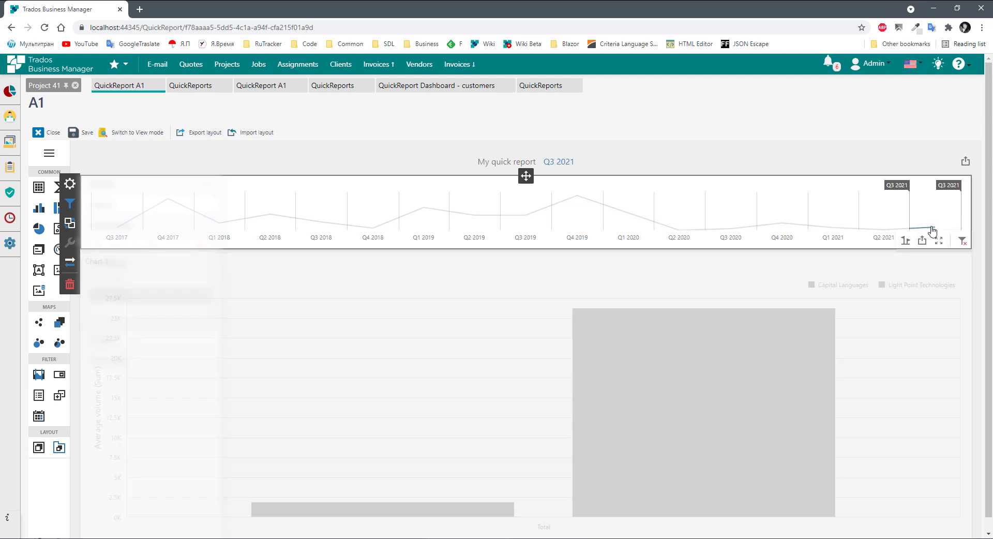
{"action": "left_click", "coordinate": [906, 240]}
{"action": "left_click", "coordinate": [894, 277]}
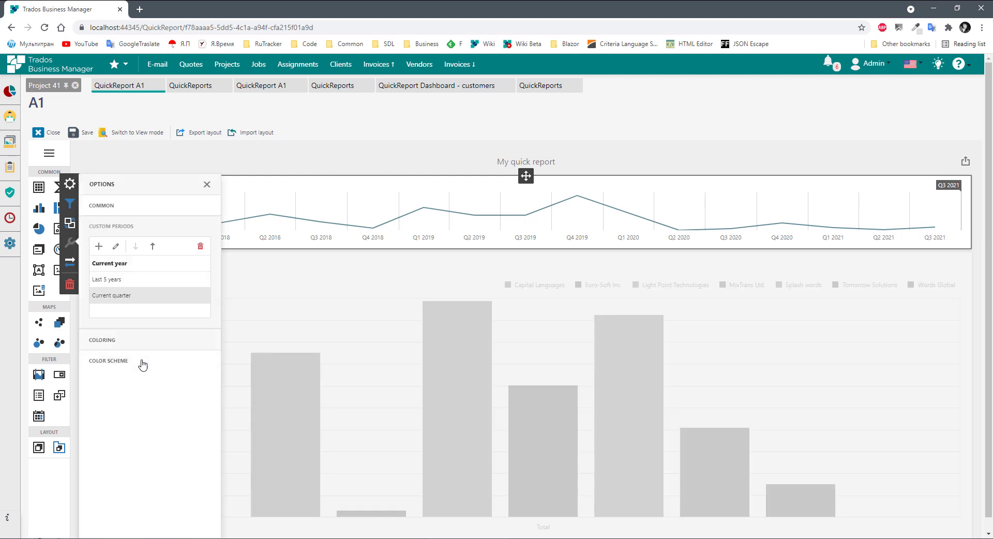
- Add a Date Filter item beside Chart 1 and narrow it to about a fifth of the dashboard's width
{"action": "left_click", "coordinate": [39, 417]}
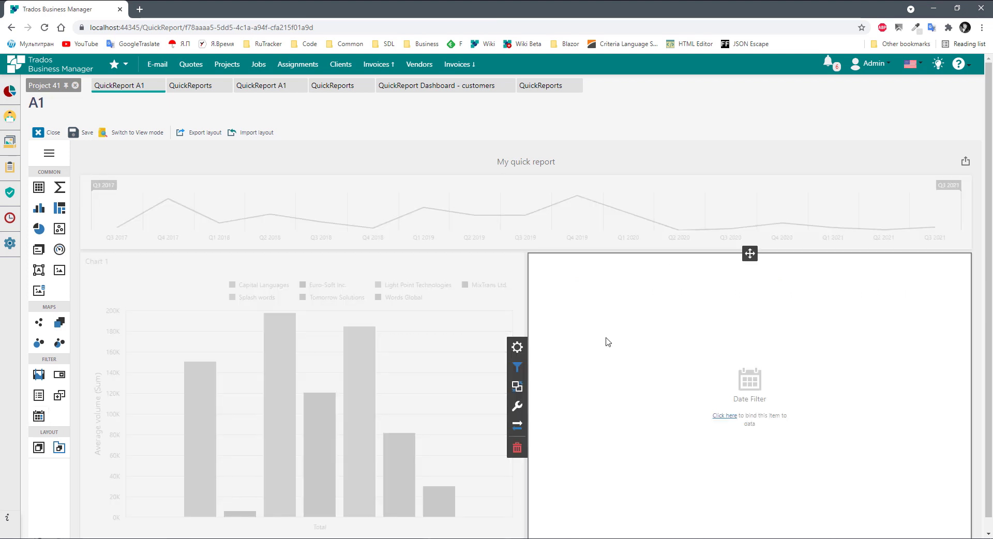
{"action": "left_click_drag", "start_coordinate": [527, 318], "coordinate": [795, 317]}
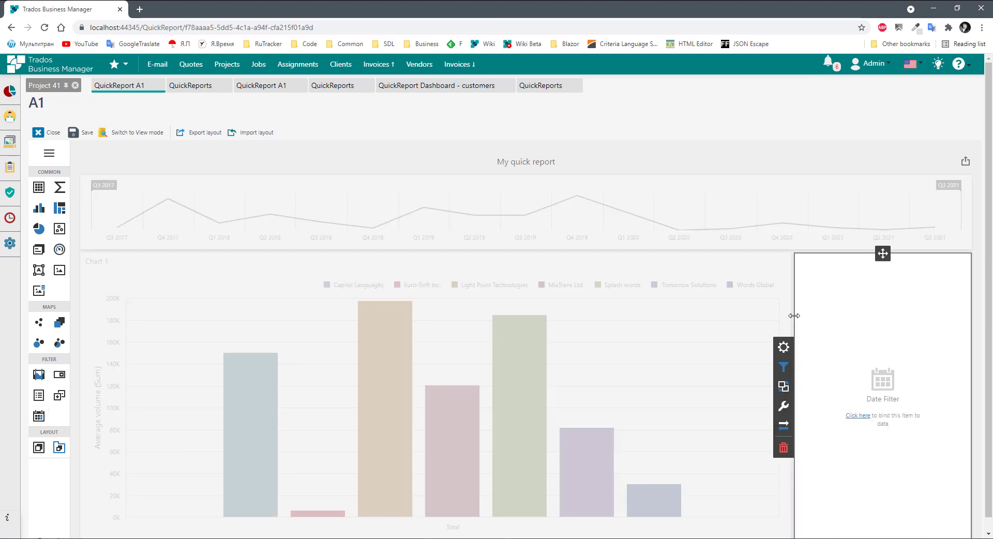
- Bind the new date filter's dimension to the Date field
{"action": "left_click", "coordinate": [782, 347]}
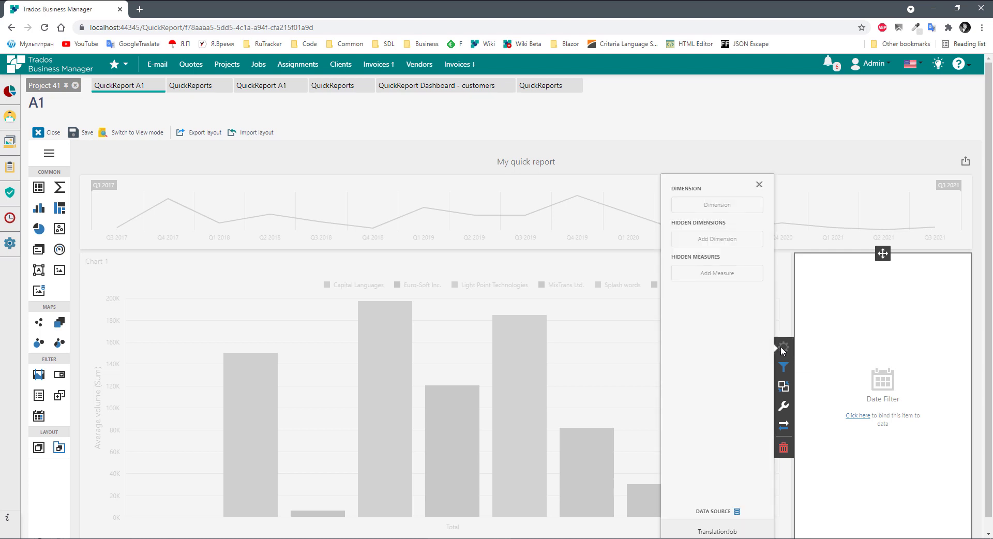
{"action": "left_click", "coordinate": [707, 209]}
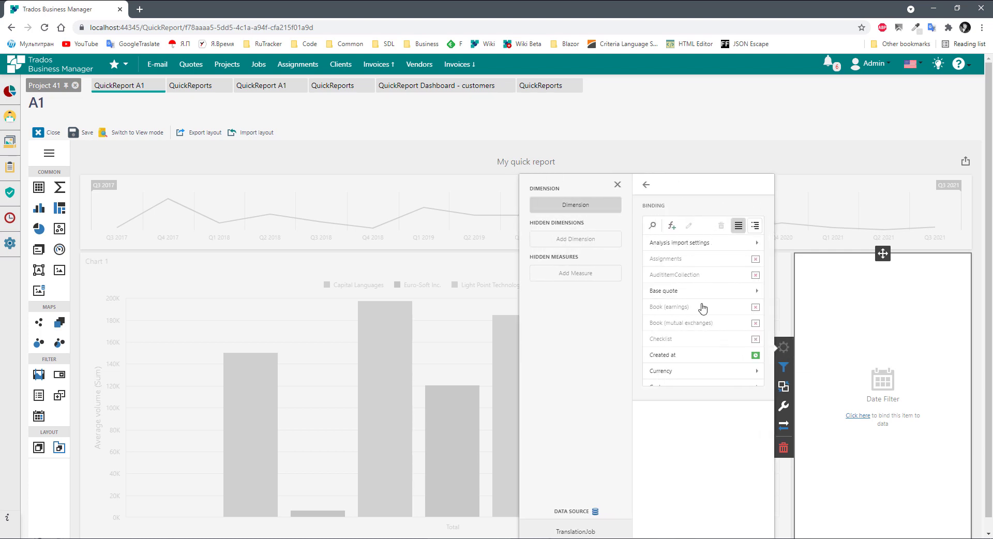
{"action": "scroll", "coordinate": [700, 306], "scroll_direction": "down", "scroll_amount": 3}
{"action": "scroll", "coordinate": [691, 331], "scroll_direction": "up", "scroll_amount": 6}
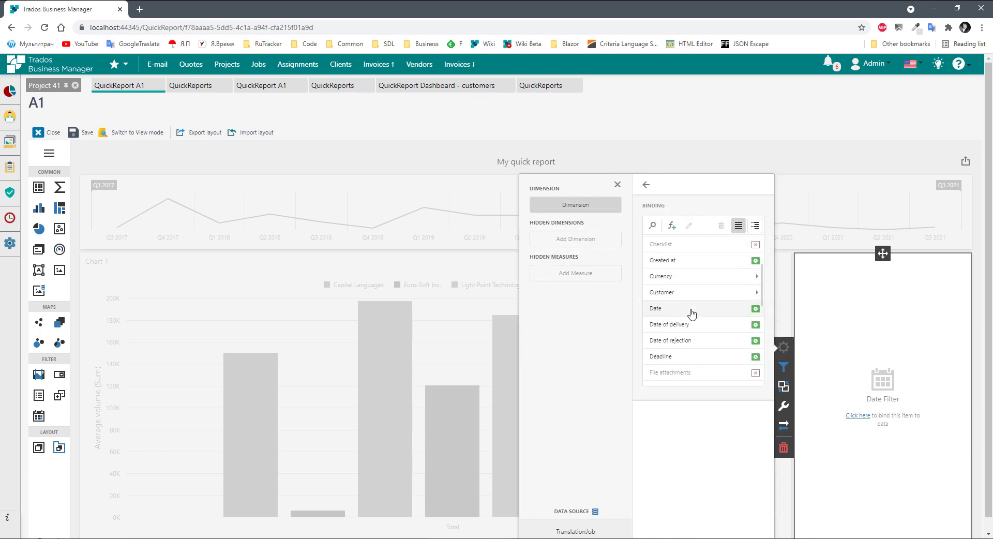
{"action": "scroll", "coordinate": [704, 303], "scroll_direction": "down", "scroll_amount": 4}
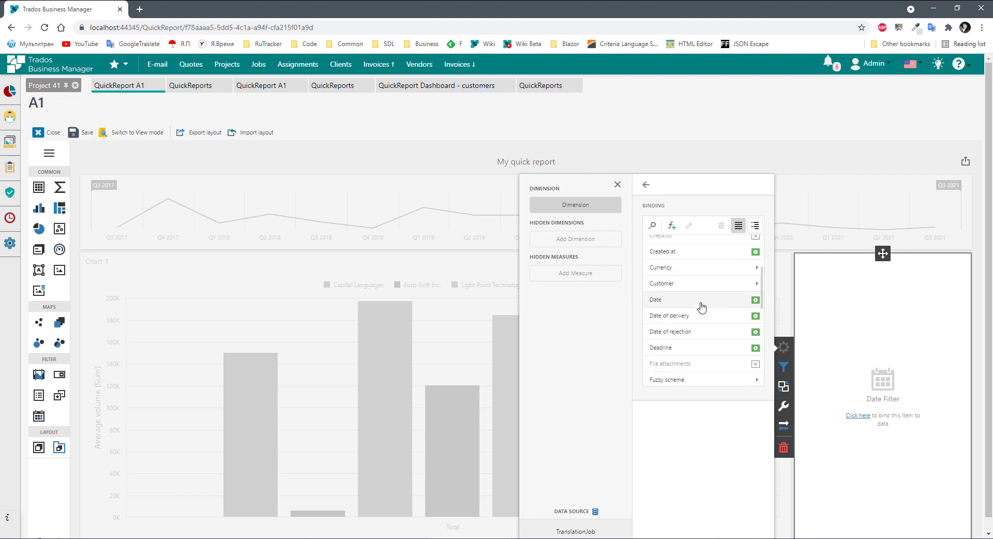
{"action": "left_click", "coordinate": [700, 304]}
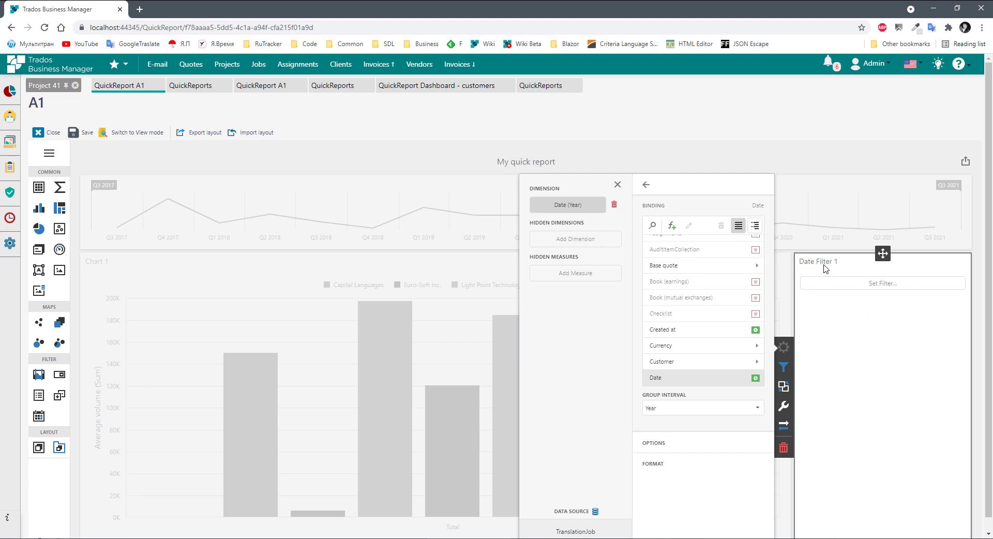
- Delete the quarterly range filter above the chart from the dashboard
{"action": "left_click", "coordinate": [461, 193]}
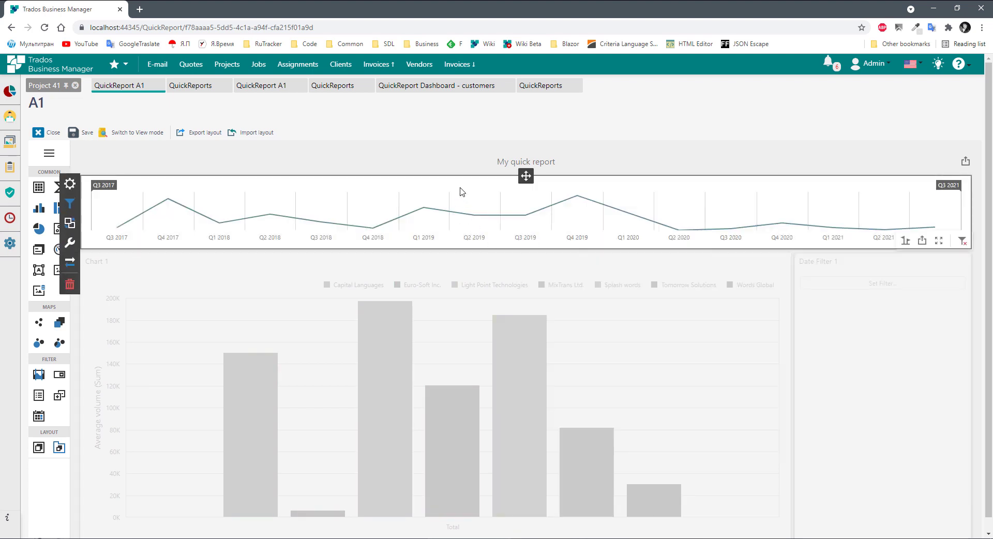
{"action": "left_click", "coordinate": [69, 284]}
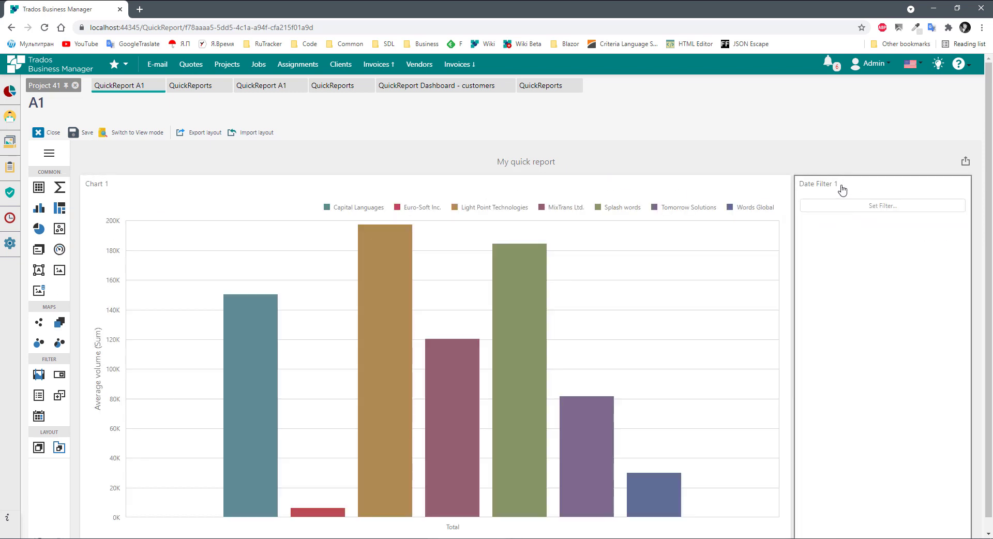
{"action": "scroll", "coordinate": [882, 383], "scroll_direction": "down", "scroll_amount": 2}
{"action": "scroll", "coordinate": [884, 411], "scroll_direction": "up", "scroll_amount": 2}
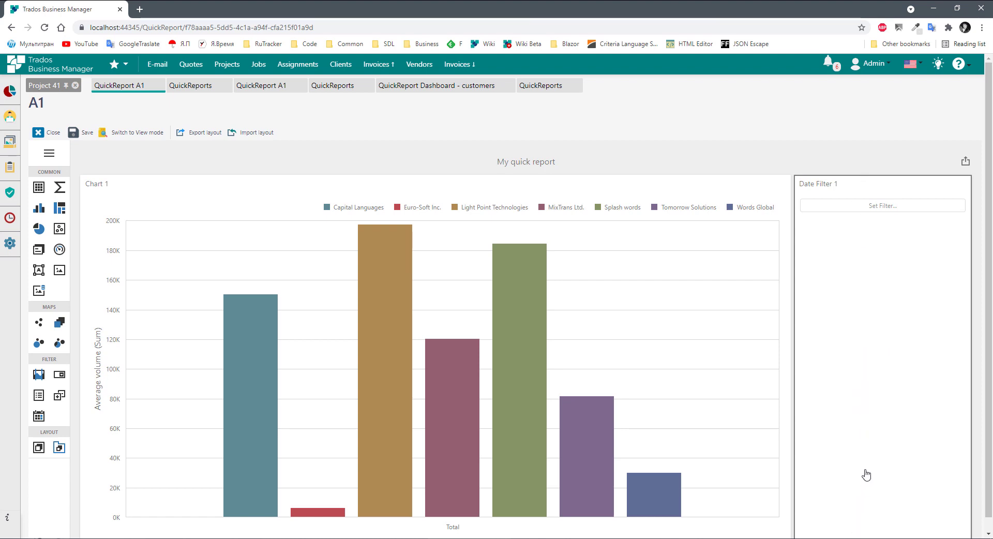
- Apply a 2013 to 2020 range in Date Filter 1
{"action": "left_click", "coordinate": [255, 284]}
{"action": "left_click", "coordinate": [874, 211]}
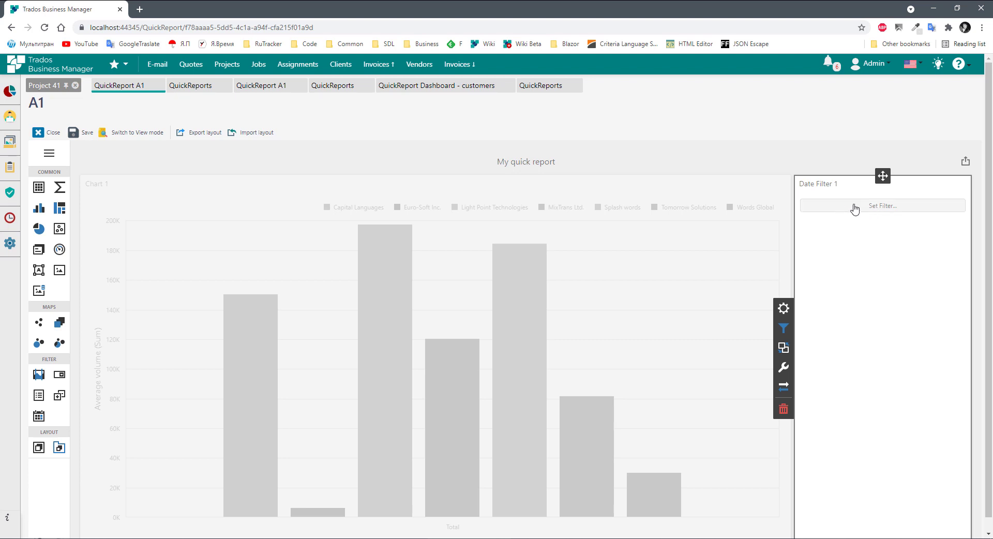
{"action": "left_click", "coordinate": [874, 206]}
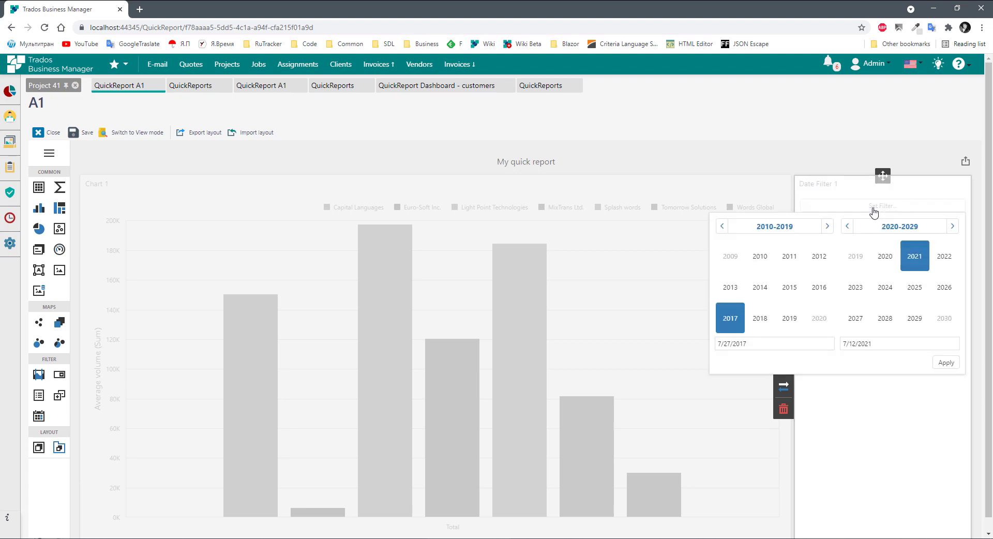
{"action": "left_click", "coordinate": [730, 288]}
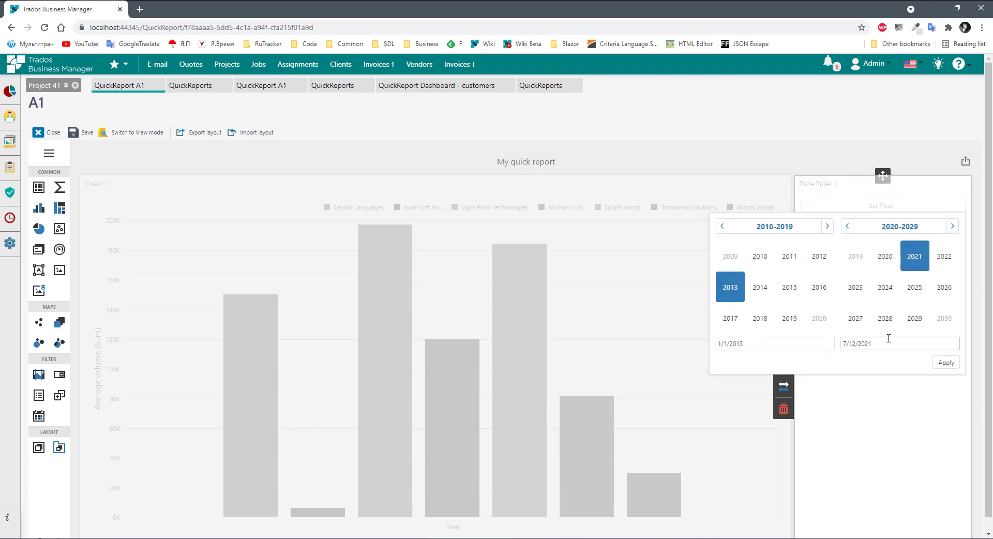
{"action": "left_click", "coordinate": [885, 256]}
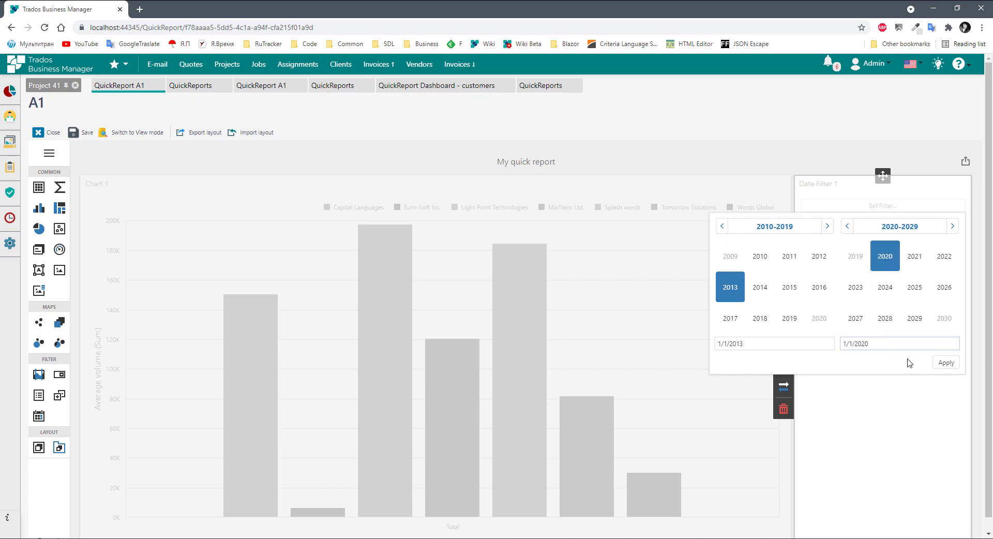
{"action": "left_click", "coordinate": [946, 363]}
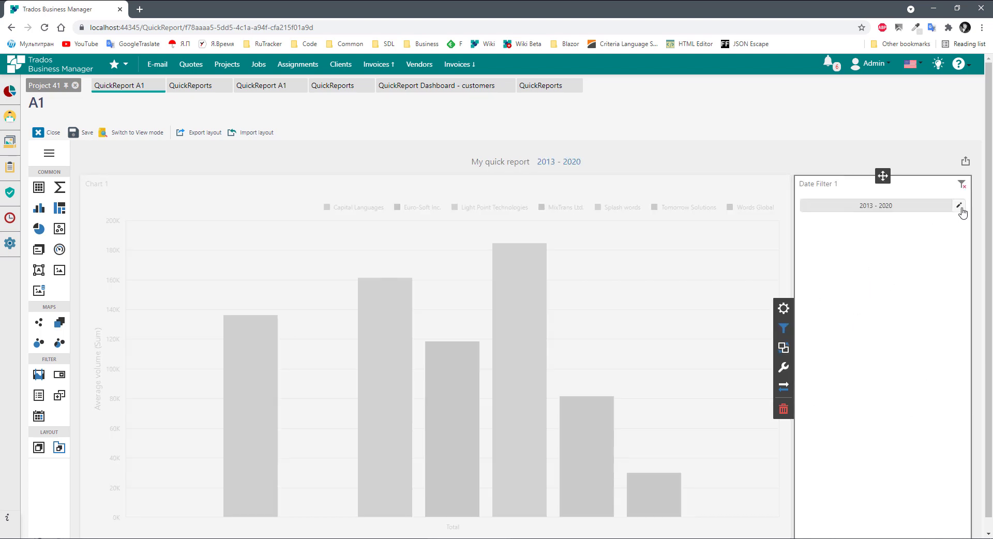
{"action": "left_click", "coordinate": [959, 210]}
{"action": "left_click", "coordinate": [843, 191]}
- Add a custom period to Date Filter 1 with Flow start and end modes, lowering its start offset by three years
{"action": "left_click", "coordinate": [780, 366]}
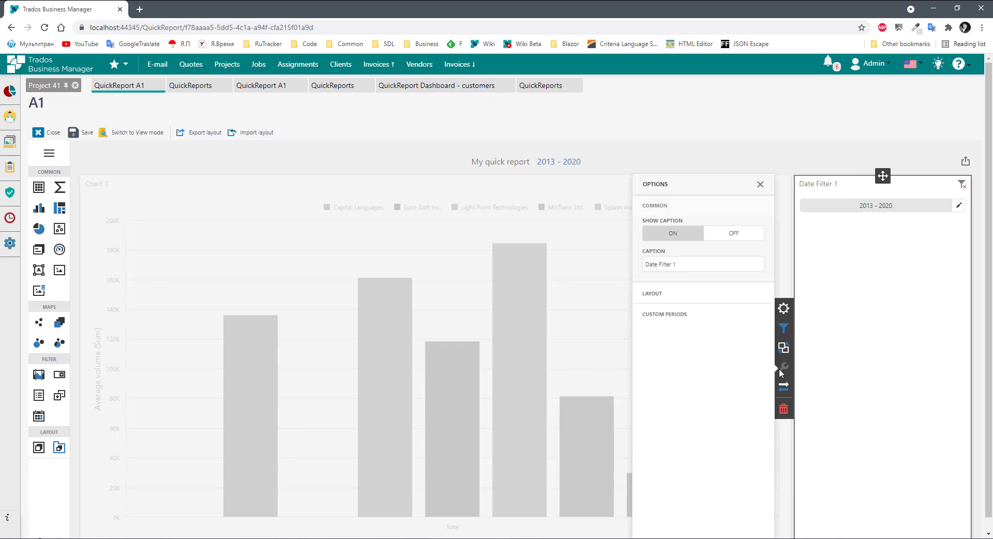
{"action": "left_click", "coordinate": [661, 309]}
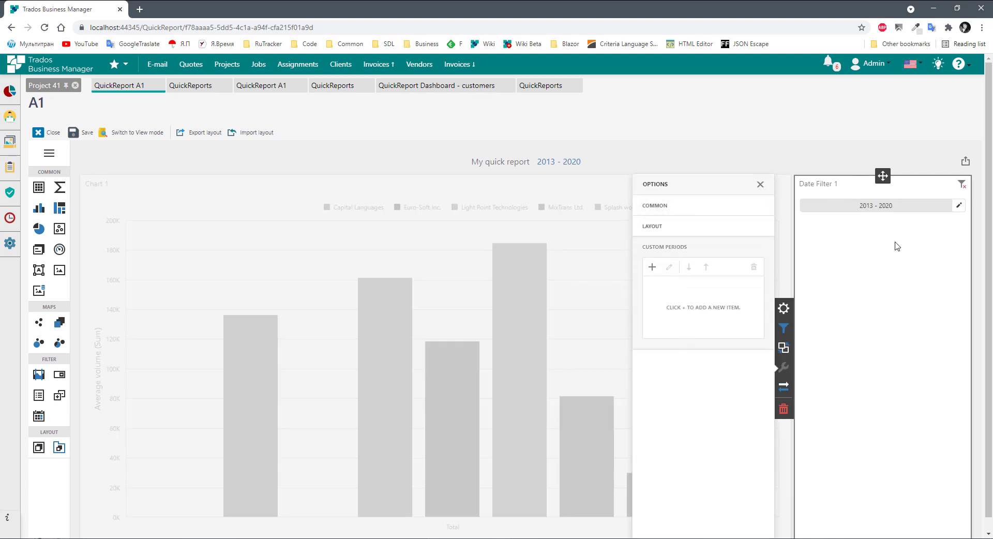
{"action": "left_click", "coordinate": [652, 267]}
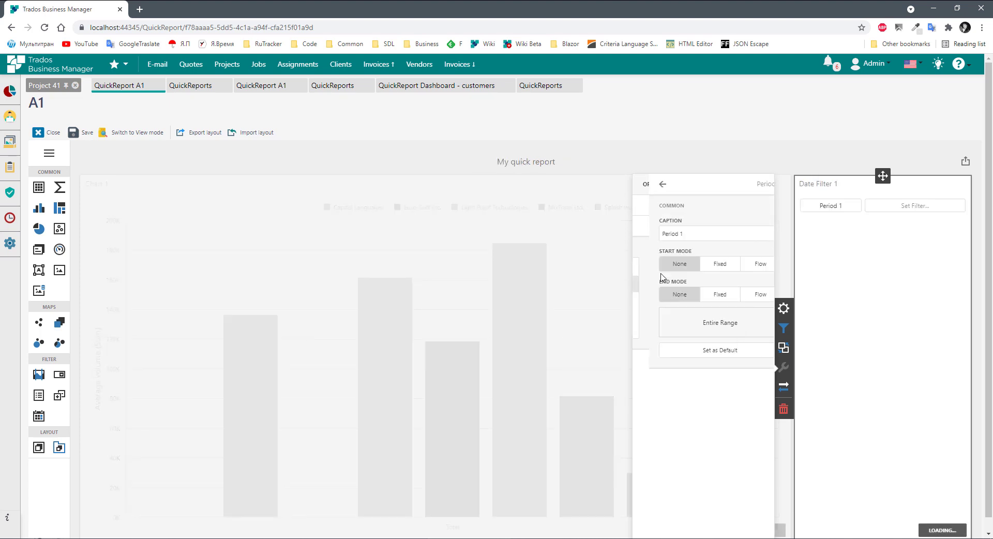
{"action": "left_click", "coordinate": [744, 264]}
{"action": "left_click", "coordinate": [743, 322]}
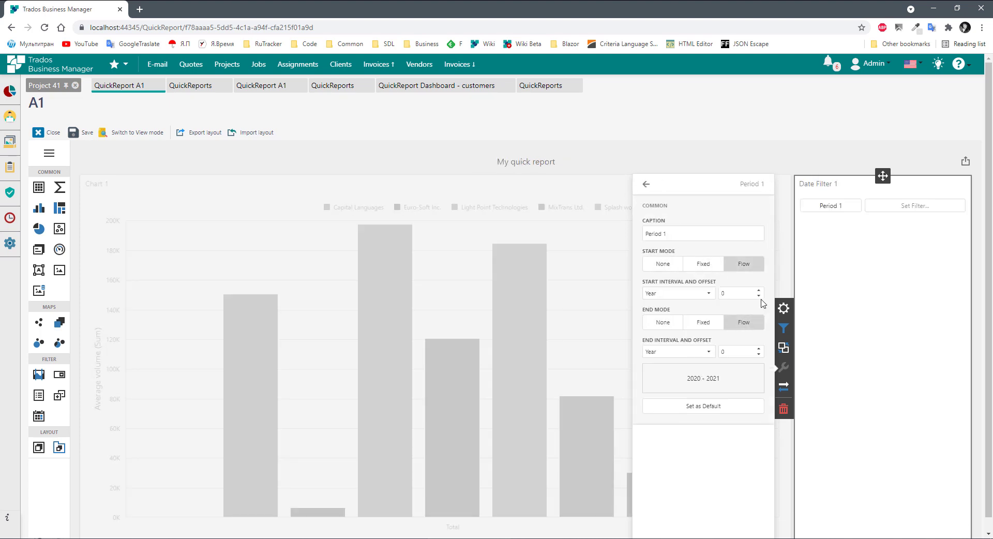
{"action": "left_click", "coordinate": [759, 295]}
{"action": "left_click", "coordinate": [758, 295]}
{"action": "left_click", "coordinate": [759, 296]}
{"action": "left_click", "coordinate": [645, 184]}
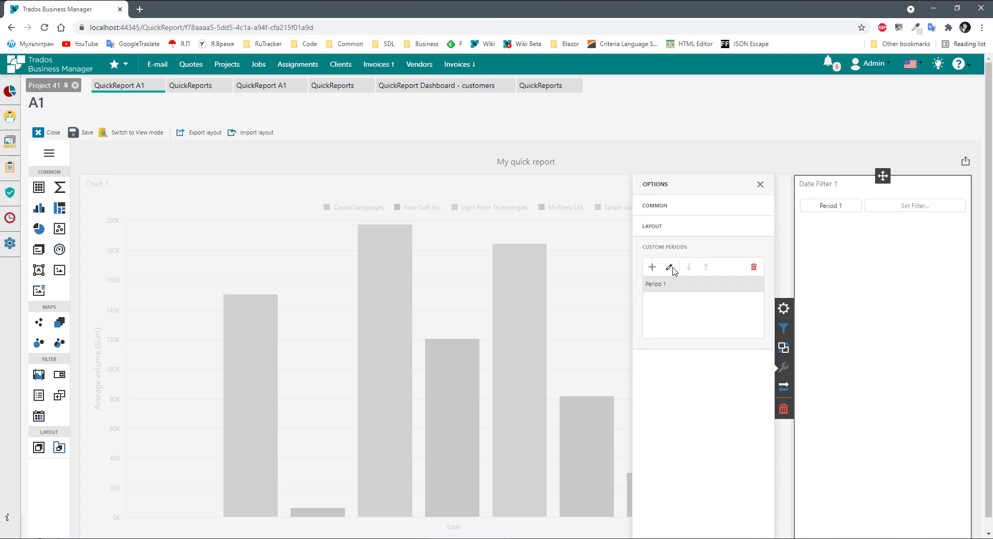
- Add a second custom period to the date filter with Flow start and end modes and a Year end offset of 1
{"action": "left_click", "coordinate": [652, 268]}
{"action": "left_click", "coordinate": [749, 265]}
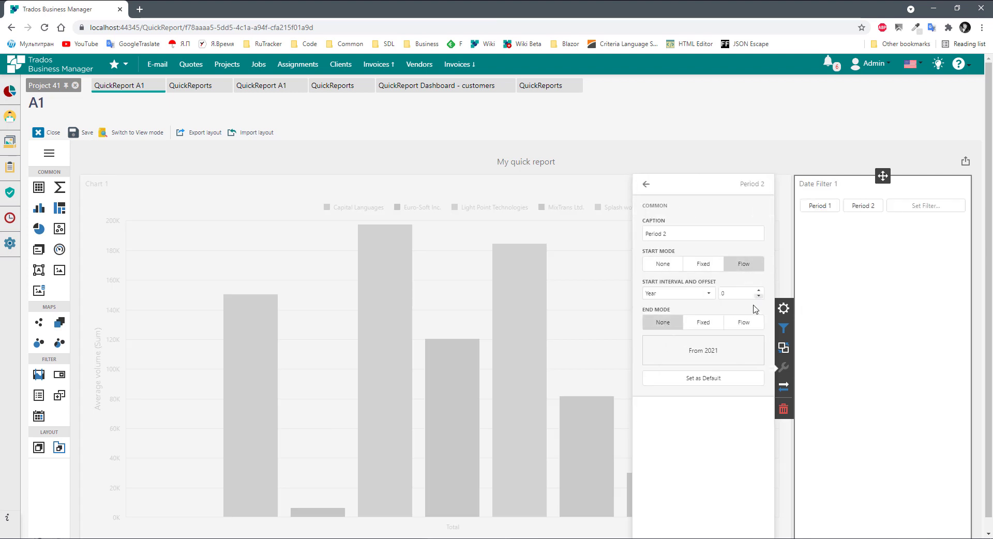
{"action": "left_click", "coordinate": [740, 332]}
{"action": "left_click", "coordinate": [758, 348]}
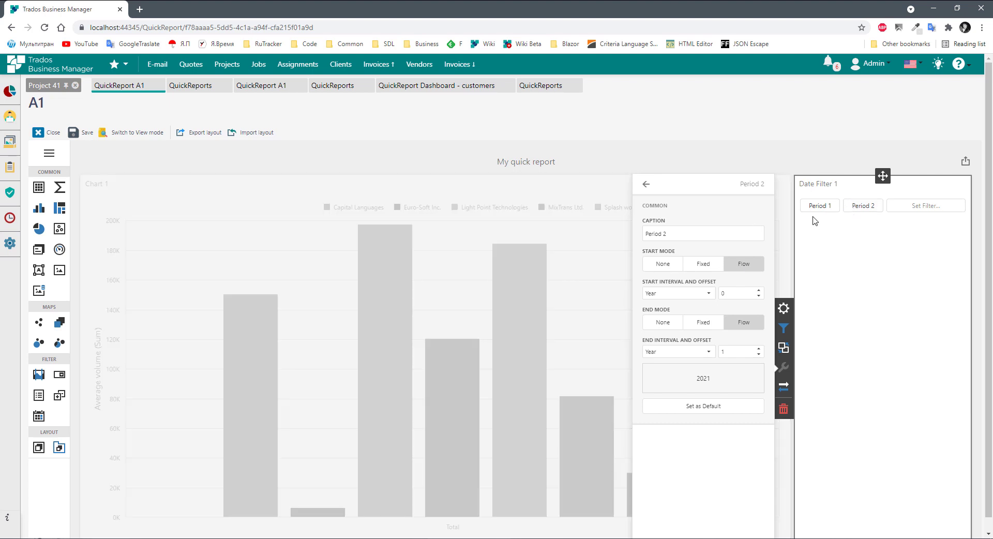
- Switch the date filter between Period 1 and Period 2 to compare the chart's data
{"action": "left_click", "coordinate": [820, 206]}
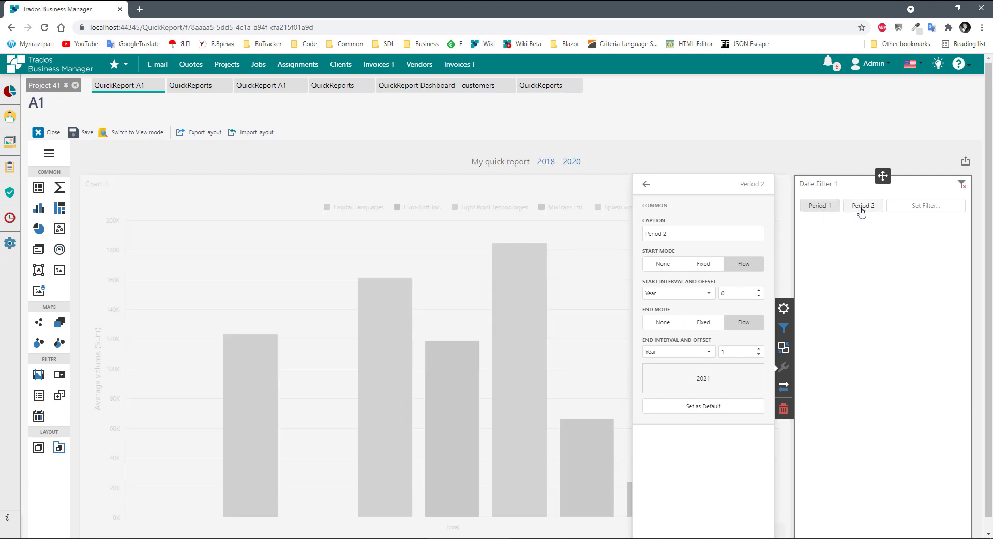
{"action": "left_click", "coordinate": [828, 170]}
{"action": "left_click", "coordinate": [858, 211]}
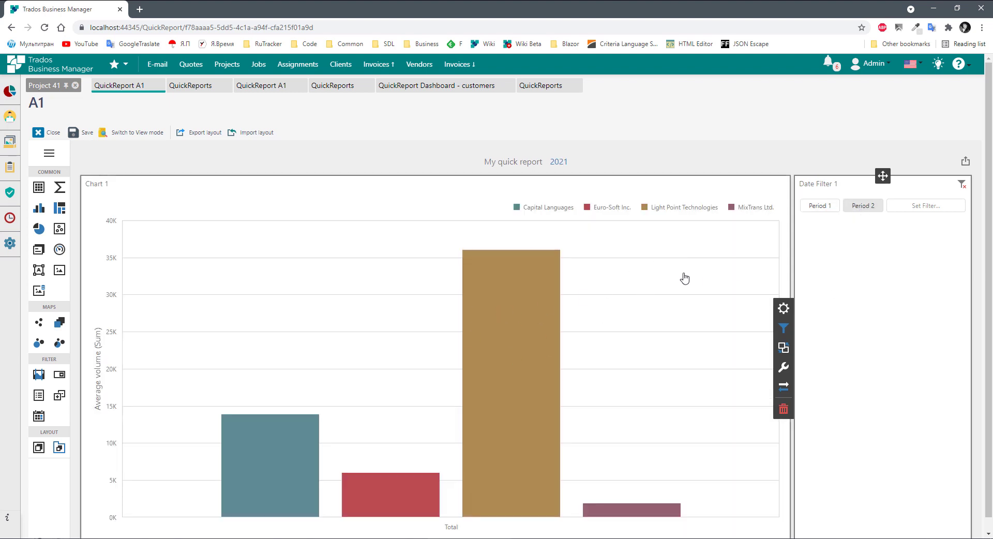
{"action": "left_click", "coordinate": [826, 210]}
{"action": "left_click", "coordinate": [822, 213]}
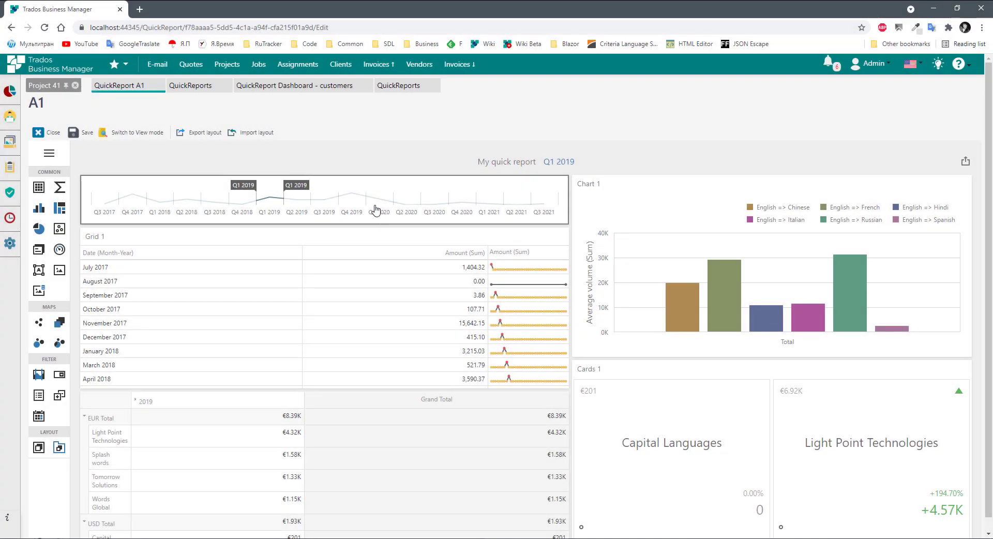
- Add a Combo Box filter item and place it full width between the quarterly range filter and Grid 1
{"action": "left_click", "coordinate": [60, 375]}
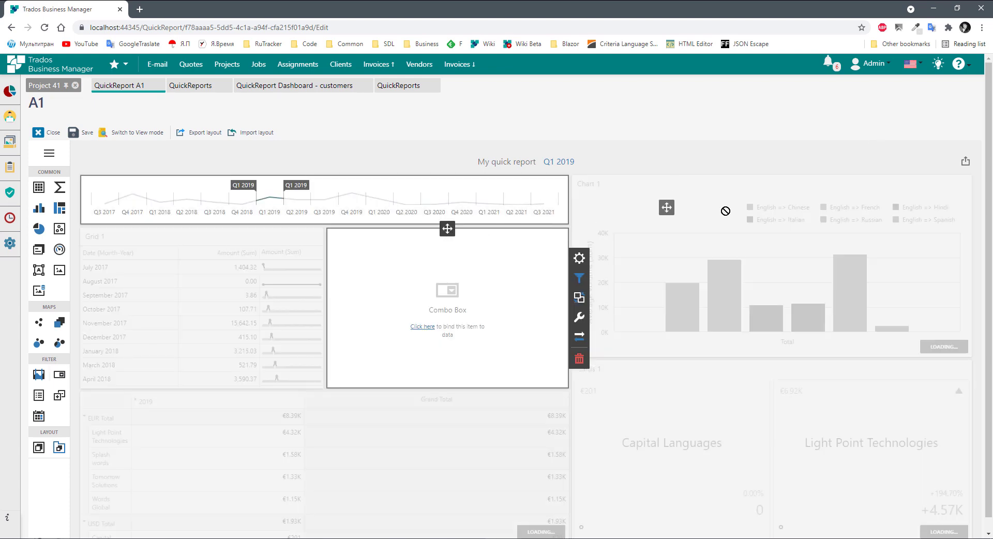
{"action": "left_click_drag", "start_coordinate": [726, 211], "coordinate": [480, 227]}
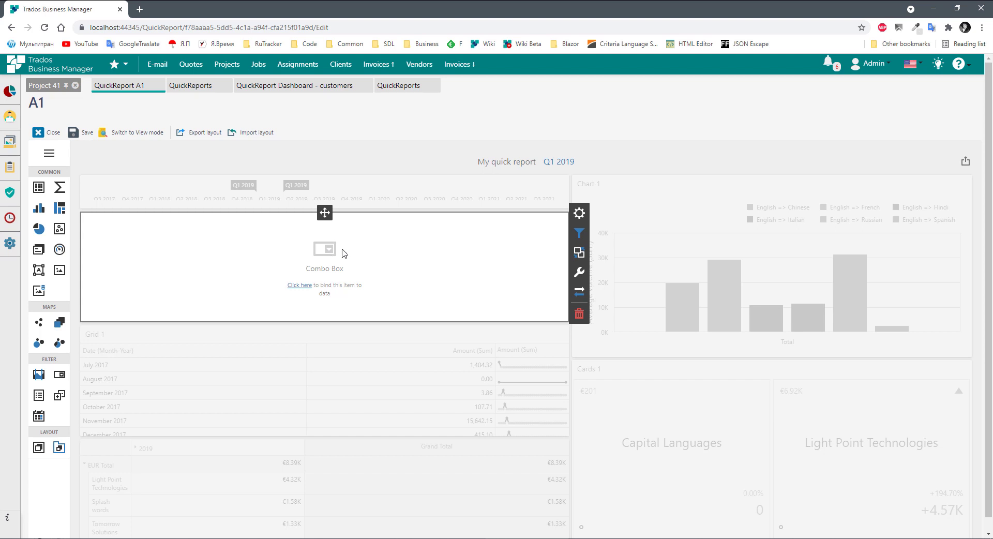
- Bind the new combo box to the Name field of Currency as its dimension
{"action": "left_click", "coordinate": [299, 285]}
{"action": "left_click", "coordinate": [653, 207]}
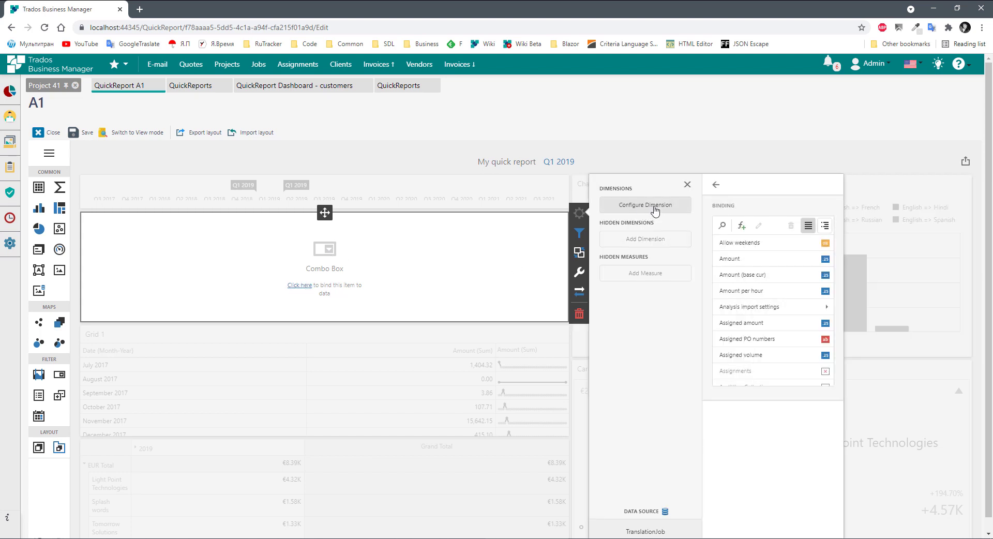
{"action": "scroll", "coordinate": [750, 311], "scroll_direction": "down", "scroll_amount": 5}
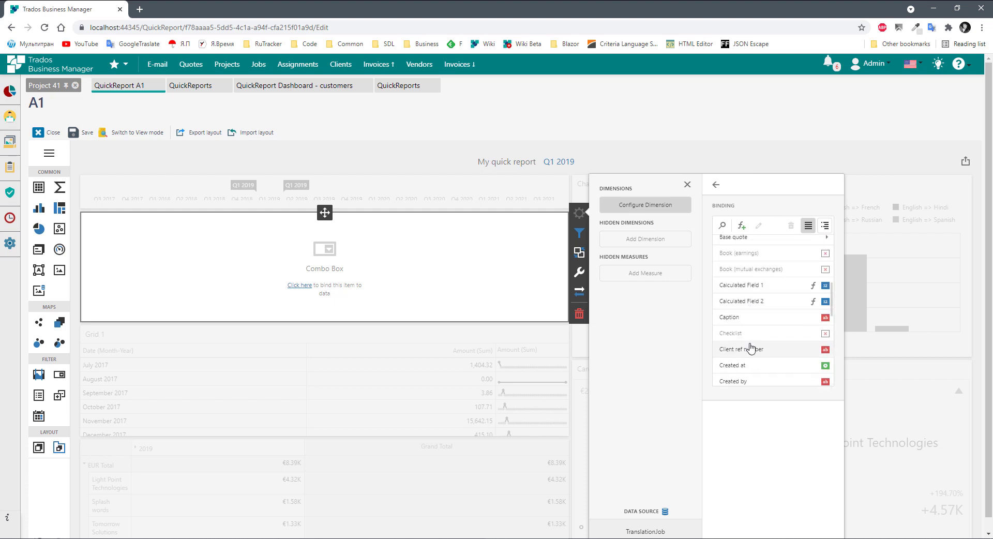
{"action": "scroll", "coordinate": [747, 326], "scroll_direction": "down", "scroll_amount": 3}
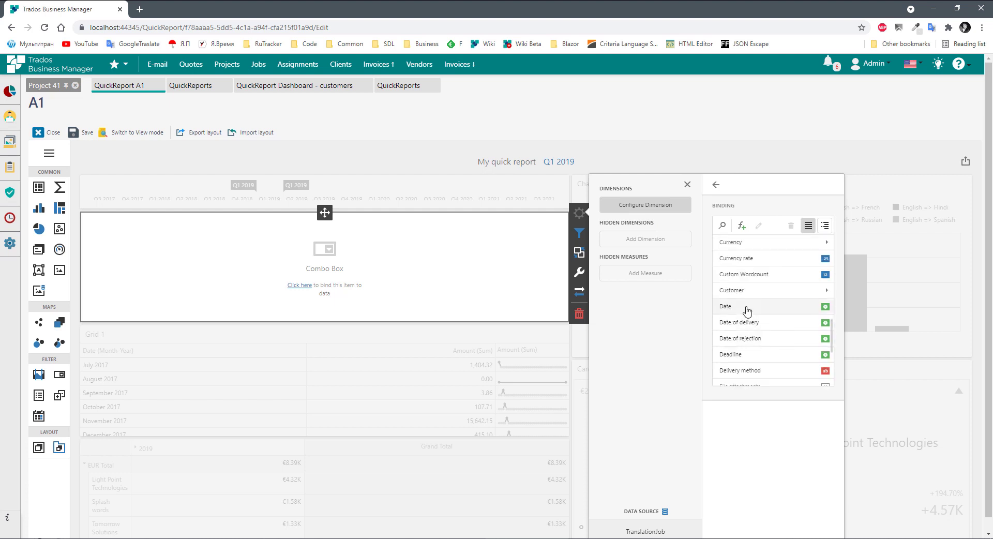
{"action": "left_click", "coordinate": [740, 242]}
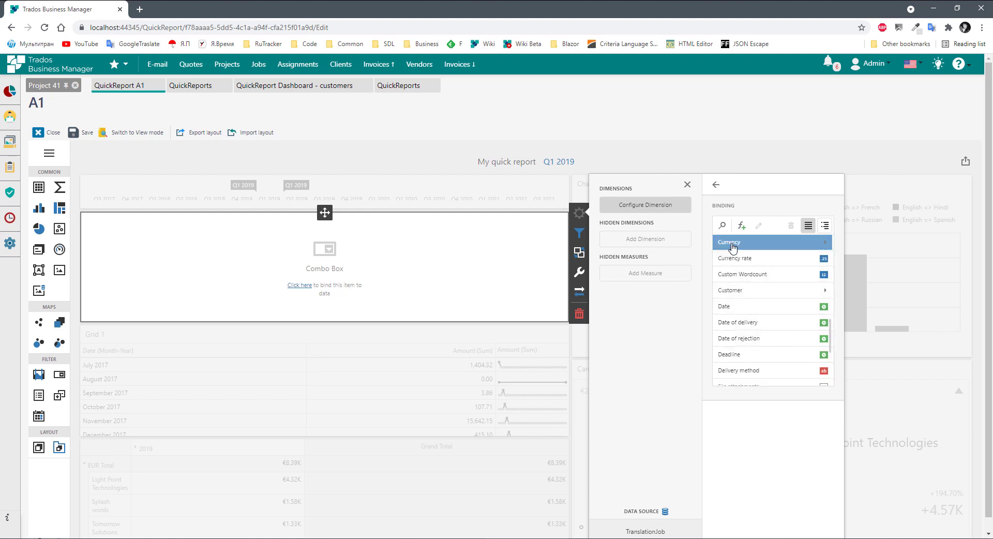
{"action": "left_click", "coordinate": [734, 294]}
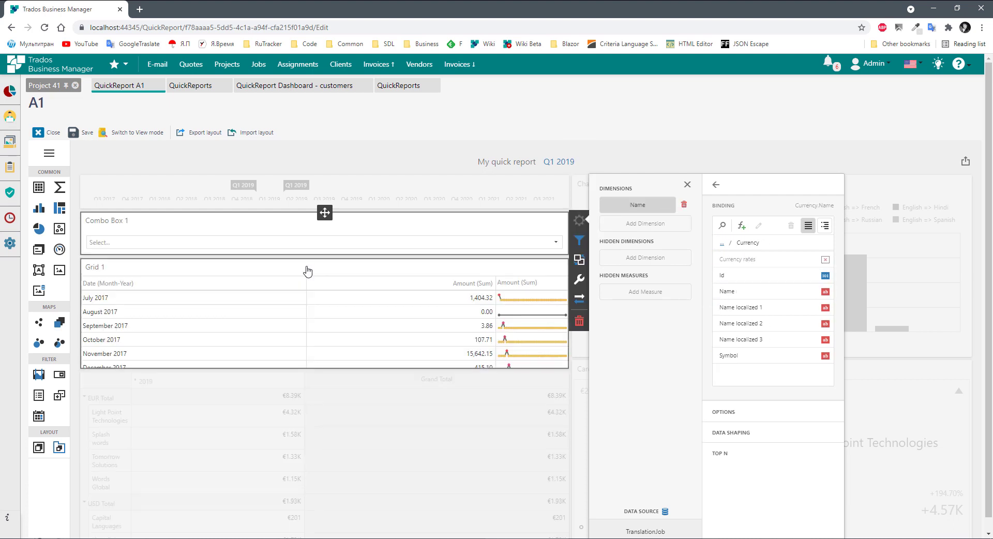
- Check the combo box's currency choices and change its type from Standard to Checked
{"action": "left_click", "coordinate": [555, 242]}
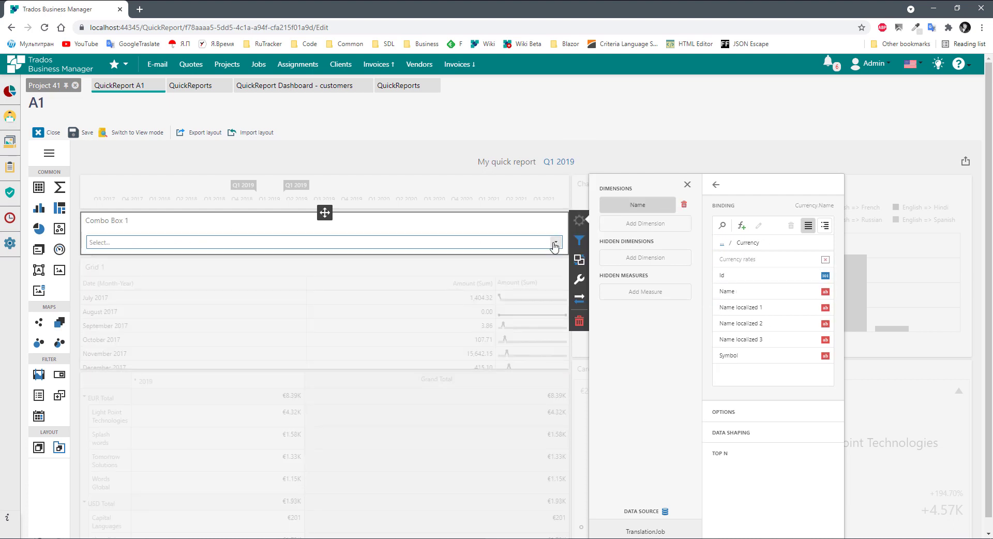
{"action": "left_click", "coordinate": [687, 251]}
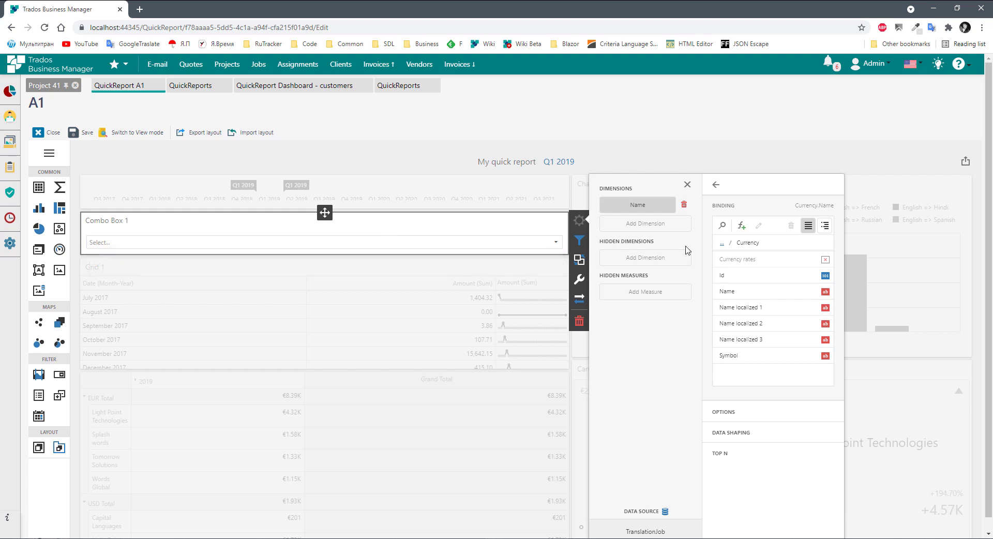
{"action": "left_click", "coordinate": [731, 413]}
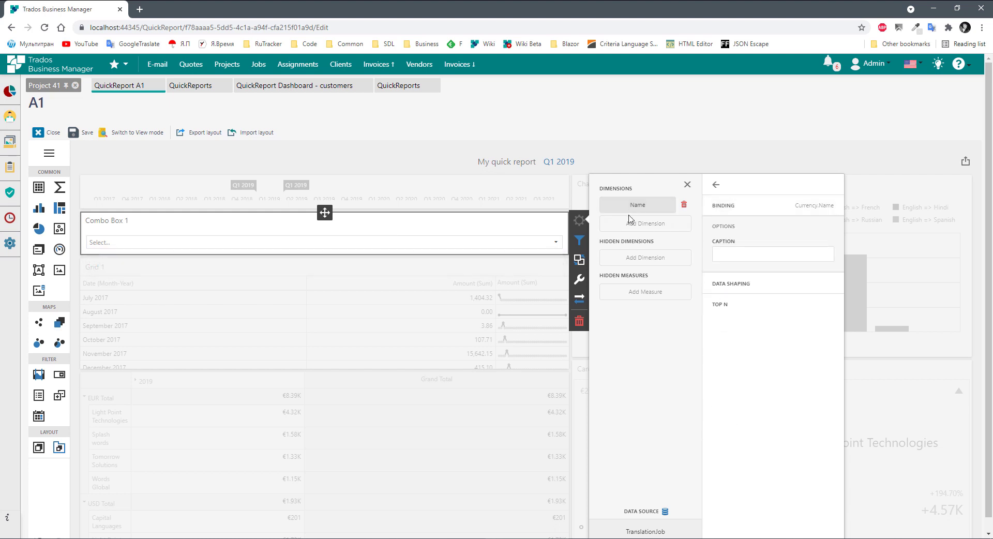
{"action": "left_click", "coordinate": [582, 282]}
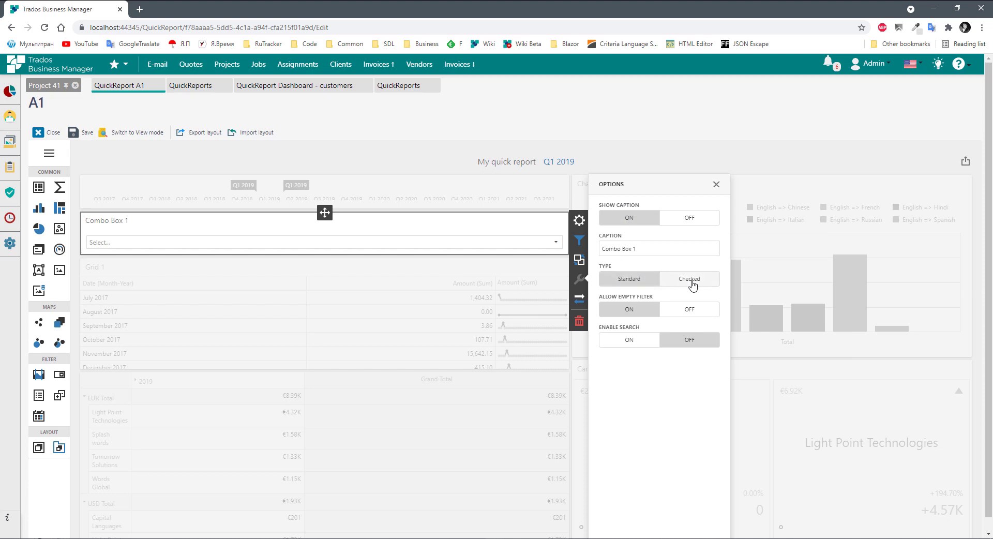
{"action": "left_click", "coordinate": [513, 246]}
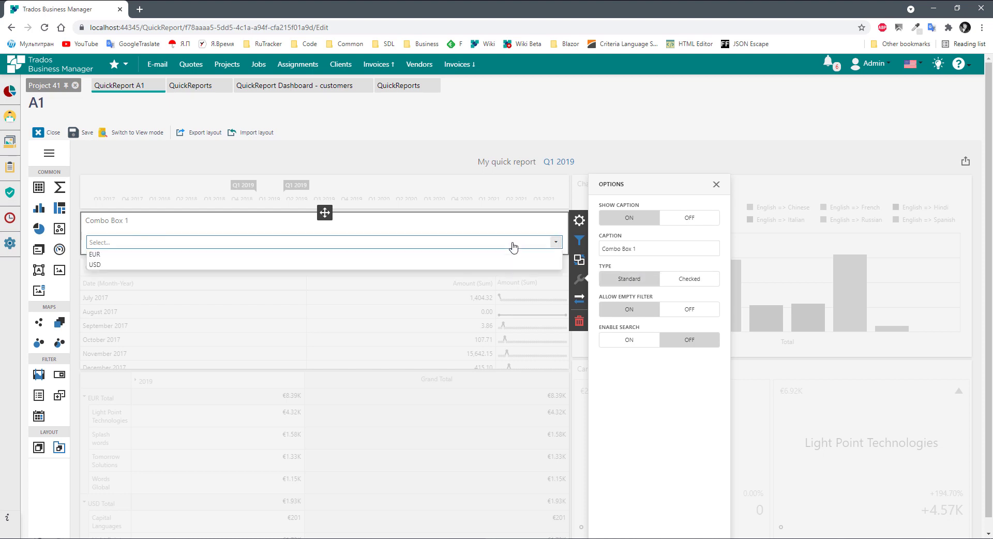
{"action": "left_click", "coordinate": [687, 278]}
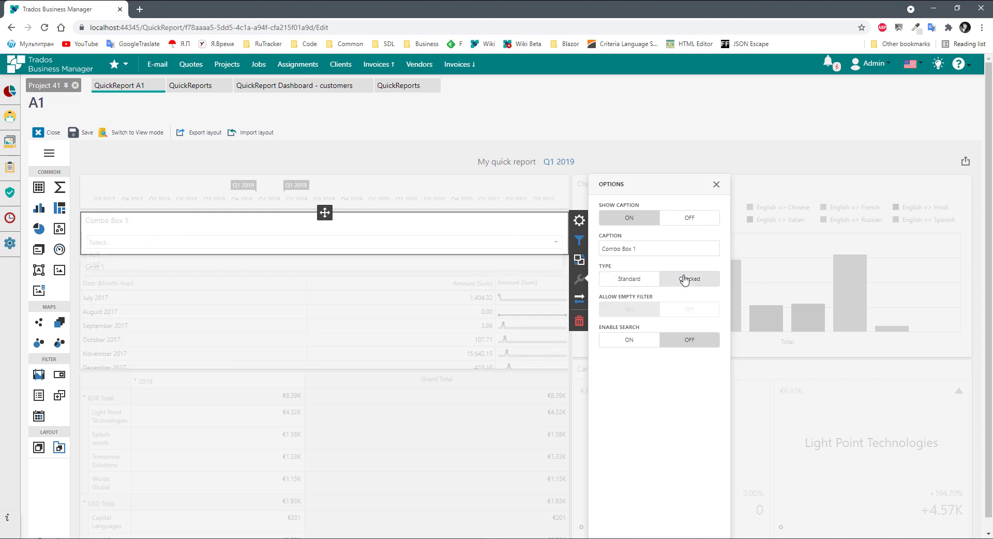
- Filter the dashboard to EUR only in Combo Box 1, leaving USD unchecked
{"action": "left_click", "coordinate": [555, 243]}
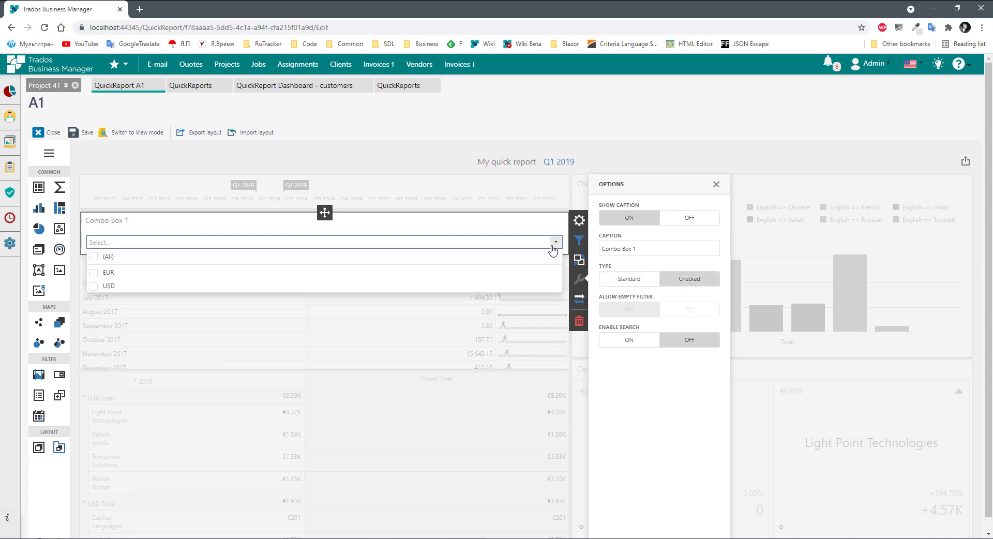
{"action": "left_click", "coordinate": [95, 272]}
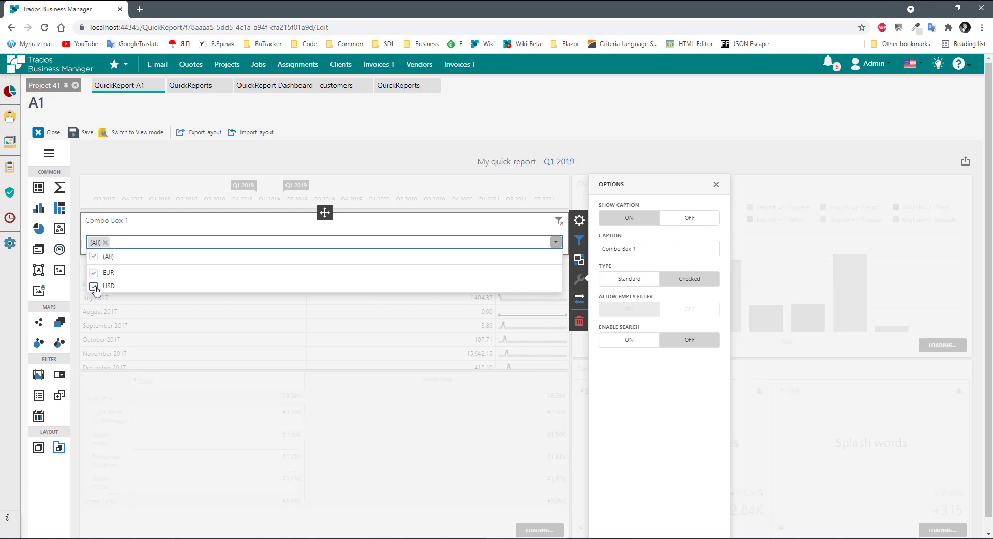
{"action": "left_click", "coordinate": [95, 288]}
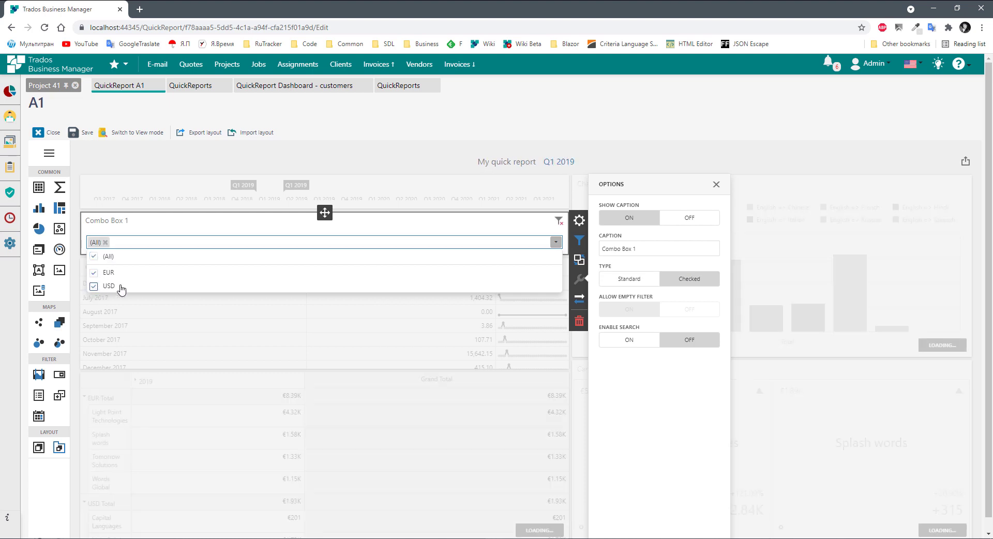
{"action": "left_click", "coordinate": [94, 286]}
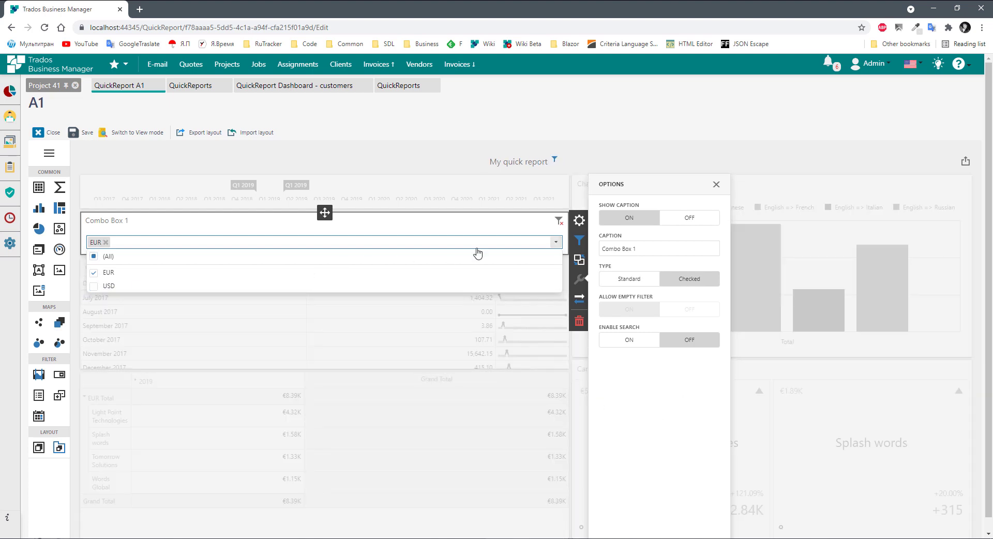
{"action": "left_click", "coordinate": [422, 220]}
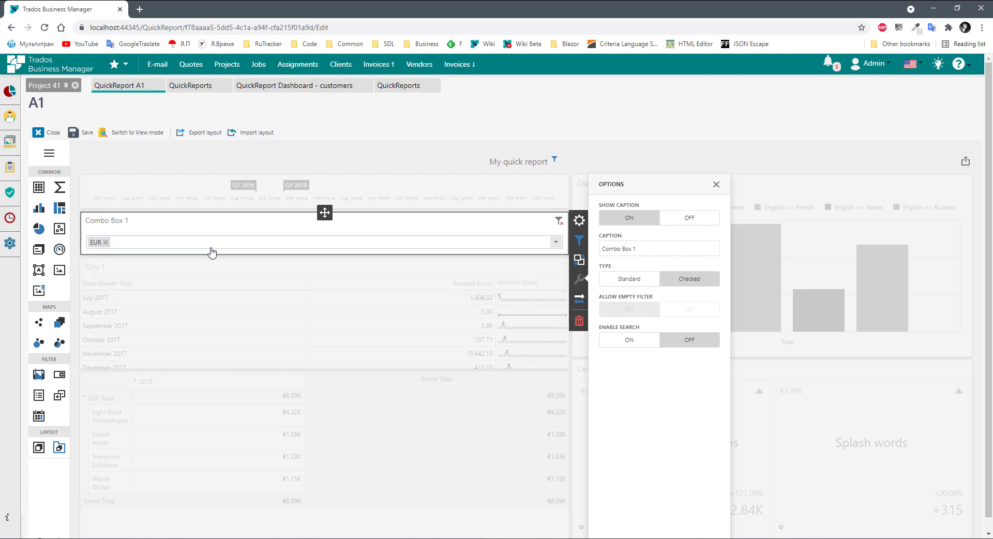
- Add a List Box filter item and bind it to the FullPath field of Specialization
{"action": "left_click", "coordinate": [38, 397]}
{"action": "left_click", "coordinate": [38, 399]}
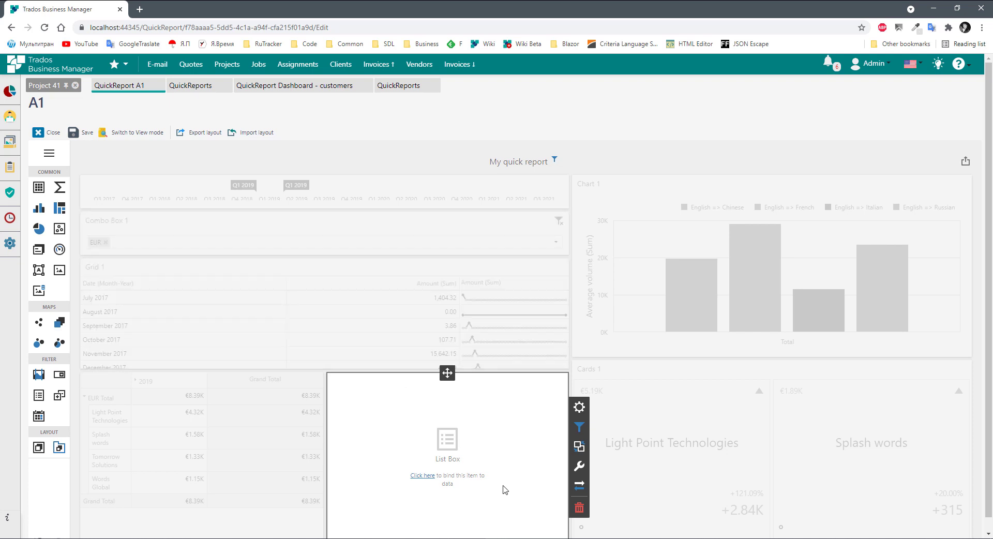
{"action": "left_click", "coordinate": [580, 408]}
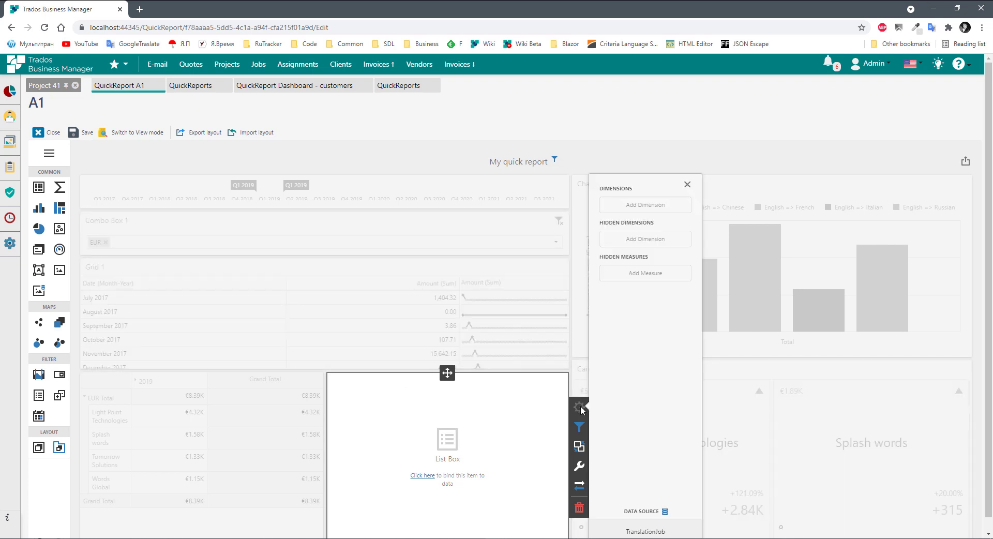
{"action": "left_click", "coordinate": [629, 211]}
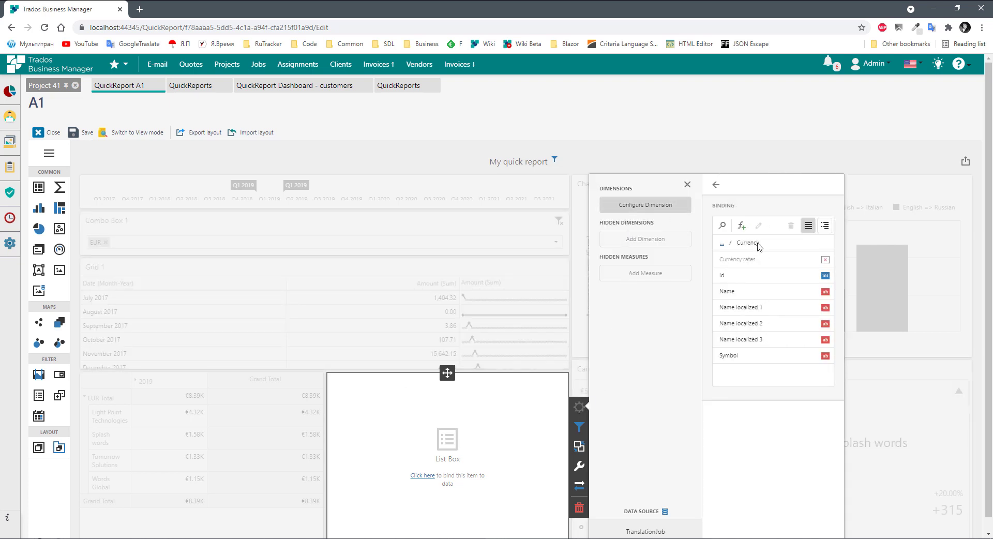
{"action": "left_click", "coordinate": [722, 248]}
{"action": "scroll", "coordinate": [781, 297], "scroll_direction": "up", "scroll_amount": 3}
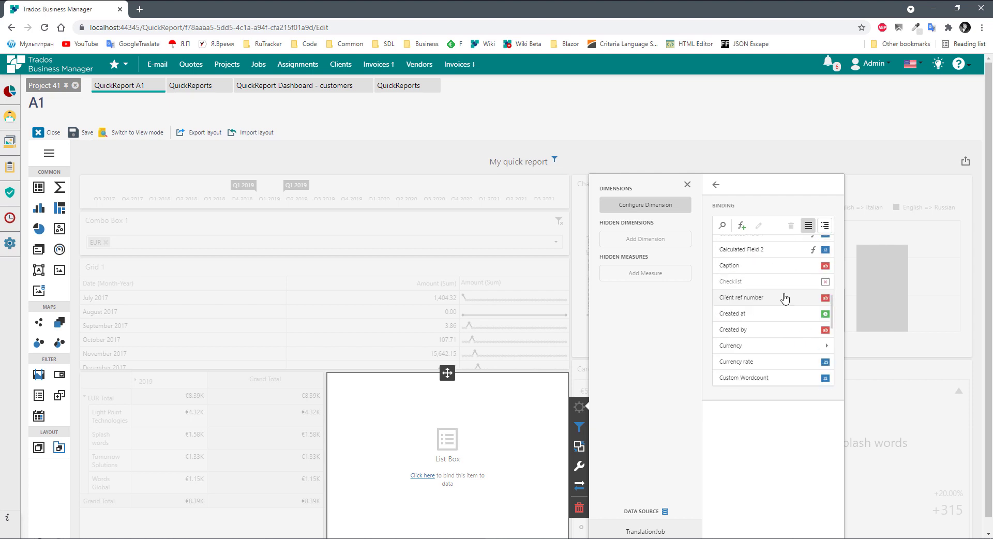
{"action": "scroll", "coordinate": [794, 321], "scroll_direction": "down", "scroll_amount": 5}
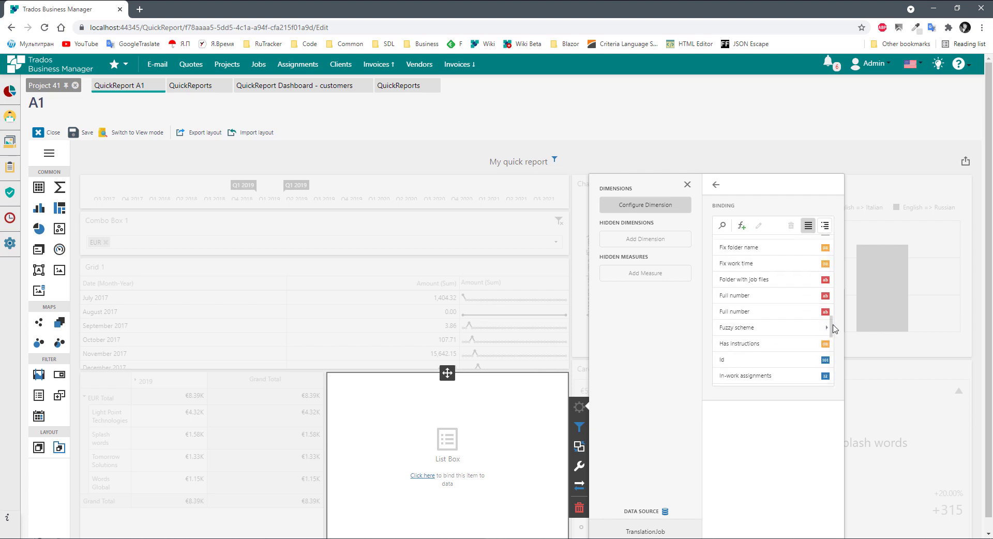
{"action": "left_click_drag", "start_coordinate": [831, 330], "coordinate": [831, 349]}
{"action": "scroll", "coordinate": [741, 317], "scroll_direction": "down", "scroll_amount": 5}
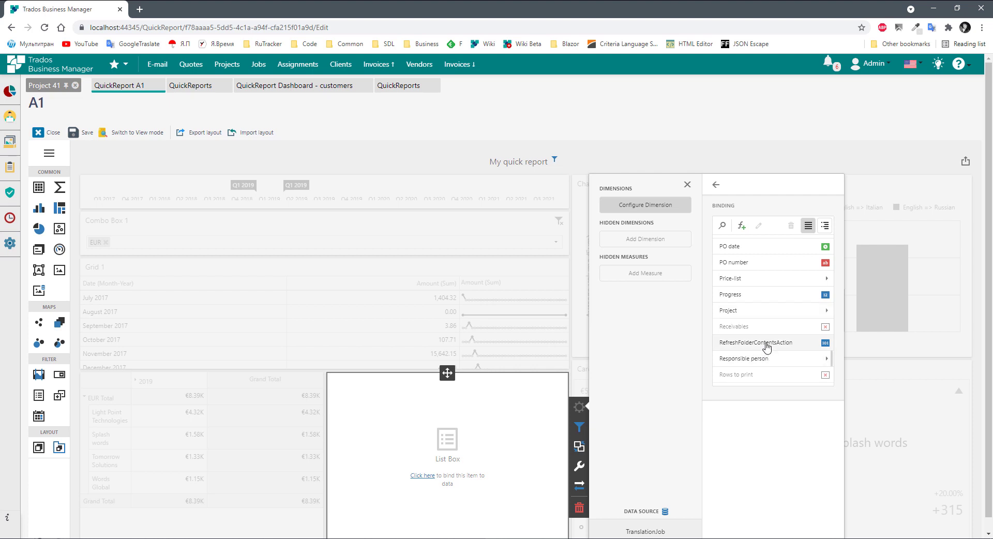
{"action": "scroll", "coordinate": [767, 309], "scroll_direction": "down", "scroll_amount": 2}
{"action": "scroll", "coordinate": [765, 310], "scroll_direction": "down", "scroll_amount": 2}
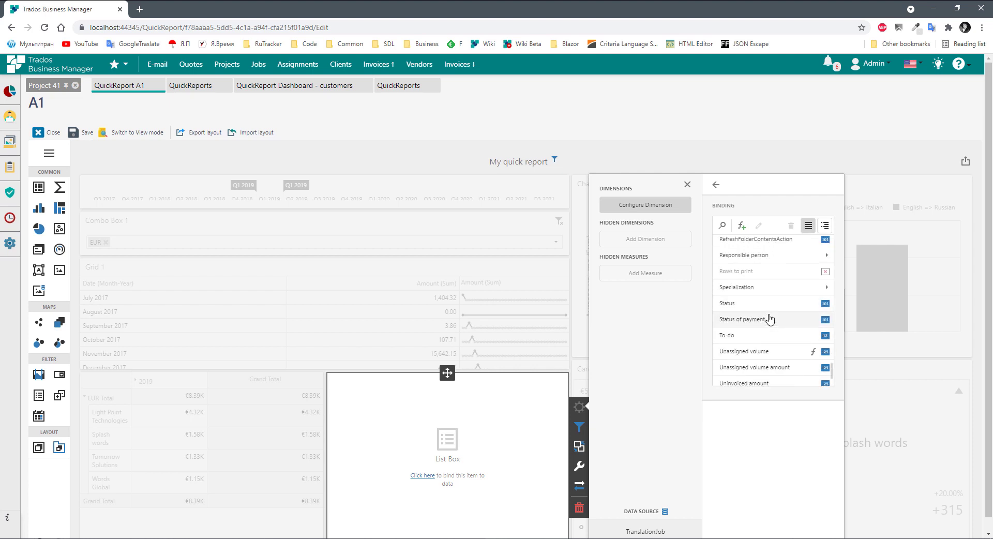
{"action": "left_click", "coordinate": [736, 289]}
{"action": "left_click", "coordinate": [744, 276]}
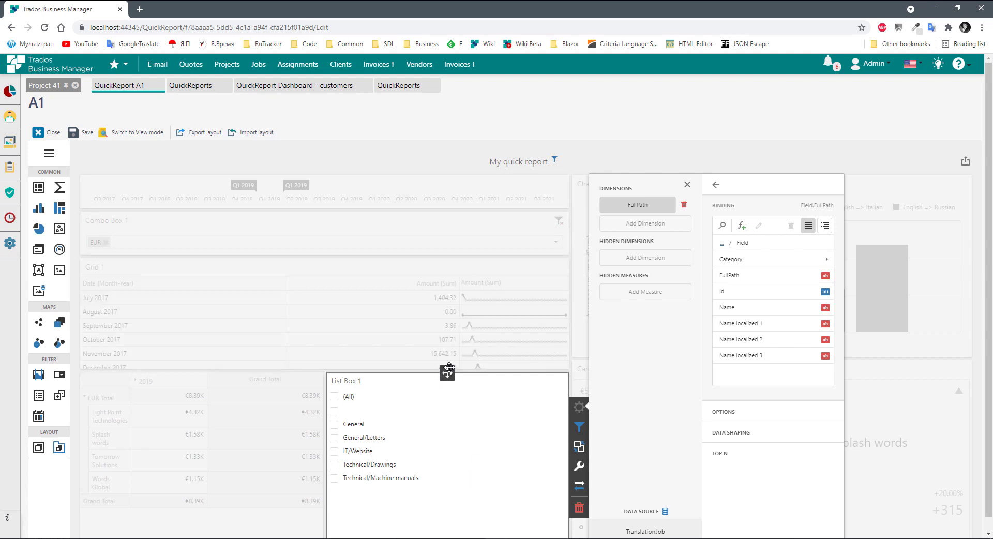
- Place List Box 1 beside Combo Box 1 and select IT/Website and Technical/Drawings in it
{"action": "left_click_drag", "start_coordinate": [448, 373], "coordinate": [523, 234]}
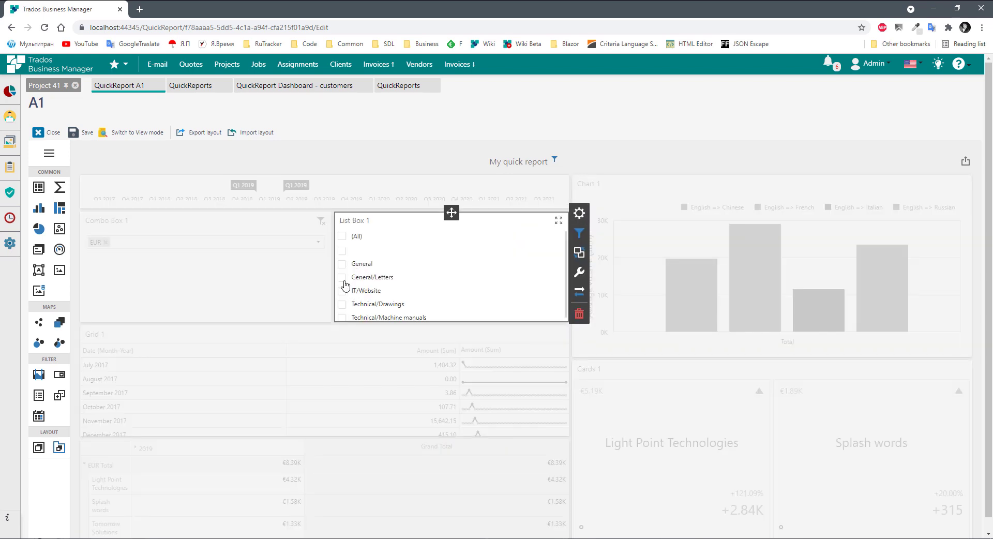
{"action": "left_click", "coordinate": [342, 296]}
{"action": "left_click", "coordinate": [409, 307]}
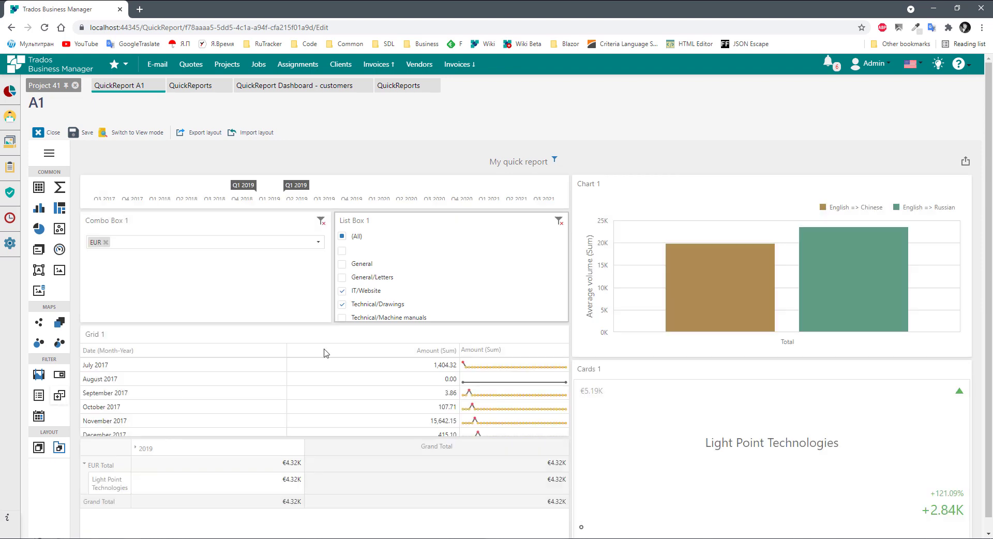
- Add a Tree View filter item beside Chart 1 and bind its first dimension to the Date field
{"action": "left_click", "coordinate": [60, 395]}
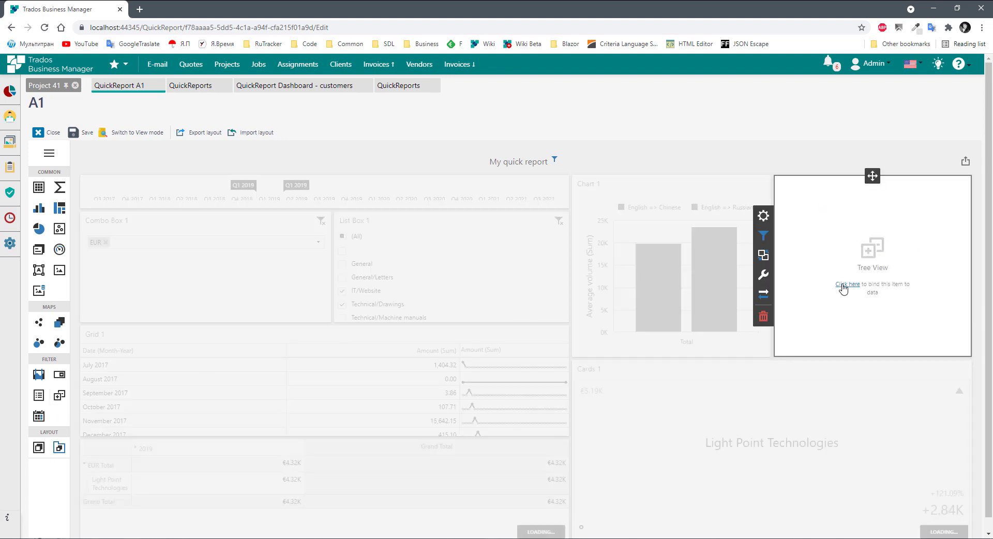
{"action": "left_click", "coordinate": [768, 221]}
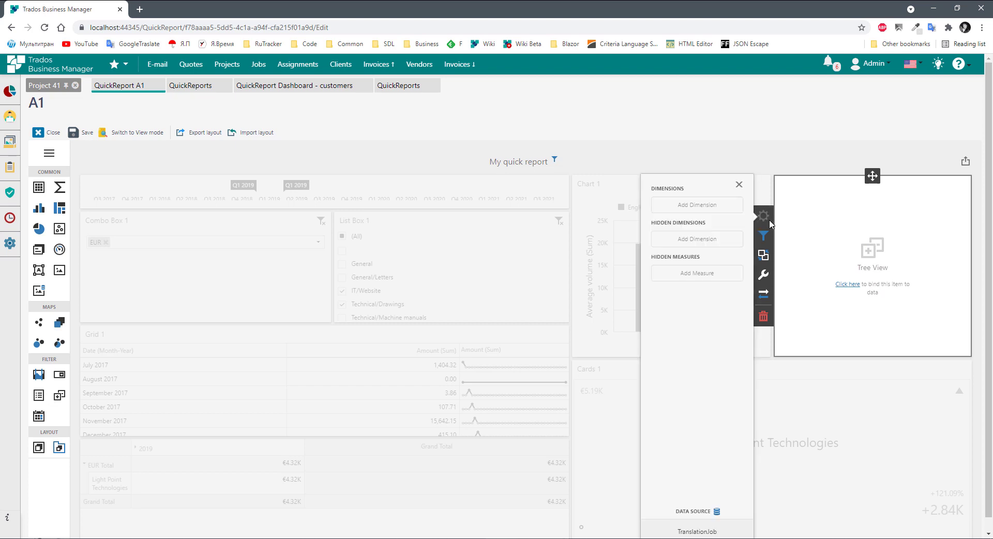
{"action": "left_click", "coordinate": [688, 206]}
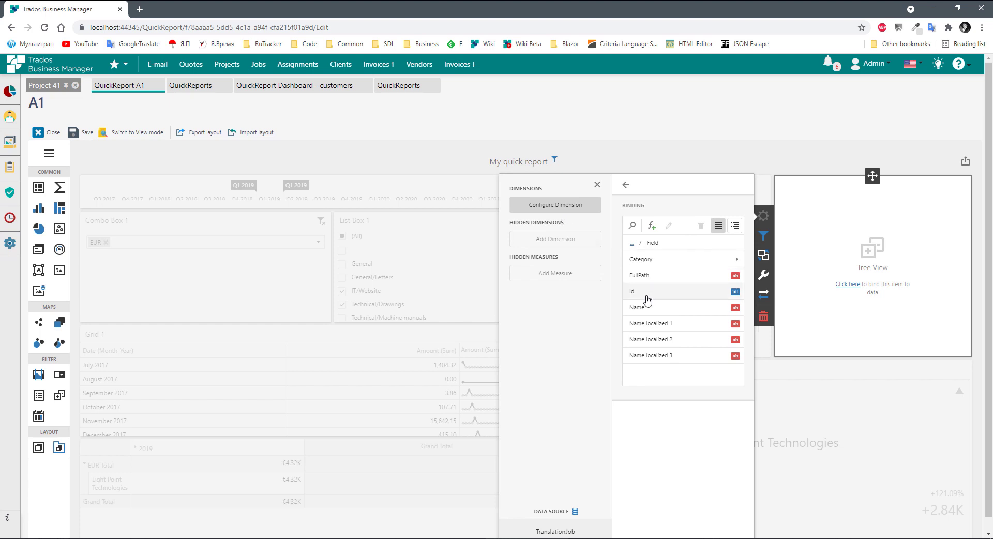
{"action": "left_click", "coordinate": [631, 243]}
{"action": "scroll", "coordinate": [695, 283], "scroll_direction": "down", "scroll_amount": 6}
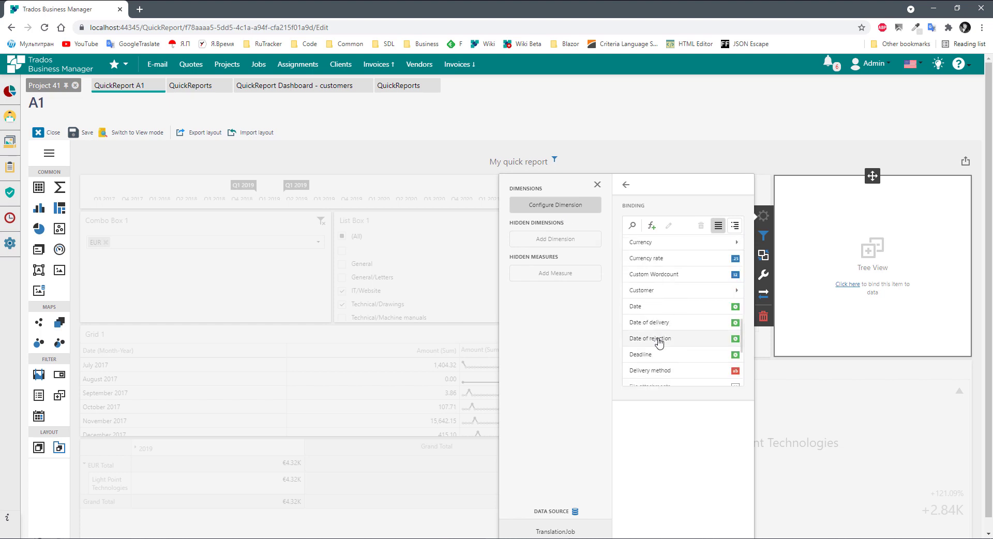
{"action": "left_click", "coordinate": [647, 308]}
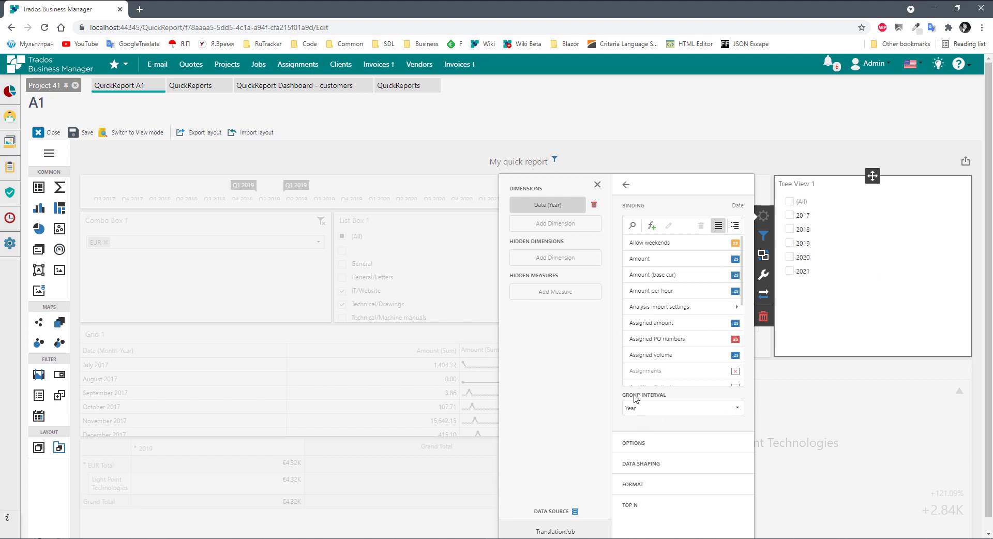
- Add a second dimension to Tree View 1 and bind it to the customer's Name field
{"action": "left_click", "coordinate": [543, 222]}
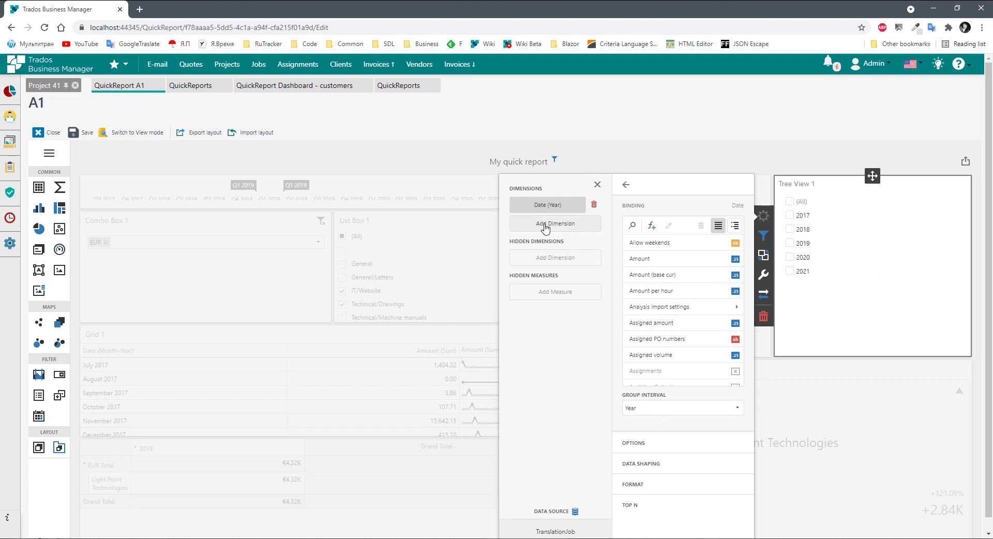
{"action": "scroll", "coordinate": [675, 259], "scroll_direction": "down", "scroll_amount": 3}
{"action": "scroll", "coordinate": [672, 321], "scroll_direction": "down", "scroll_amount": 5}
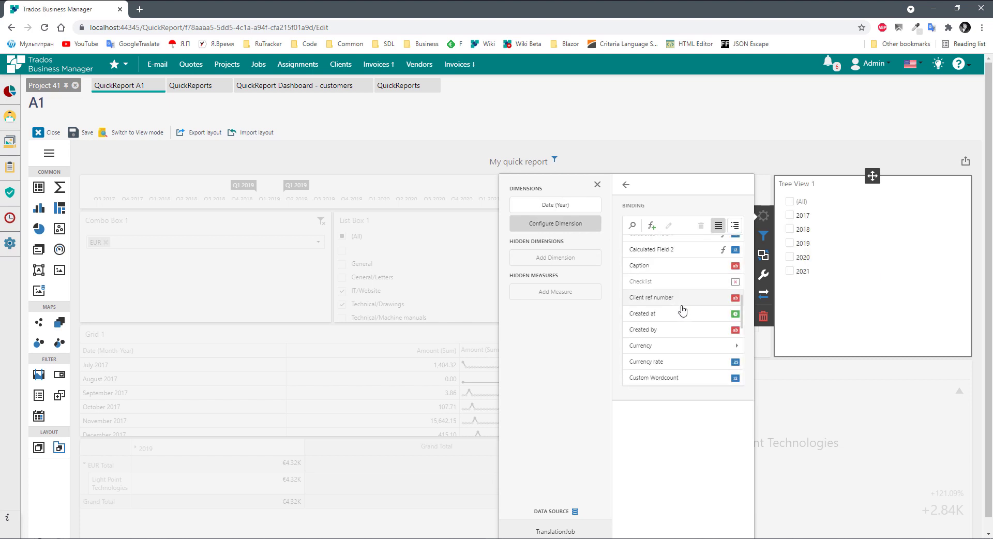
{"action": "scroll", "coordinate": [667, 342], "scroll_direction": "down", "scroll_amount": 2}
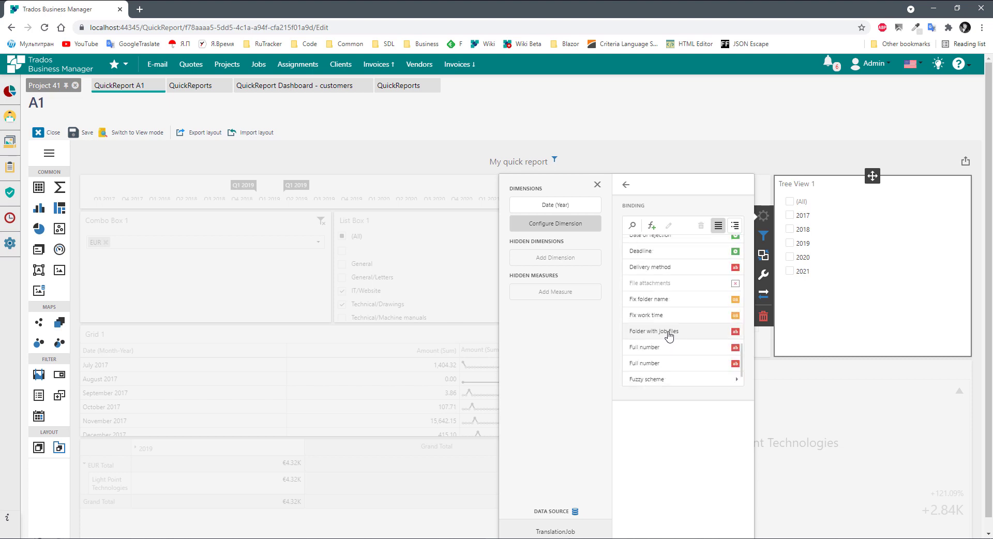
{"action": "scroll", "coordinate": [667, 306], "scroll_direction": "up", "scroll_amount": 3}
{"action": "left_click", "coordinate": [646, 292]}
{"action": "left_click", "coordinate": [646, 293]}
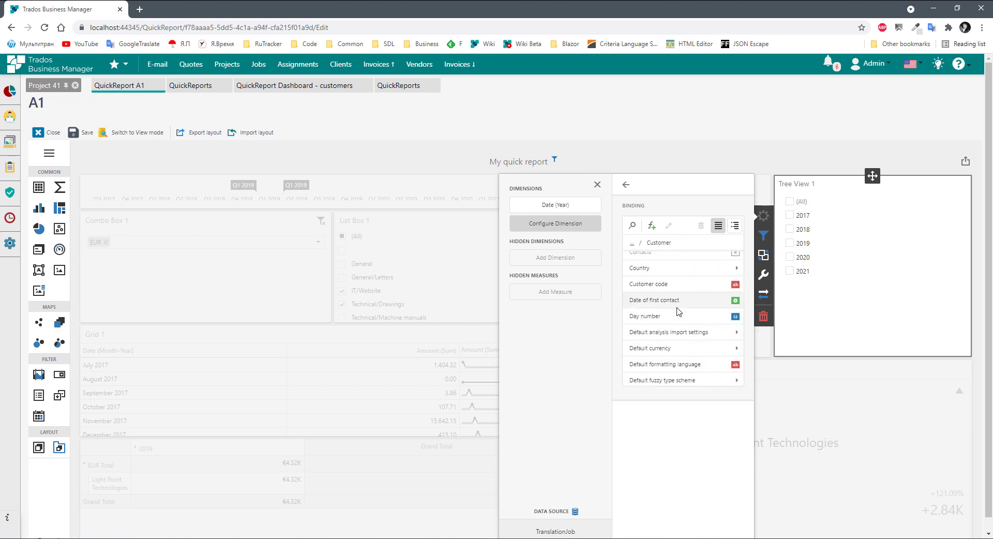
{"action": "scroll", "coordinate": [675, 310], "scroll_direction": "down", "scroll_amount": 5}
{"action": "scroll", "coordinate": [672, 349], "scroll_direction": "down", "scroll_amount": 3}
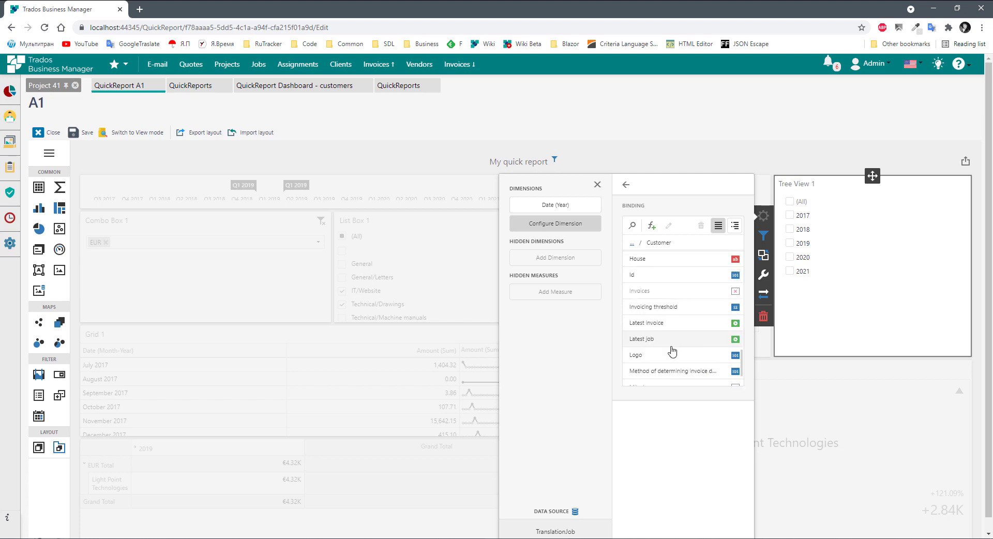
{"action": "left_click", "coordinate": [672, 367]}
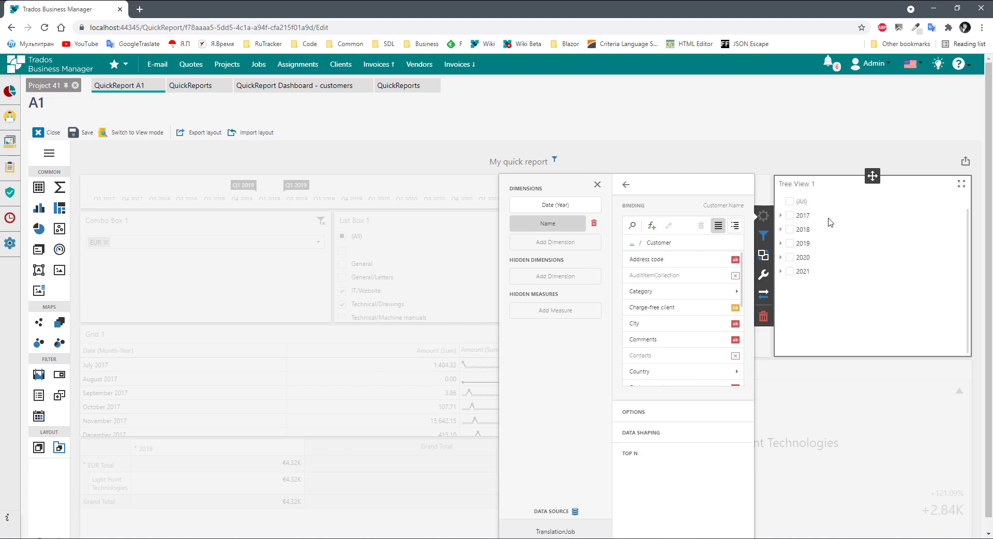
- Expand 2017 and 2018 in Tree View 1, select Capital Languages under 2018, and close the binding settings
{"action": "left_click", "coordinate": [781, 216]}
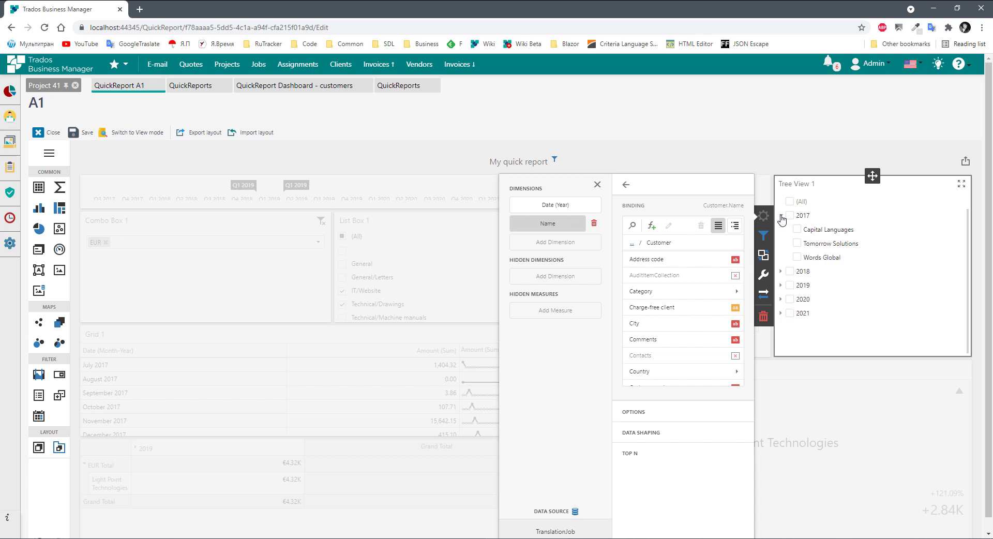
{"action": "left_click", "coordinate": [782, 271]}
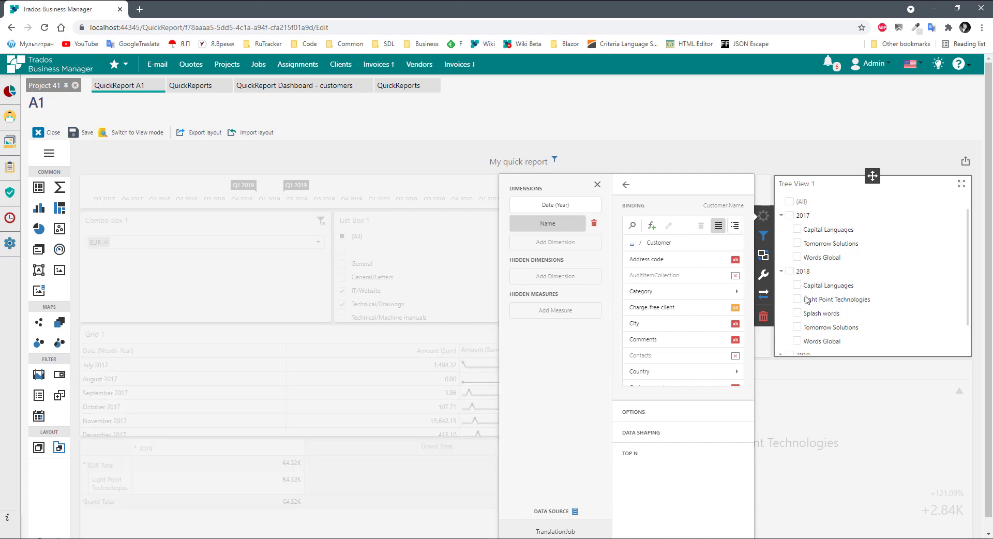
{"action": "left_click", "coordinate": [797, 286]}
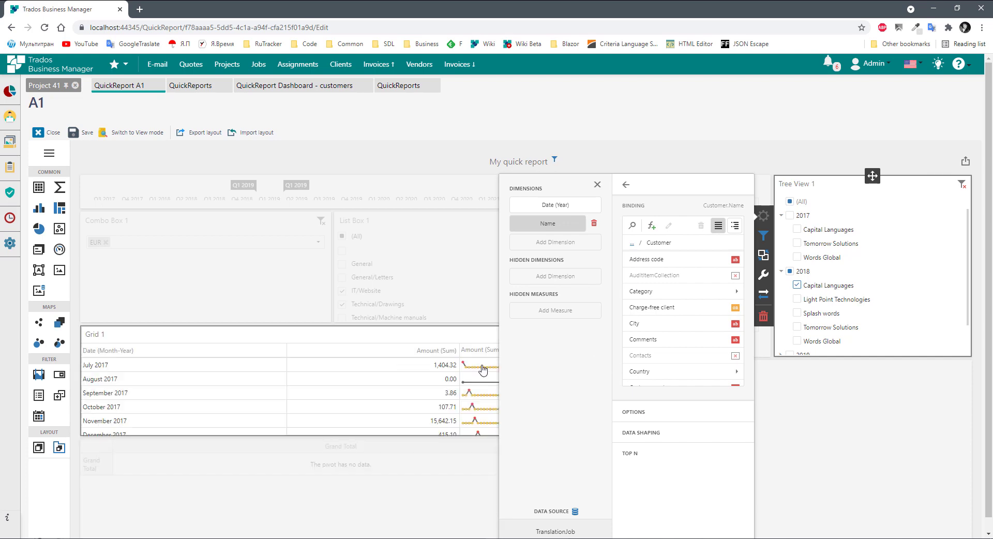
{"action": "left_click", "coordinate": [702, 155]}
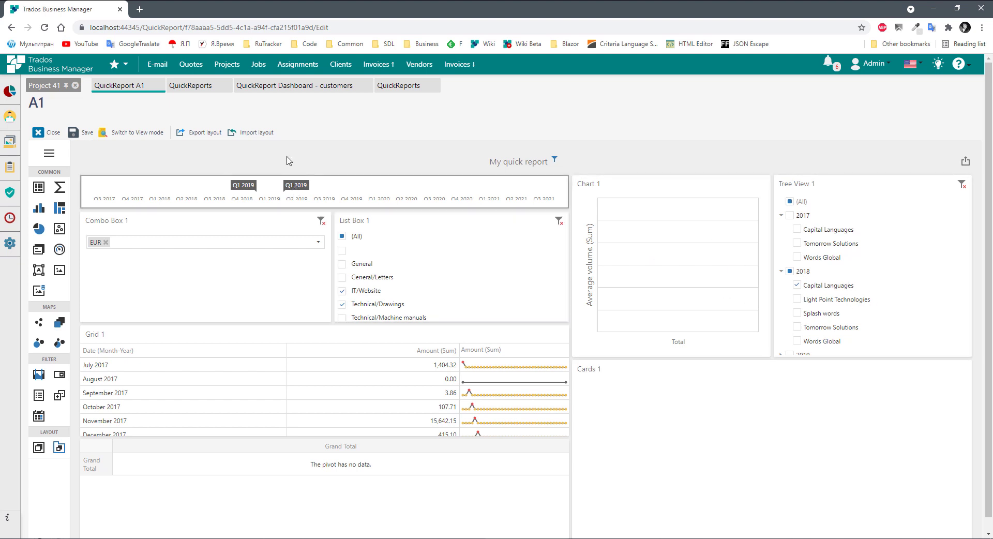
- Extend the range filter's start back to Q3 2017 and select all specializations in List Box 1
{"action": "left_click", "coordinate": [97, 188]}
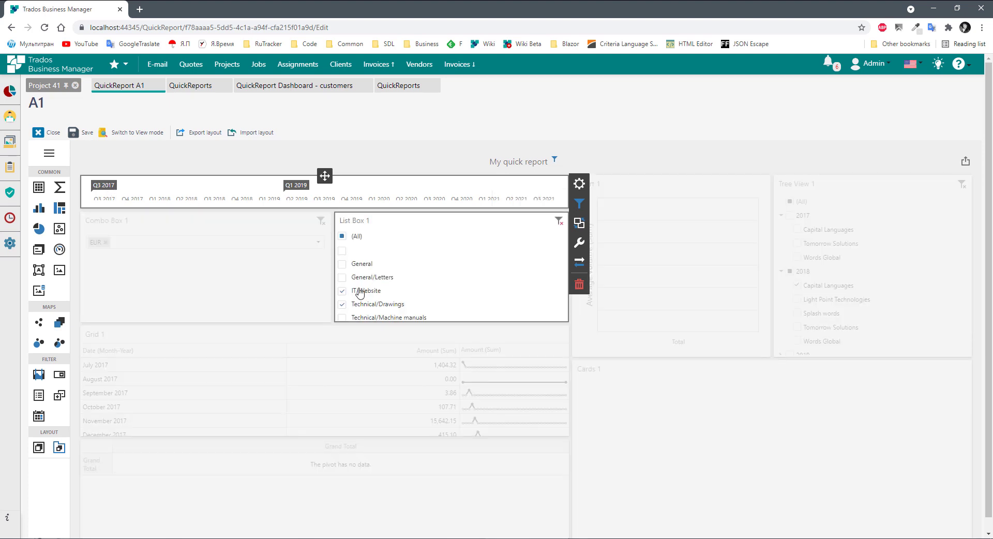
{"action": "left_click", "coordinate": [342, 237]}
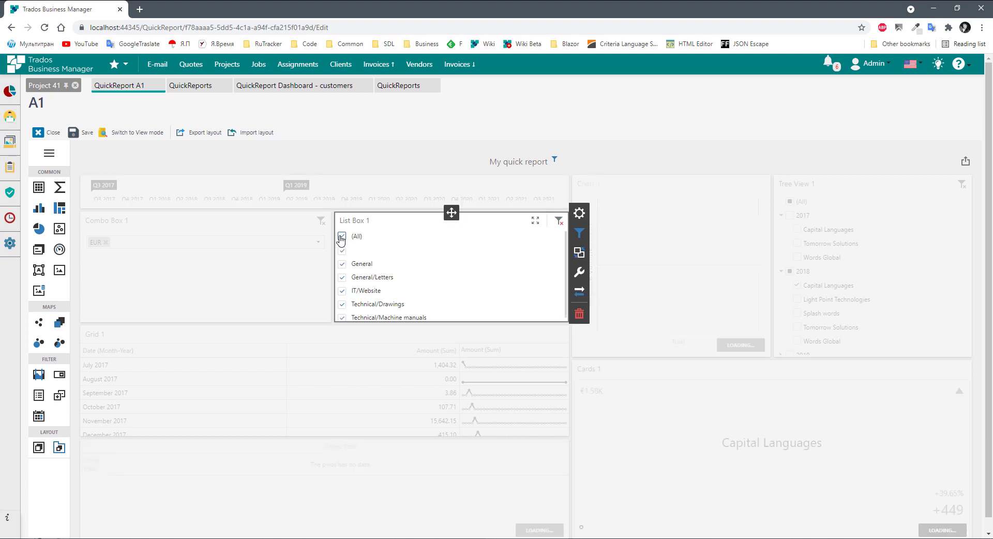
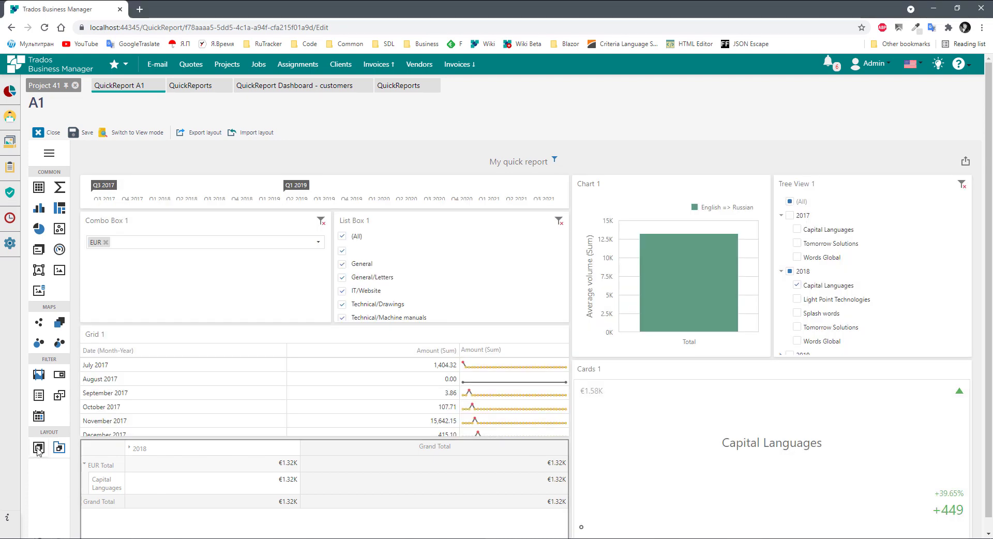
- Add a group containing Grid 1 with the pivot table beneath it, and place the group under Combo Box 1
{"action": "left_click", "coordinate": [38, 448]}
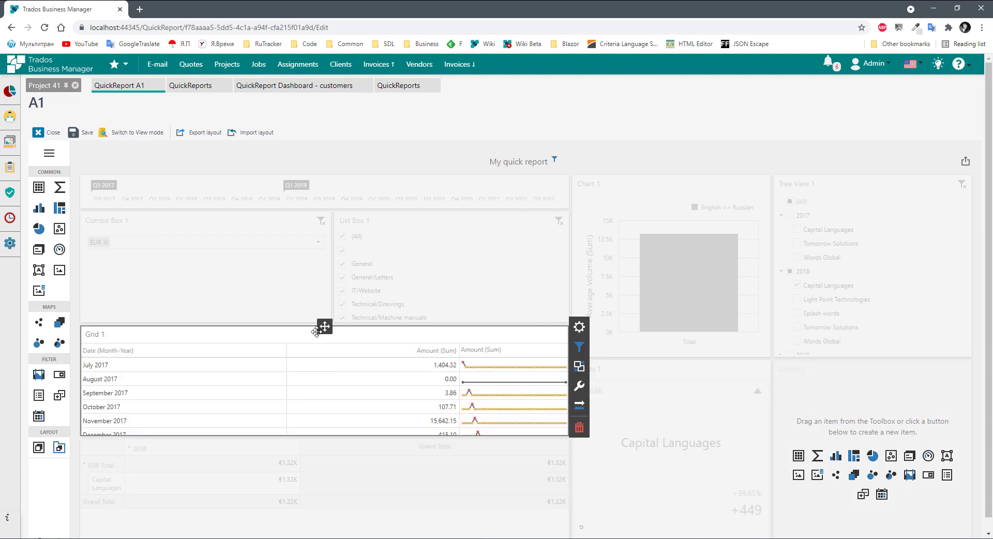
{"action": "left_click_drag", "start_coordinate": [325, 326], "coordinate": [834, 427]}
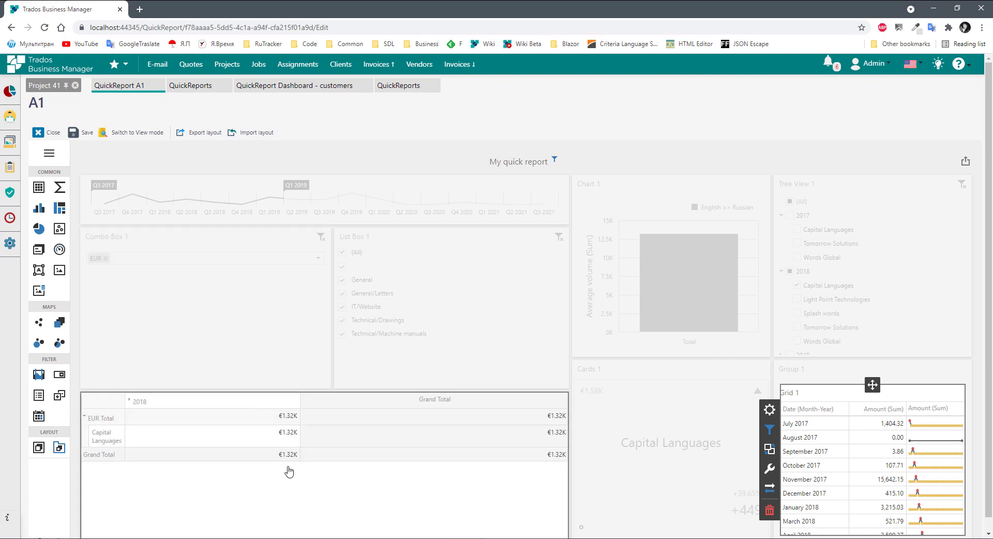
{"action": "left_click_drag", "start_coordinate": [321, 394], "coordinate": [870, 506]}
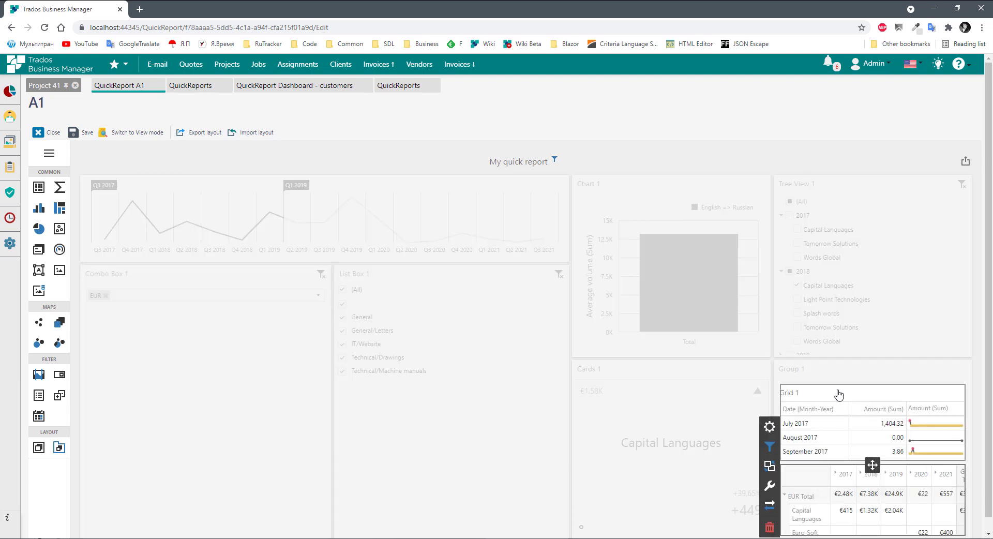
{"action": "left_click_drag", "start_coordinate": [843, 371], "coordinate": [322, 516]}
{"action": "left_click", "coordinate": [390, 259]}
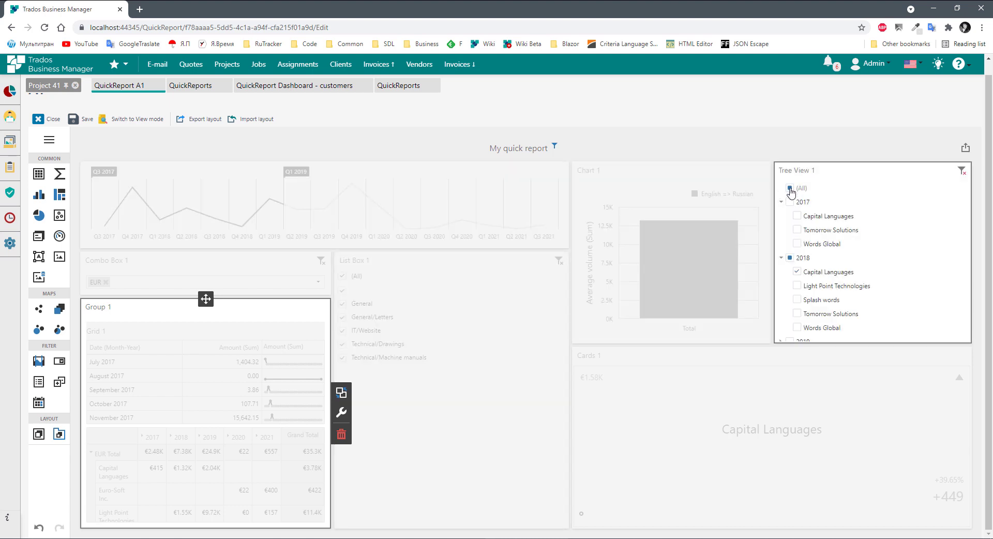
- Reset the Tree View 1 selection and check only the year 2018 with all its customers
{"action": "left_click", "coordinate": [790, 189]}
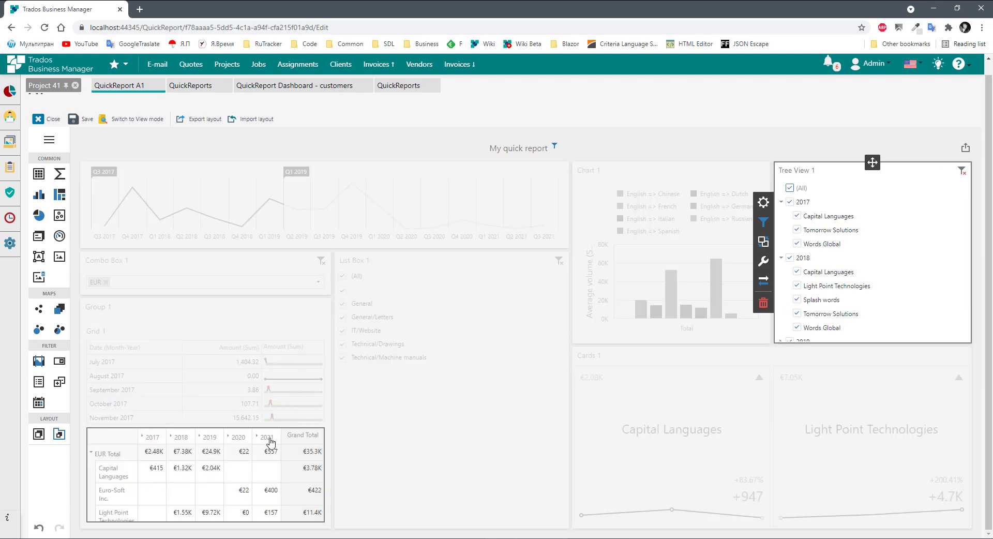
{"action": "left_click", "coordinate": [789, 188]}
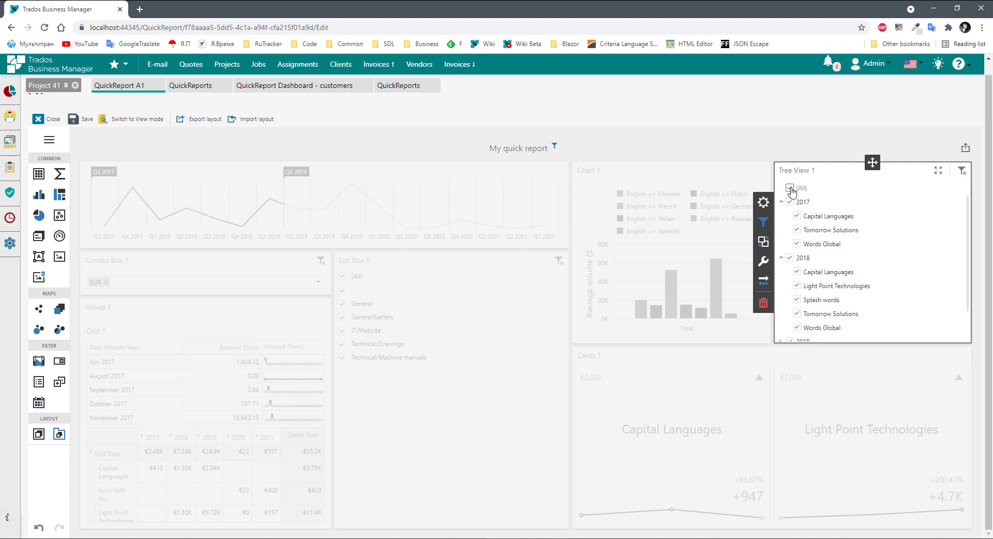
{"action": "left_click", "coordinate": [791, 258]}
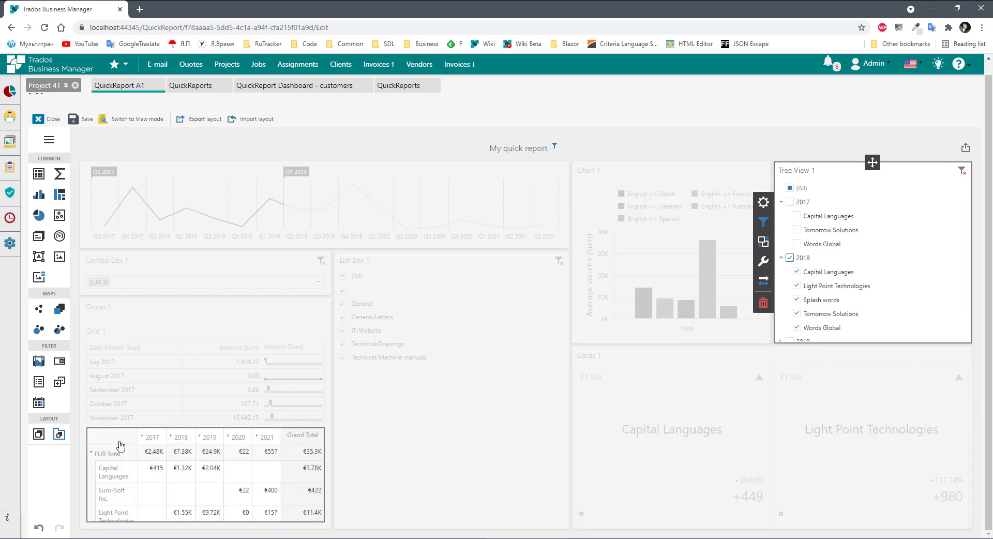
- Turn off Ignore Master Filters in Group 1's interactivity settings, leaving Master Filter off
{"action": "left_click", "coordinate": [137, 309]}
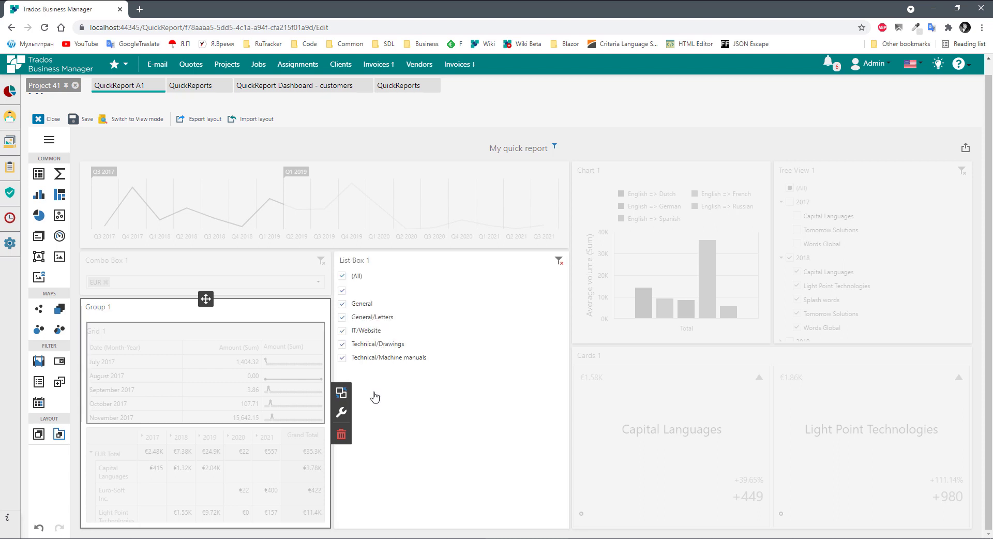
{"action": "left_click", "coordinate": [341, 394]}
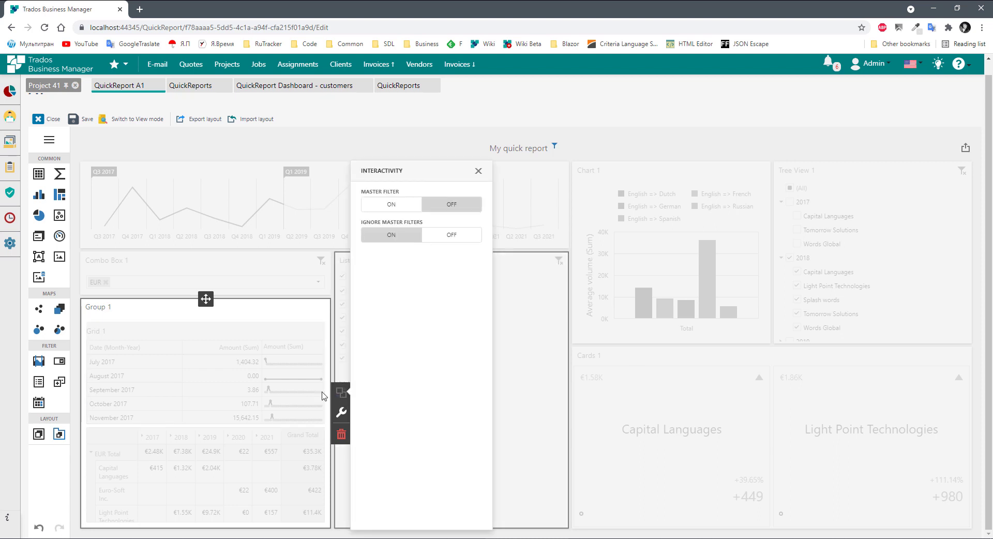
{"action": "left_click", "coordinate": [341, 410]}
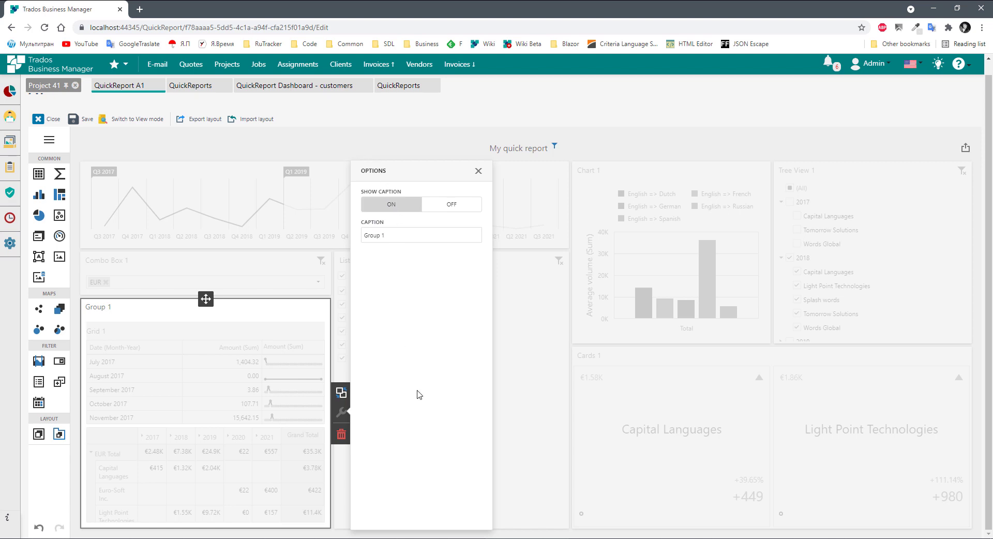
{"action": "left_click", "coordinate": [342, 395]}
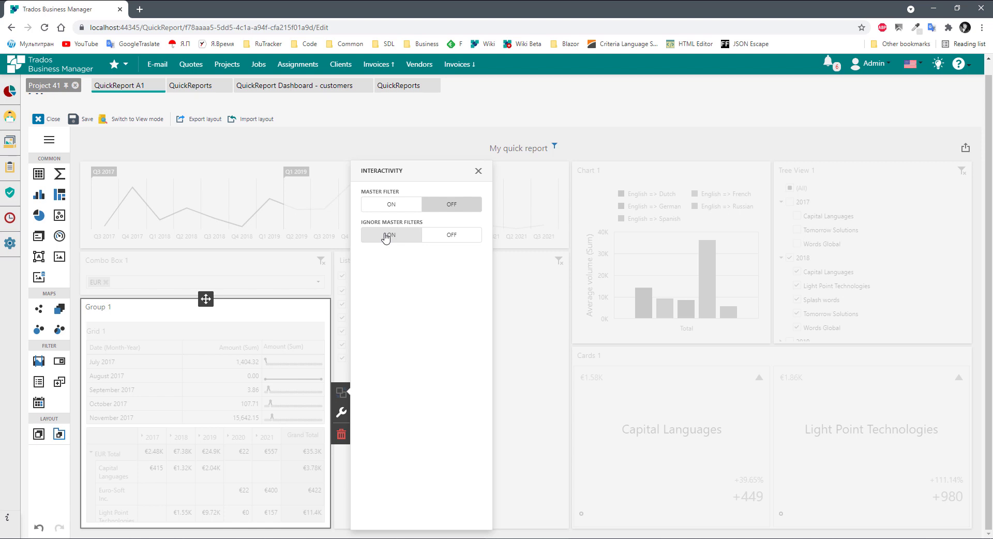
{"action": "left_click", "coordinate": [451, 237]}
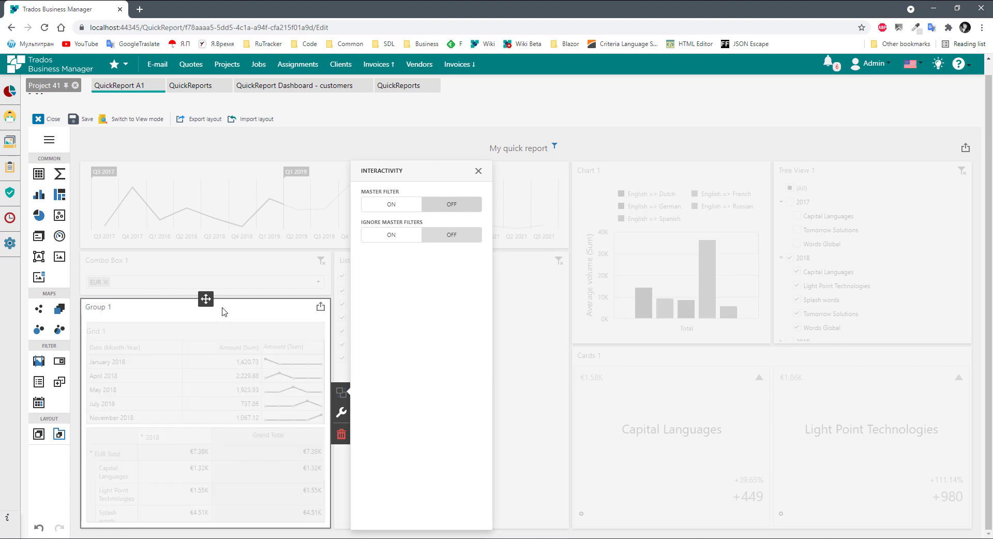
{"action": "left_click", "coordinate": [58, 439]}
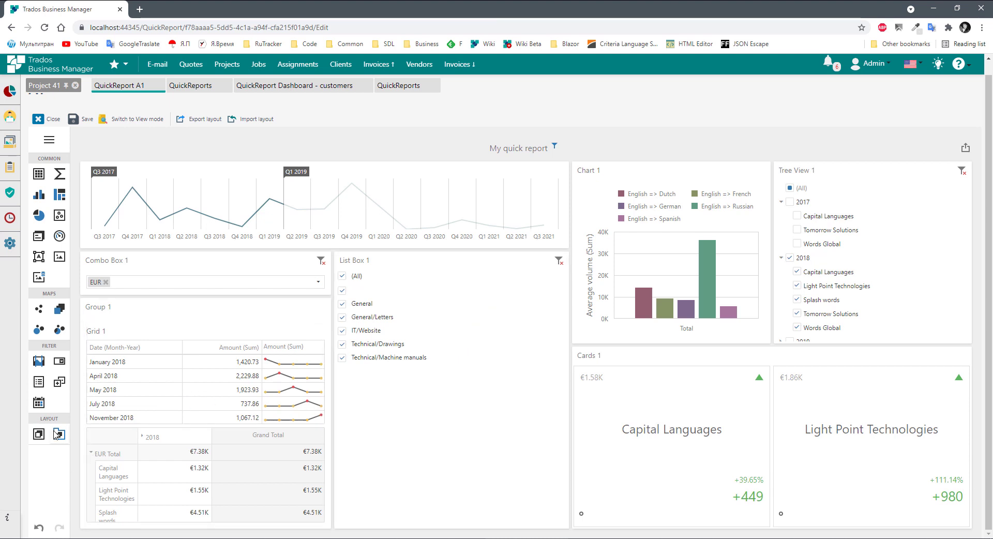
- Review Group 1's interactivity and caption options, and compare them with the range filter and Chart 1
{"action": "left_click", "coordinate": [113, 313]}
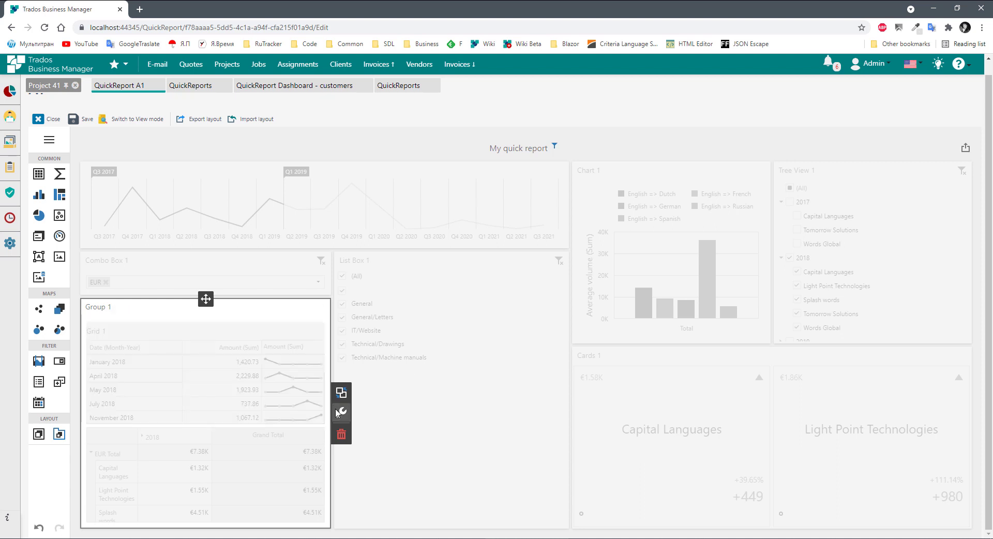
{"action": "left_click", "coordinate": [343, 392]}
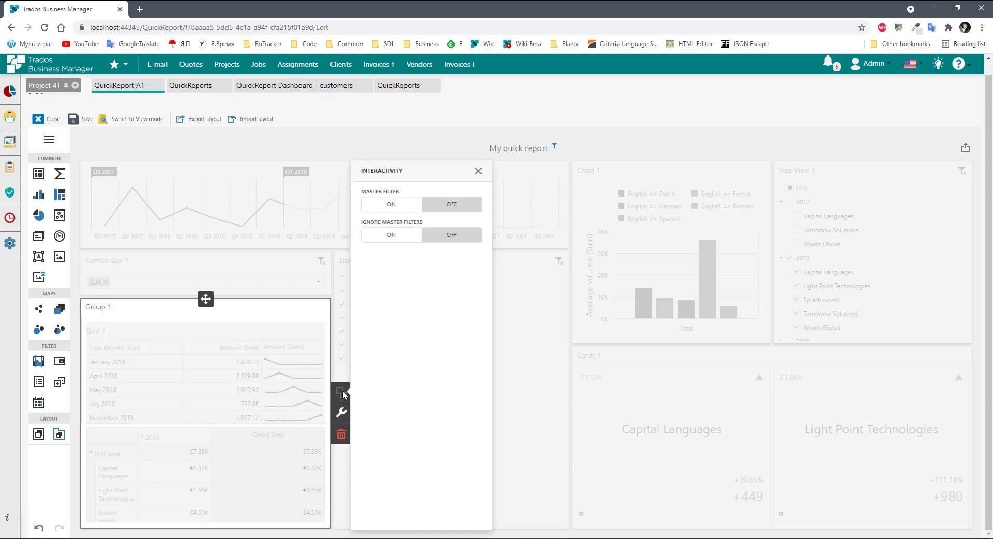
{"action": "left_click", "coordinate": [344, 412]}
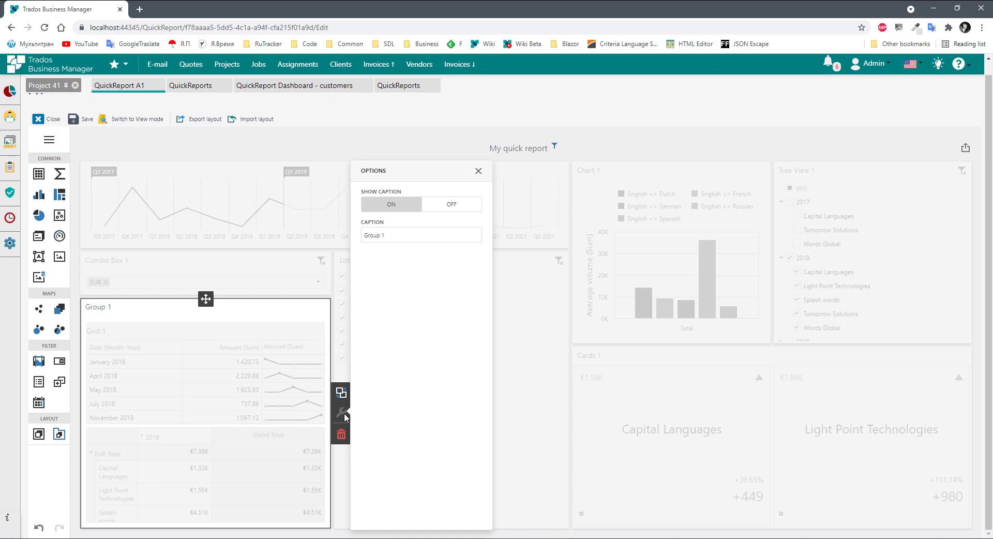
{"action": "right_click", "coordinate": [261, 309]}
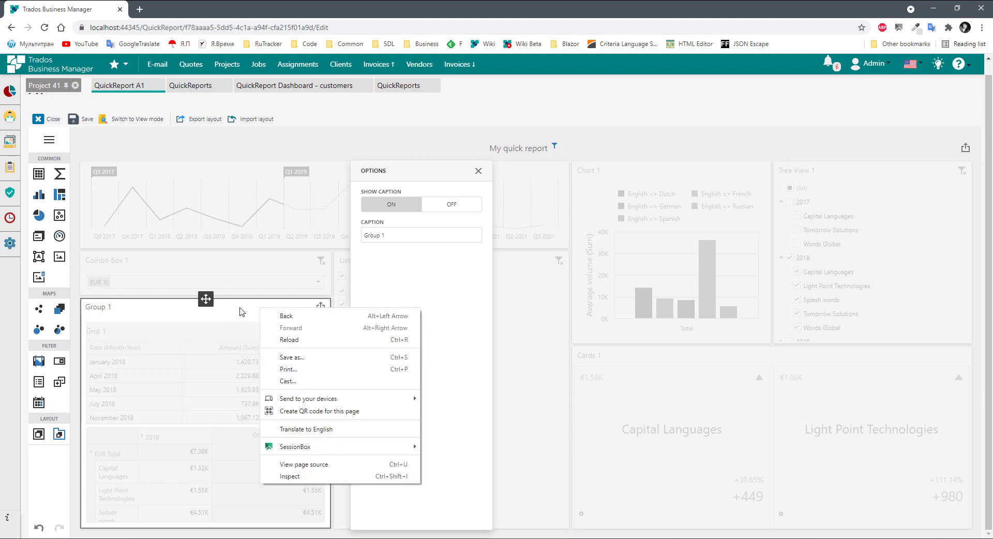
{"action": "left_click", "coordinate": [242, 311]}
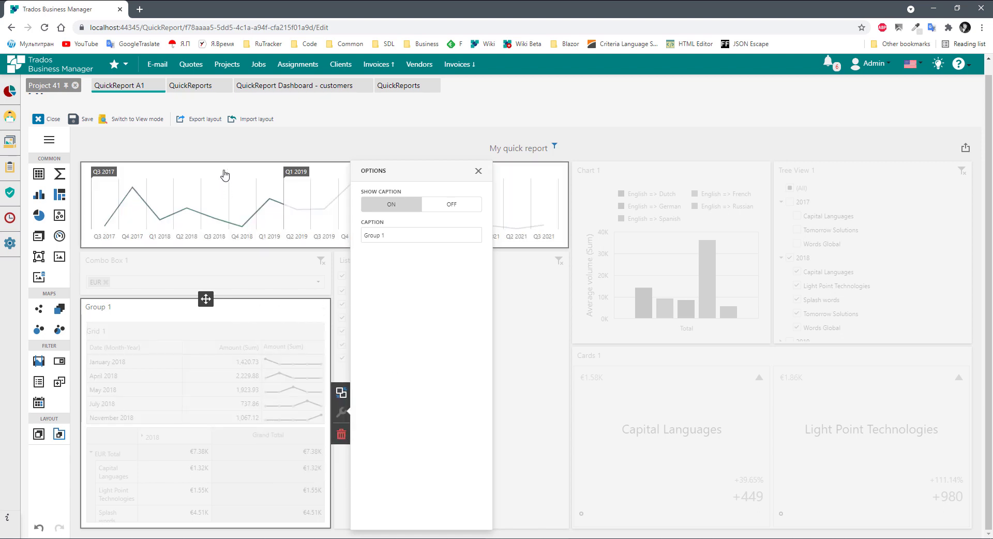
{"action": "left_click", "coordinate": [303, 173]}
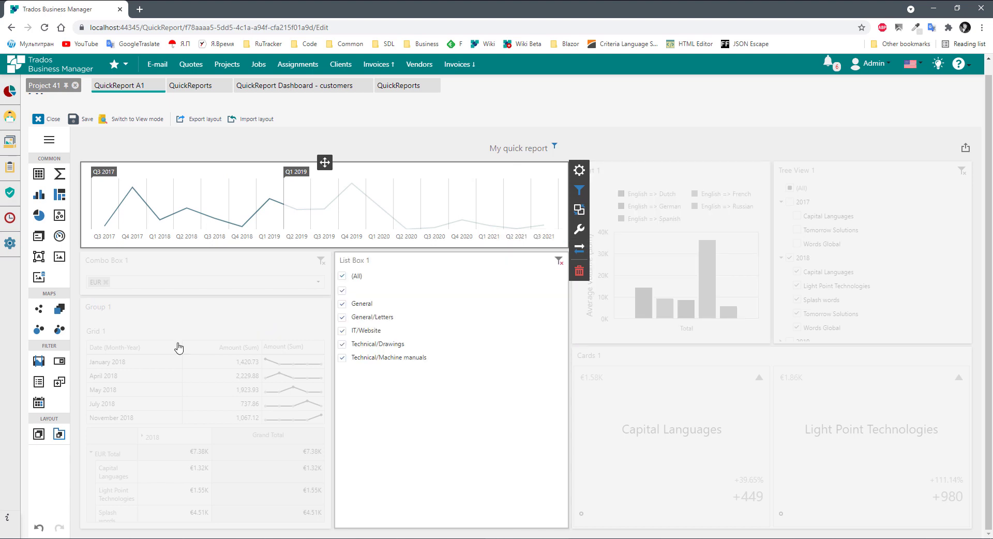
{"action": "left_click", "coordinate": [128, 320]}
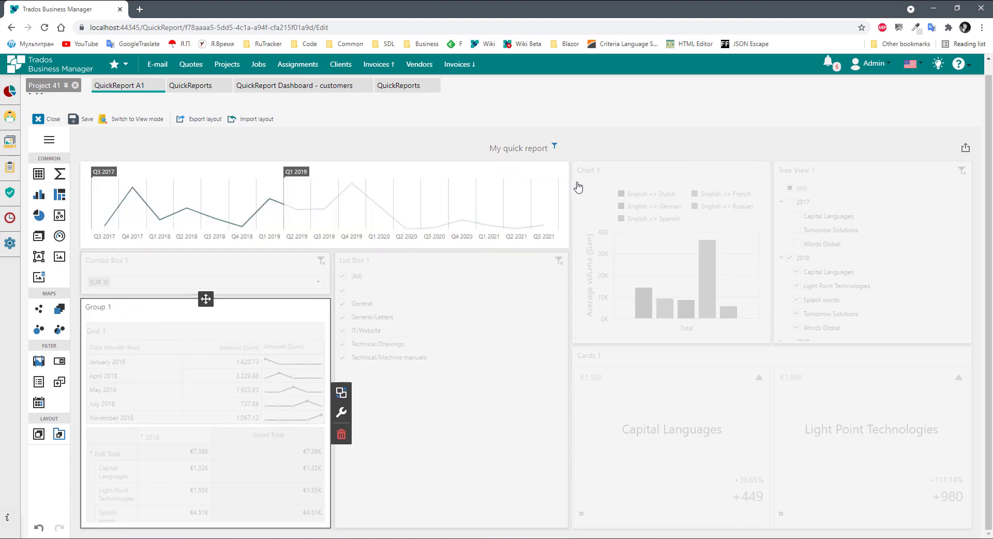
{"action": "left_click", "coordinate": [631, 177]}
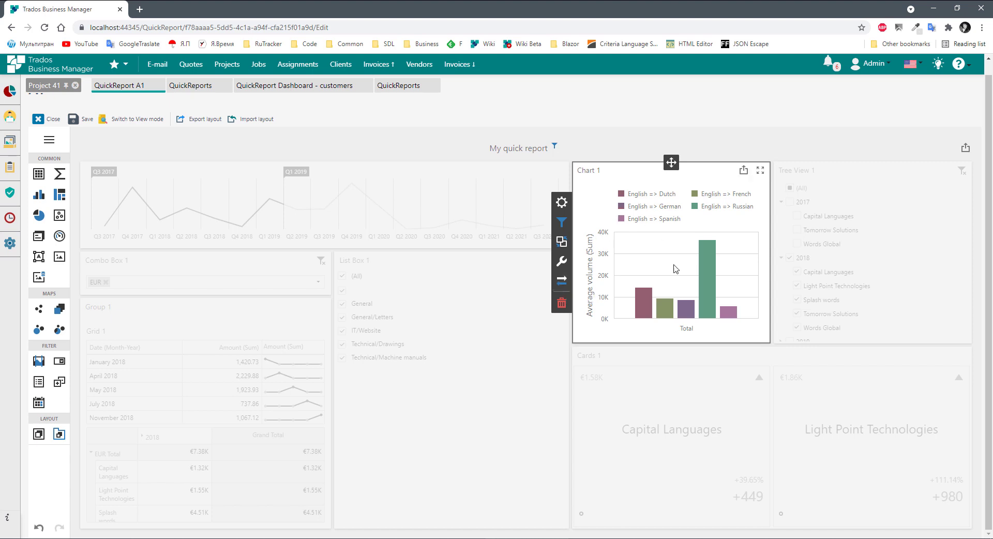
{"action": "mouse_move", "coordinate": [700, 282]}
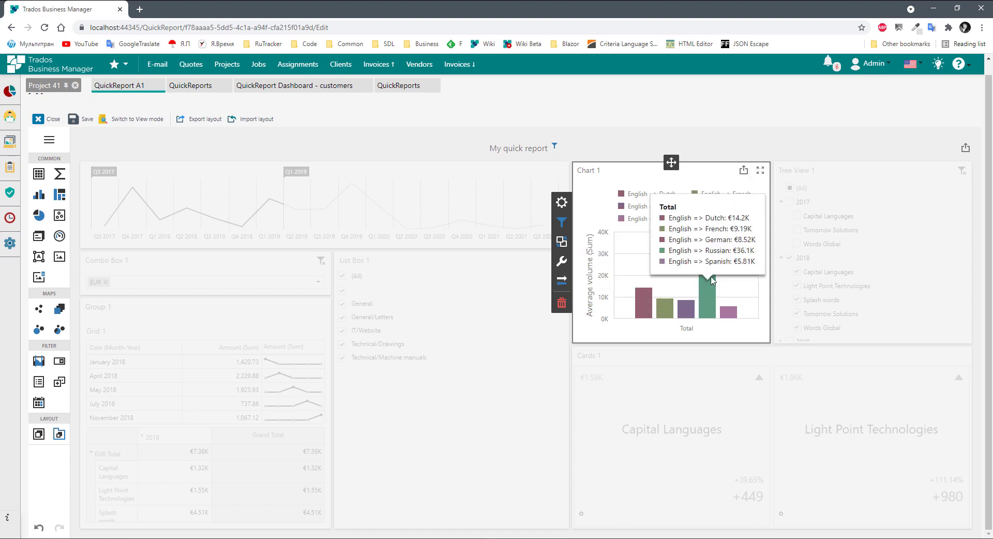
- Convert Chart 1 to a pie chart
{"action": "left_click", "coordinate": [560, 284]}
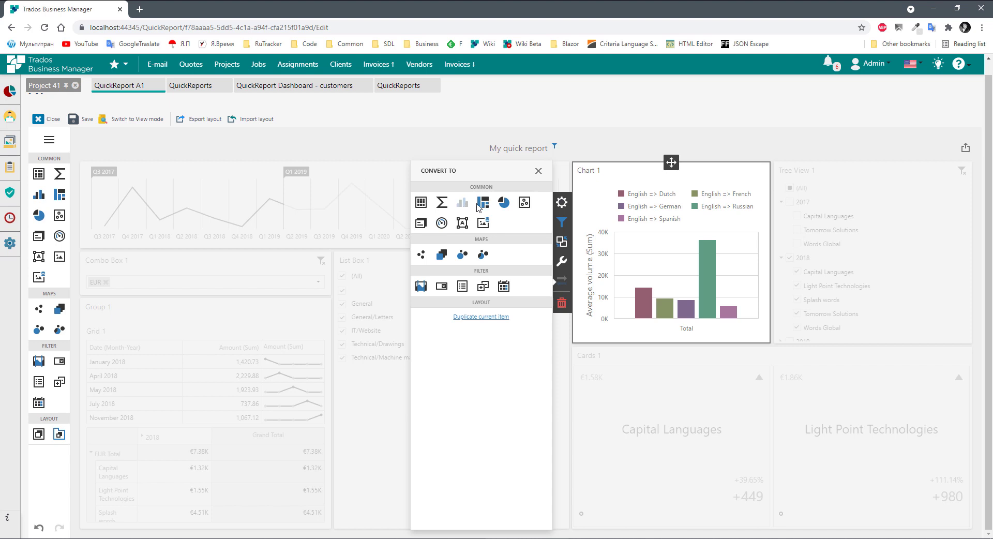
{"action": "left_click", "coordinate": [502, 206]}
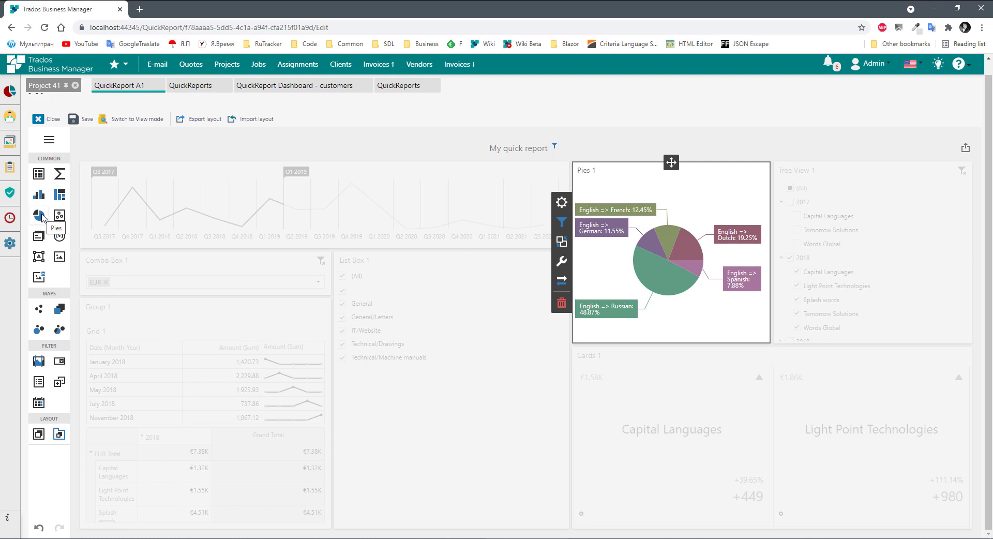
- Add a tab container to the dashboard and move Grid 1 out of Group 1 onto its first page
{"action": "left_click", "coordinate": [58, 434]}
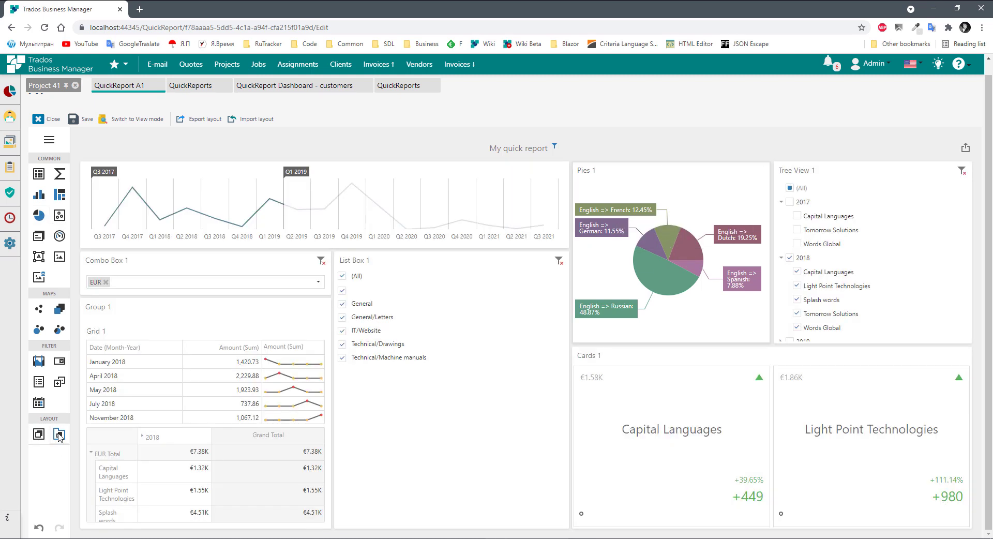
{"action": "left_click", "coordinate": [58, 435]}
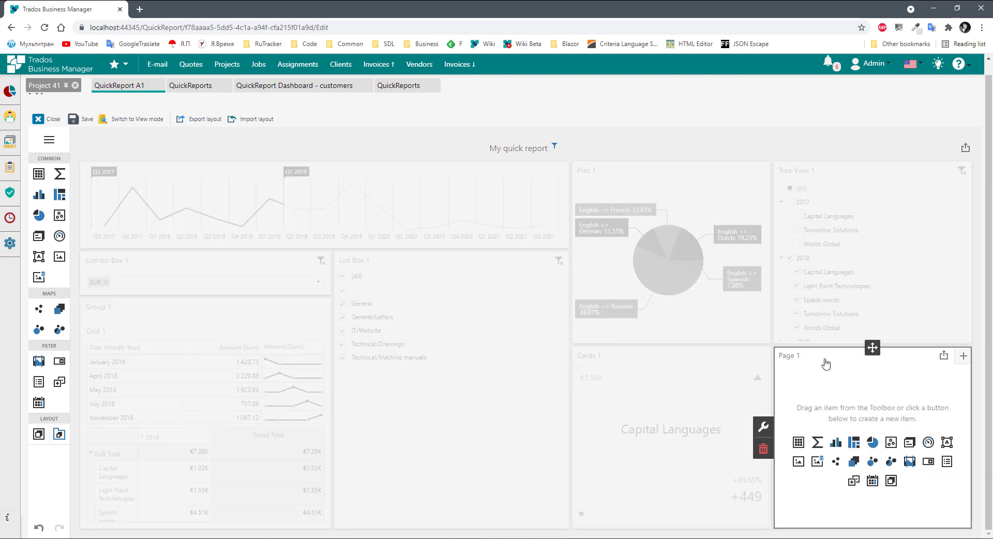
{"action": "left_click", "coordinate": [113, 311]}
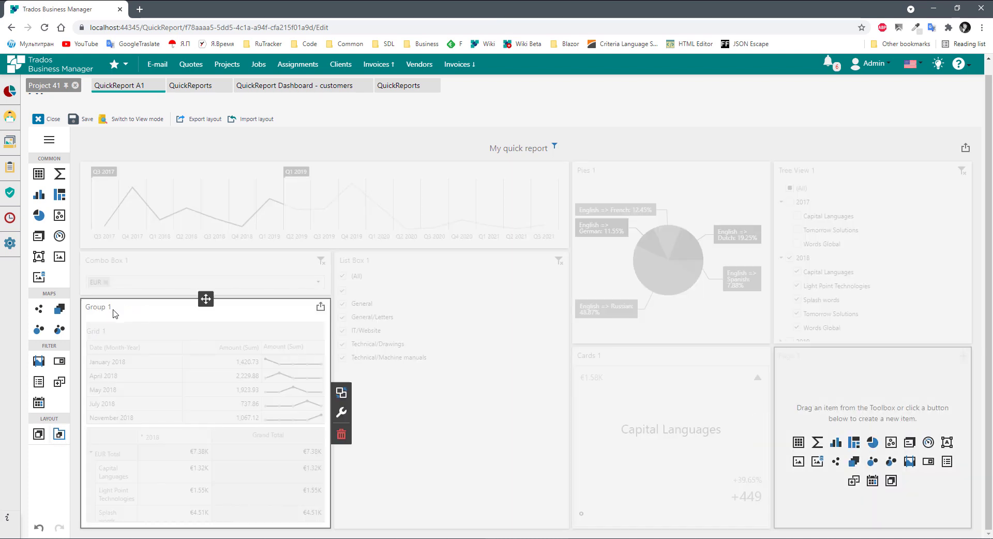
{"action": "left_click_drag", "start_coordinate": [206, 298], "coordinate": [857, 401]}
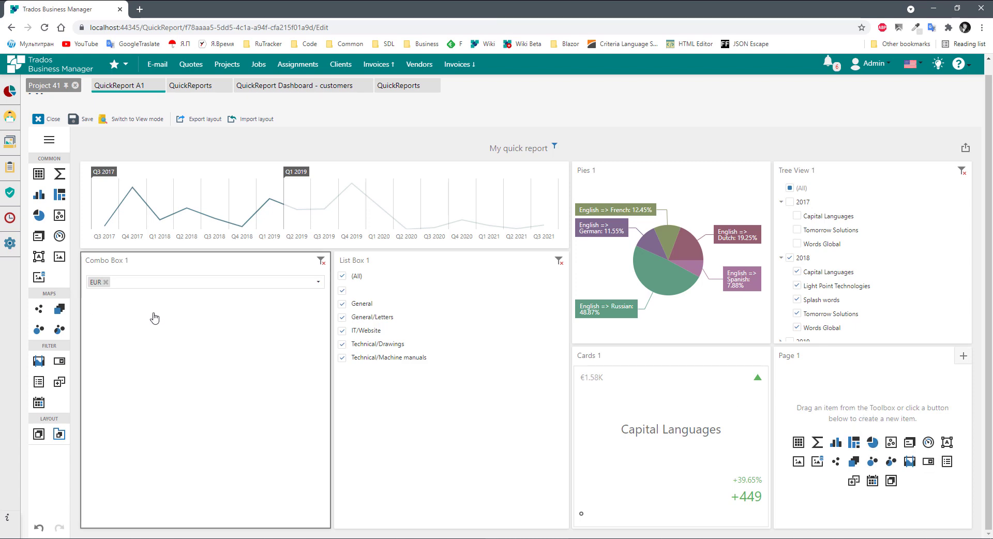
{"action": "left_click_drag", "start_coordinate": [157, 307], "coordinate": [878, 436]}
{"action": "left_click", "coordinate": [149, 349]}
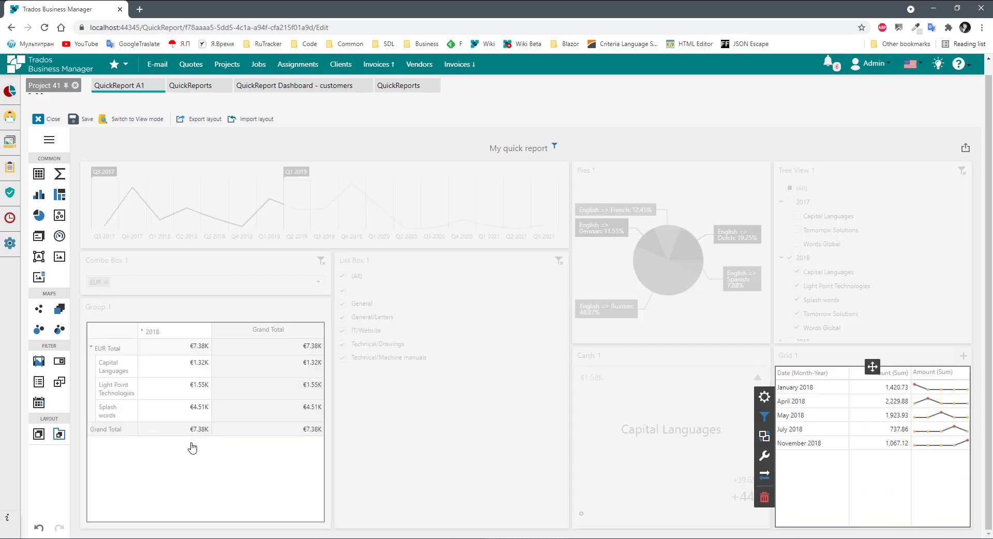
- Add a second page to the tab container and move the pivot table from Group 1 onto it
{"action": "left_click", "coordinate": [230, 479]}
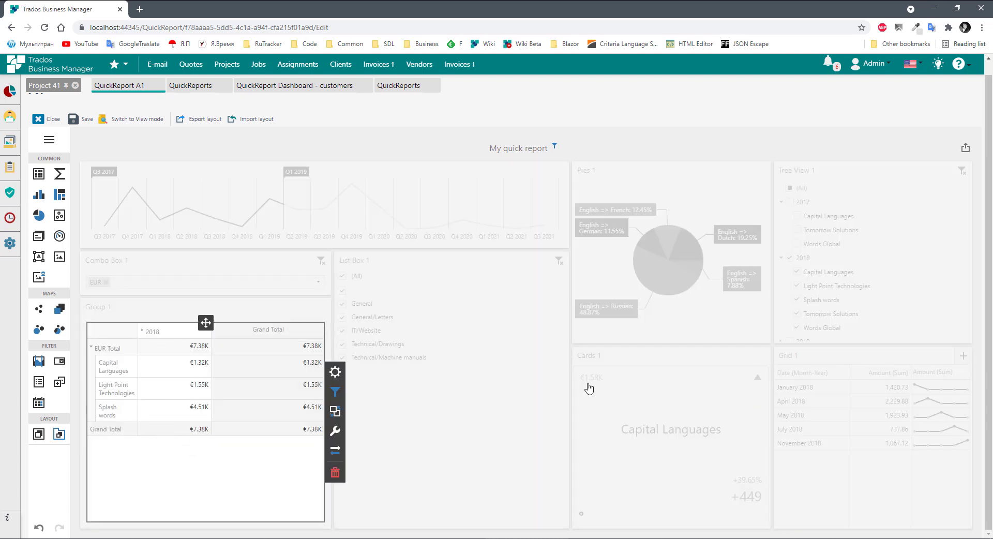
{"action": "left_click", "coordinate": [880, 357]}
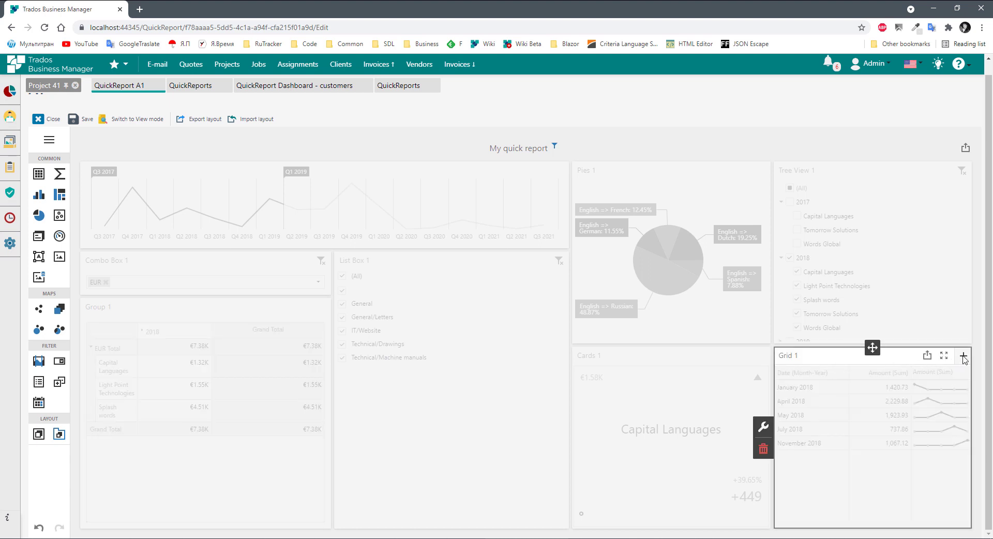
{"action": "left_click", "coordinate": [963, 356]}
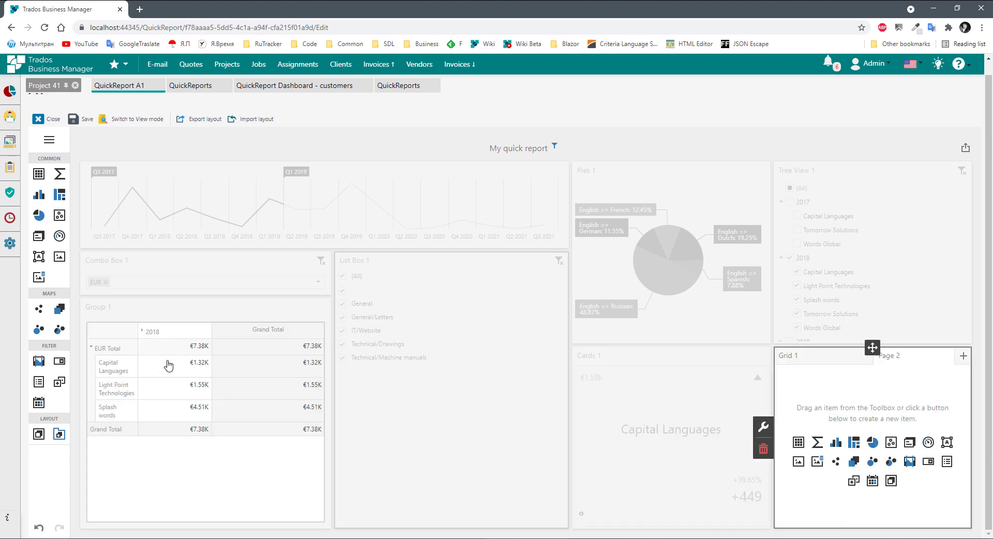
{"action": "left_click", "coordinate": [105, 314]}
{"action": "left_click", "coordinate": [201, 321]}
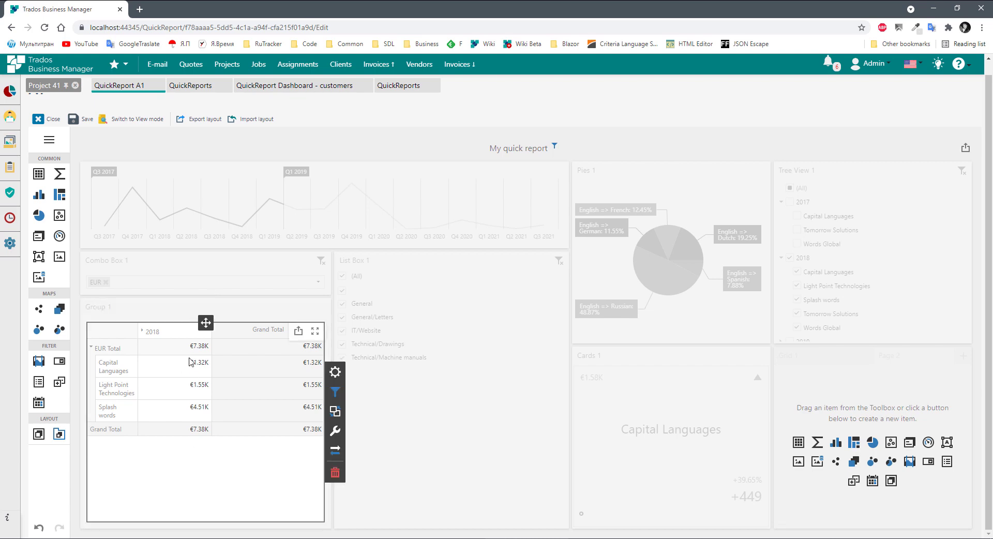
{"action": "left_click_drag", "start_coordinate": [203, 321], "coordinate": [903, 393]}
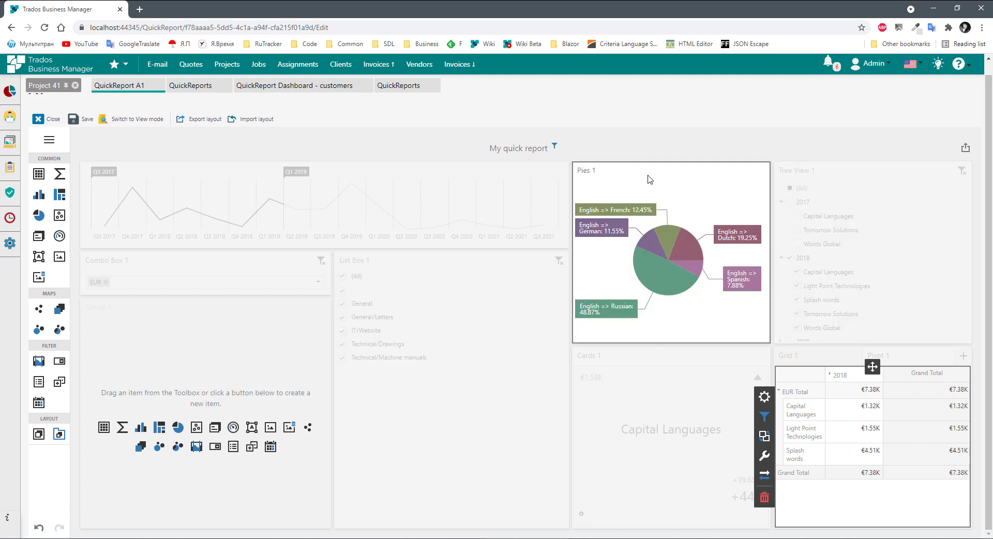
- Move Pies 1 beneath Grid 1 on the first tab page and delete the empty Group 1
{"action": "left_click", "coordinate": [650, 179]}
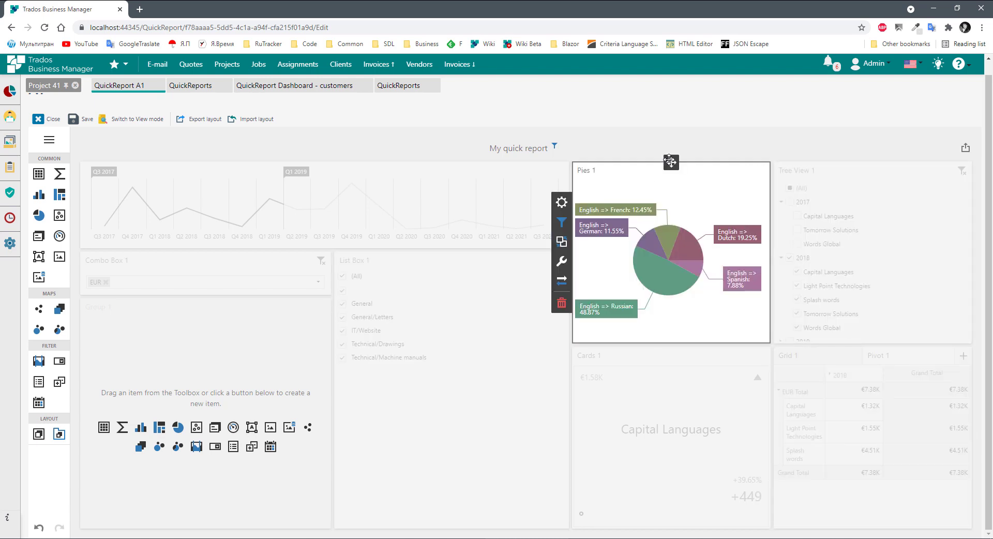
{"action": "left_click_drag", "start_coordinate": [670, 161], "coordinate": [882, 504]}
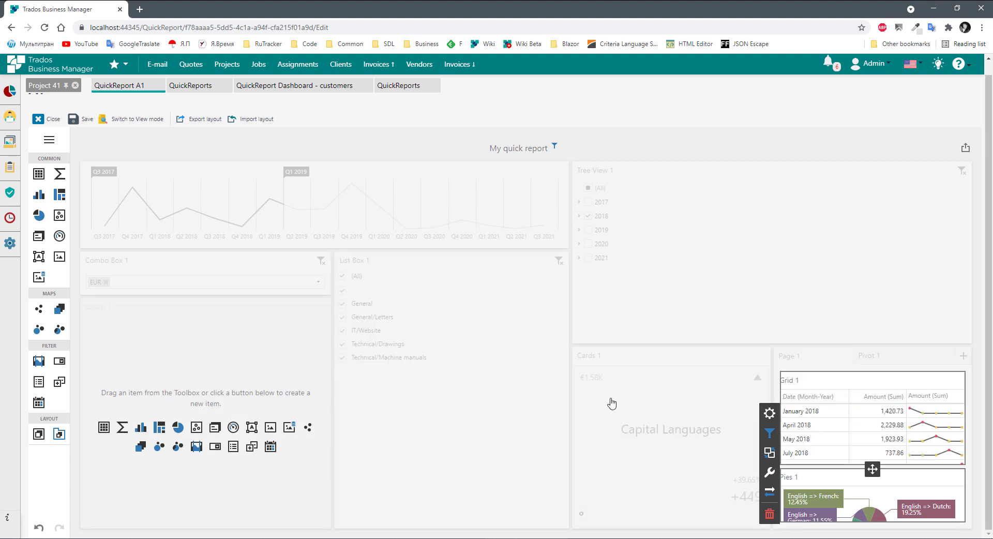
{"action": "left_click", "coordinate": [213, 339]}
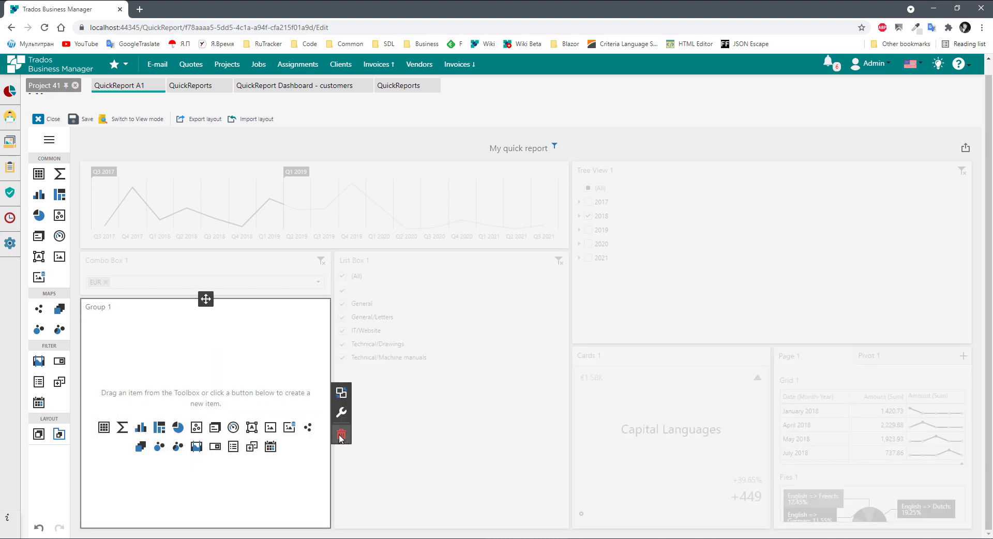
{"action": "left_click", "coordinate": [340, 437]}
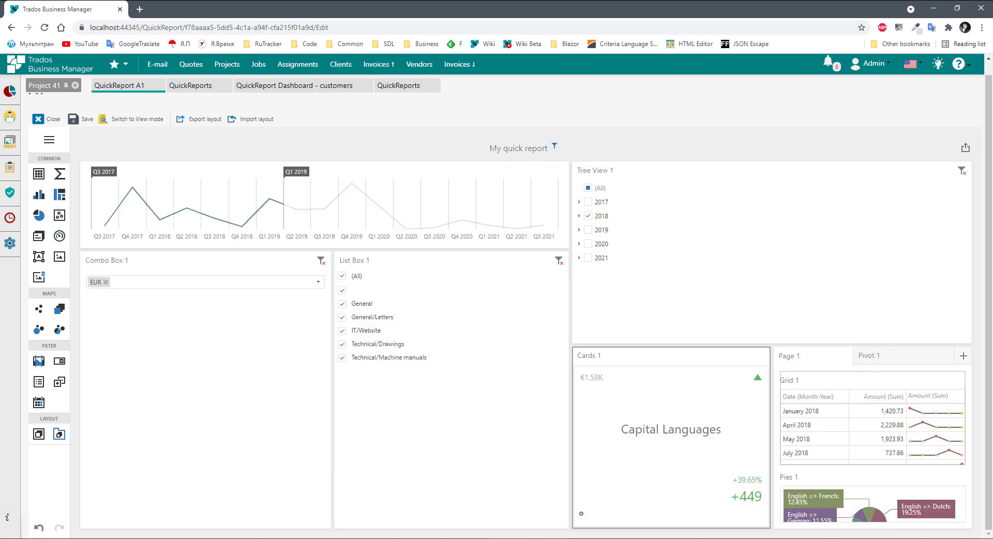
- Move Cards 1 beneath the pivot table on the second tab page
{"action": "left_click", "coordinate": [598, 363]}
{"action": "left_click_drag", "start_coordinate": [680, 345], "coordinate": [780, 511]}
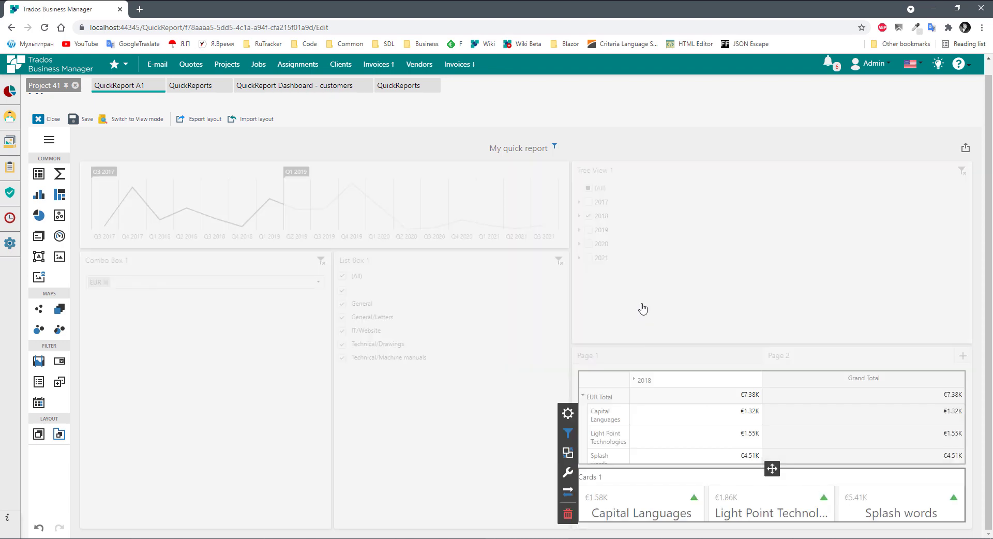
- Place List Box 1 below Tree View 1, and Combo Box 1 between the two
{"action": "left_click", "coordinate": [363, 274]}
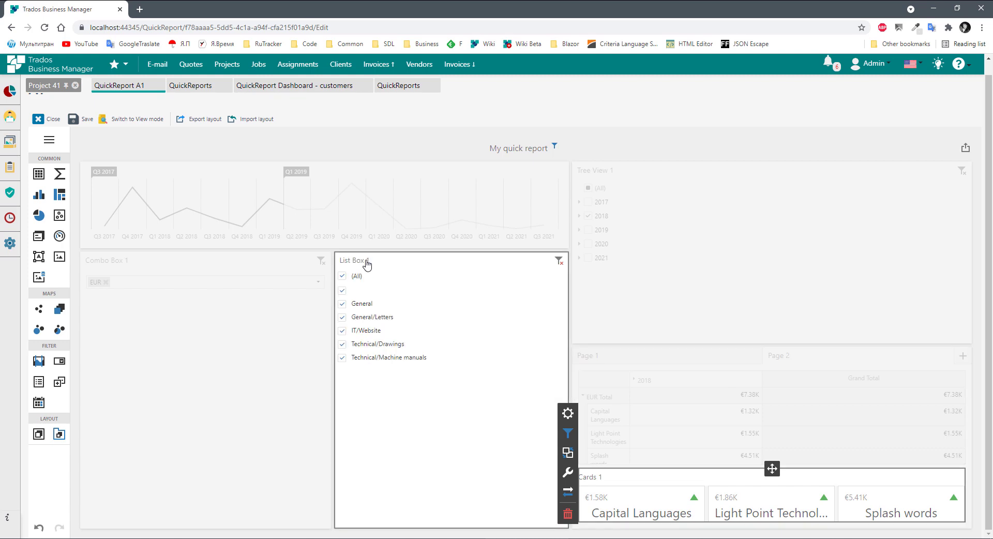
{"action": "left_click_drag", "start_coordinate": [451, 252], "coordinate": [746, 320]}
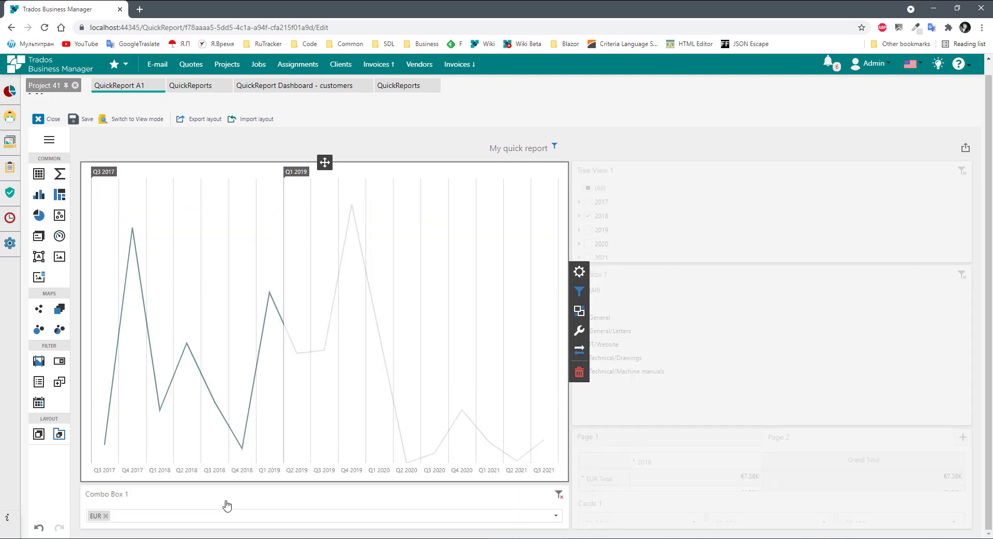
{"action": "left_click", "coordinate": [210, 503]}
{"action": "left_click_drag", "start_coordinate": [333, 486], "coordinate": [780, 244]}
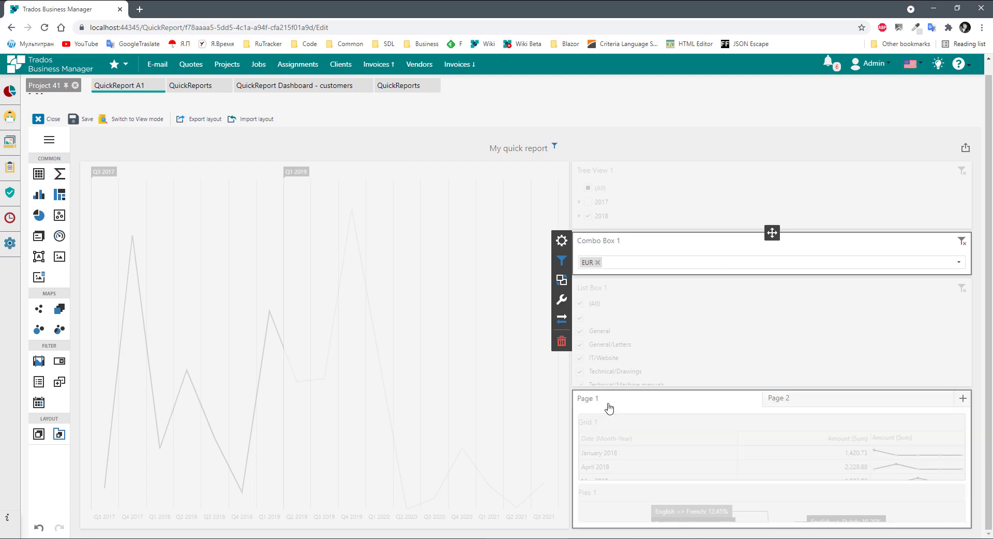
- Move the tab container beneath the range filter
{"action": "left_click", "coordinate": [607, 405]}
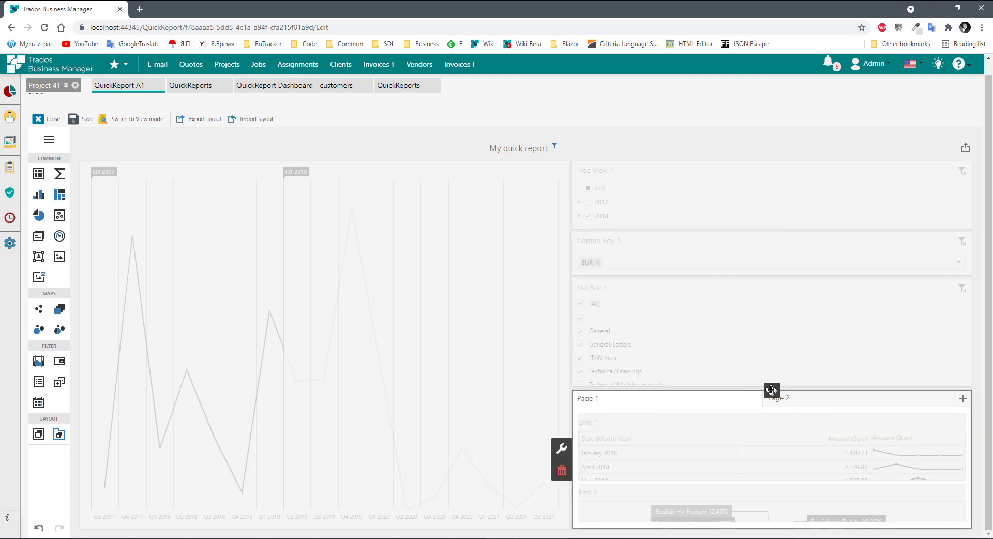
{"action": "left_click_drag", "start_coordinate": [772, 389], "coordinate": [278, 515]}
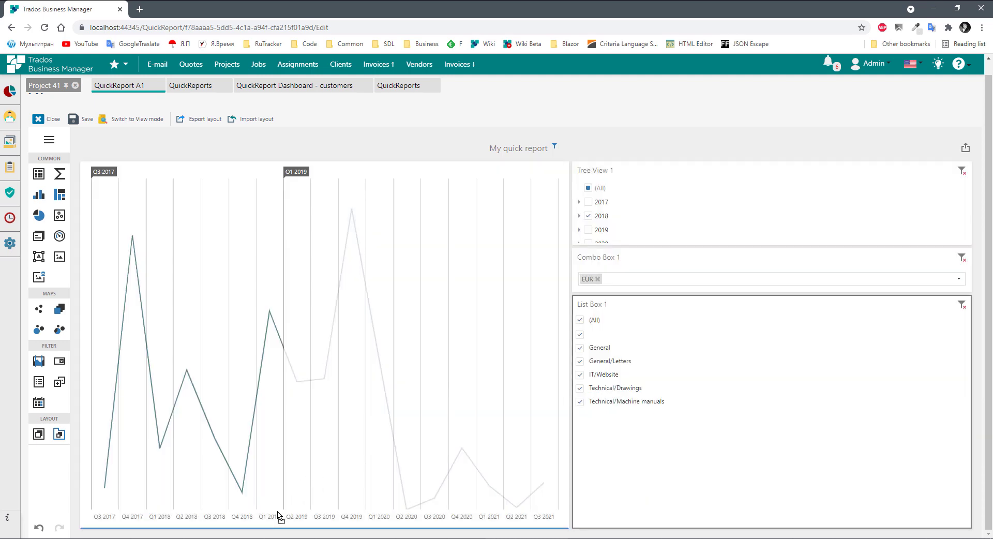
- Shrink the range filter to a thin strip above the tab container, and narrow the column of tree view, combo box and list box filters
{"action": "left_click", "coordinate": [362, 365]}
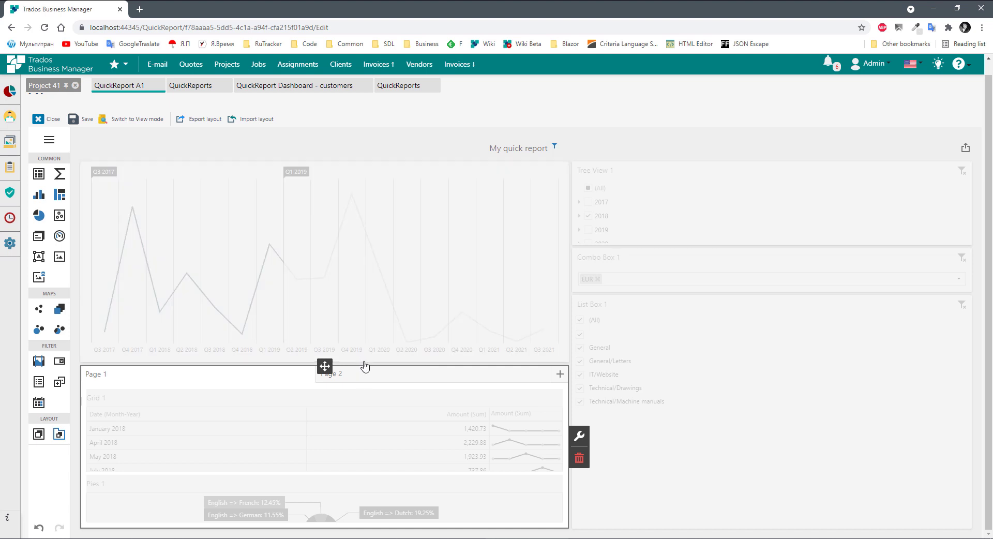
{"action": "left_click_drag", "start_coordinate": [370, 191], "coordinate": [370, 189]}
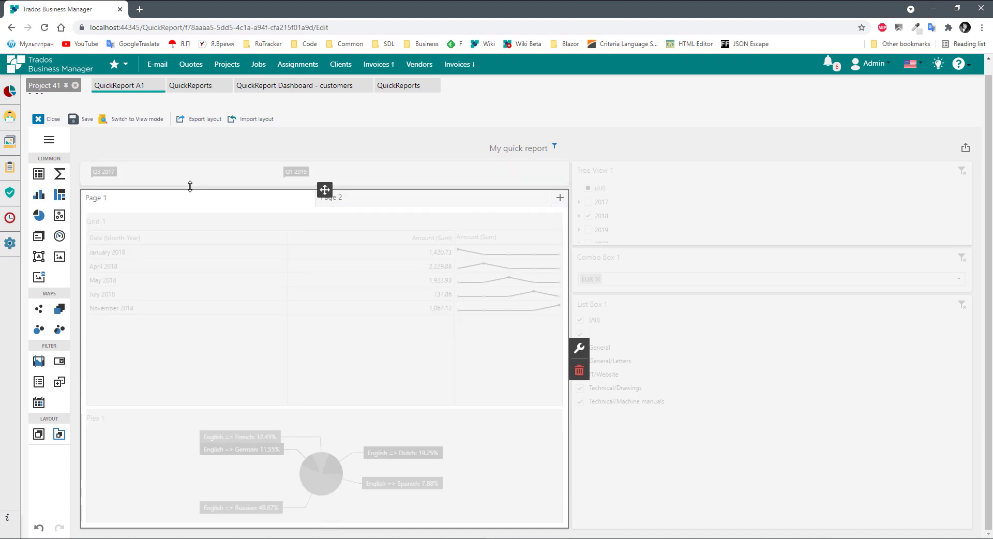
{"action": "left_click_drag", "start_coordinate": [190, 188], "coordinate": [191, 212]}
{"action": "left_click_drag", "start_coordinate": [571, 295], "coordinate": [826, 285]}
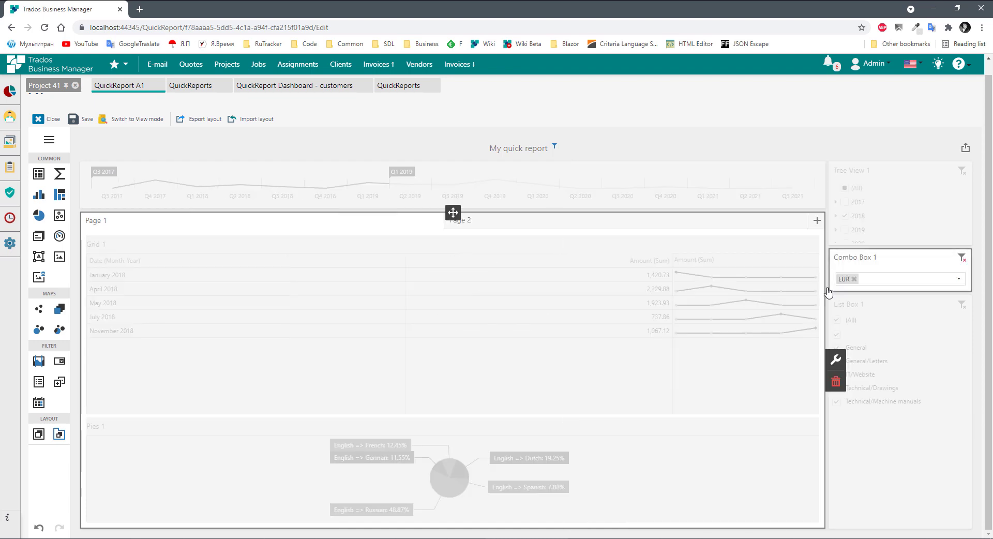
{"action": "left_click", "coordinate": [831, 155]}
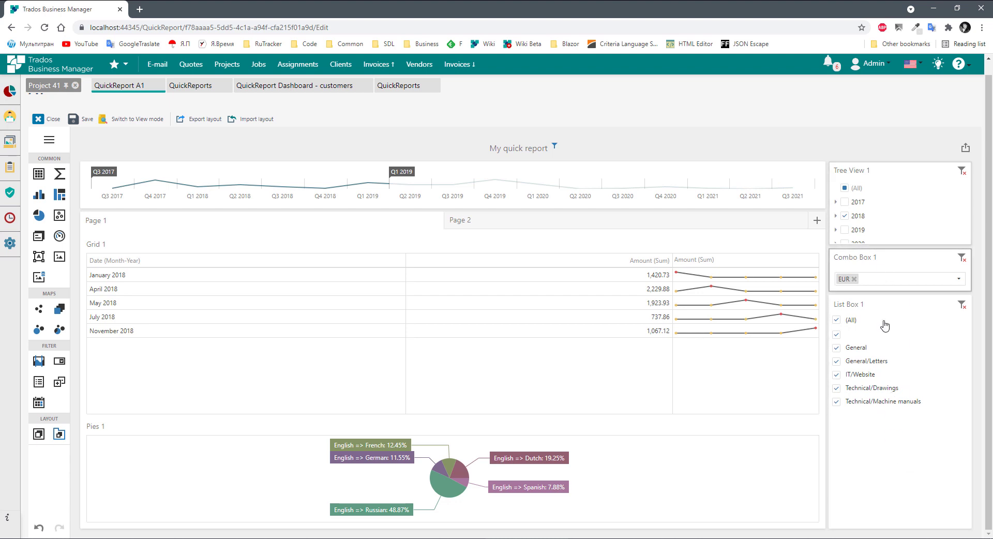
- Review both tab pages, and examine Page 1's caption, Display Item as Page, Master Filter and Ignore Master Filters options
{"action": "left_click", "coordinate": [149, 224]}
{"action": "left_click", "coordinate": [497, 224]}
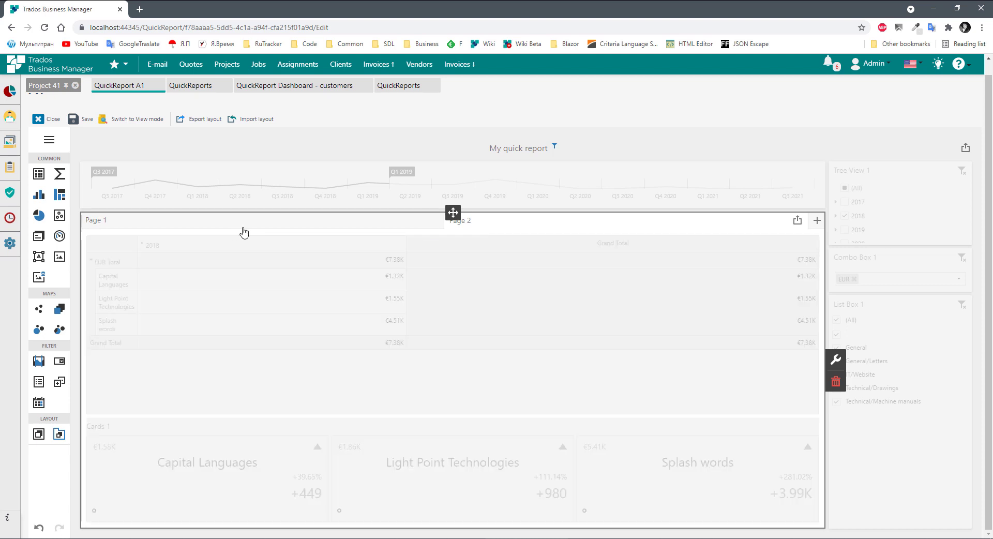
{"action": "left_click", "coordinate": [834, 360]}
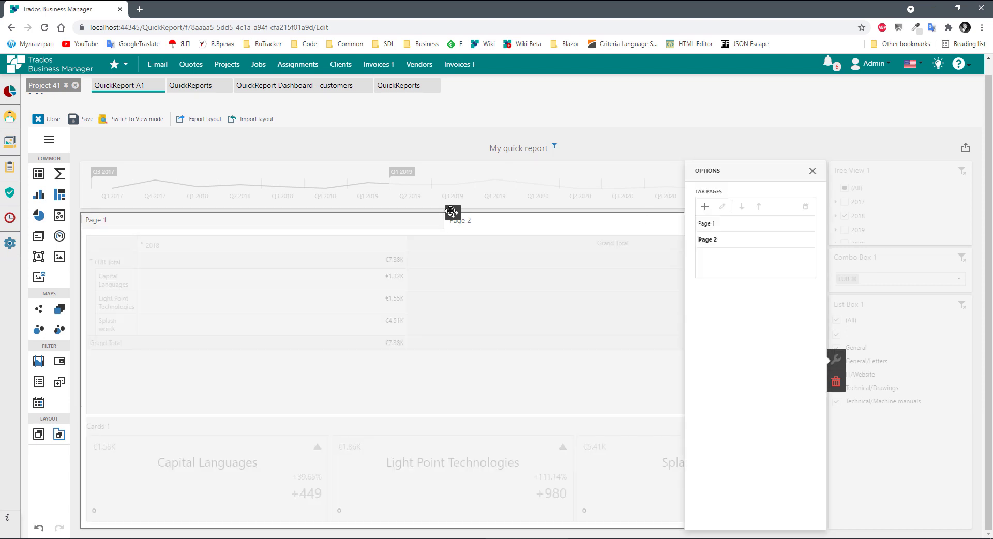
{"action": "left_click", "coordinate": [432, 222]}
{"action": "left_click", "coordinate": [494, 267]}
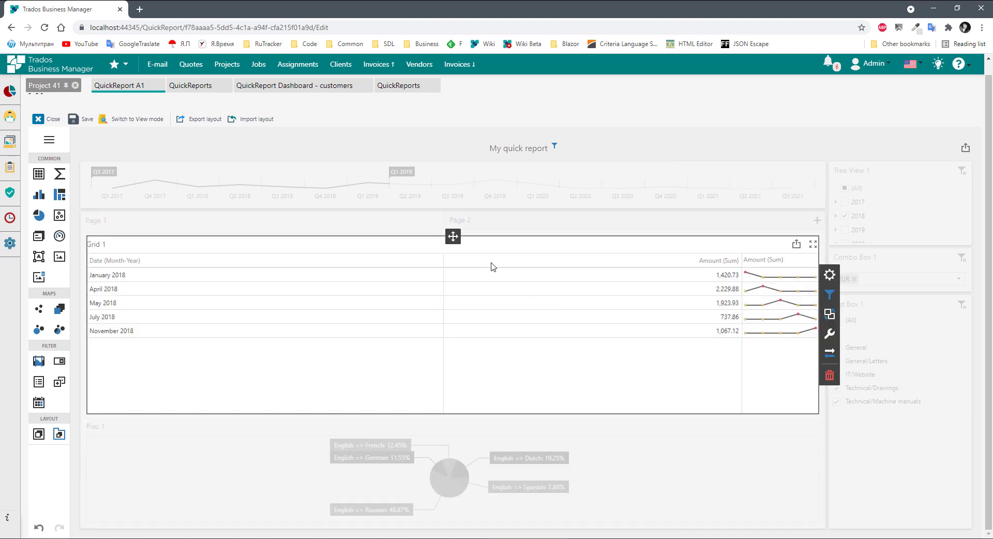
{"action": "left_click", "coordinate": [415, 220]}
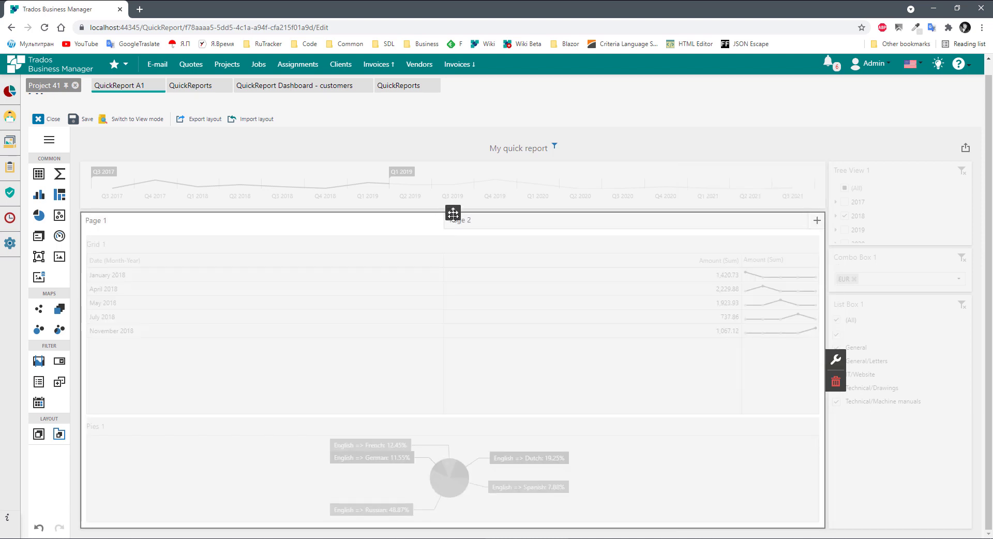
{"action": "left_click", "coordinate": [836, 360]}
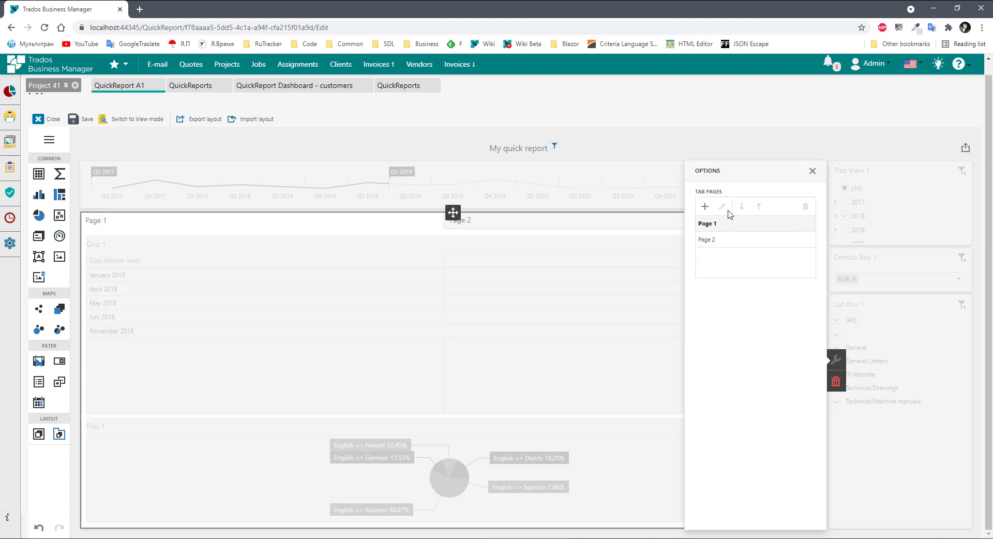
{"action": "left_click", "coordinate": [713, 226]}
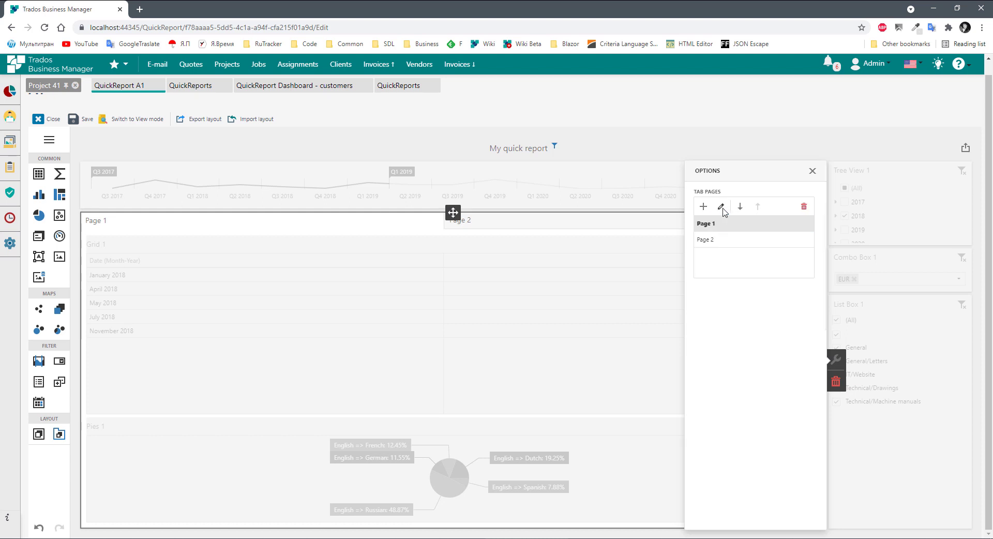
{"action": "left_click", "coordinate": [721, 208]}
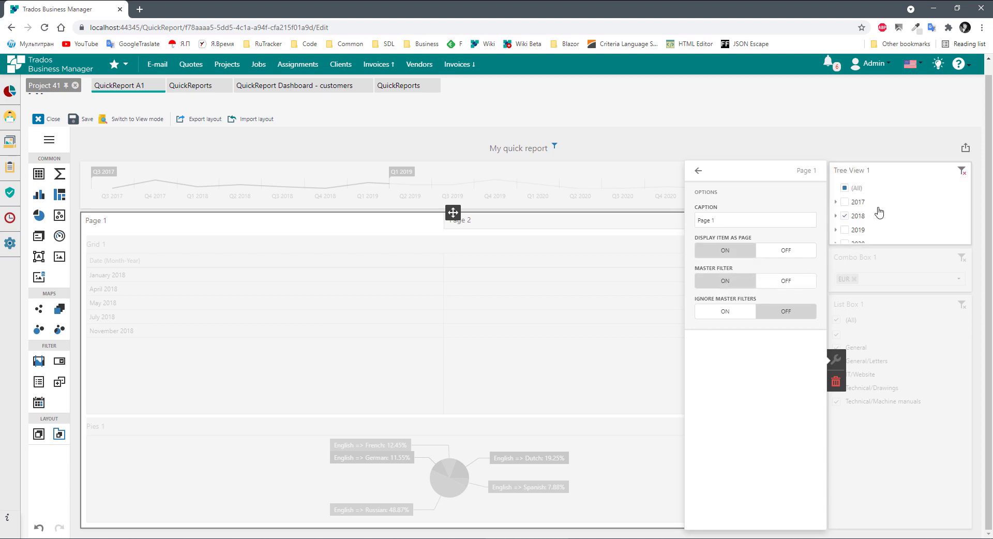
{"action": "left_click", "coordinate": [417, 232]}
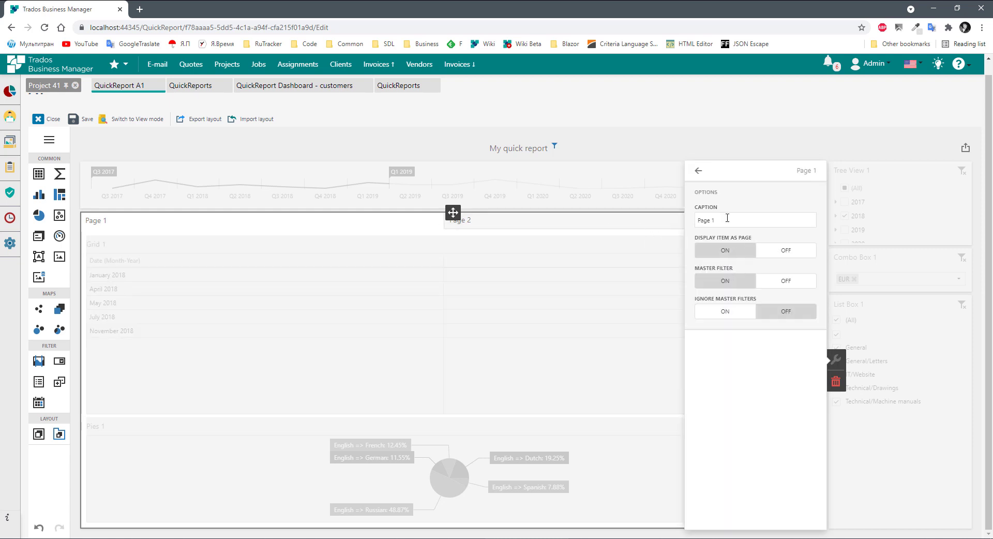
{"action": "left_click", "coordinate": [699, 170]}
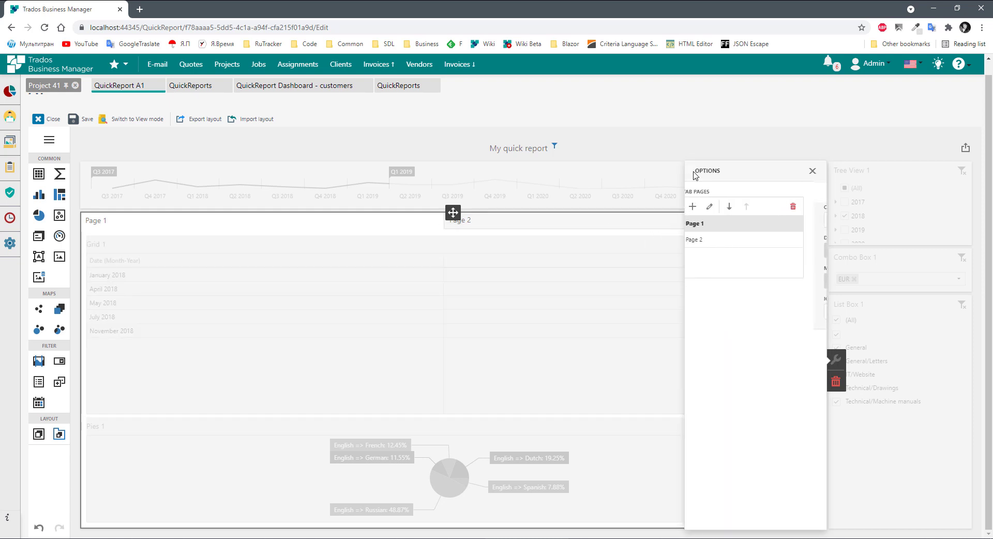
- Examine Page 1's Display Item as Page and master filter options against the contents of both tab pages
{"action": "left_click", "coordinate": [722, 206]}
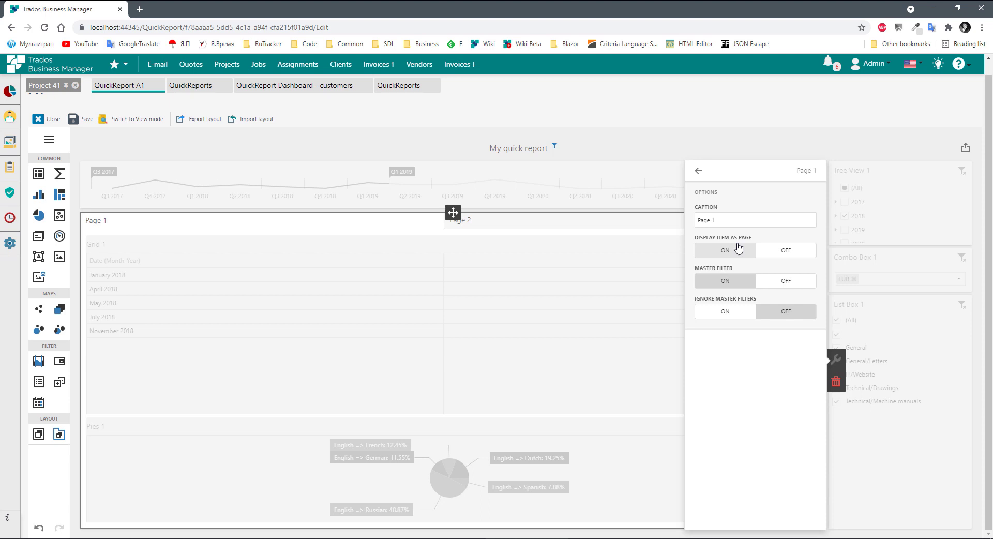
{"action": "left_click", "coordinate": [519, 272]}
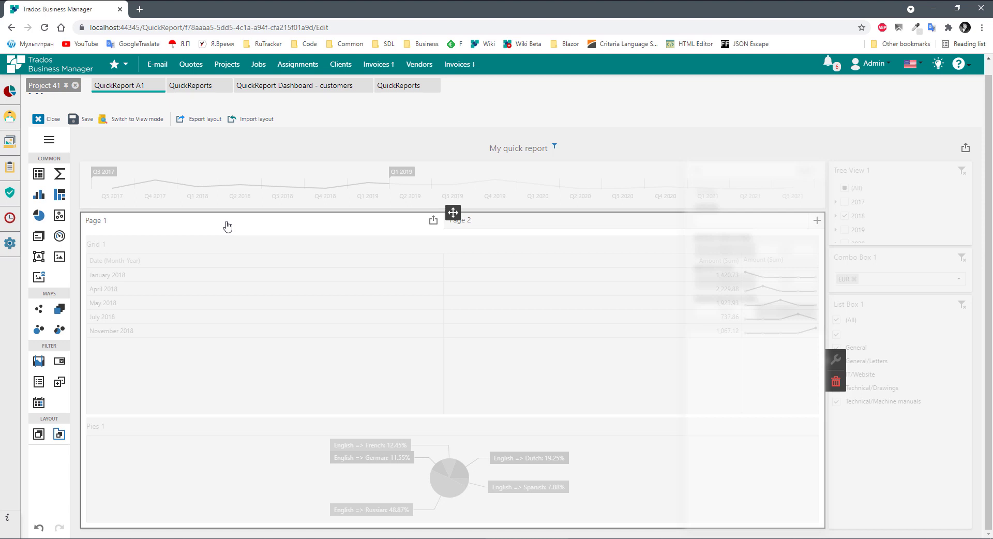
{"action": "left_click", "coordinate": [519, 227]}
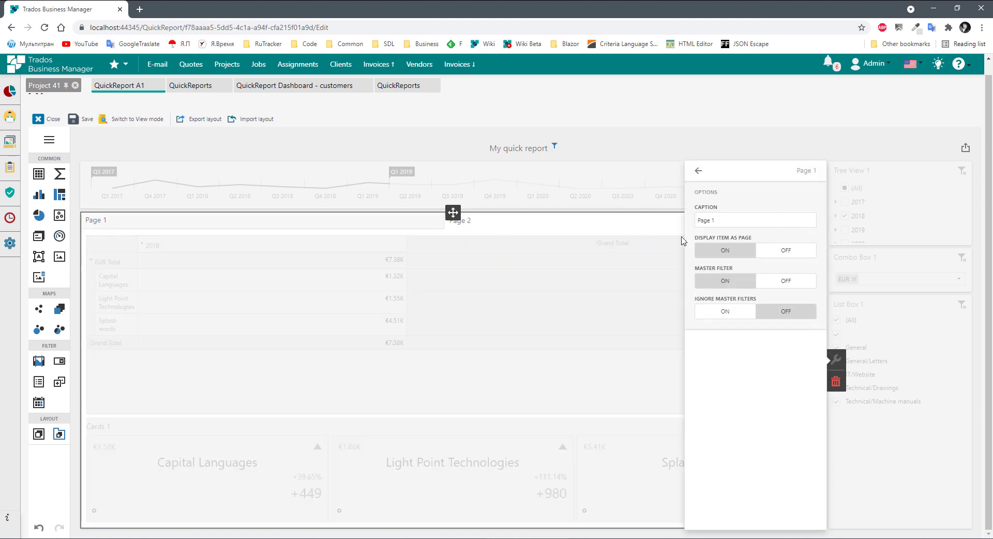
{"action": "left_click", "coordinate": [698, 170]}
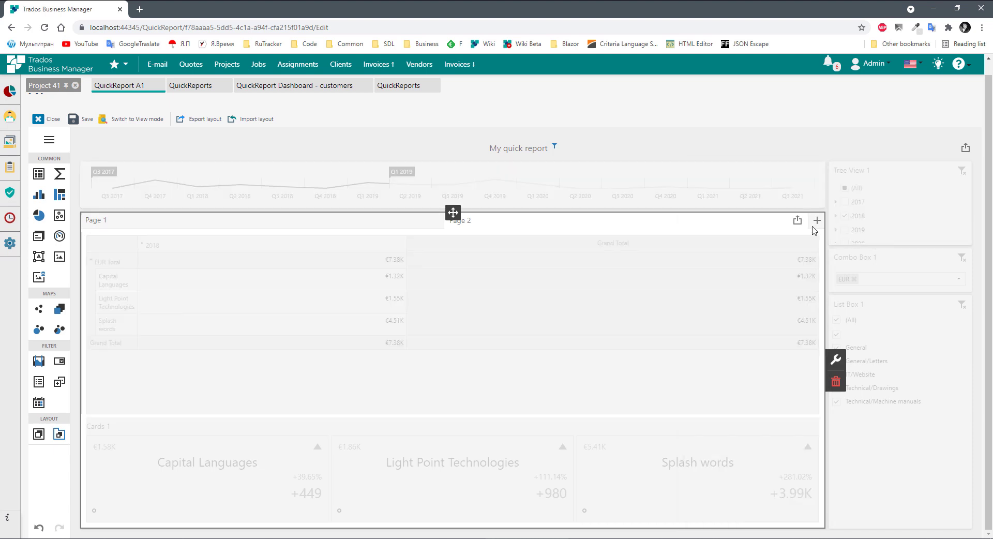
- Add a third page to the tab container, move Cards 1 from Page 2 onto it, and check the other pages
{"action": "left_click", "coordinate": [817, 221]}
{"action": "left_click", "coordinate": [492, 228]}
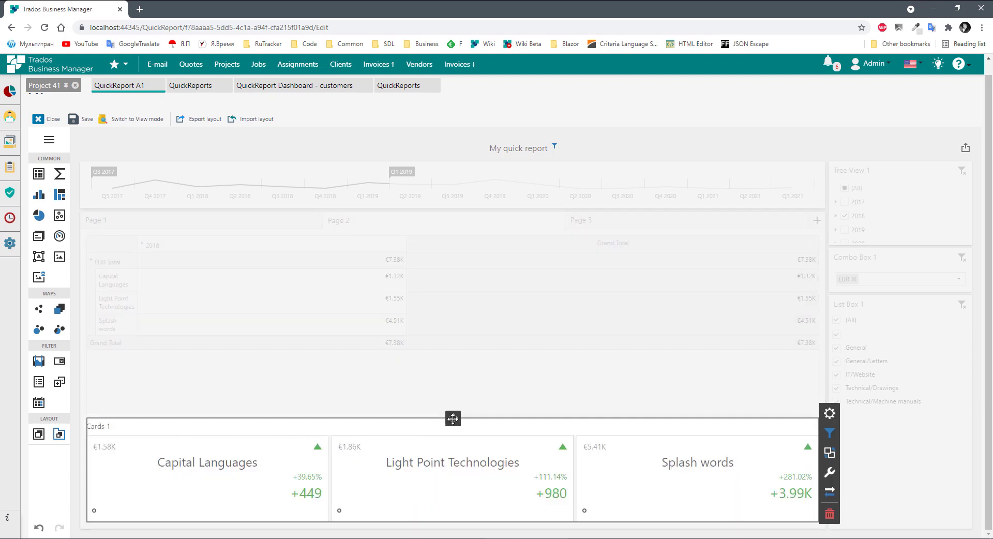
{"action": "left_click_drag", "start_coordinate": [453, 419], "coordinate": [641, 218]}
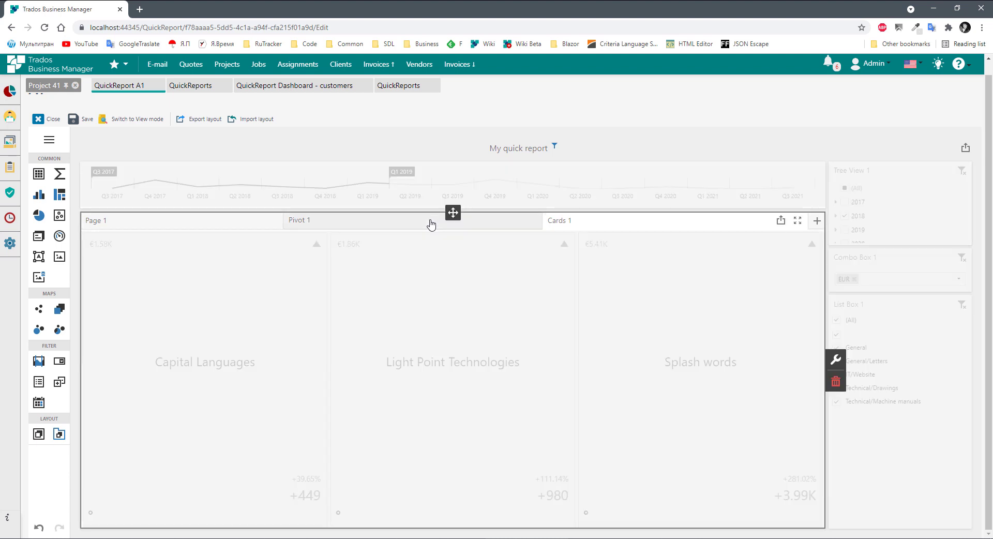
{"action": "left_click", "coordinate": [419, 223]}
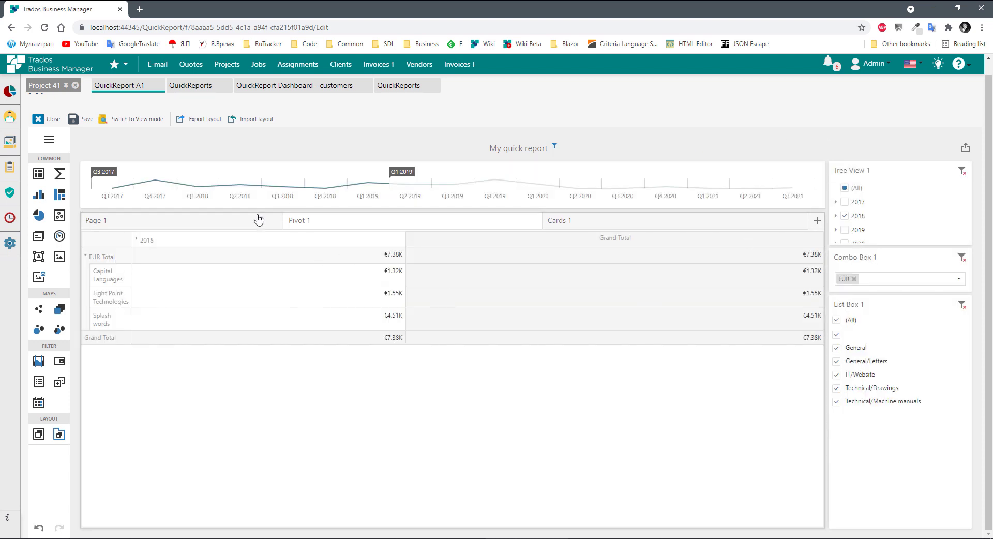
{"action": "left_click", "coordinate": [216, 223]}
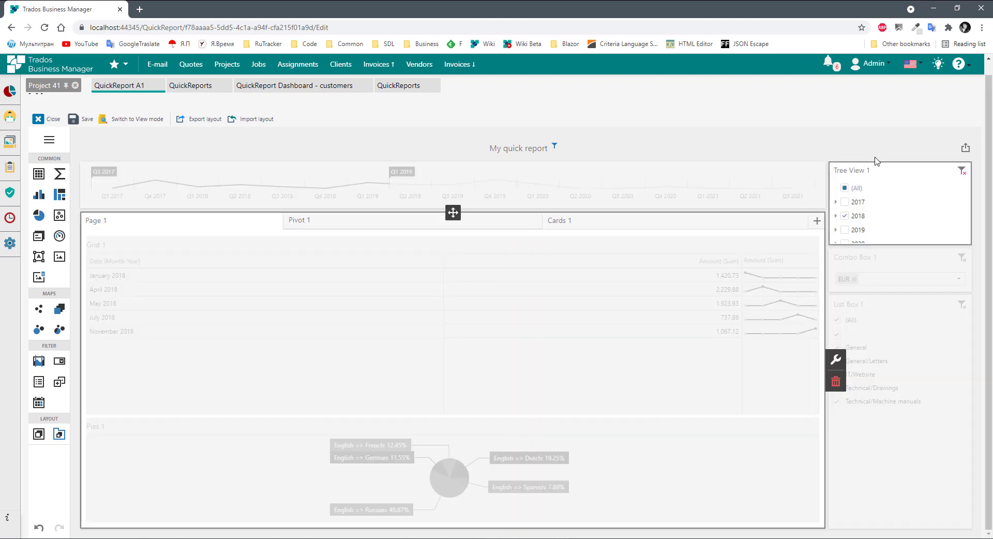
- Review the export formats offered for Grid 1 and for the whole dashboard
{"action": "left_click", "coordinate": [696, 370]}
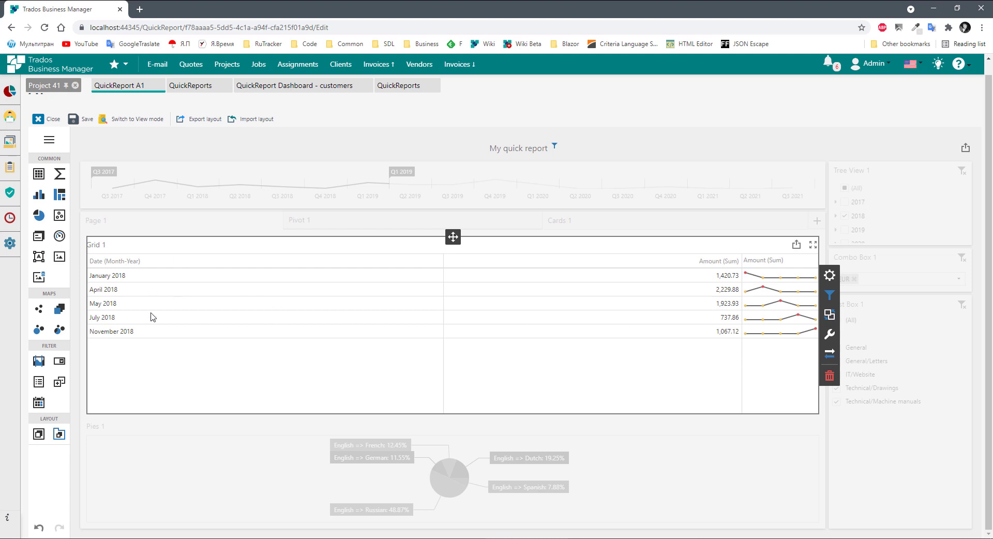
{"action": "left_click", "coordinate": [797, 246]}
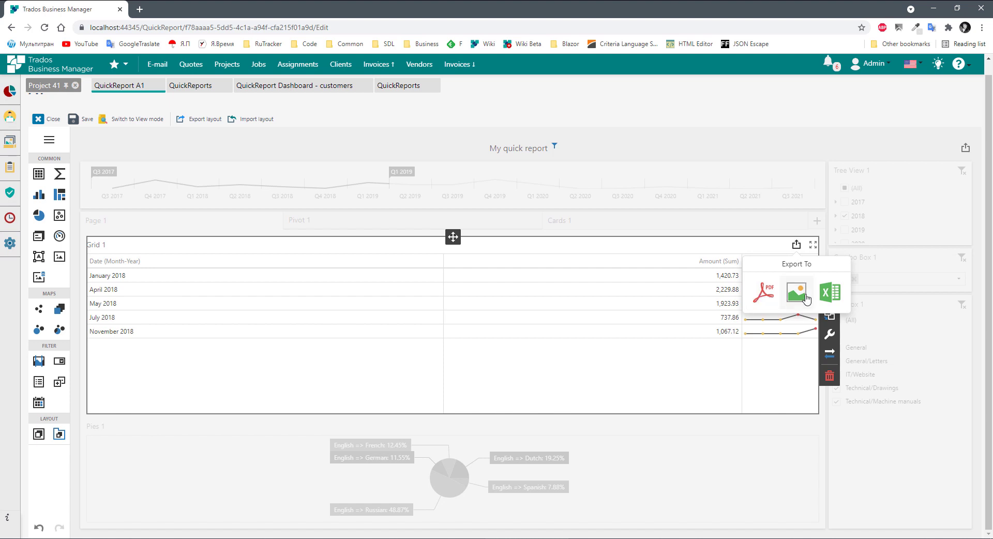
{"action": "left_click", "coordinate": [627, 104]}
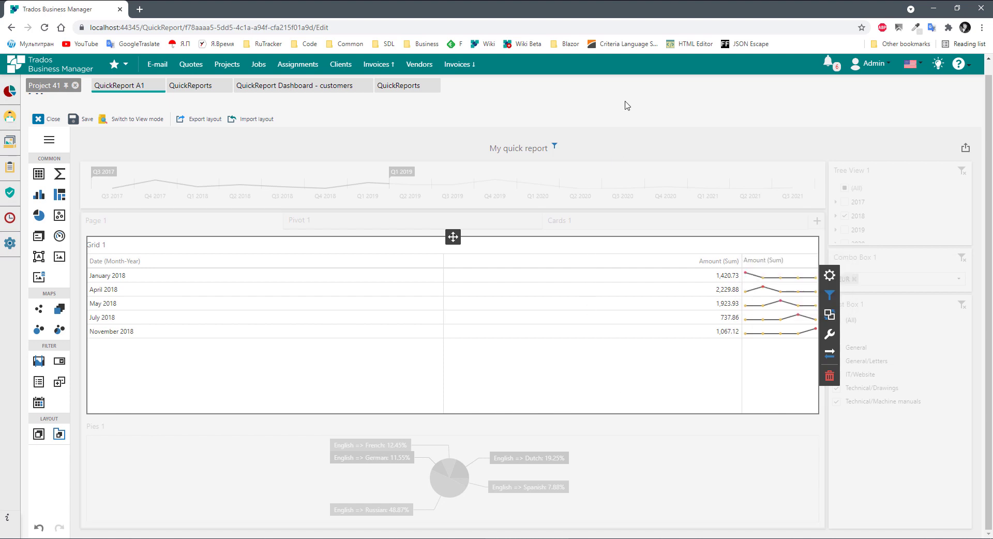
{"action": "left_click", "coordinate": [641, 147]}
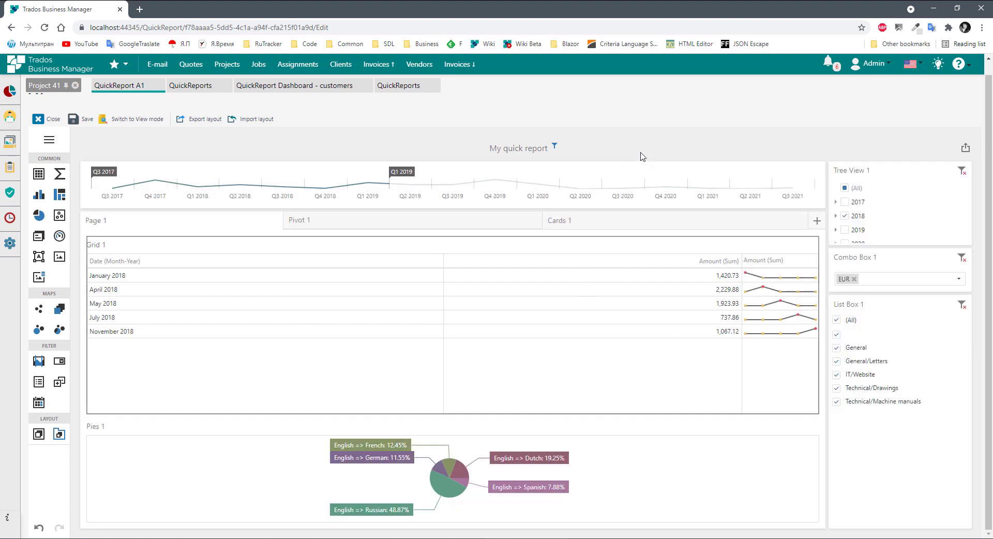
{"action": "left_click", "coordinate": [965, 150]}
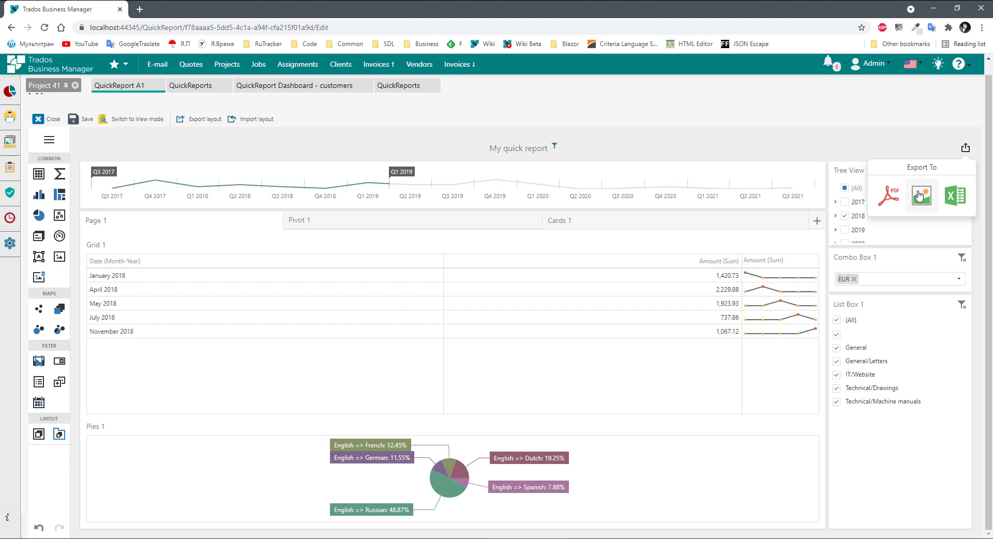
{"action": "left_click", "coordinate": [929, 146]}
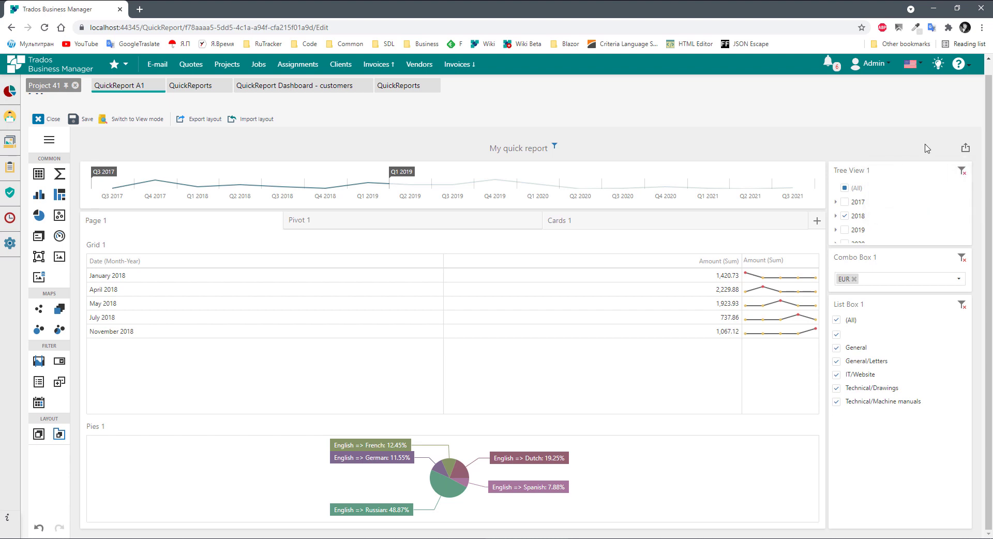
- Maximise the Pies 1 chart to view it enlarged, and restore it to its normal size
{"action": "left_click", "coordinate": [799, 174]}
{"action": "left_click", "coordinate": [764, 156]}
{"action": "left_click", "coordinate": [740, 241]}
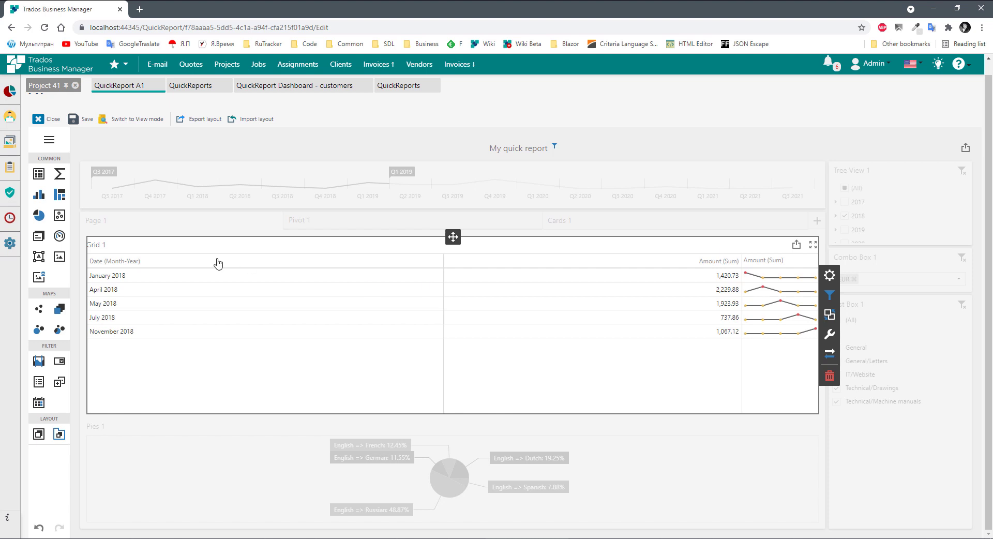
{"action": "left_click", "coordinate": [250, 448]}
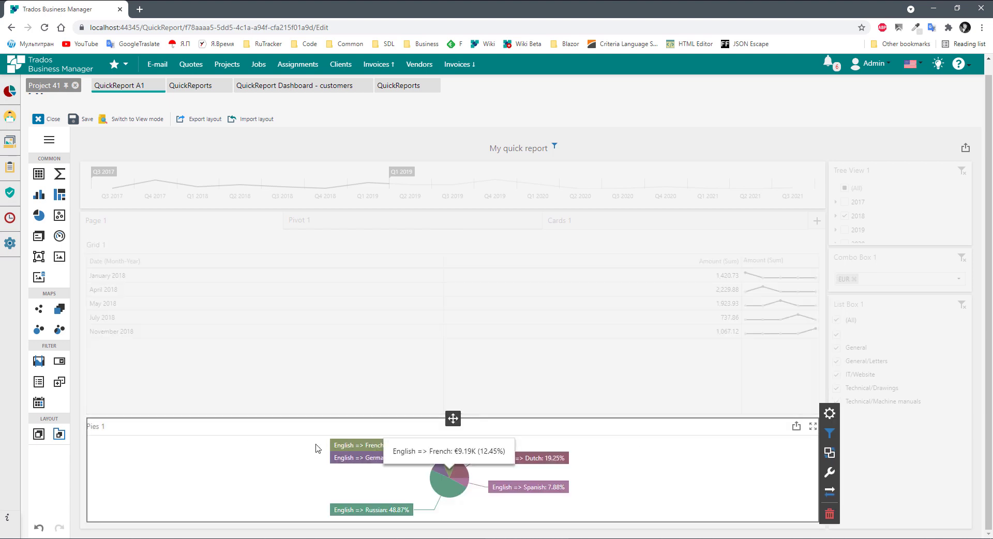
{"action": "left_click", "coordinate": [813, 427]}
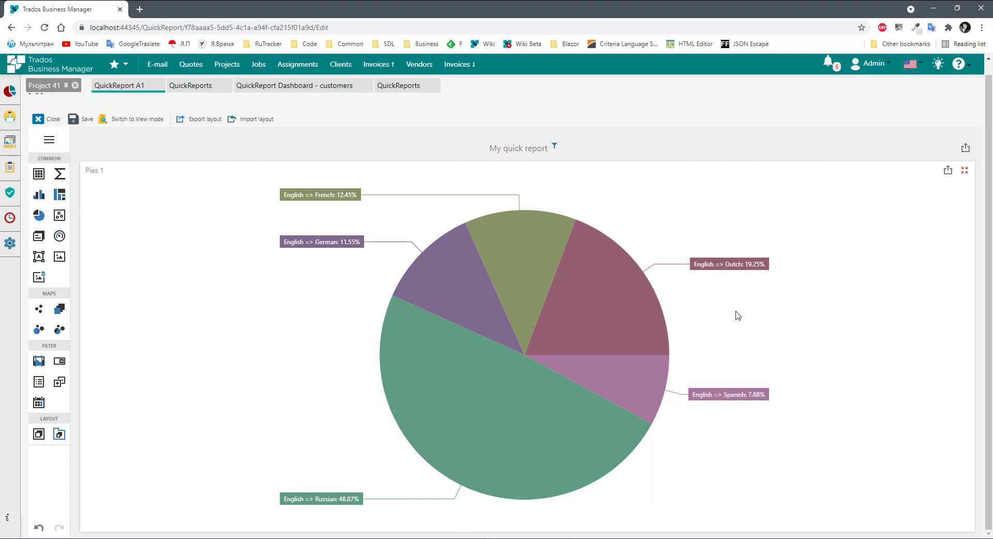
{"action": "left_click", "coordinate": [965, 172]}
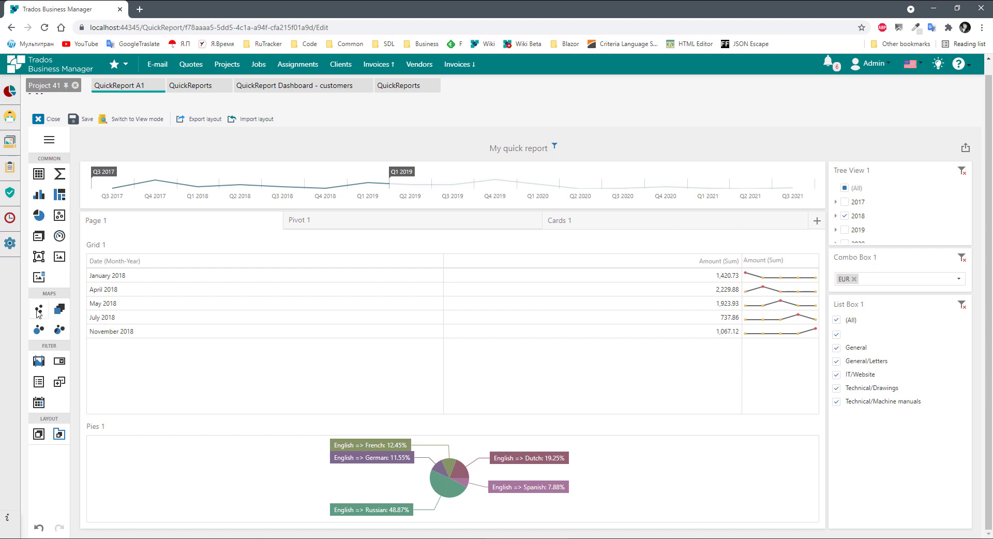
- Insert a geo point map beside the tab container and bind its Value to Amount (base cur)
{"action": "left_click", "coordinate": [39, 309]}
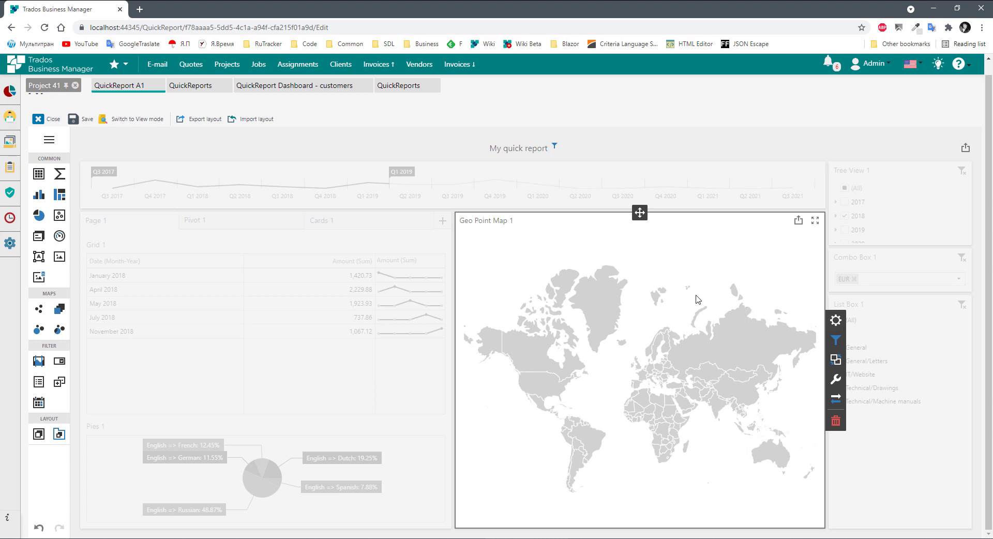
{"action": "left_click", "coordinate": [836, 321]}
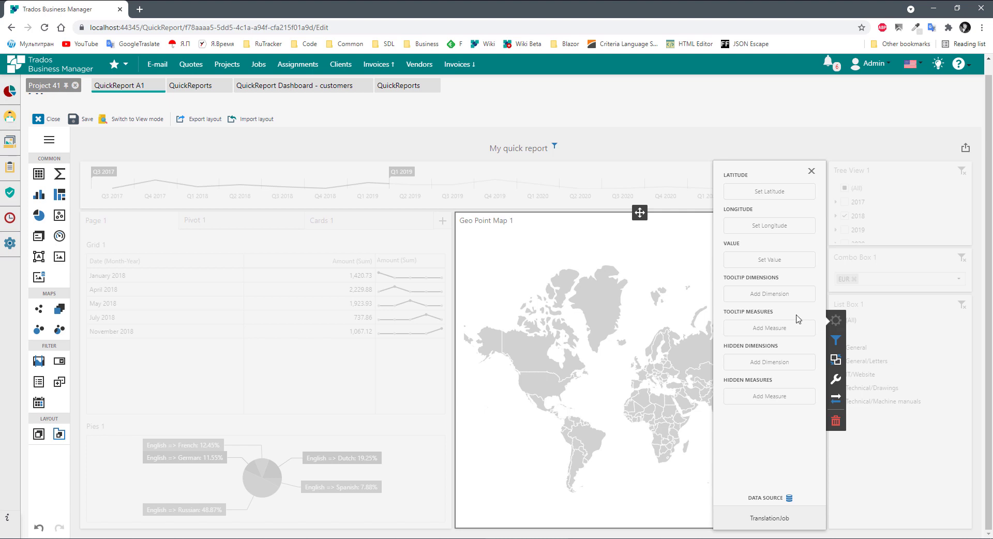
{"action": "left_click", "coordinate": [745, 260]}
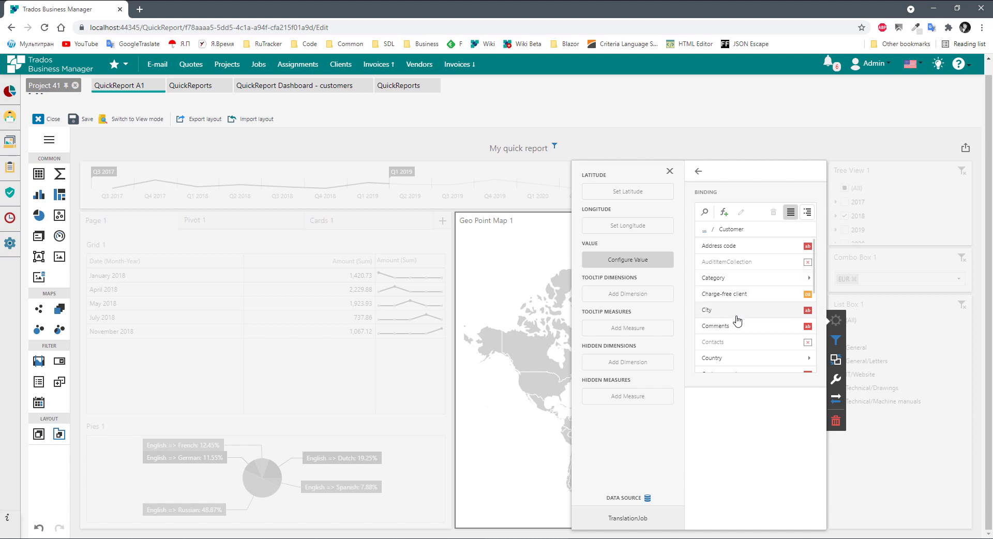
{"action": "scroll", "coordinate": [758, 327], "scroll_direction": "down", "scroll_amount": 1}
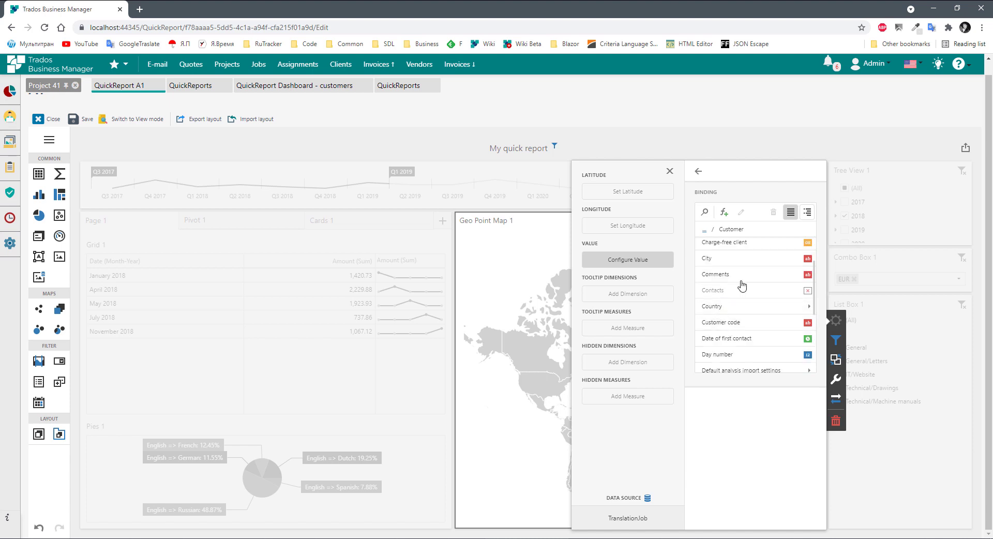
{"action": "scroll", "coordinate": [743, 286], "scroll_direction": "up", "scroll_amount": 1}
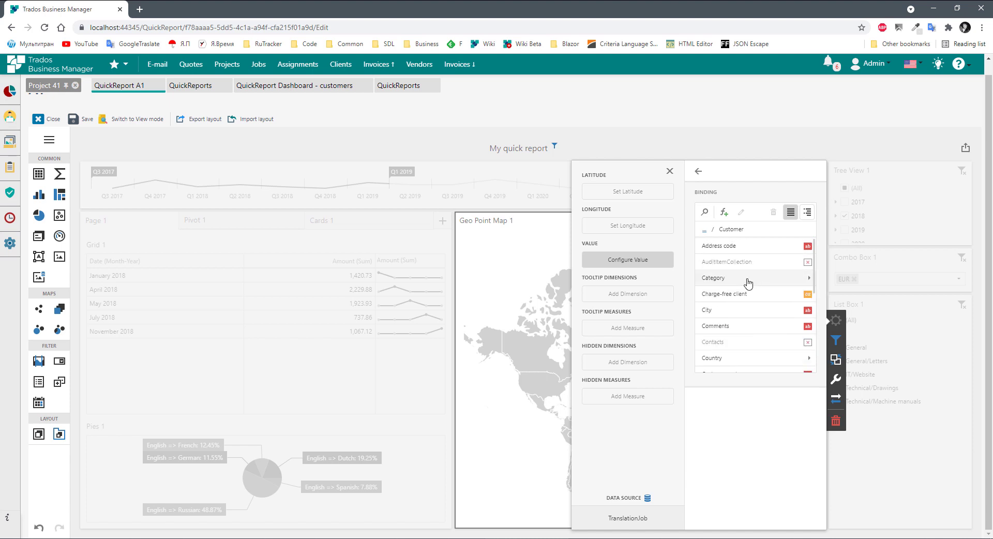
{"action": "left_click", "coordinate": [704, 229]}
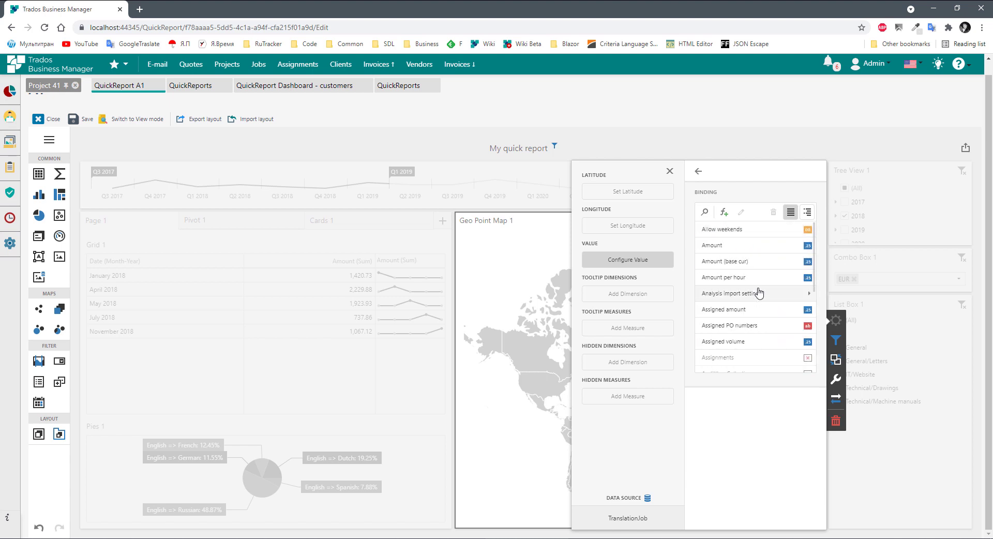
{"action": "left_click", "coordinate": [726, 262]}
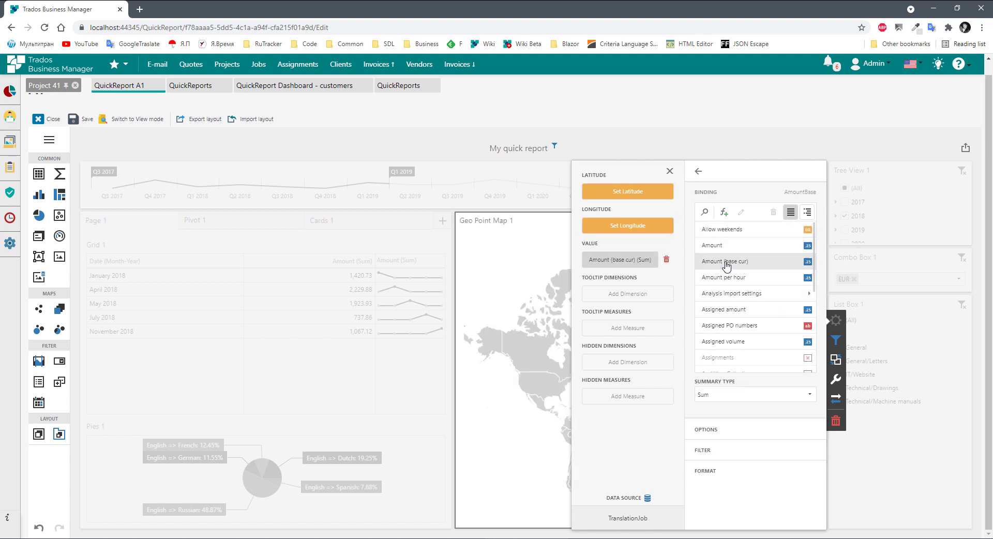
- Convert the geo point map into a choropleth map
{"action": "left_click", "coordinate": [617, 196]}
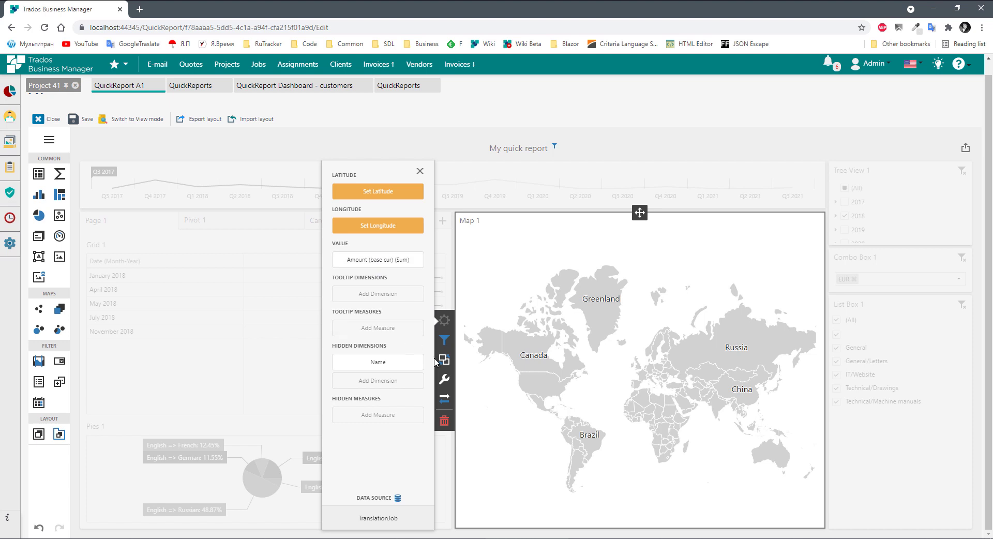
{"action": "left_click", "coordinate": [444, 397]}
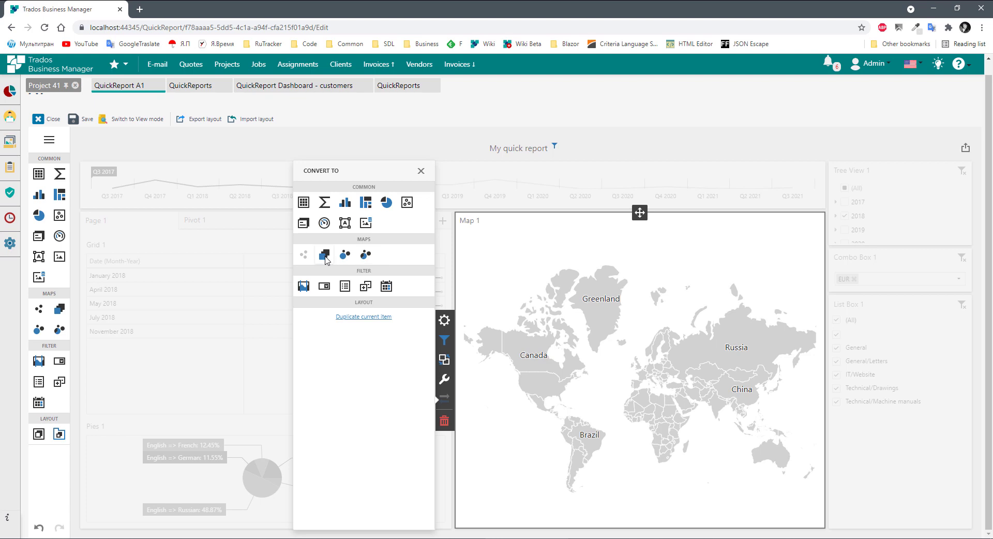
{"action": "left_click", "coordinate": [347, 263]}
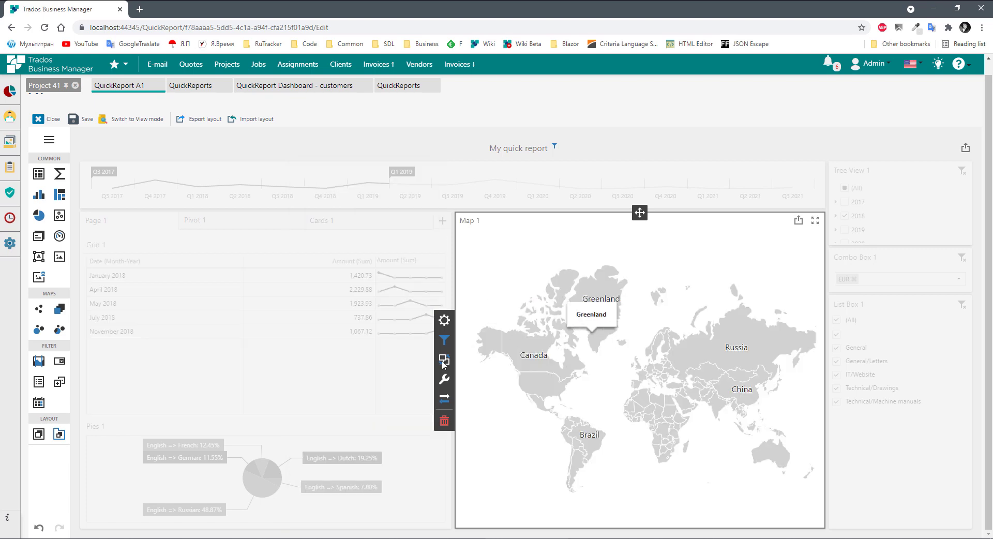
{"action": "left_click", "coordinate": [443, 361]}
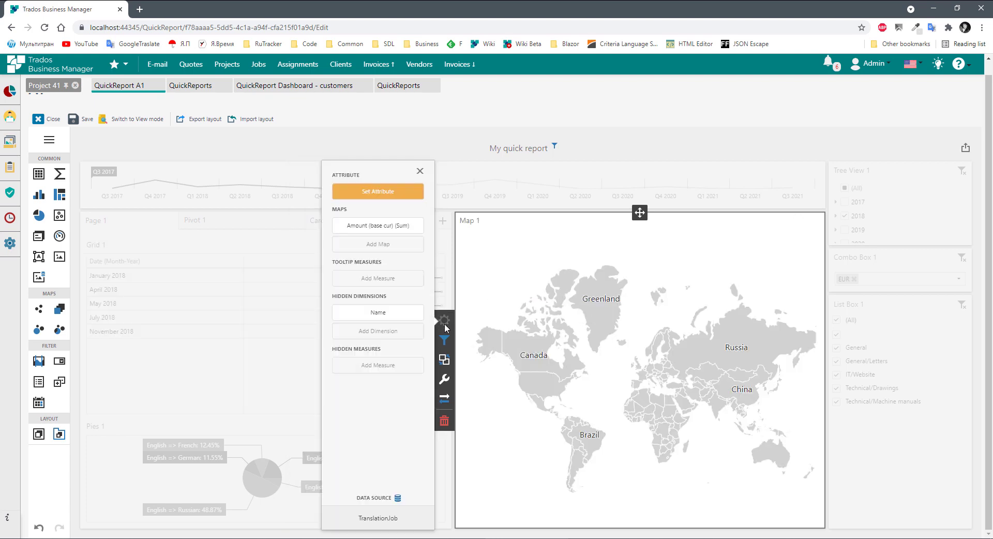
- Bind the map's attribute to the Name field of the customer's country, and inspect the amounts shown for the European and North American countries
{"action": "left_click", "coordinate": [362, 193]}
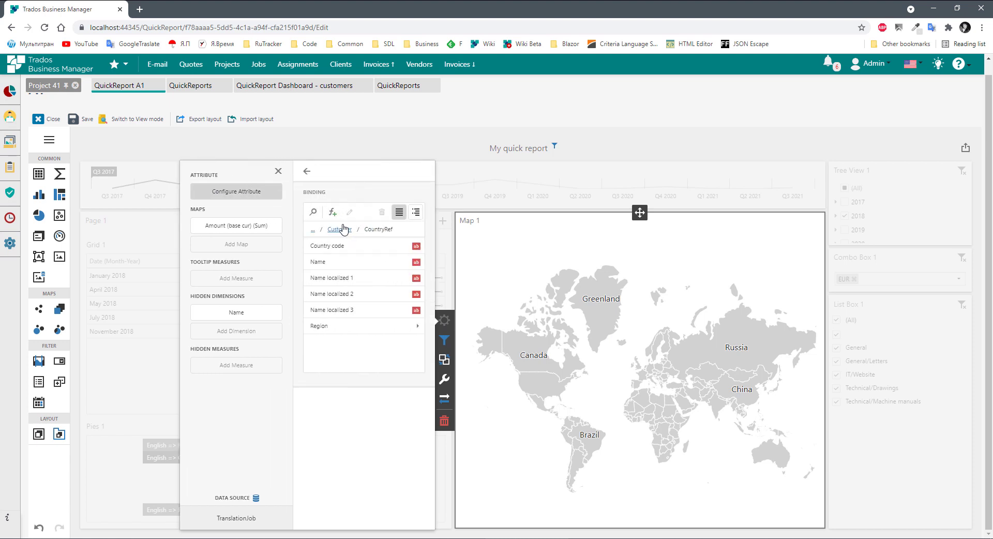
{"action": "left_click", "coordinate": [325, 262]}
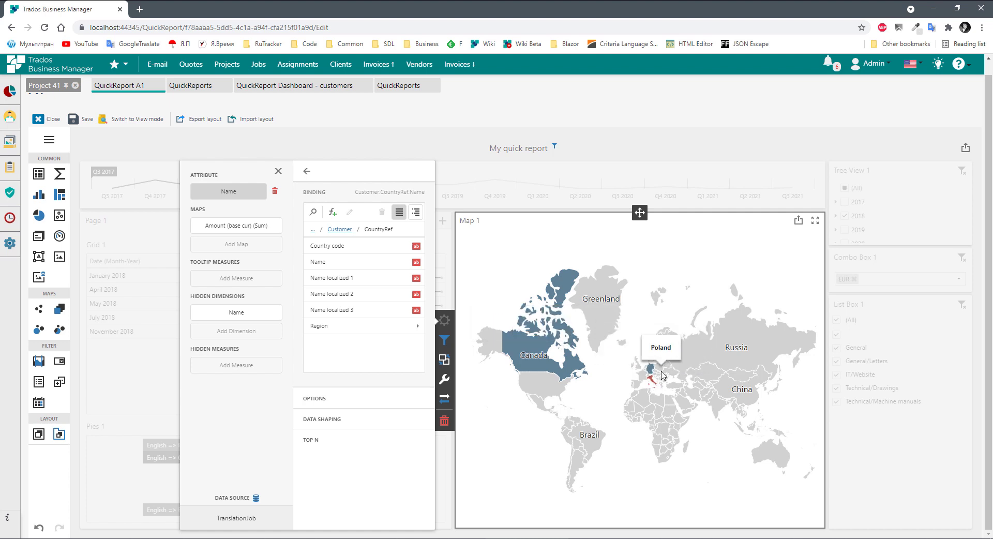
{"action": "scroll", "coordinate": [662, 375], "scroll_direction": "up", "scroll_amount": 3}
{"action": "scroll", "coordinate": [634, 388], "scroll_direction": "up", "scroll_amount": 2}
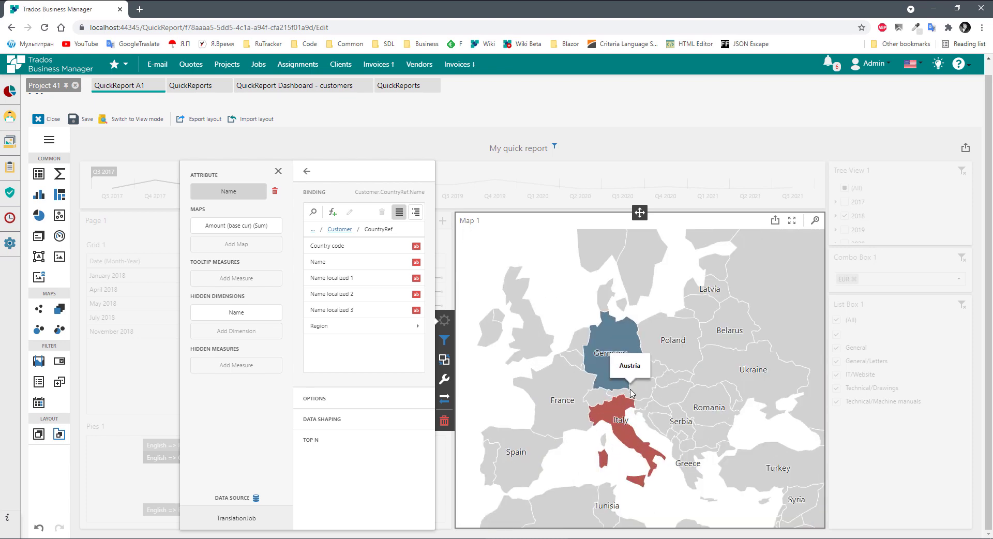
{"action": "scroll", "coordinate": [631, 393], "scroll_direction": "down", "scroll_amount": 5}
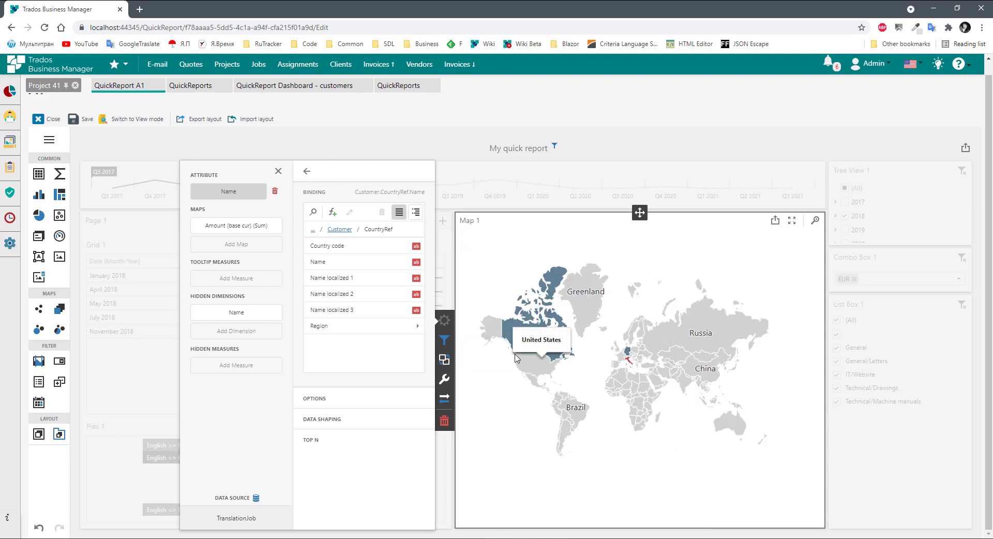
{"action": "scroll", "coordinate": [719, 362], "scroll_direction": "up", "scroll_amount": 5}
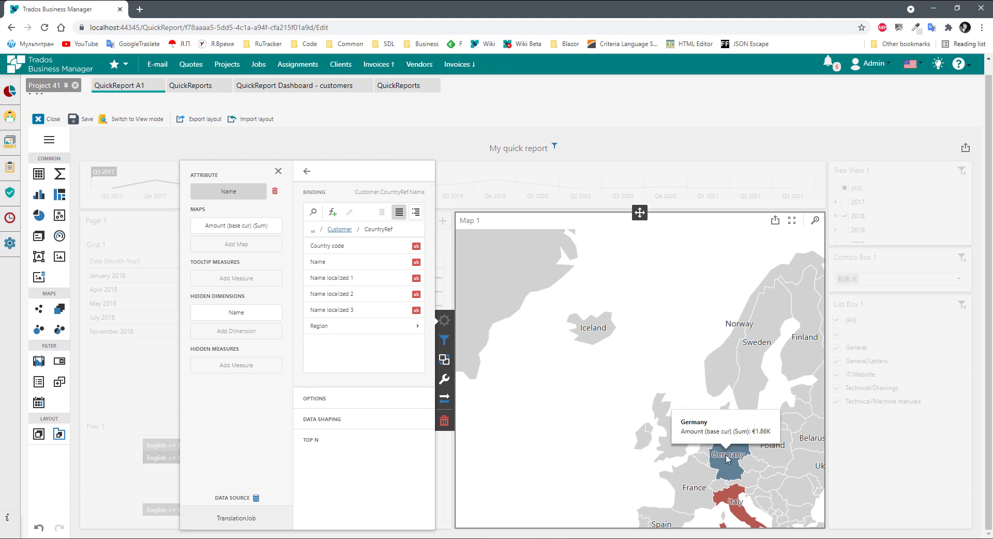
{"action": "scroll", "coordinate": [727, 459], "scroll_direction": "down", "scroll_amount": 2}
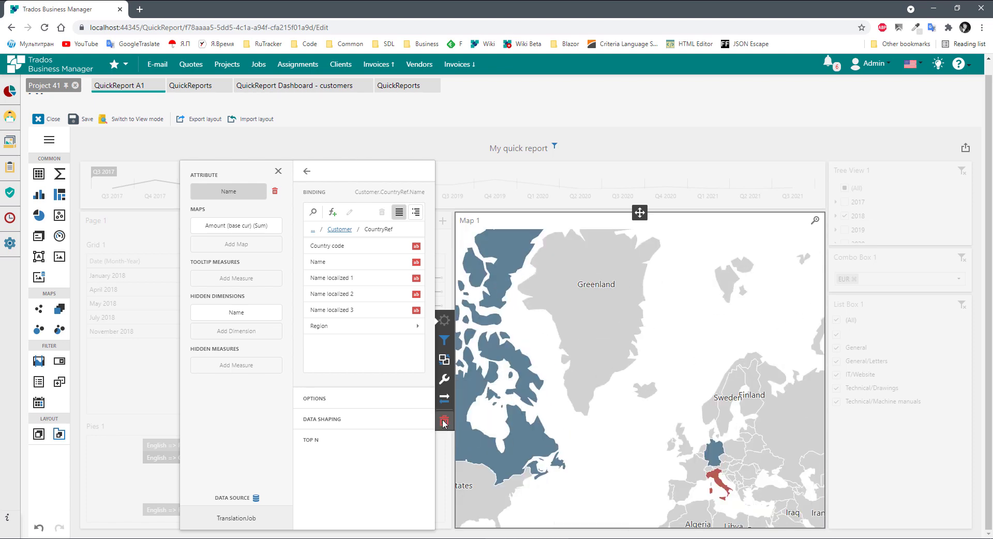
- Delete the choropleth map from the dashboard
{"action": "left_click", "coordinate": [443, 422]}
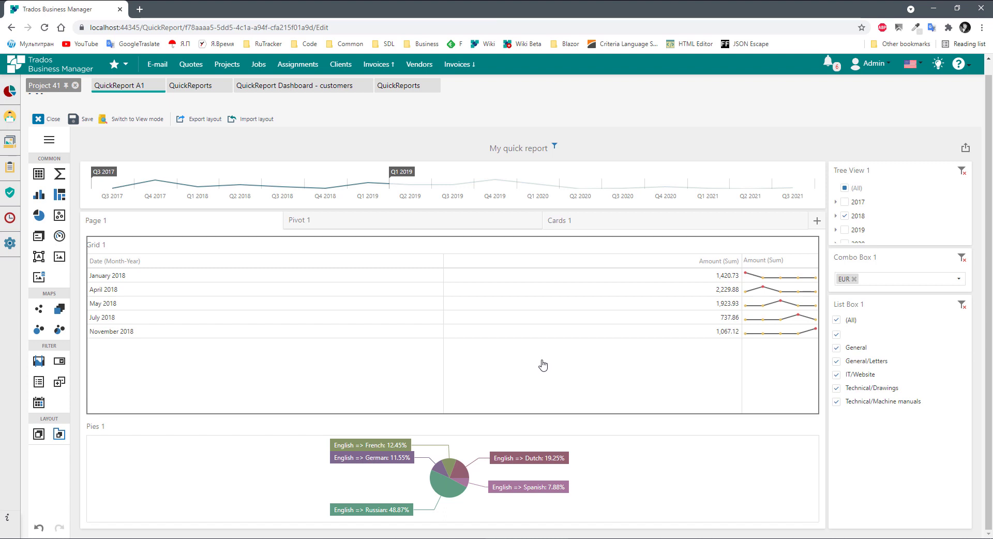
- Open the conditional formatting rules for the first Amount (Sum) column of Grid 1
{"action": "left_click", "coordinate": [330, 347]}
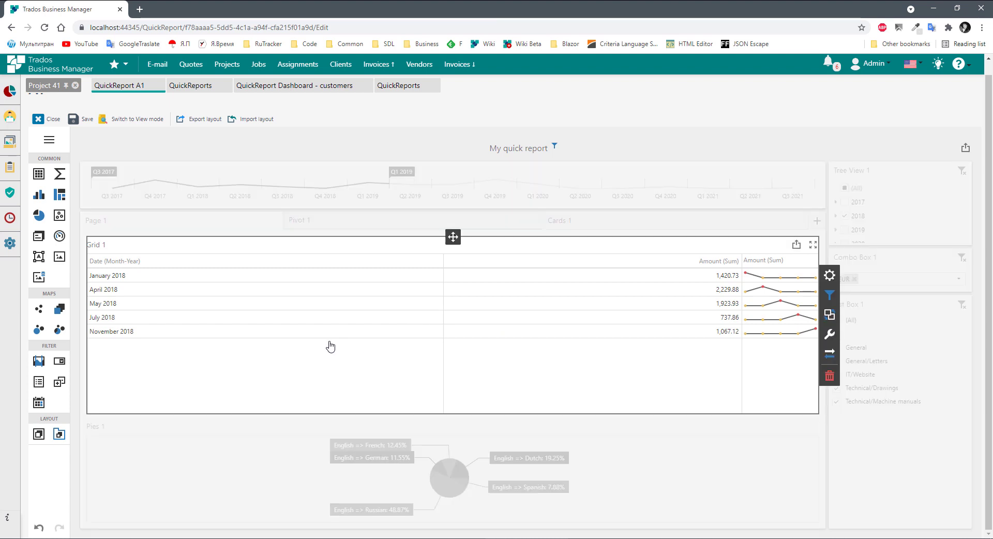
{"action": "left_click", "coordinate": [828, 334]}
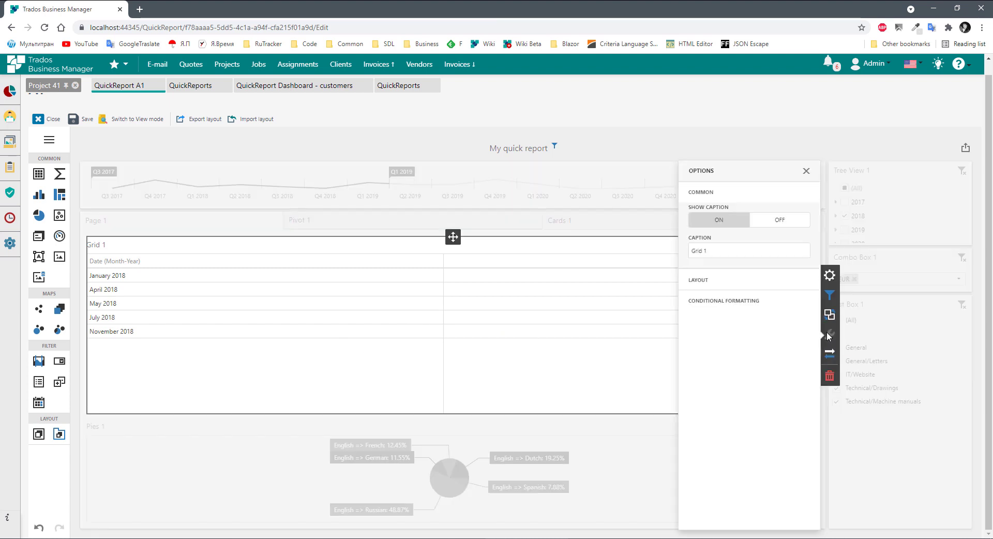
{"action": "left_click", "coordinate": [831, 278]}
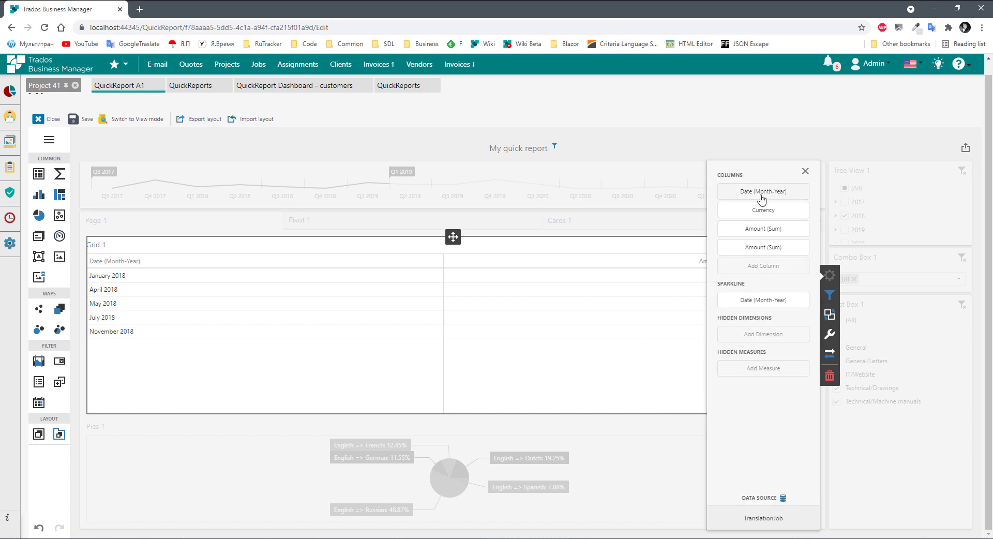
{"action": "left_click", "coordinate": [754, 233]}
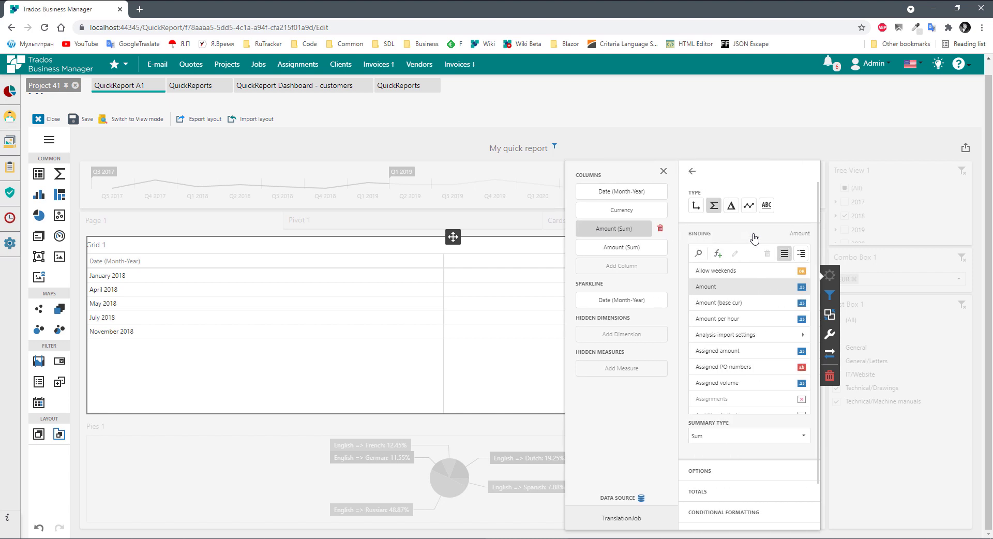
{"action": "scroll", "coordinate": [731, 365], "scroll_direction": "down", "scroll_amount": 3}
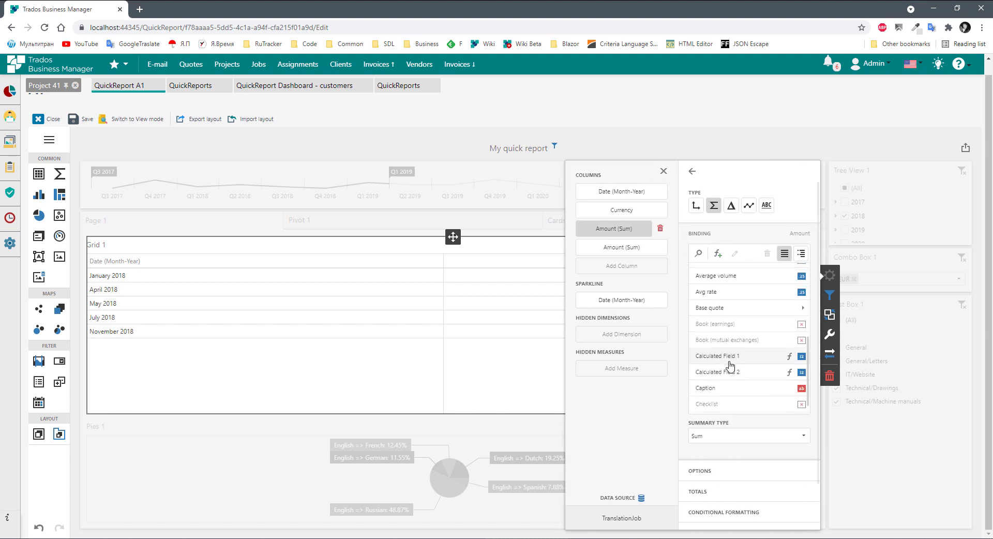
{"action": "left_click", "coordinate": [717, 513]}
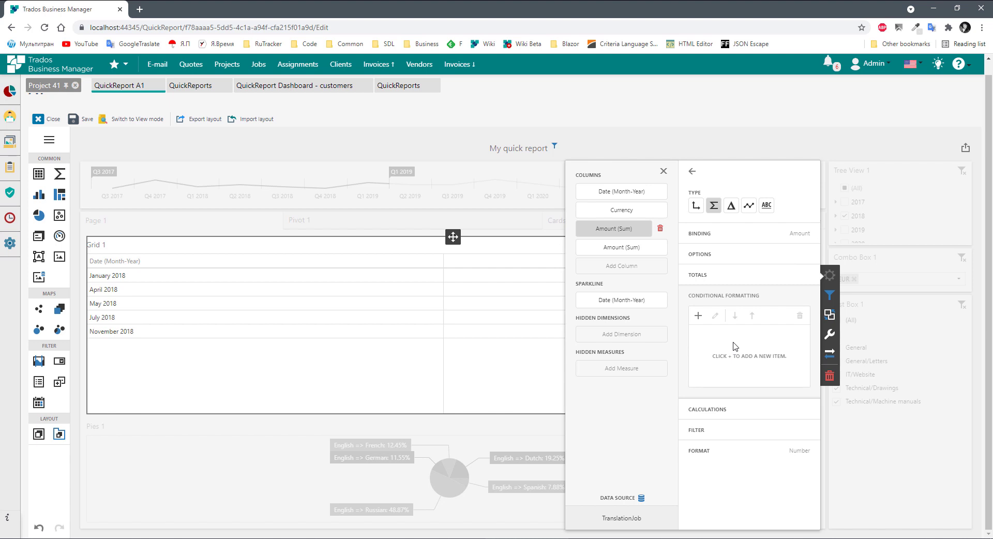
- Review the Value and Top/Bottom condition types for a new format rule, and create a Bar rule with the predefined light yellow colour
{"action": "left_click", "coordinate": [697, 316]}
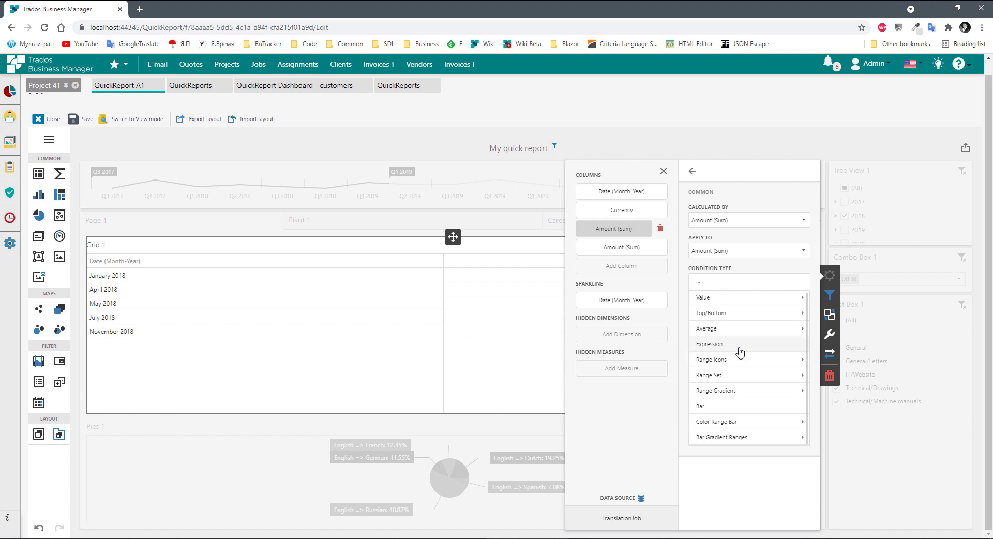
{"action": "left_click", "coordinate": [725, 303]}
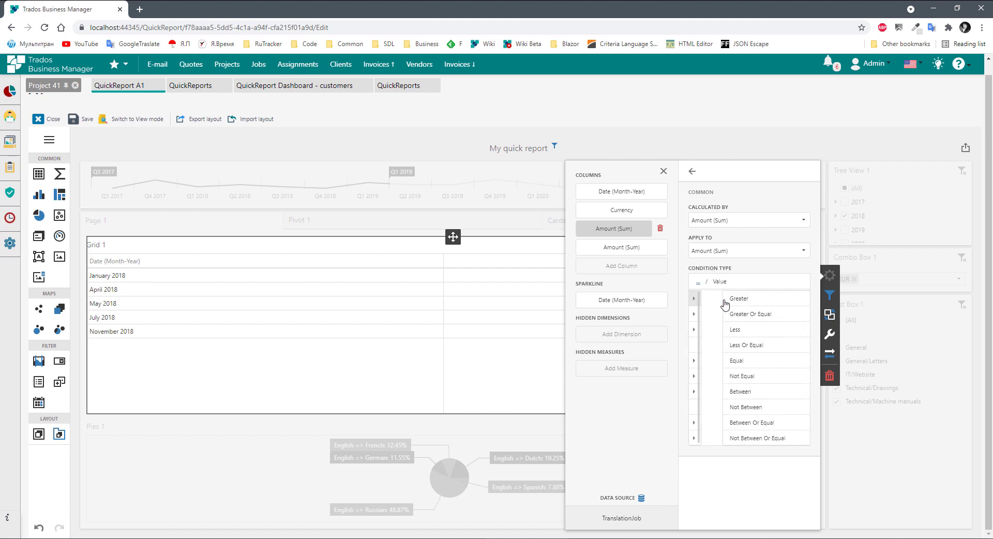
{"action": "scroll", "coordinate": [761, 361], "scroll_direction": "down", "scroll_amount": 1}
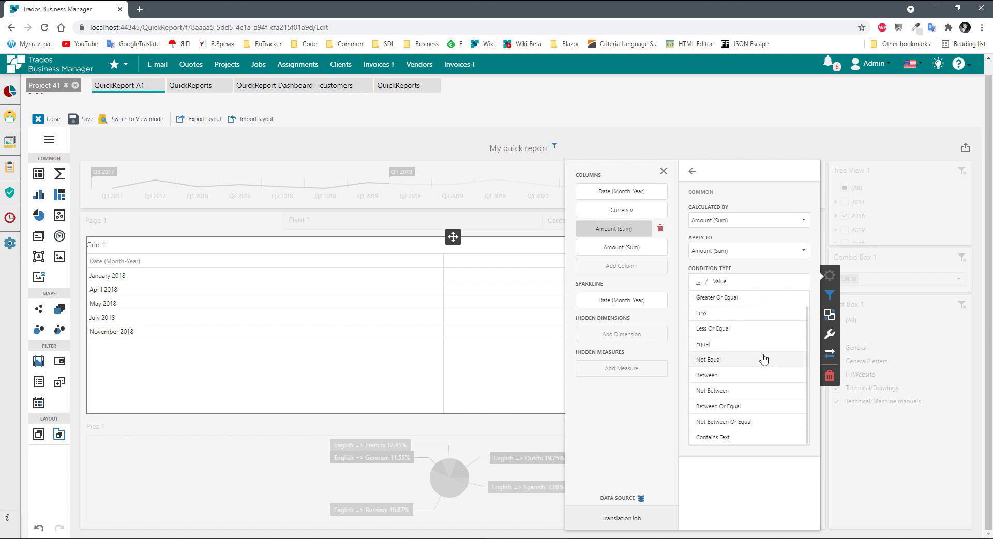
{"action": "left_click", "coordinate": [699, 282]}
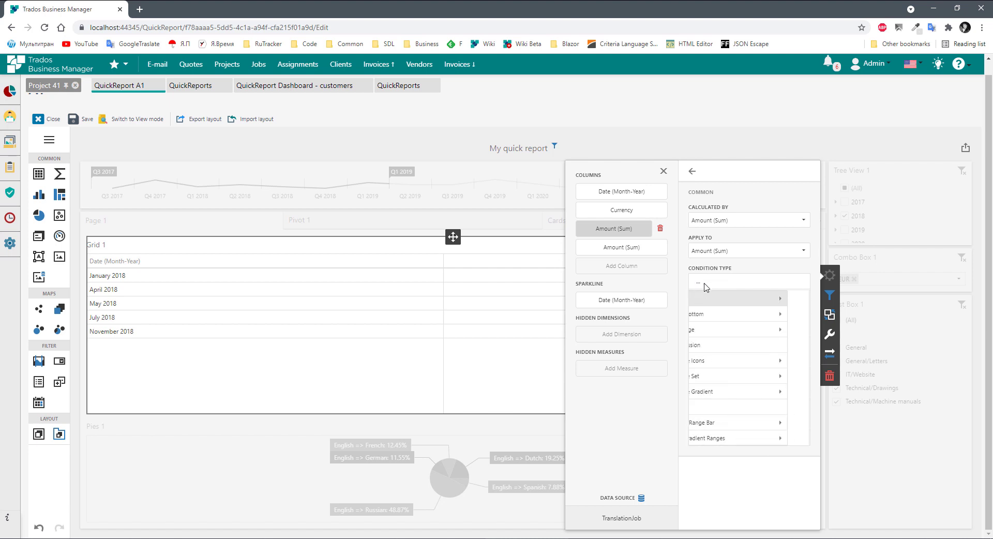
{"action": "left_click", "coordinate": [713, 314]}
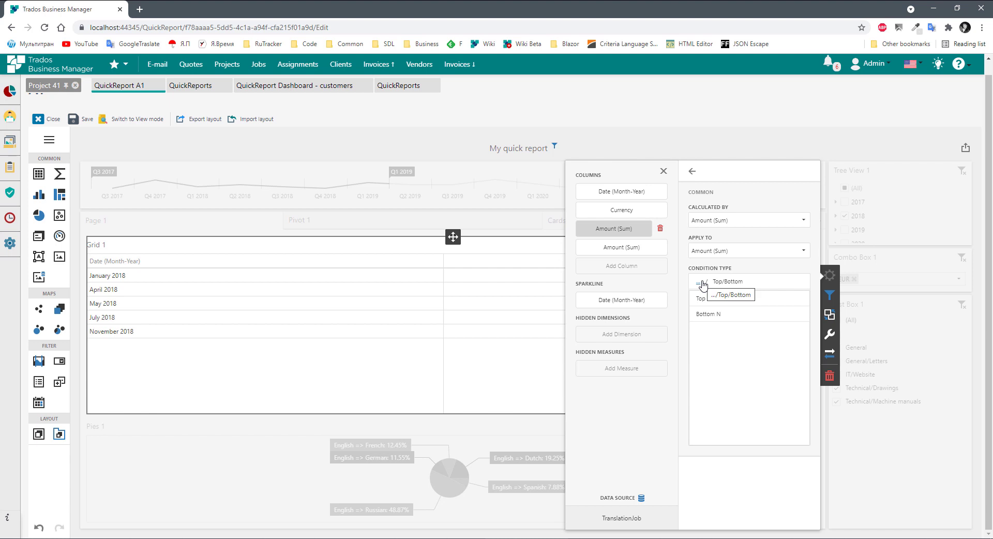
{"action": "left_click", "coordinate": [703, 283]}
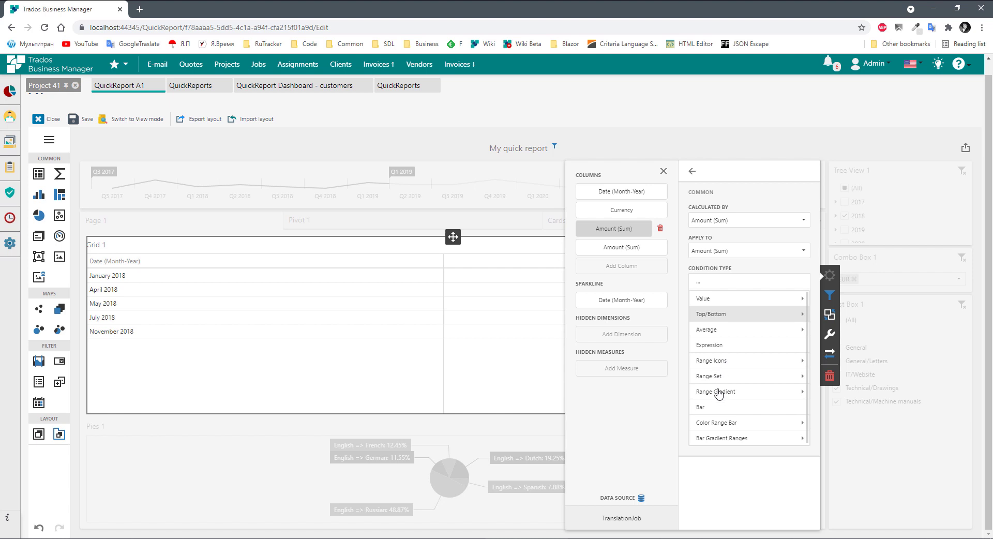
{"action": "left_click", "coordinate": [706, 410]}
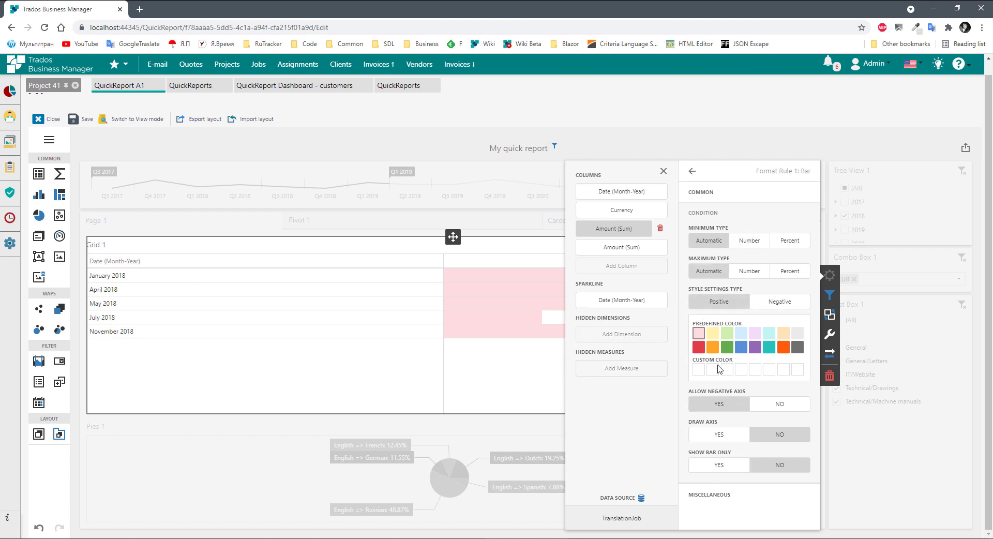
{"action": "left_click", "coordinate": [714, 333]}
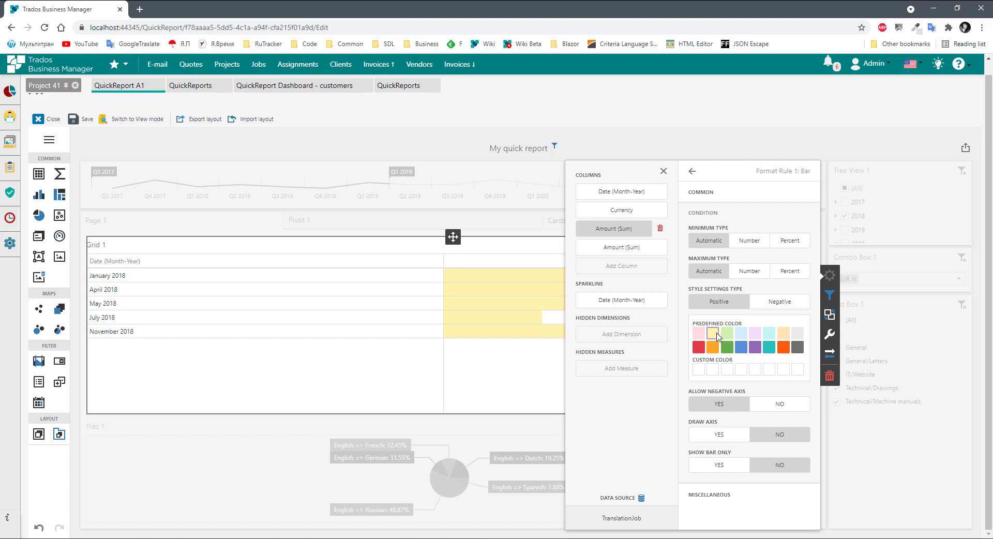
- Close the column settings, drill Grid 1 down into May 2018, and return to the monthly view
{"action": "left_click", "coordinate": [464, 307]}
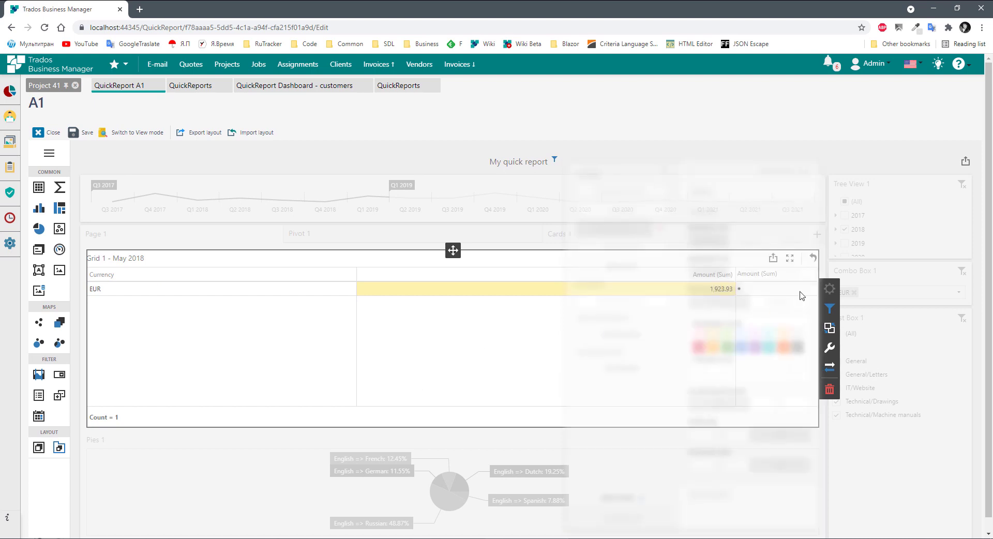
{"action": "left_click", "coordinate": [665, 175]}
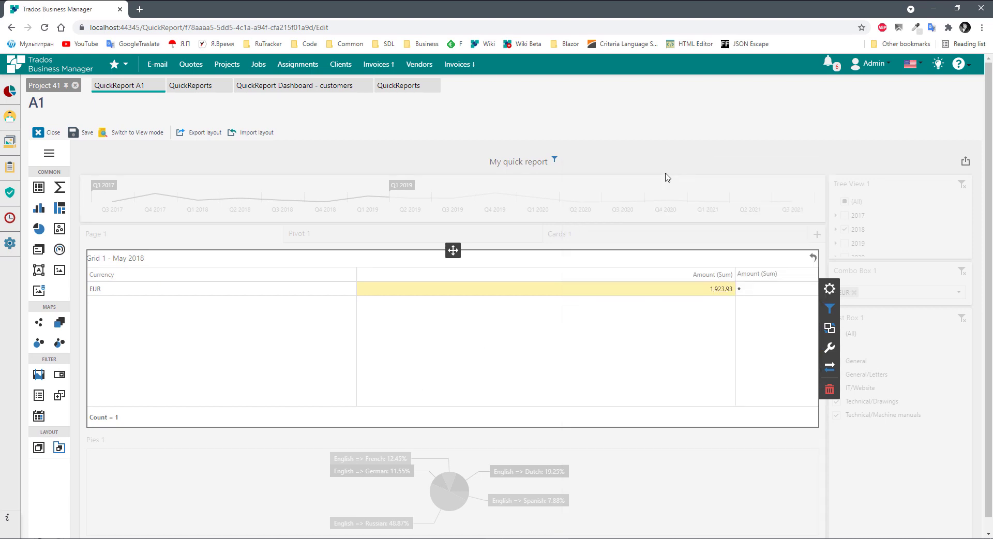
{"action": "left_click", "coordinate": [814, 258]}
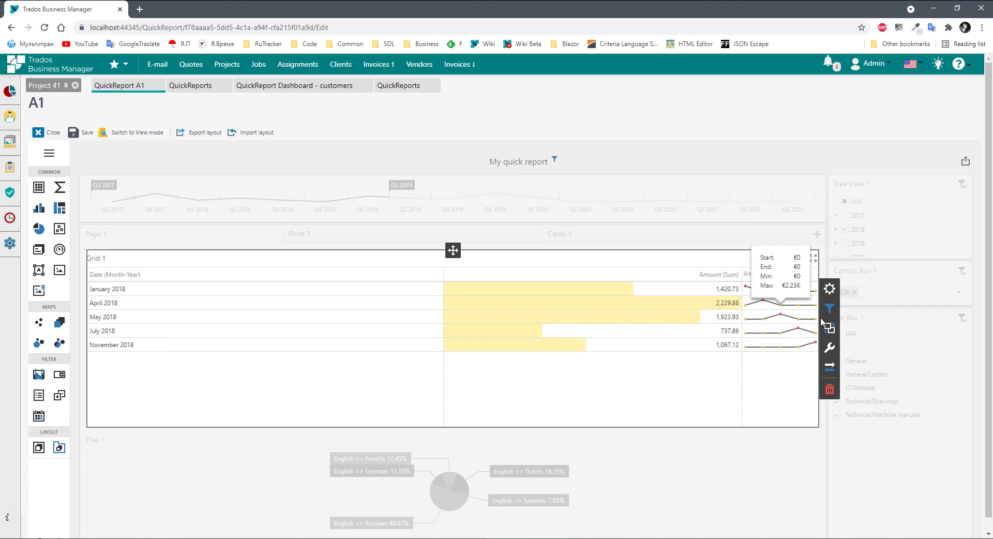
- Add a Range Icons format rule with the five-level blue signal bars to Grid 1's first Amount (Sum) column
{"action": "left_click", "coordinate": [829, 287]}
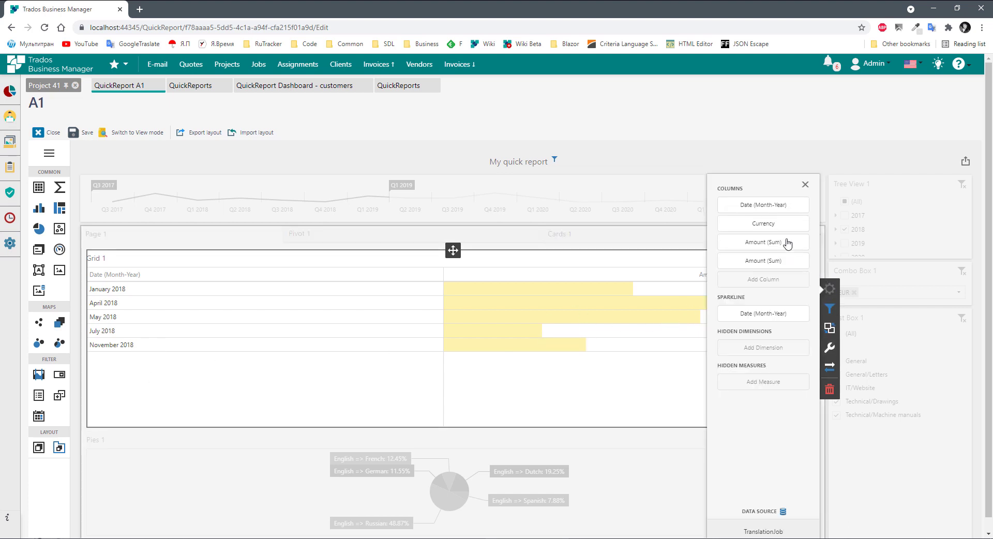
{"action": "left_click", "coordinate": [762, 243]}
{"action": "left_click", "coordinate": [737, 353]}
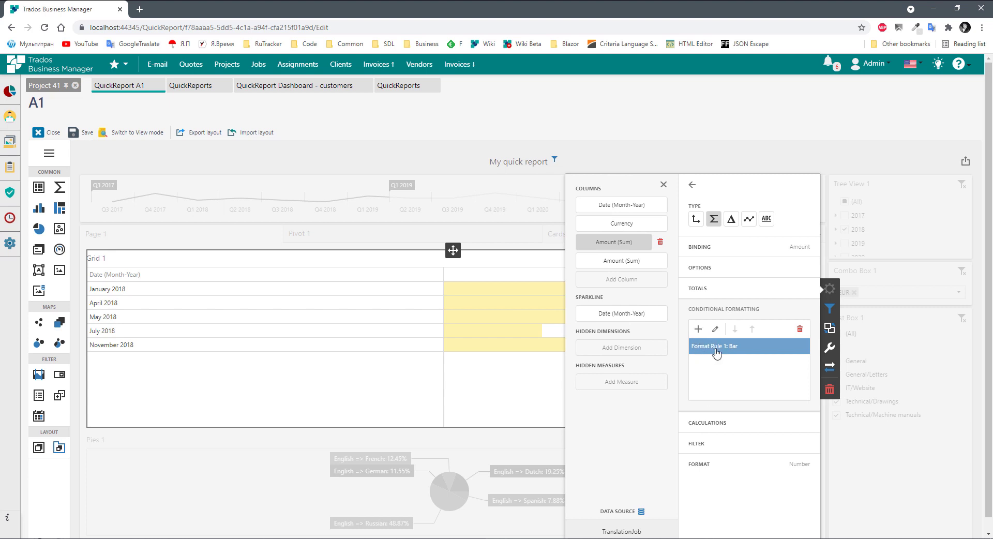
{"action": "left_click", "coordinate": [699, 329]}
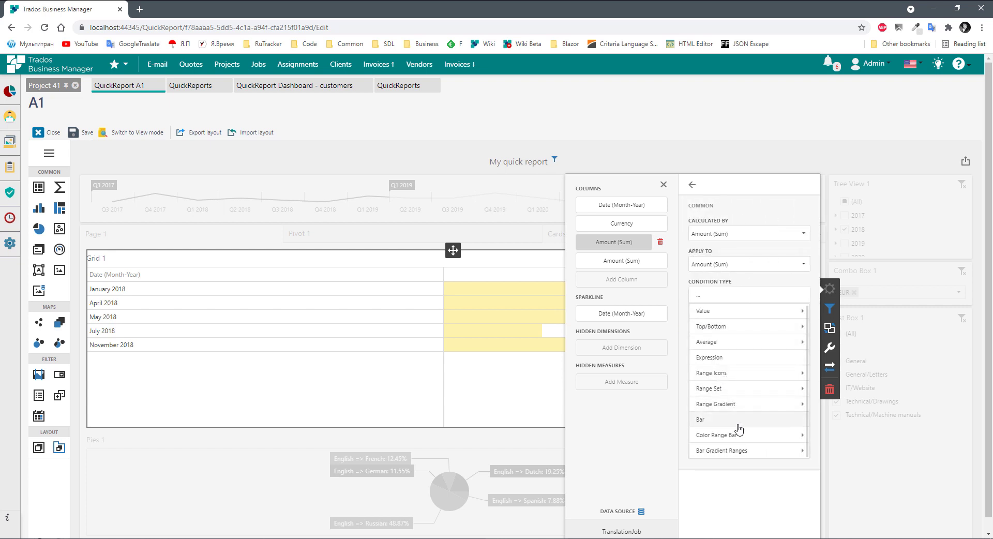
{"action": "left_click", "coordinate": [724, 373]}
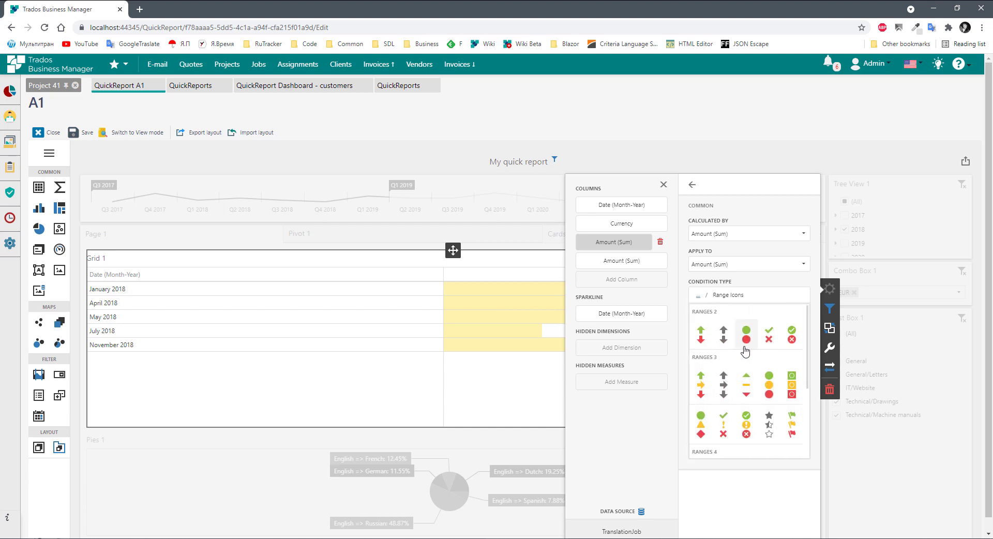
{"action": "scroll", "coordinate": [739, 373], "scroll_direction": "down", "scroll_amount": 3}
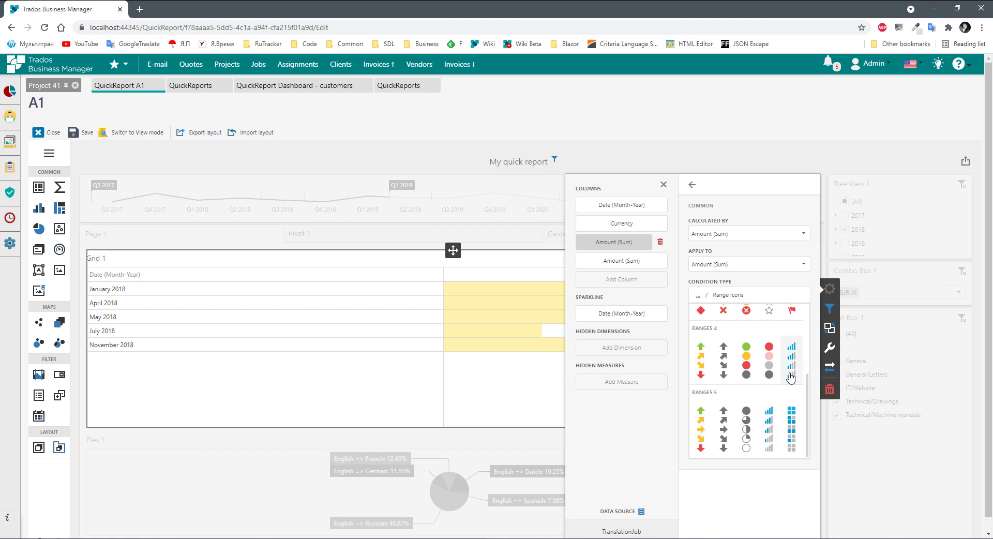
{"action": "left_click", "coordinate": [769, 438]}
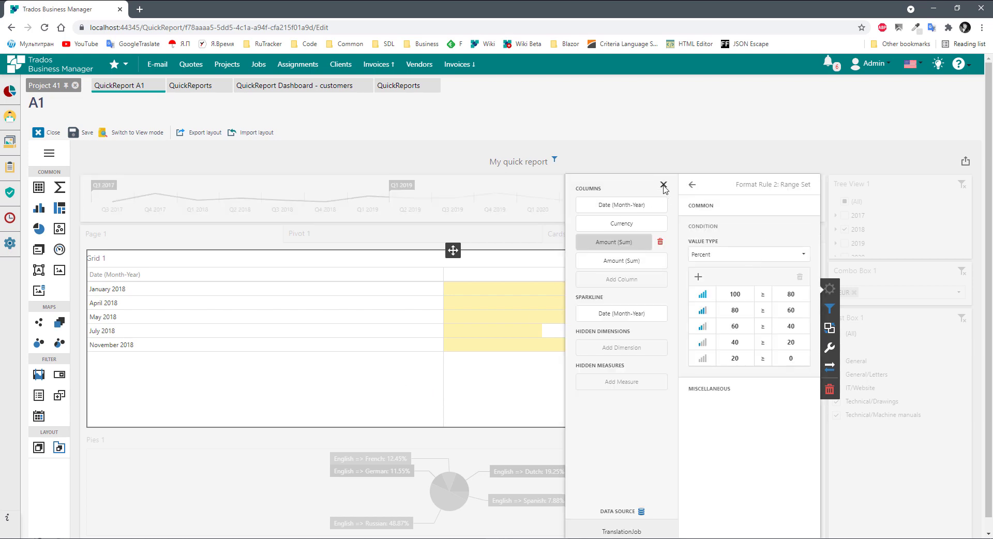
{"action": "left_click", "coordinate": [664, 186]}
{"action": "left_click", "coordinate": [717, 317]}
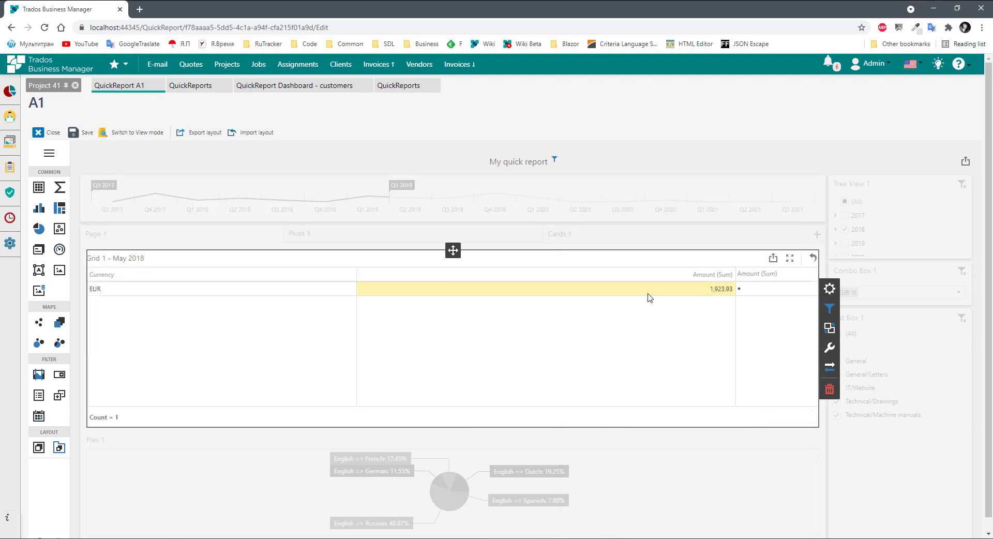
{"action": "left_click", "coordinate": [813, 258]}
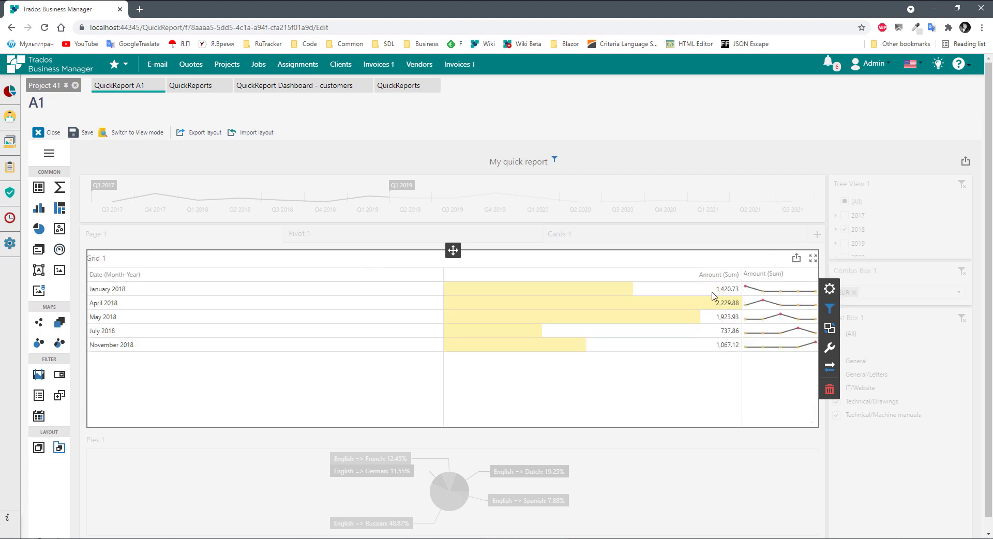
- Move the Bar rule below the Range Set rule in the first Amount (Sum) column's conditional formatting, and delete the Bar rule
{"action": "left_click", "coordinate": [830, 306]}
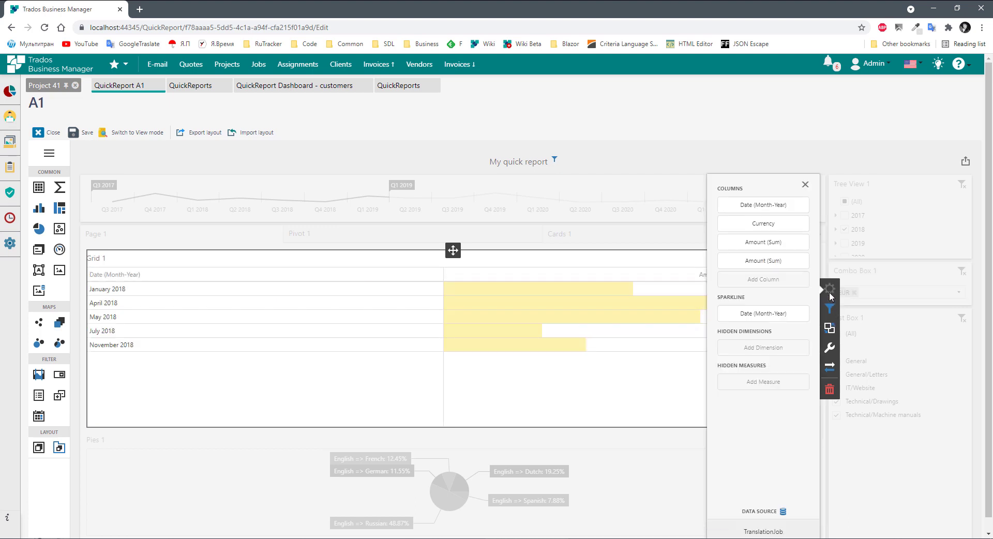
{"action": "left_click", "coordinate": [758, 244]}
{"action": "left_click", "coordinate": [703, 346]}
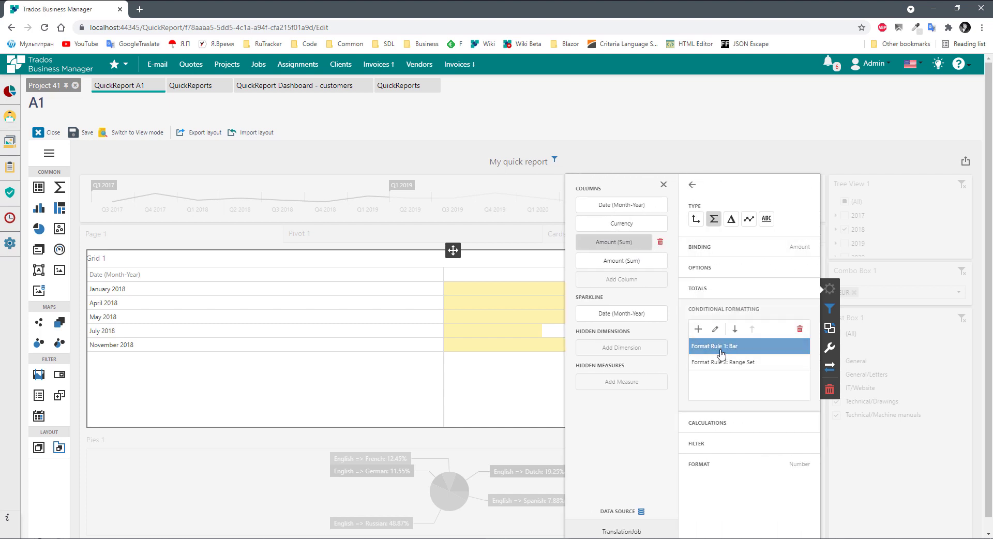
{"action": "left_click", "coordinate": [735, 330]}
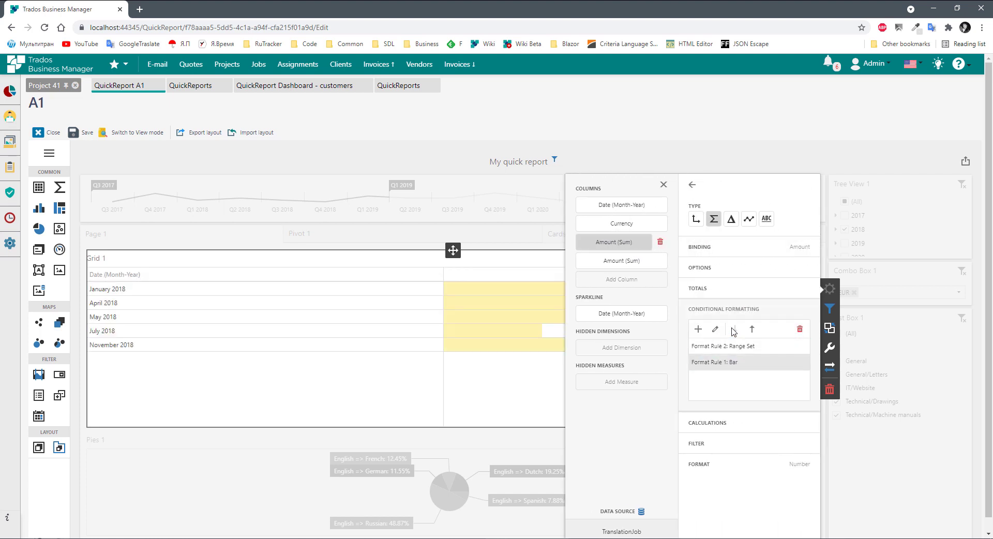
{"action": "left_click", "coordinate": [483, 371]}
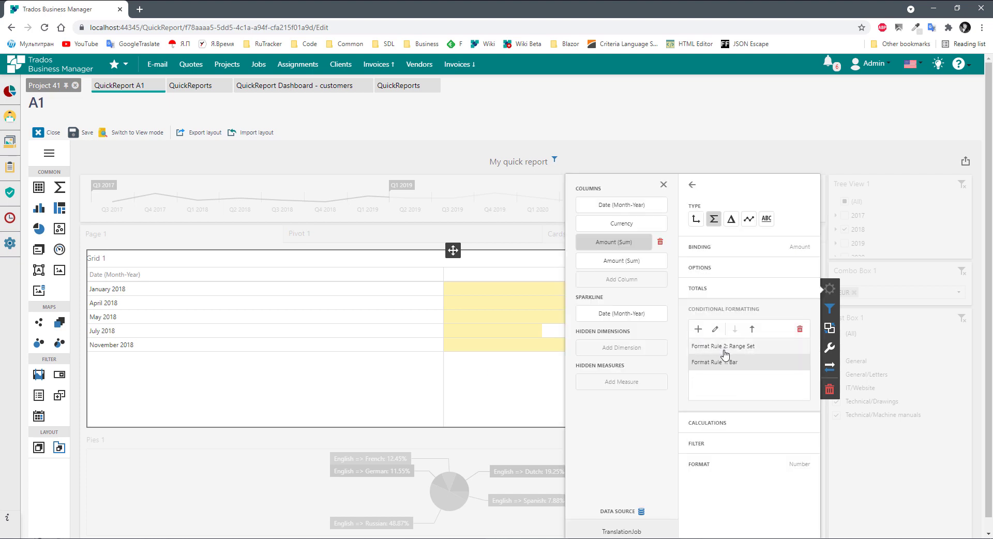
{"action": "left_click", "coordinate": [743, 351]}
{"action": "left_click", "coordinate": [734, 362]}
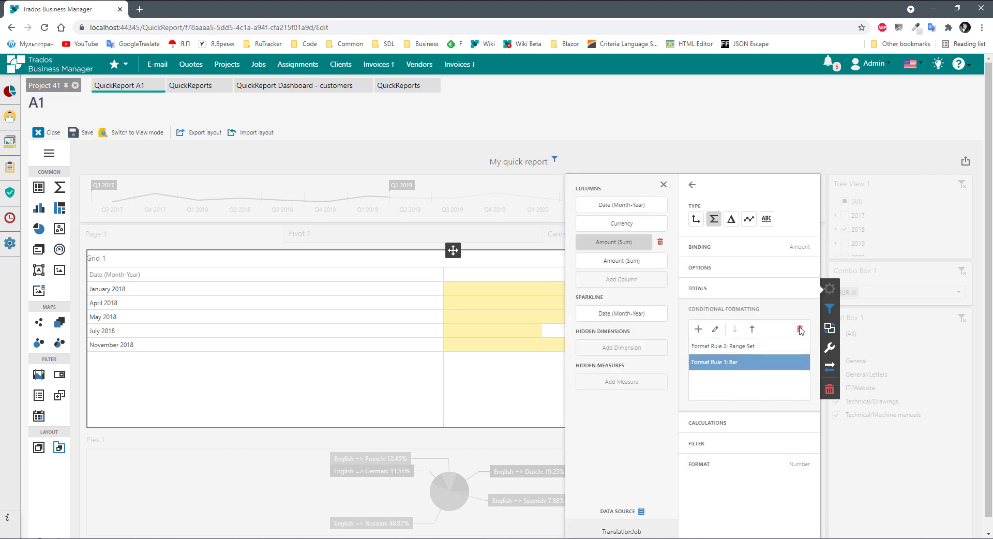
{"action": "left_click", "coordinate": [800, 329]}
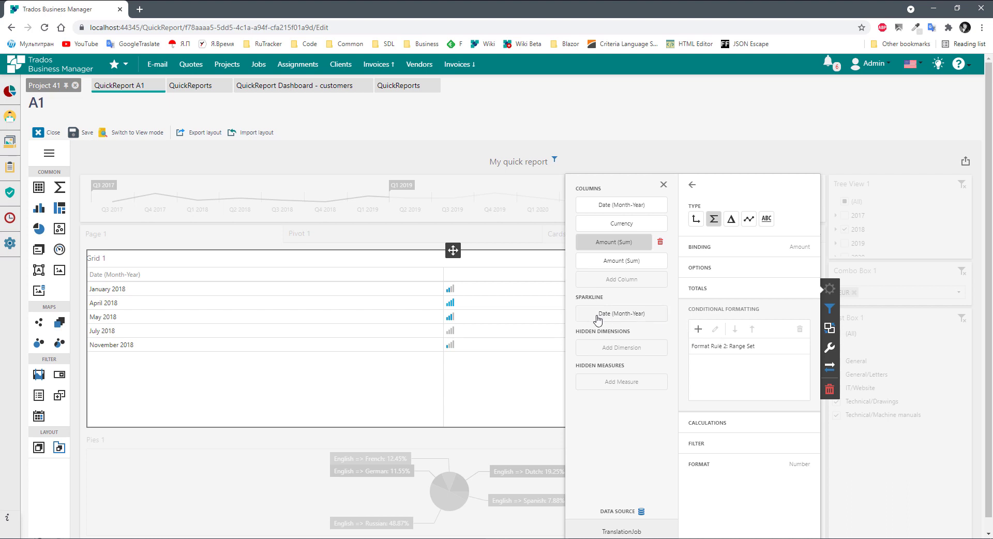
- Add a Bar Gradient Ranges format rule with the two-colour red-to-white gradient to Grid 1's first Amount (Sum) column, and close the settings
{"action": "left_click", "coordinate": [698, 329]}
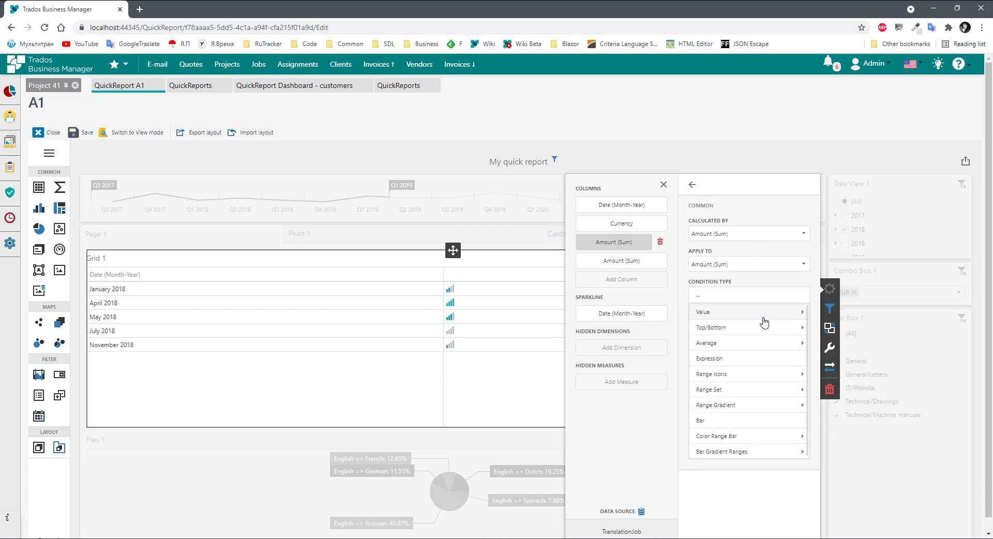
{"action": "left_click", "coordinate": [730, 439]}
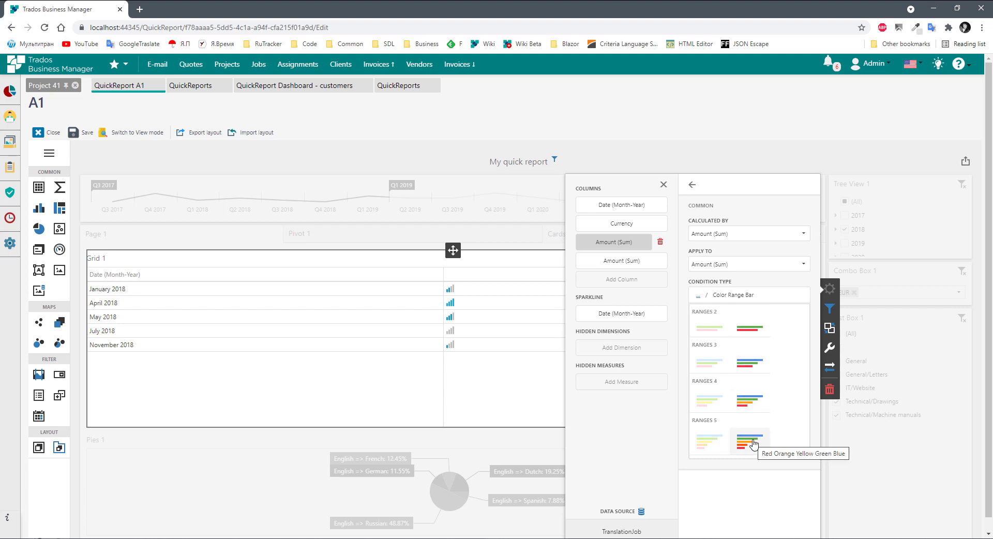
{"action": "left_click", "coordinate": [698, 295]}
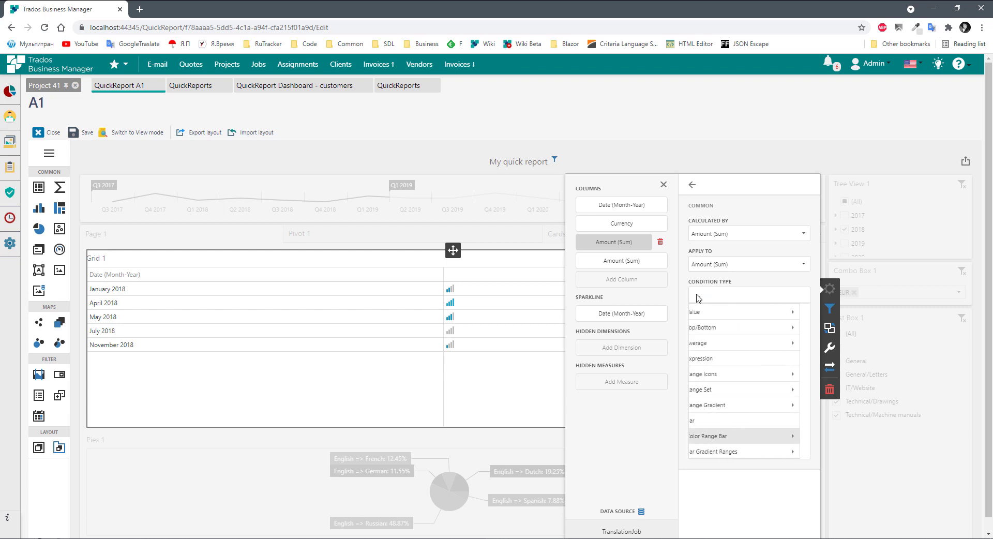
{"action": "left_click", "coordinate": [723, 452]}
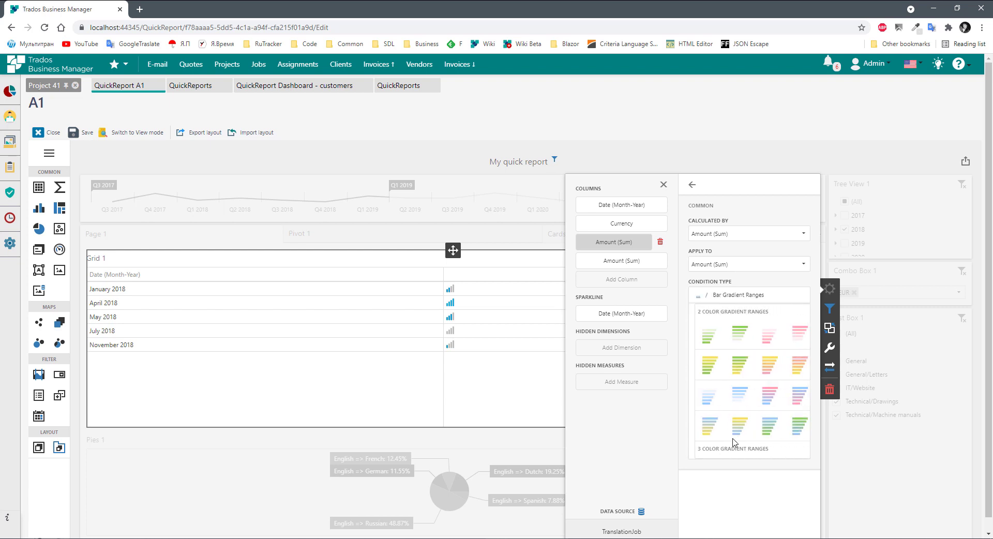
{"action": "left_click", "coordinate": [804, 332]}
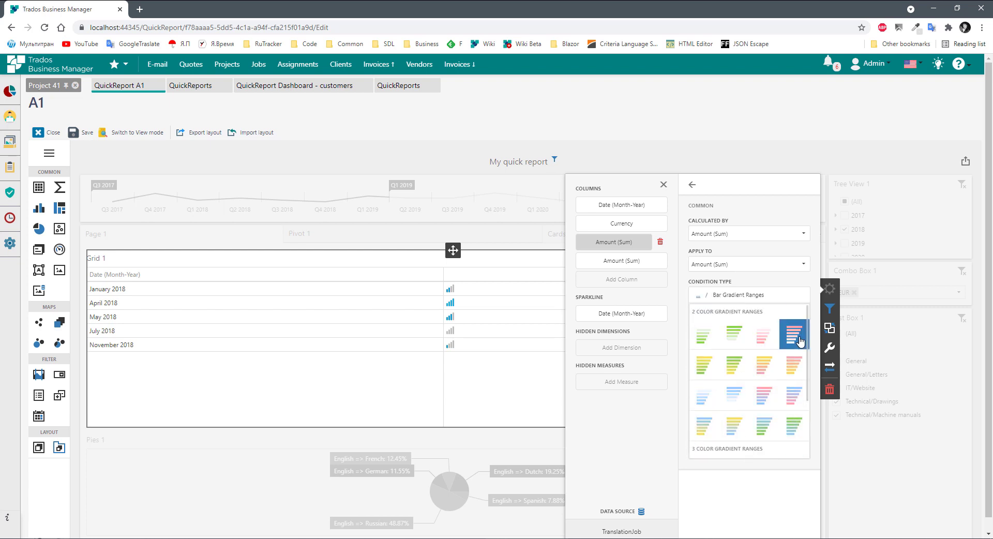
{"action": "left_click", "coordinate": [340, 344]}
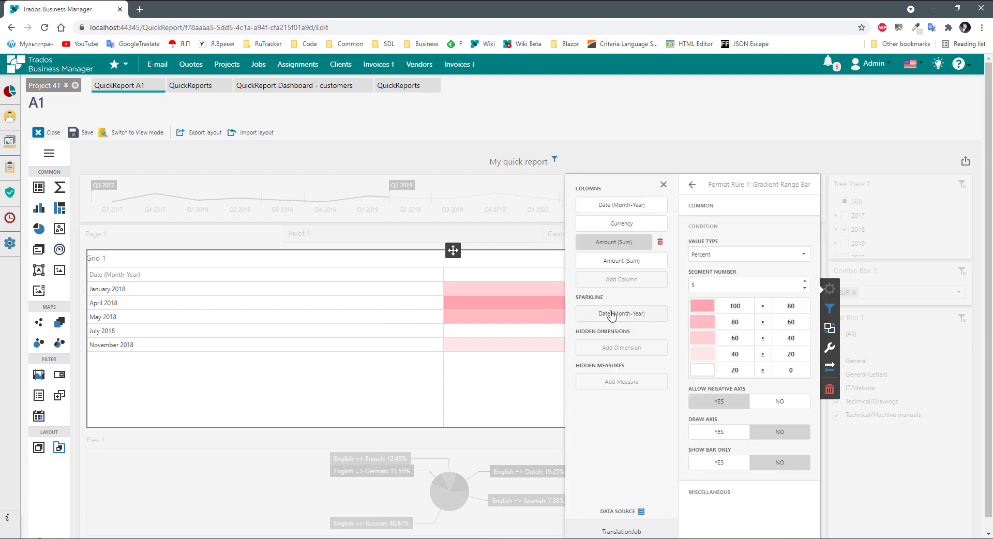
{"action": "left_click", "coordinate": [805, 279]}
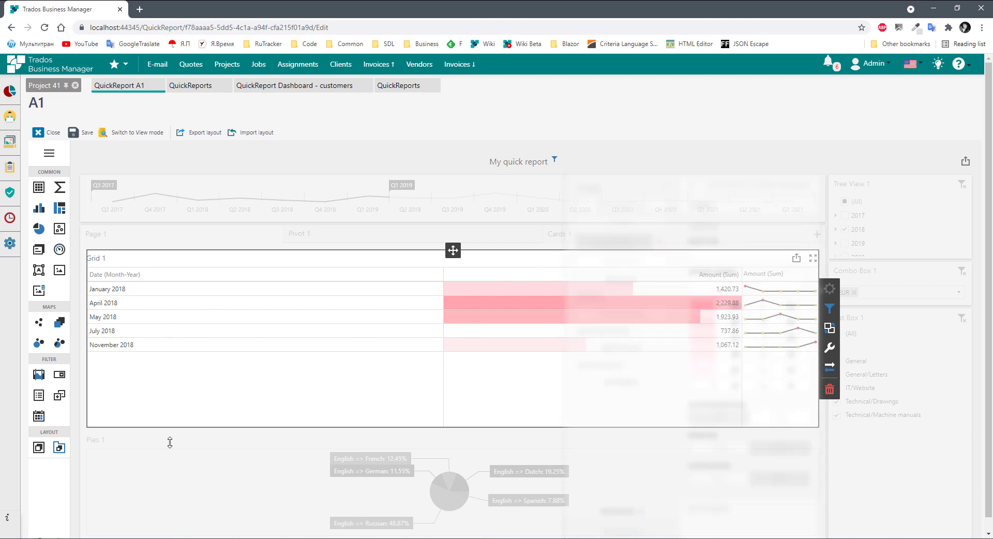
- Show the Pivot 1 page and add a Top N format rule to the pivot's Amount (Sum) value
{"action": "left_click", "coordinate": [308, 235]}
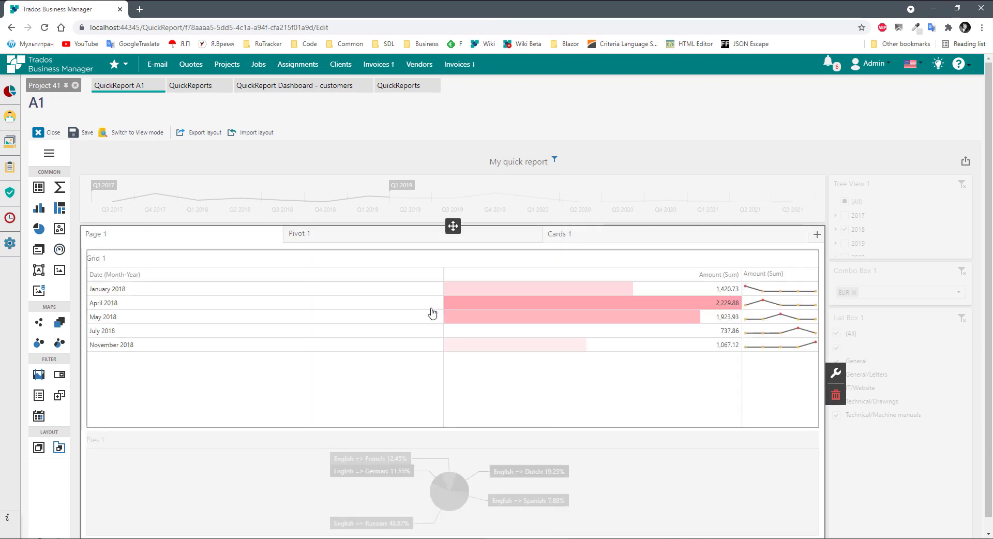
{"action": "left_click", "coordinate": [368, 235]}
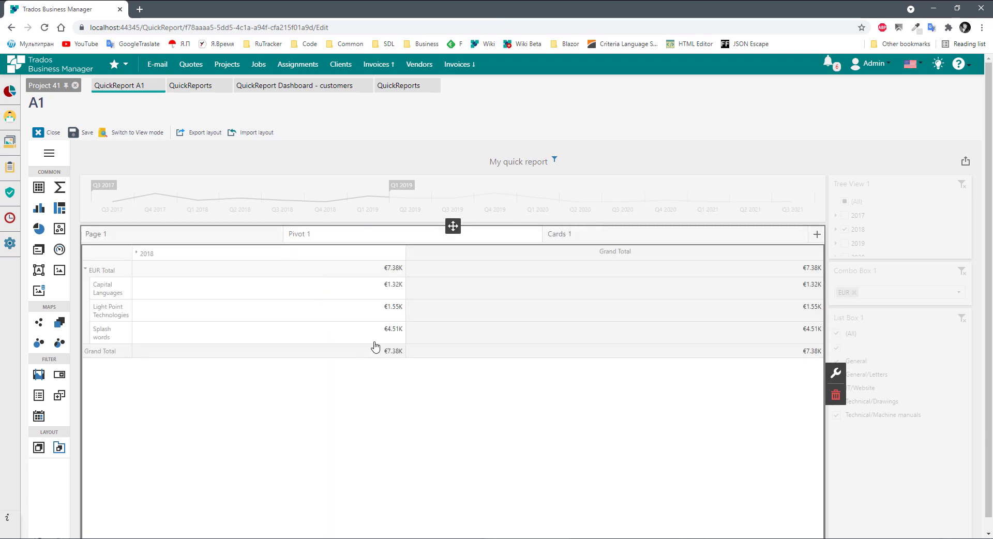
{"action": "left_click", "coordinate": [650, 385]}
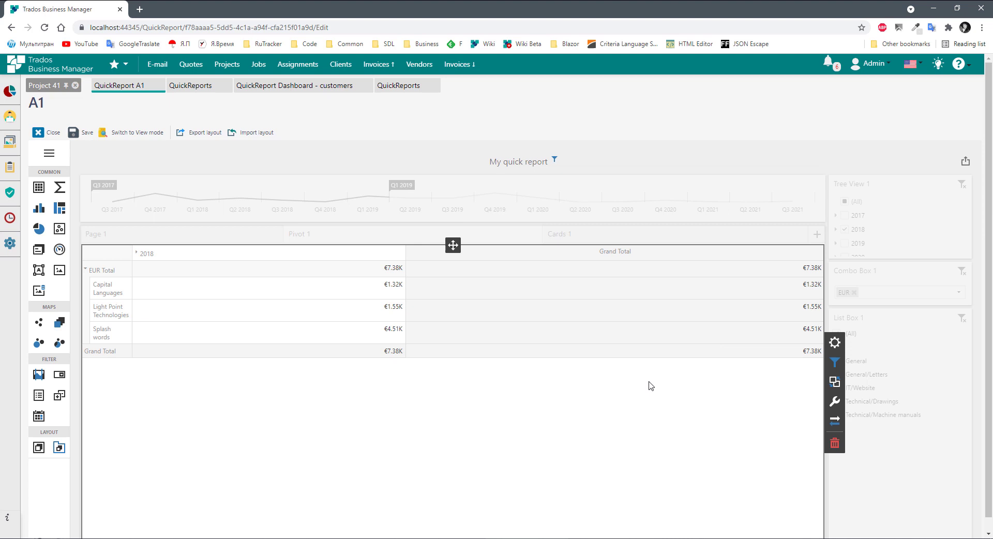
{"action": "left_click", "coordinate": [835, 343]}
{"action": "left_click", "coordinate": [770, 205]}
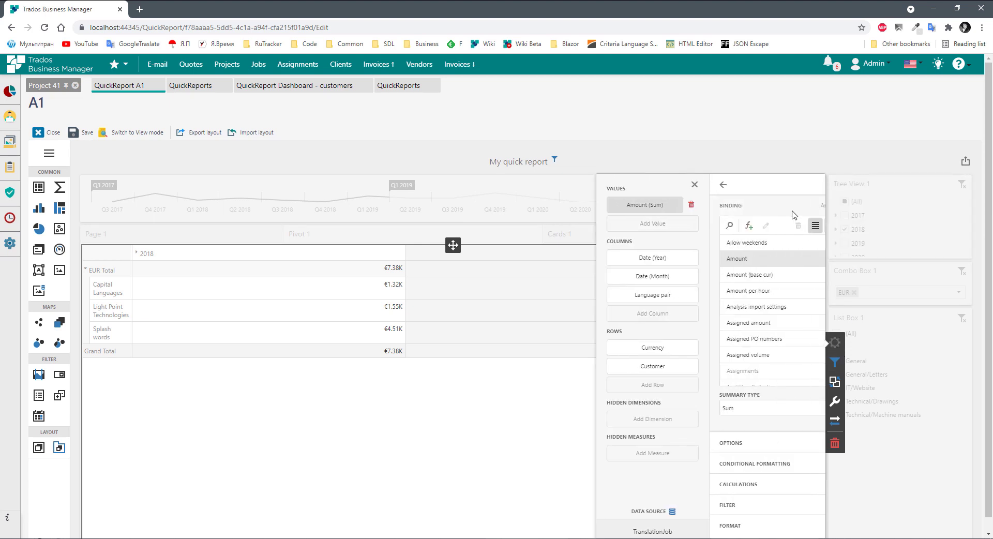
{"action": "left_click", "coordinate": [741, 465]}
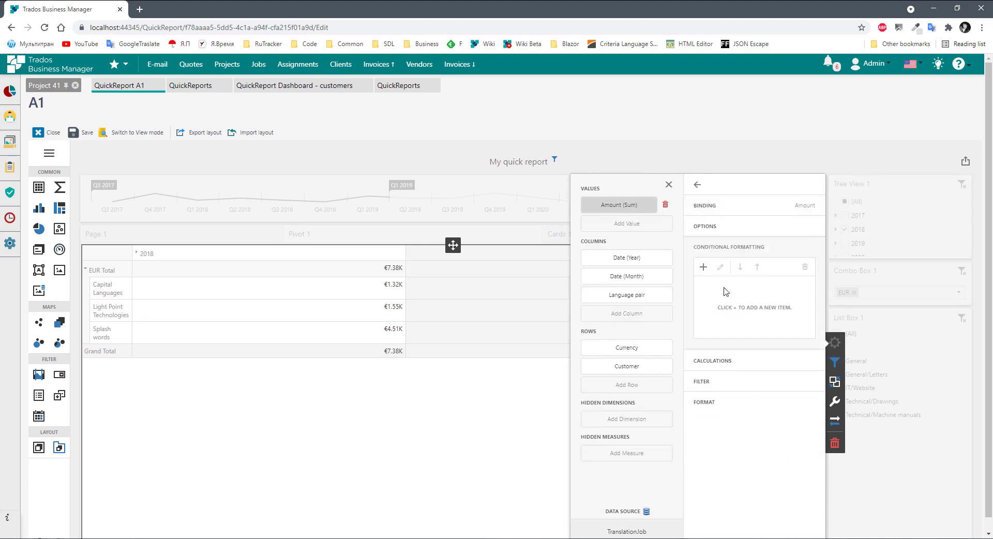
{"action": "left_click", "coordinate": [703, 267]}
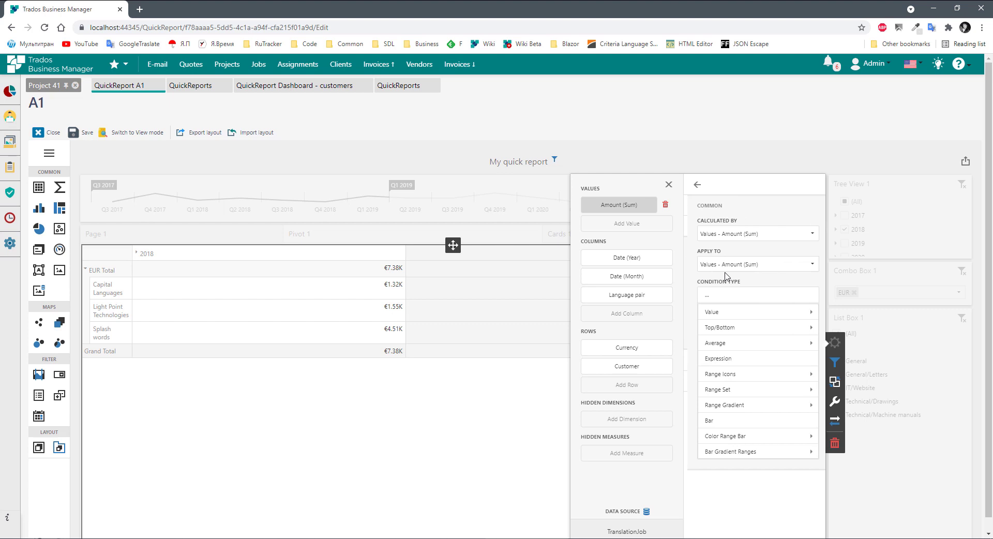
{"action": "left_click", "coordinate": [743, 328]}
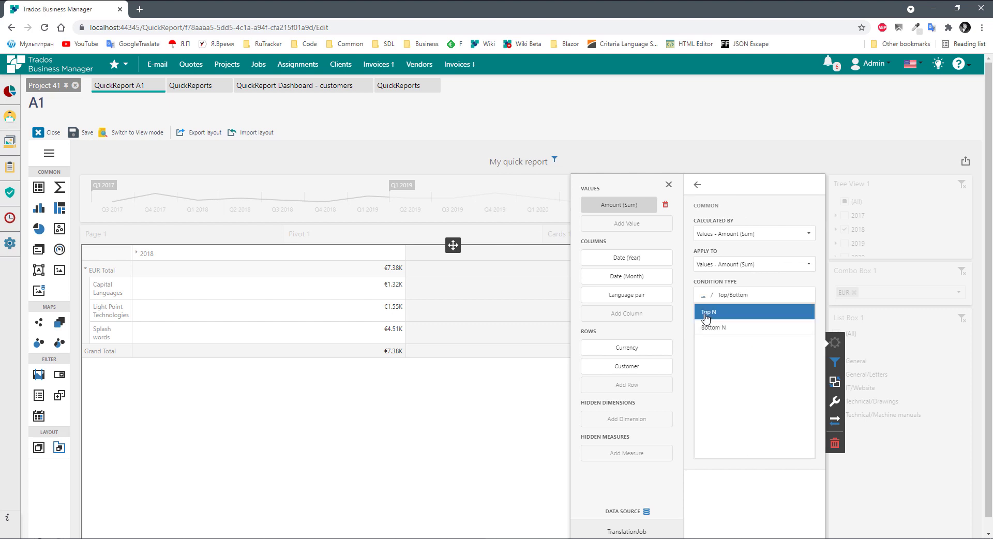
{"action": "left_click", "coordinate": [737, 336]}
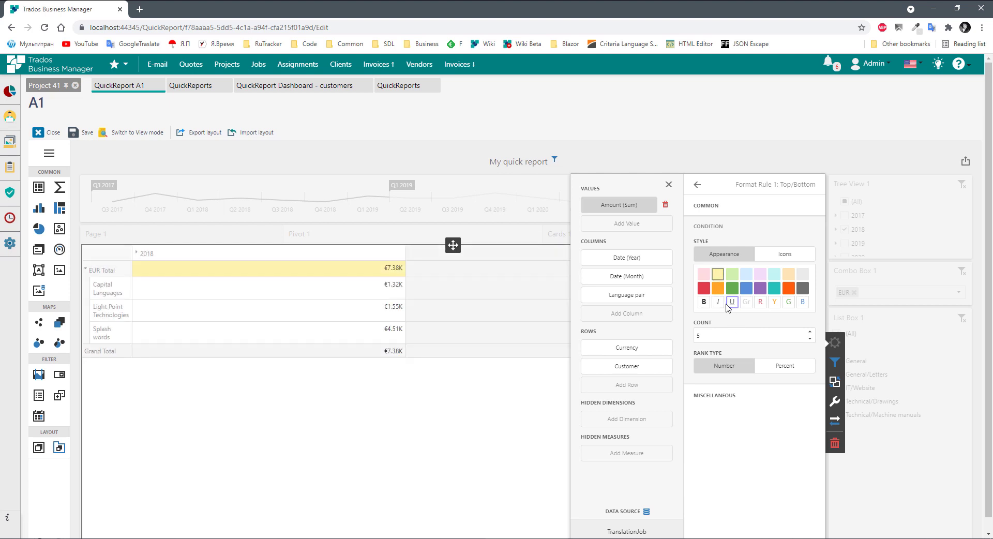
- Review the Top/Bottom rule's common, condition and miscellaneous settings, including the available intersection level modes
{"action": "left_click", "coordinate": [276, 289]}
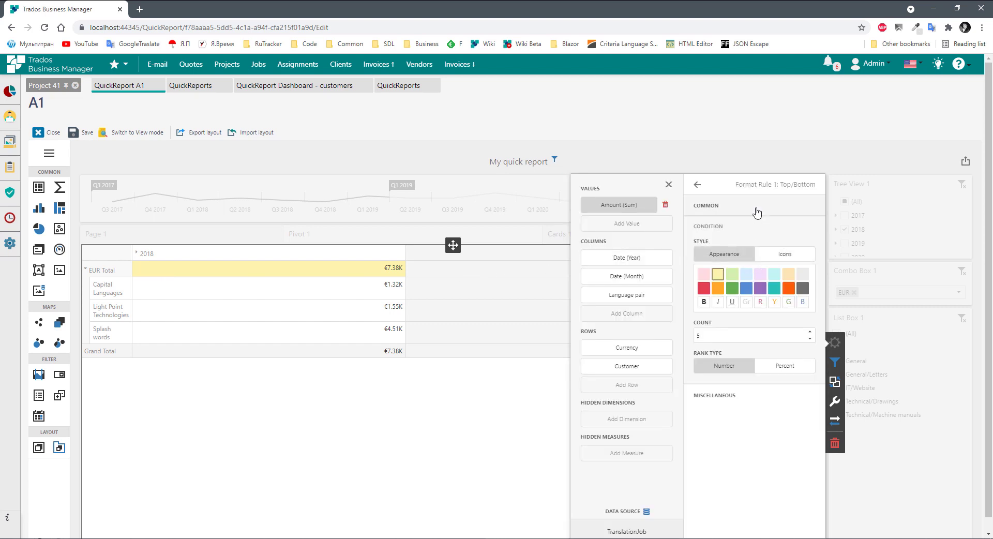
{"action": "left_click", "coordinate": [705, 209]}
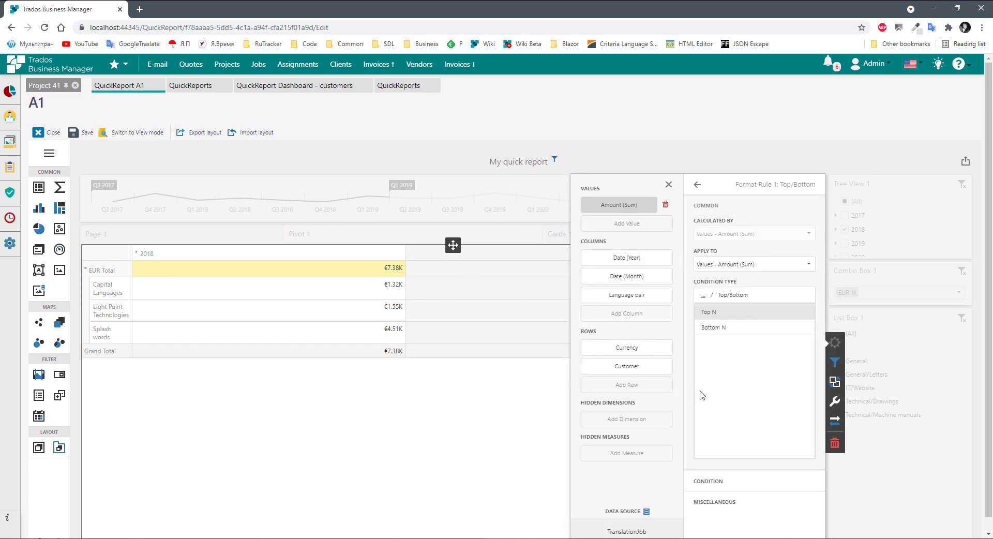
{"action": "left_click", "coordinate": [711, 482]}
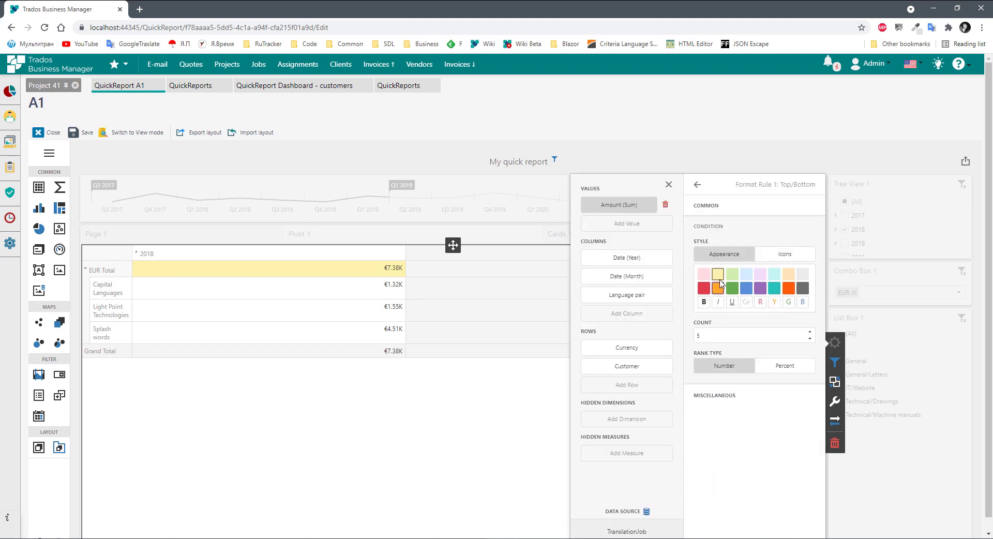
{"action": "left_click", "coordinate": [711, 398]}
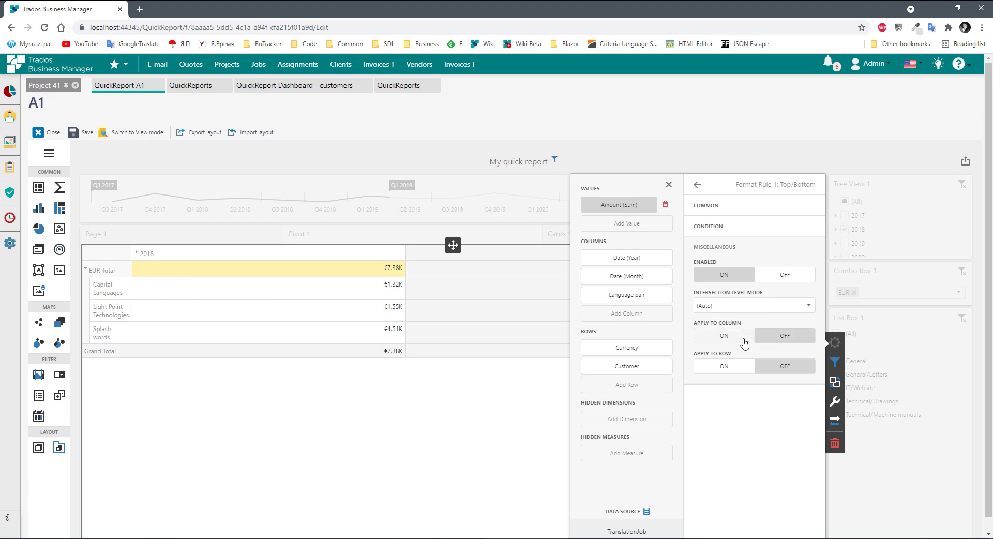
{"action": "left_click", "coordinate": [752, 311]}
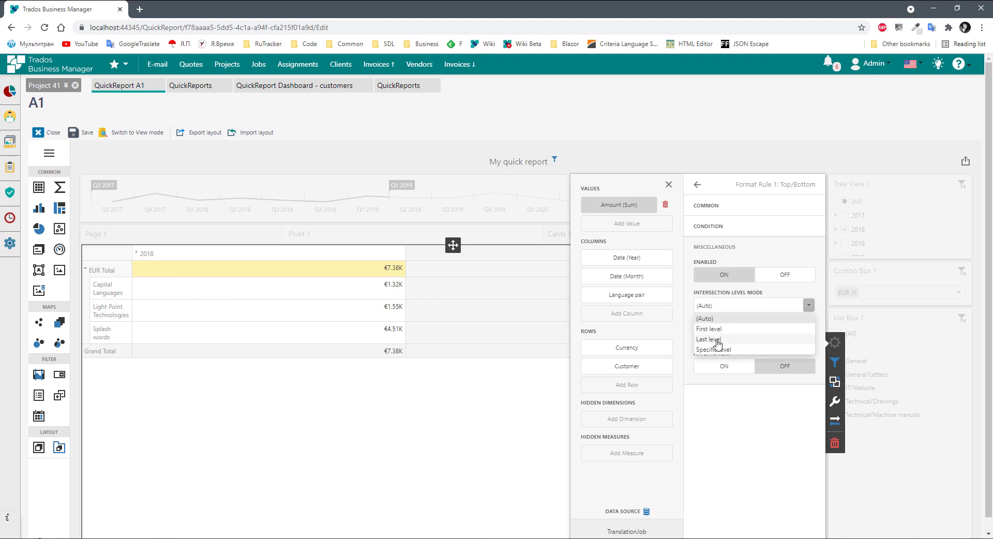
{"action": "left_click", "coordinate": [279, 299]}
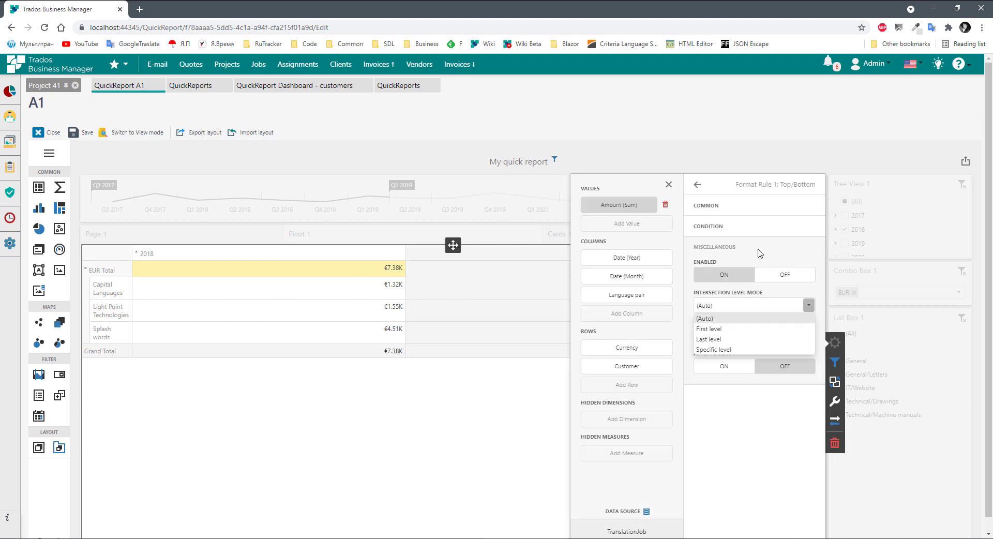
{"action": "left_click", "coordinate": [760, 252]}
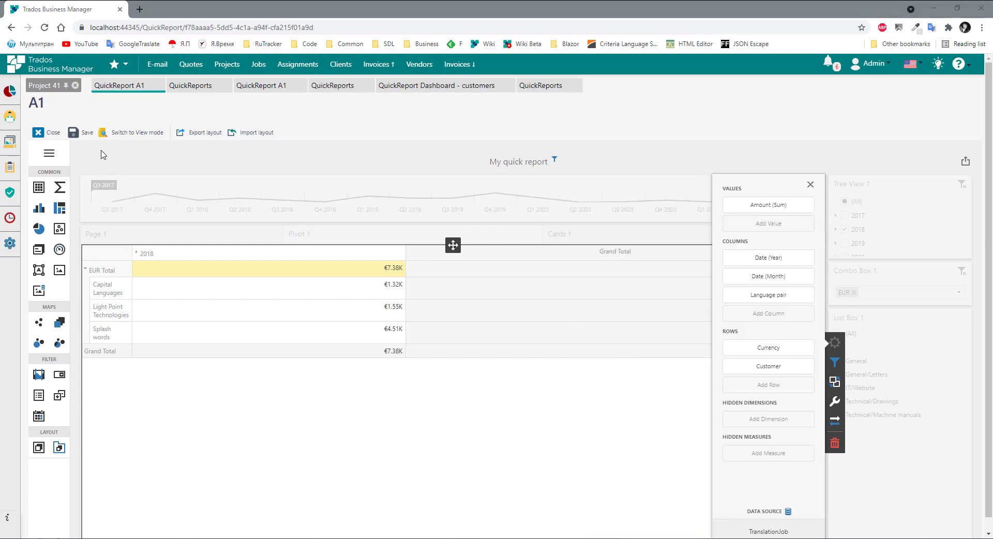
- Save and close the A1 report, and reopen it from the reports list in view mode
{"action": "left_click", "coordinate": [585, 317]}
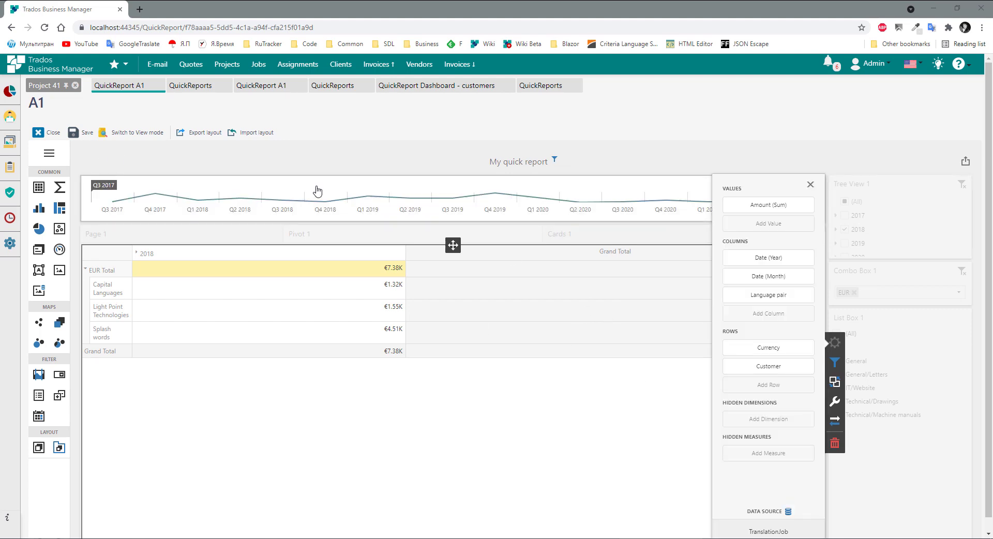
{"action": "left_click", "coordinate": [83, 133]}
{"action": "left_click", "coordinate": [48, 132]}
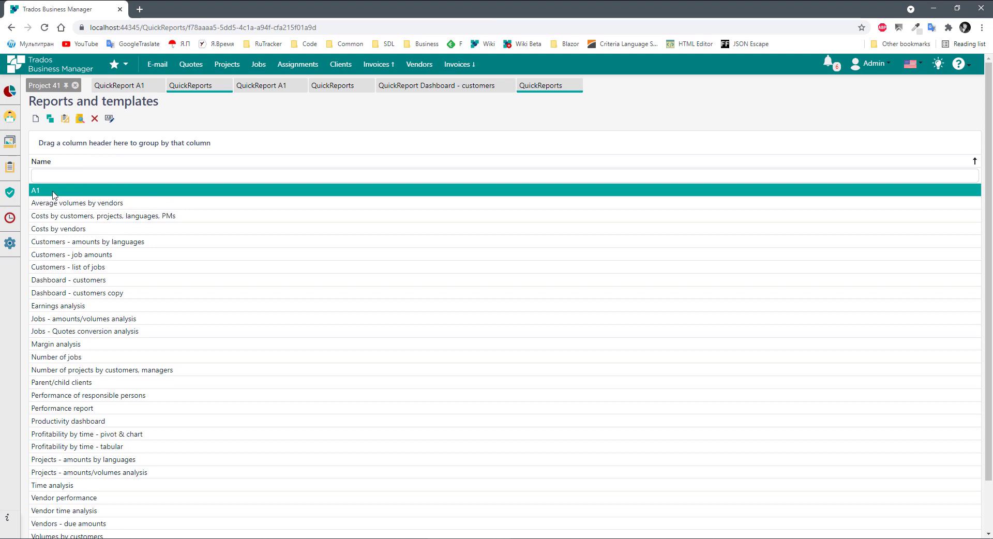
{"action": "double_click", "coordinate": [54, 195]}
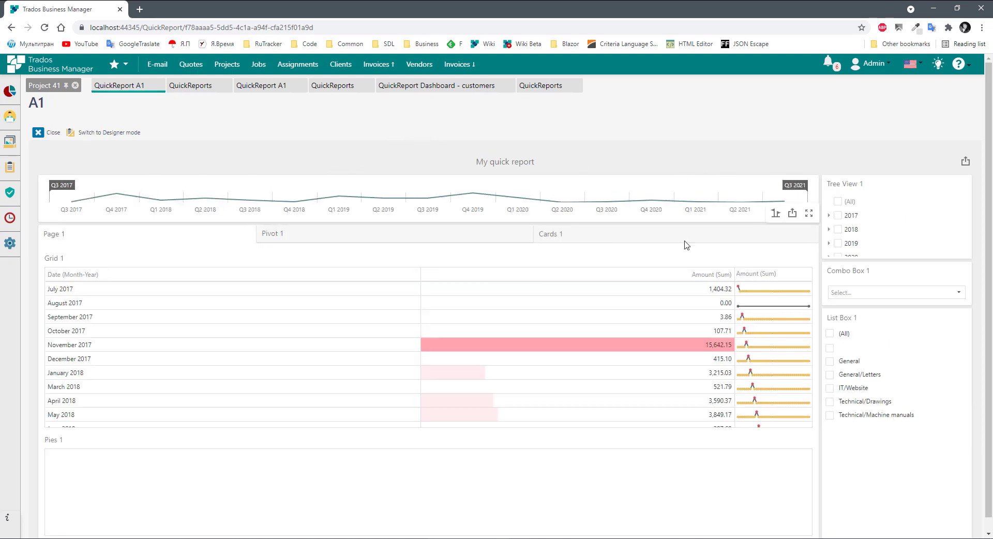
- Drill Grid 1 into September 2017 and back out, and view the Pivot 1 page filtered to 2017
{"action": "left_click", "coordinate": [571, 317]}
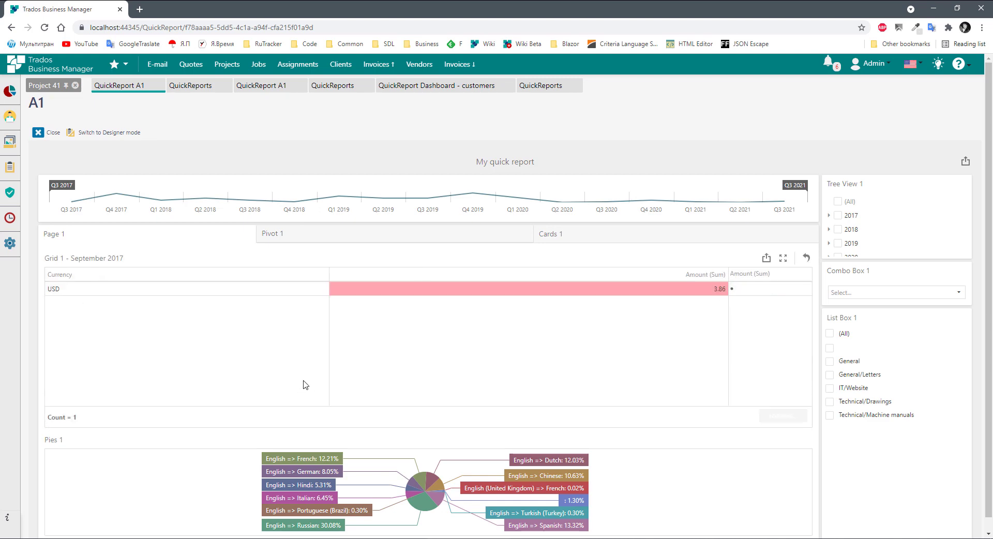
{"action": "left_click", "coordinate": [806, 258]}
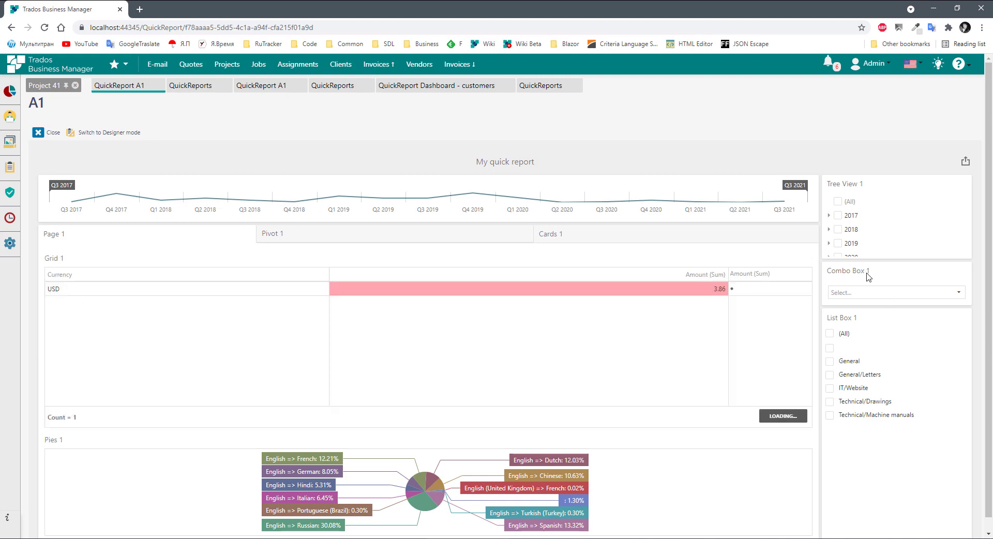
{"action": "left_click", "coordinate": [838, 216]}
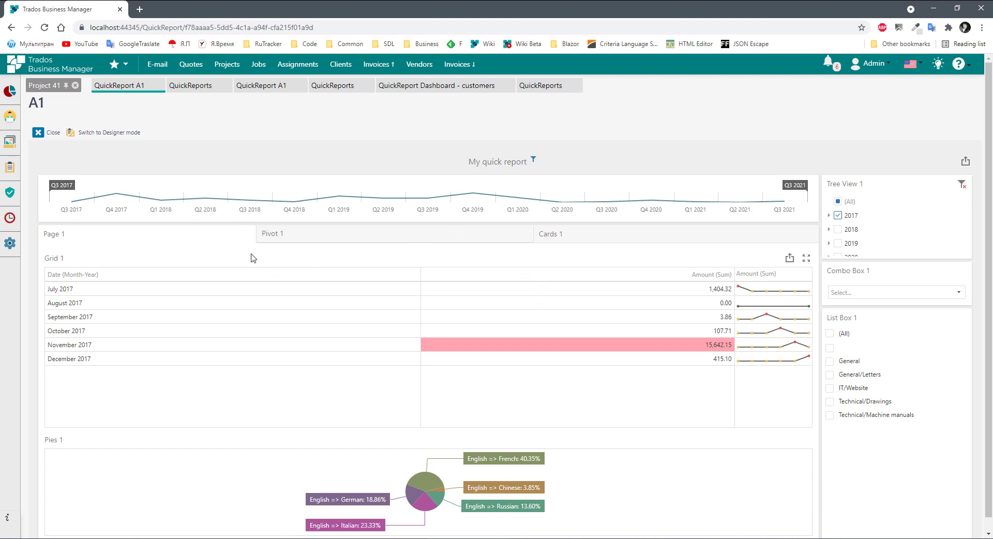
{"action": "left_click", "coordinate": [282, 239]}
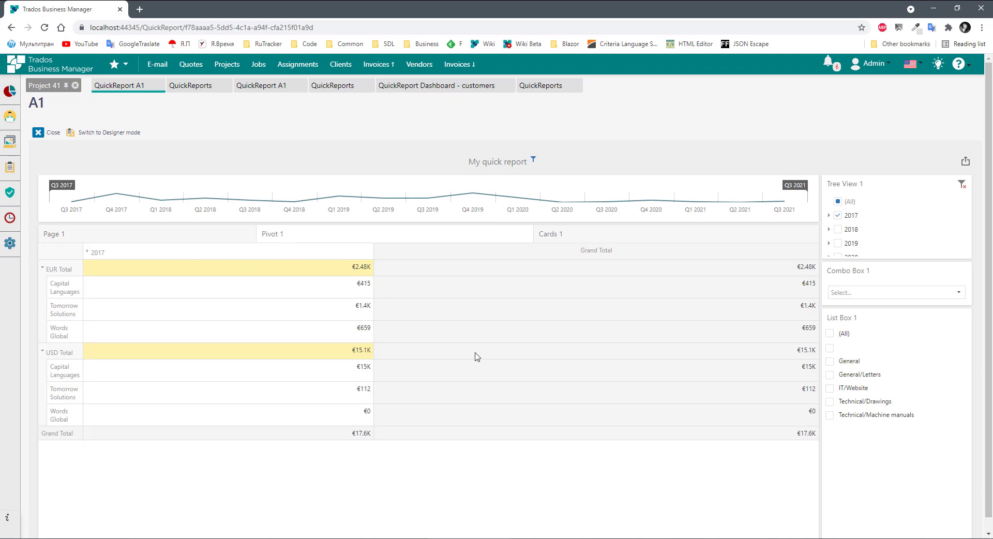
- Switch the A1 report to designer mode and open the settings of the Amount (Sum) value in Pivot 1
{"action": "left_click", "coordinate": [91, 135]}
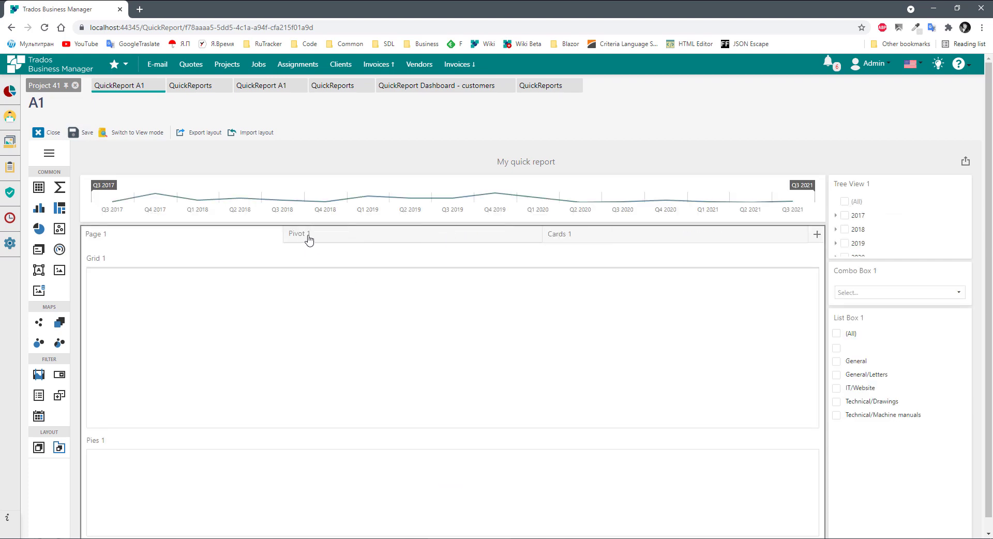
{"action": "left_click", "coordinate": [309, 241]}
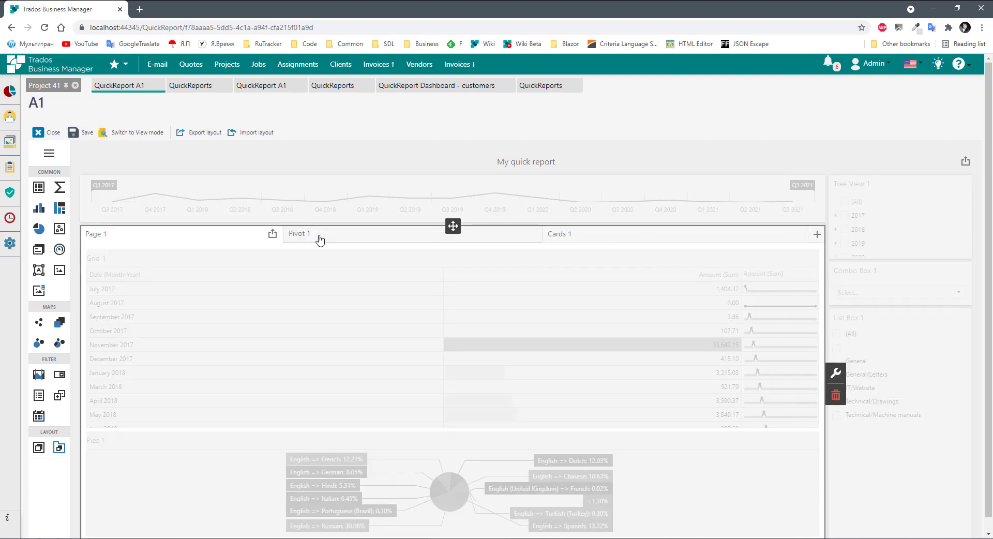
{"action": "left_click", "coordinate": [320, 239]}
{"action": "left_click", "coordinate": [326, 315]}
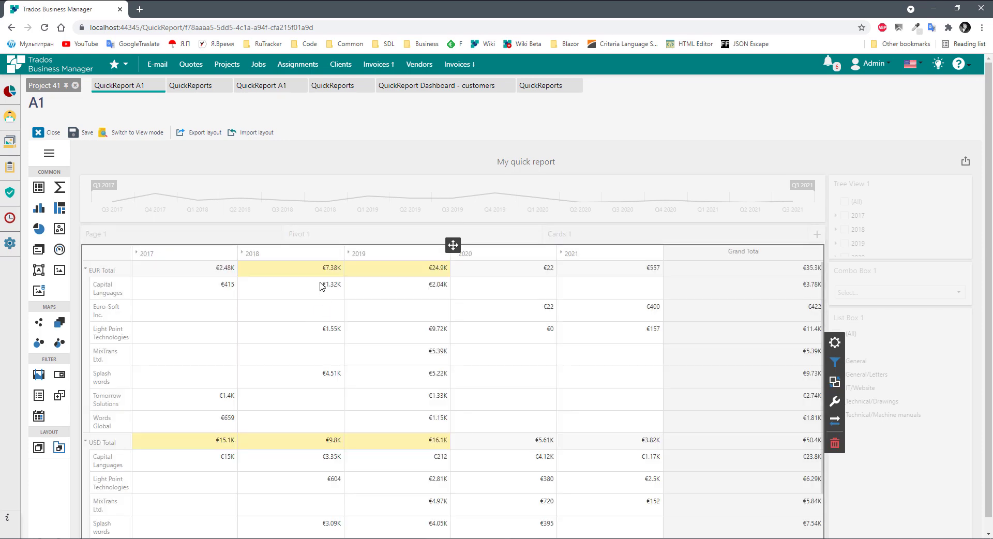
{"action": "left_click", "coordinate": [829, 341]}
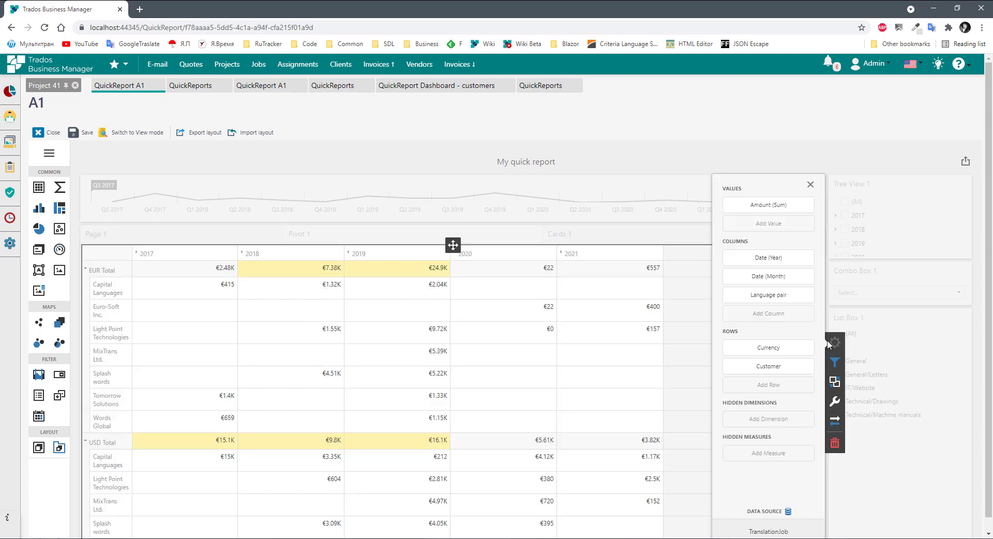
{"action": "left_click", "coordinate": [769, 205]}
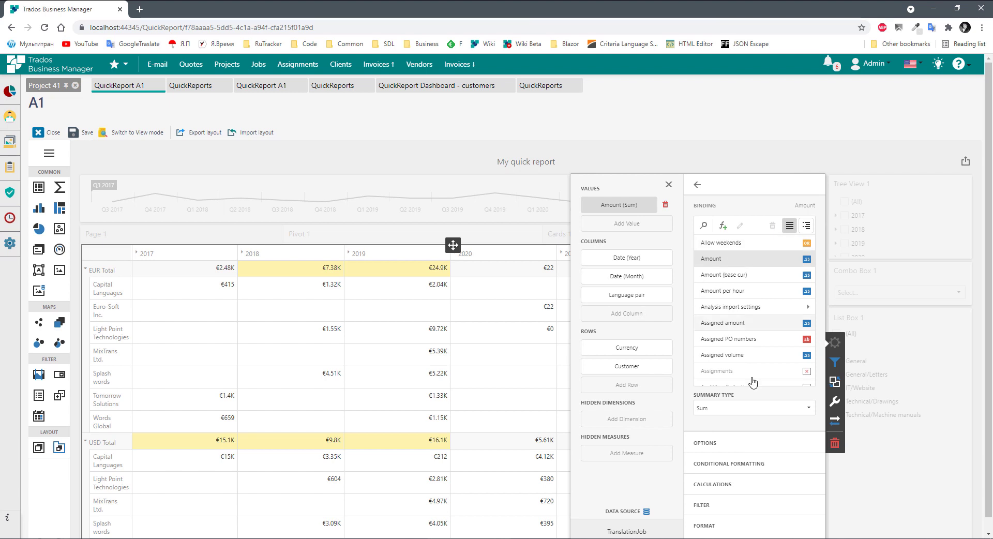
- Format Pivot 1's Amount (Sum) value as Number with the unit Ones and the group separator included
{"action": "left_click", "coordinate": [705, 448]}
{"action": "left_click", "coordinate": [709, 437]}
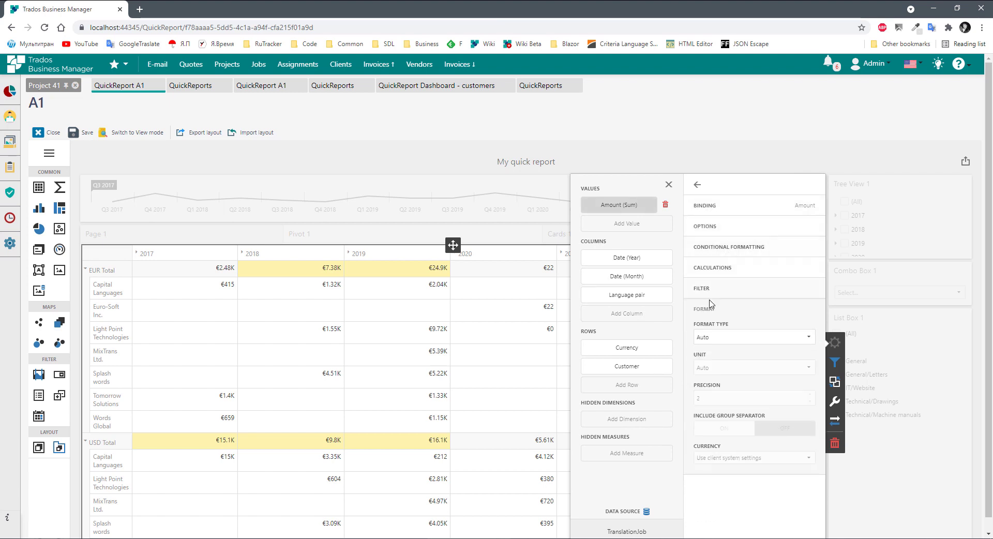
{"action": "left_click", "coordinate": [716, 337]}
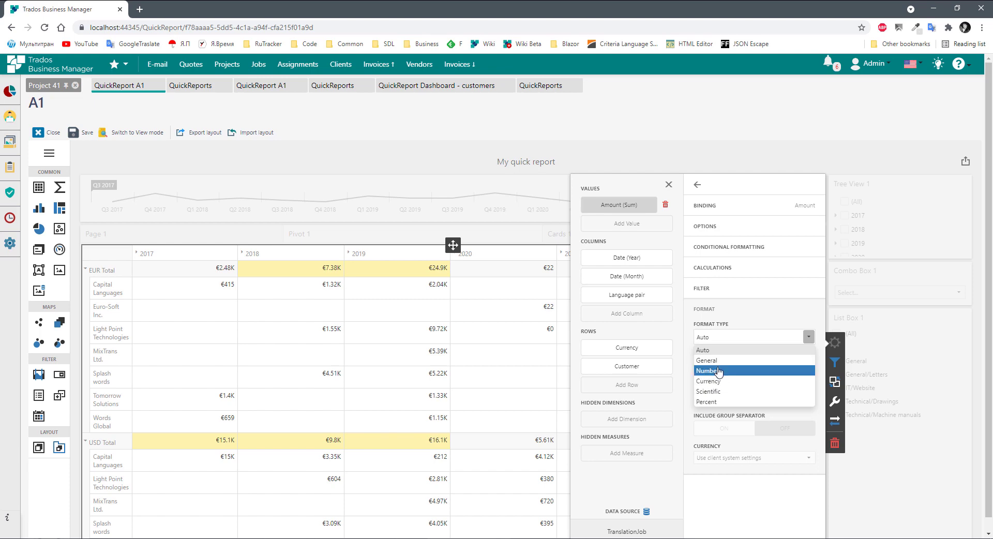
{"action": "left_click", "coordinate": [717, 371]}
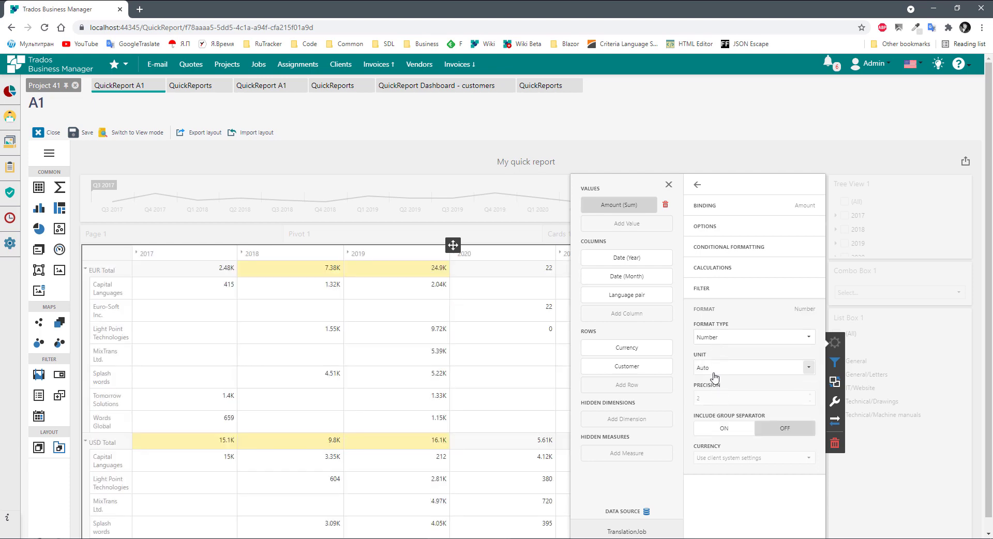
{"action": "left_click", "coordinate": [714, 373]}
{"action": "left_click", "coordinate": [716, 392]}
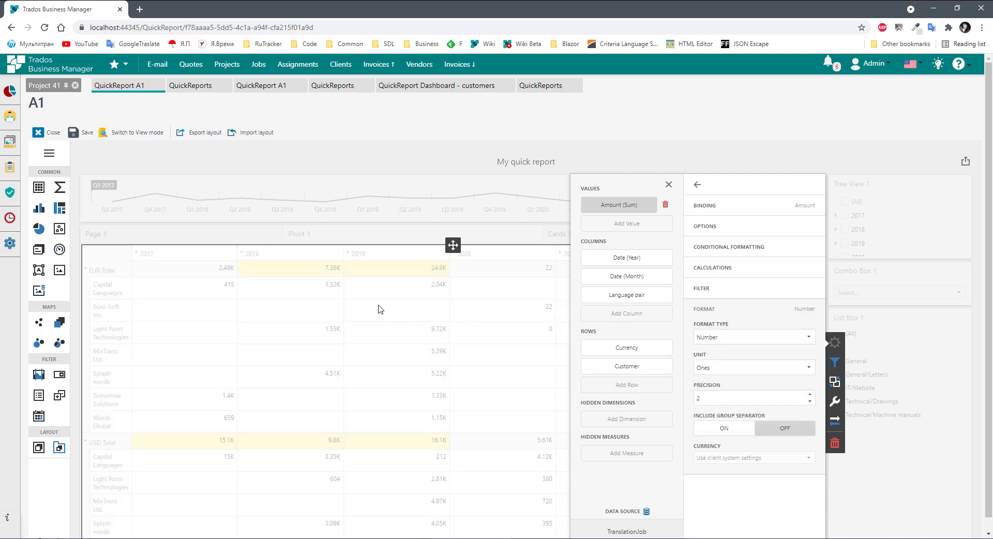
{"action": "left_click", "coordinate": [723, 428]}
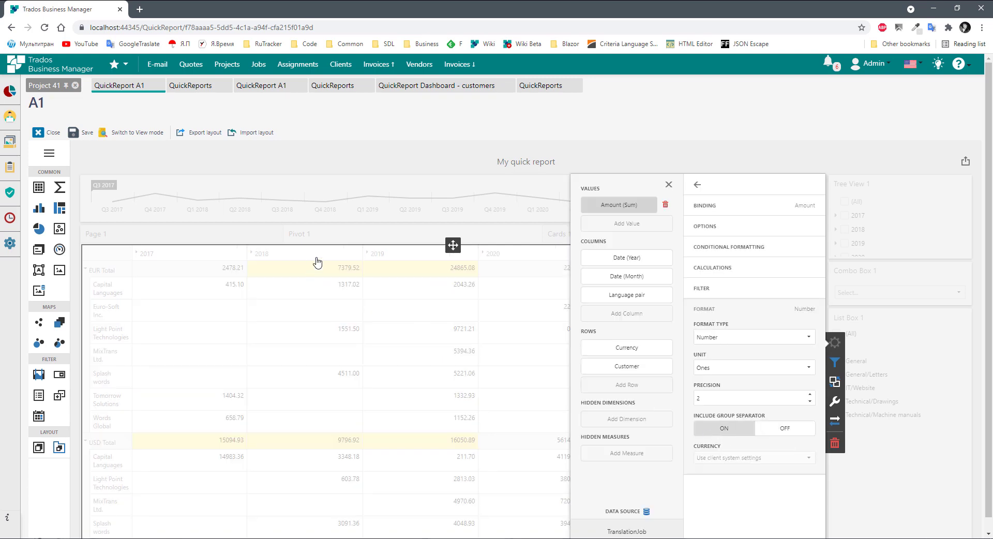
- Save the A1 report and switch it back to view mode
{"action": "left_click", "coordinate": [330, 299]}
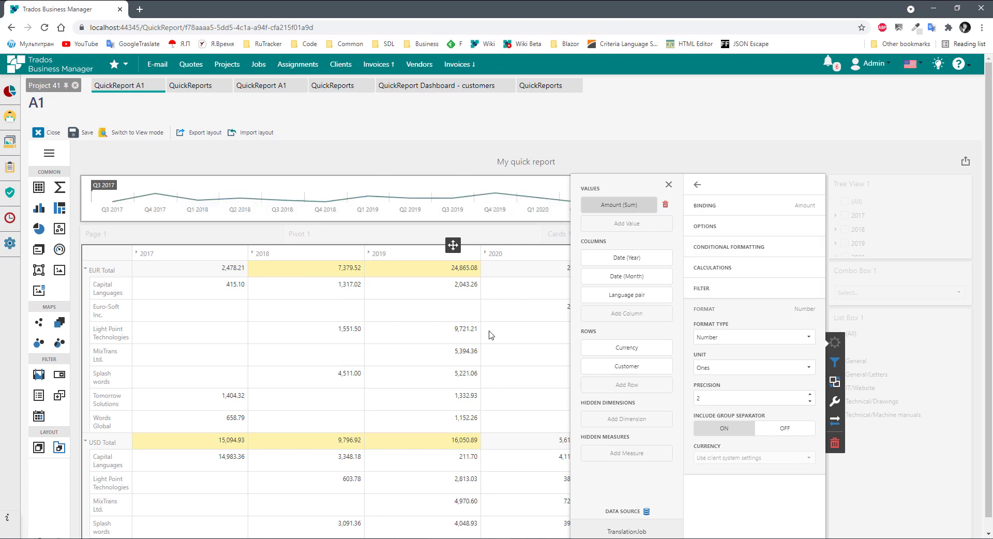
{"action": "left_click", "coordinate": [84, 134]}
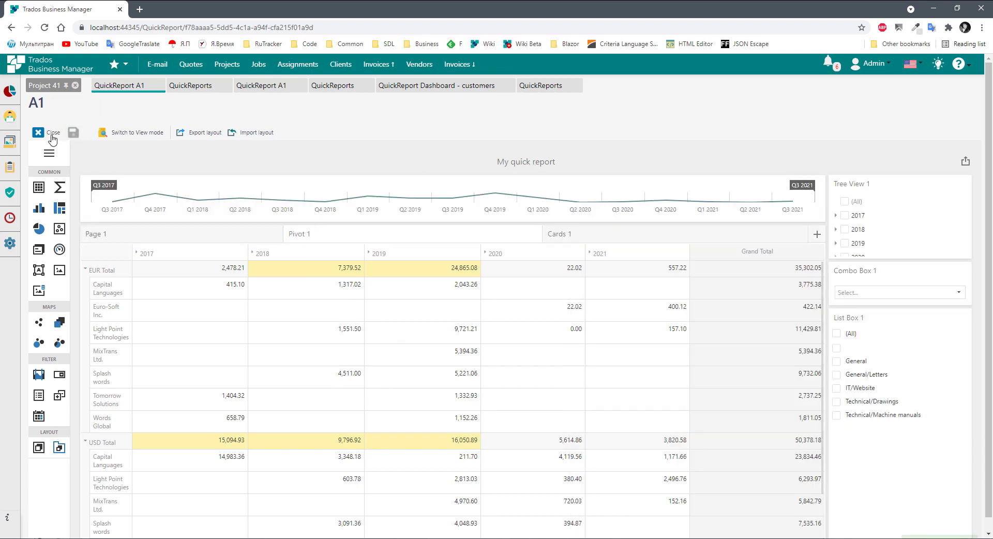
{"action": "left_click", "coordinate": [119, 133]}
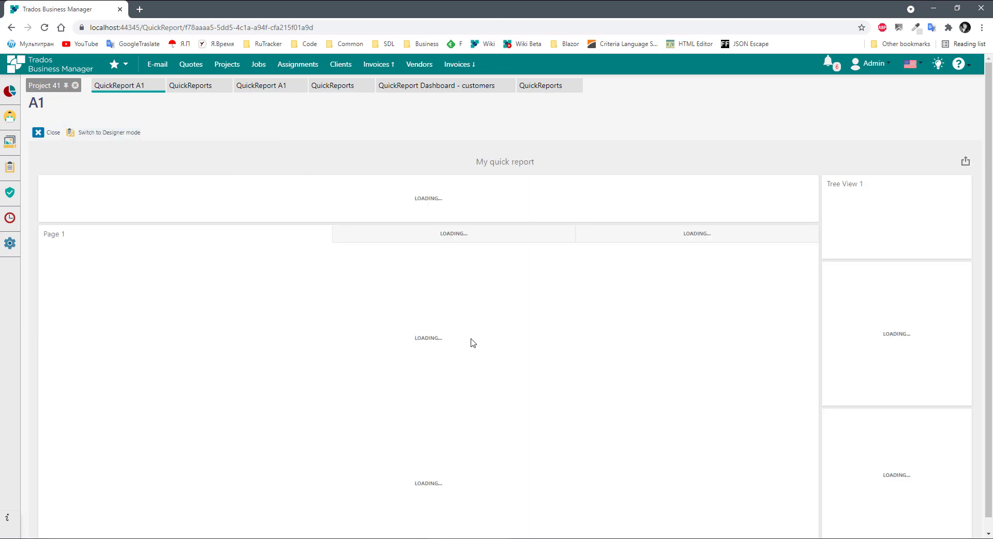